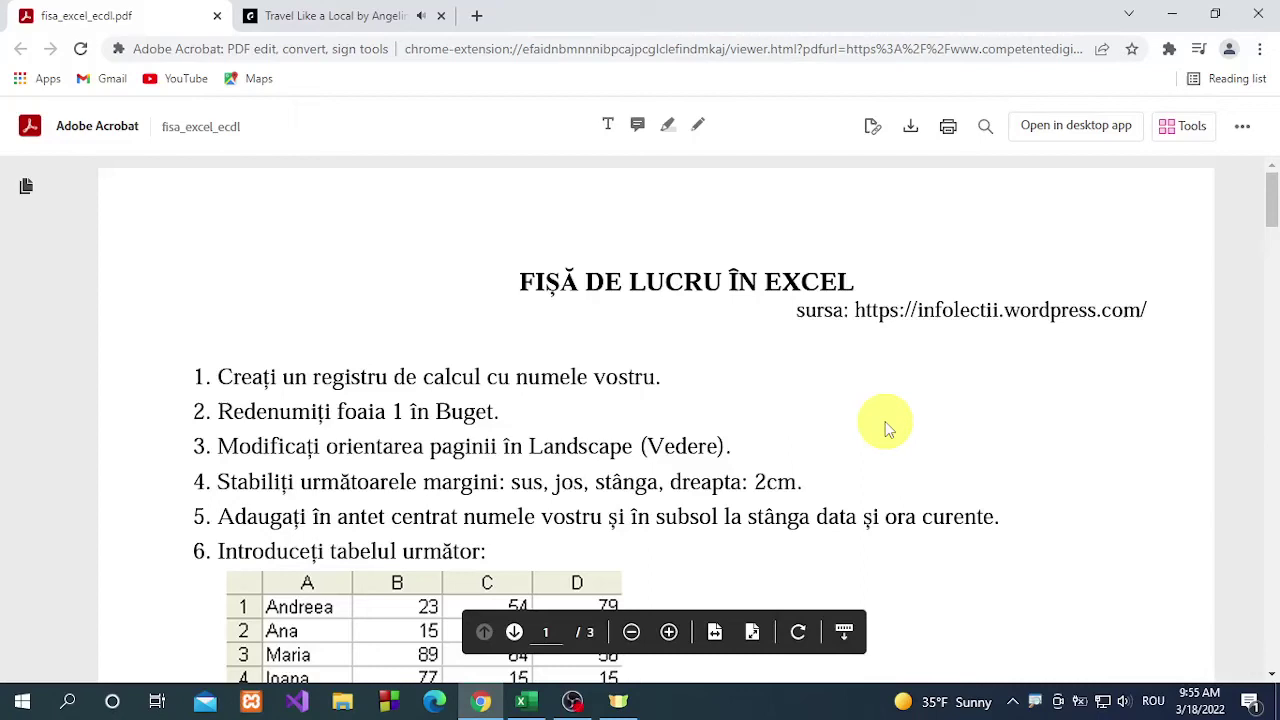
- Highlight the first task line in the PDF, then switch to the blank Excel workbook Book1
click(219, 376)
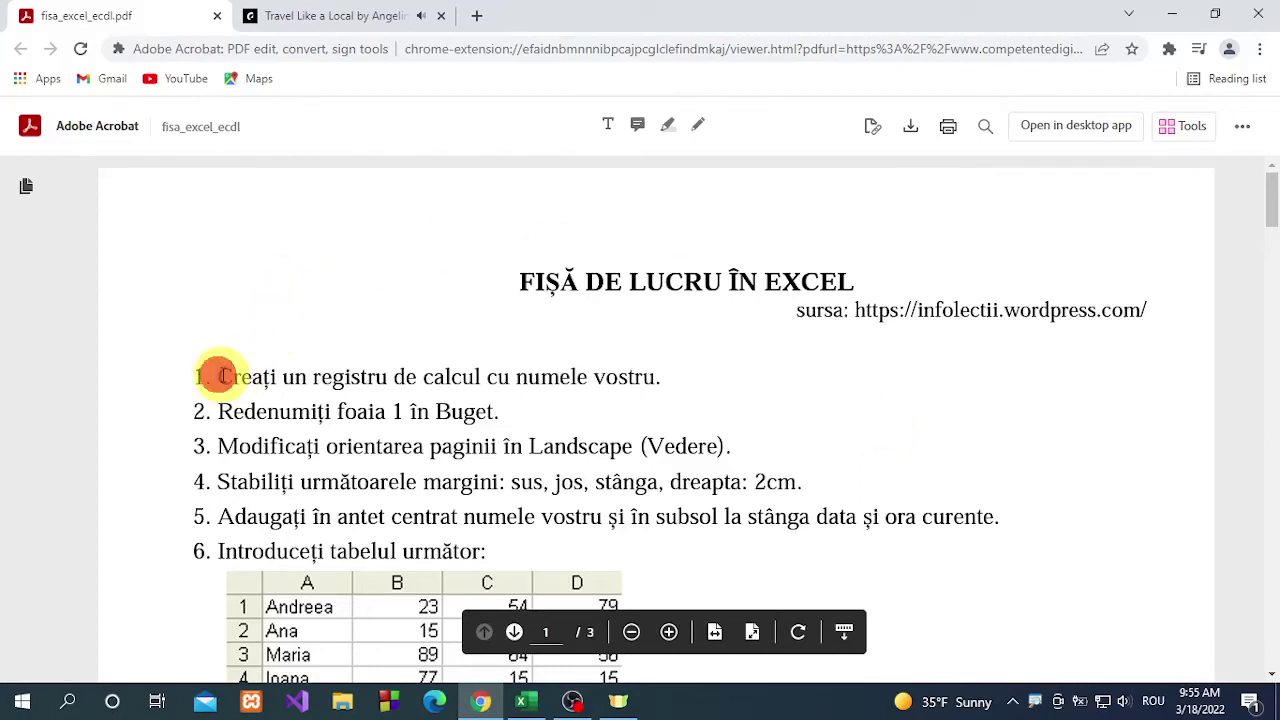
drag(219, 376, 660, 377)
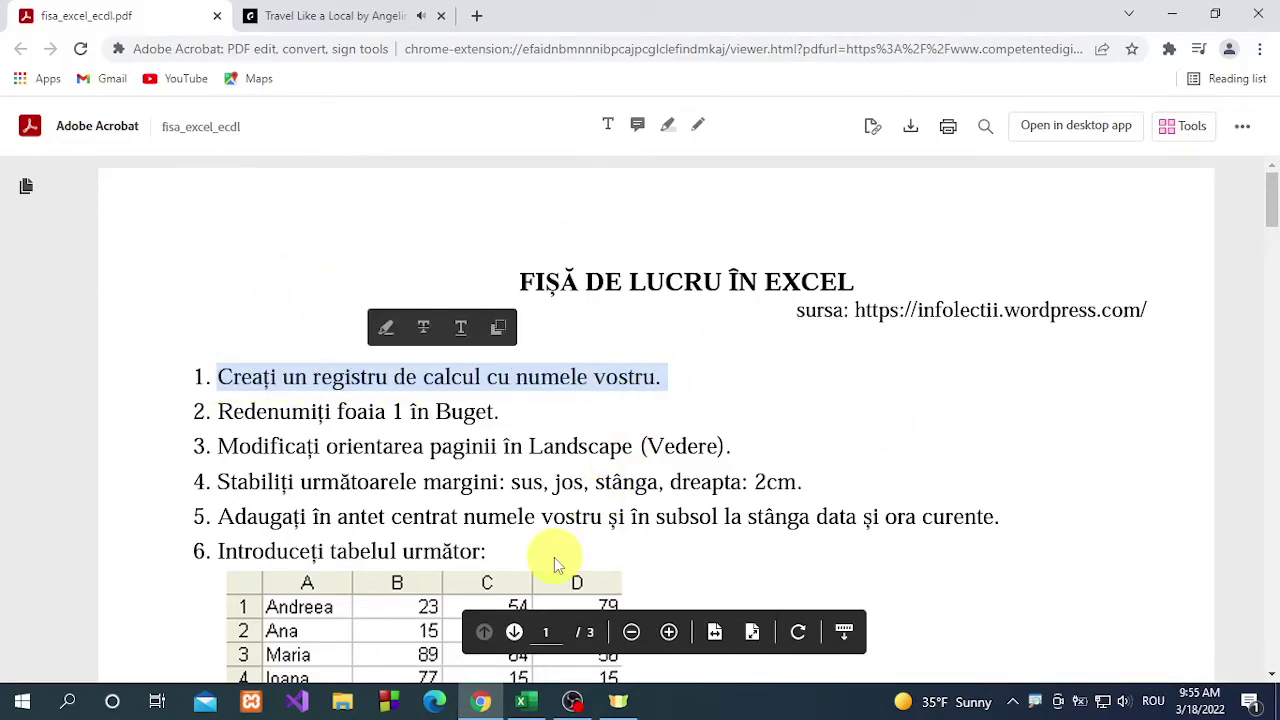
click(527, 701)
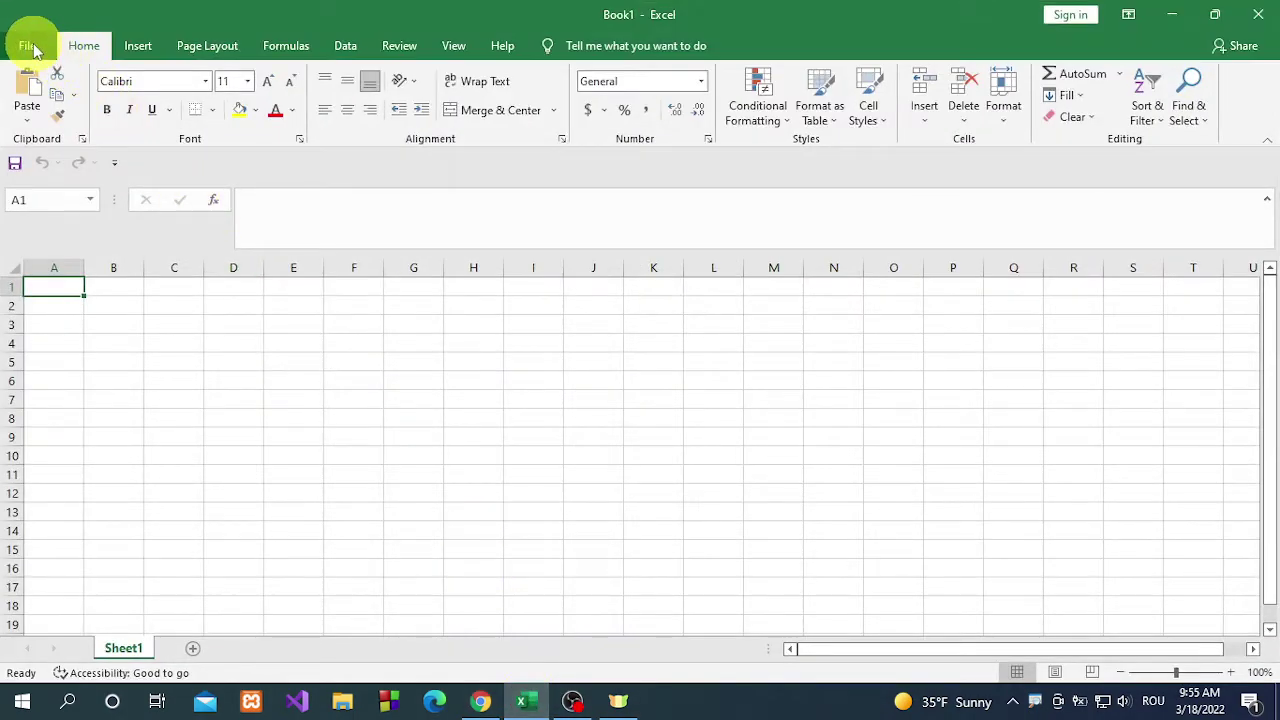
- Save the workbook to the Desktop as an Excel Workbook (.xlsx) named after the student
click(30, 46)
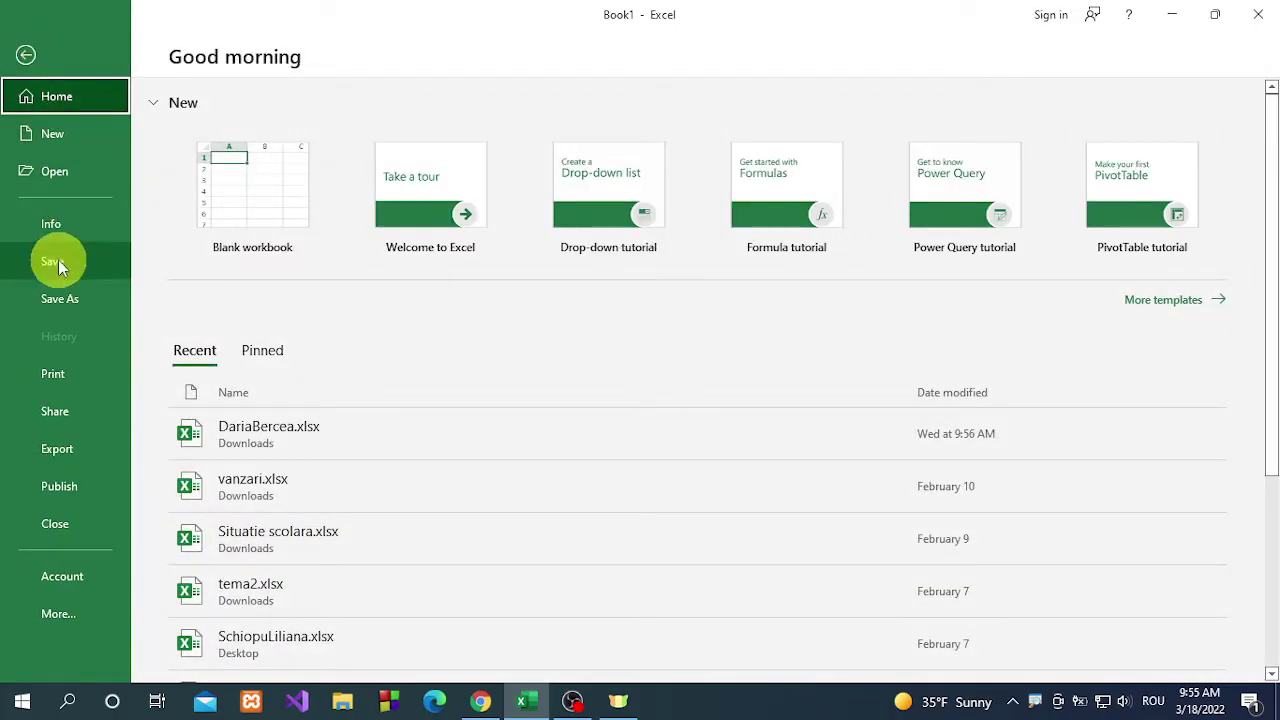
click(58, 260)
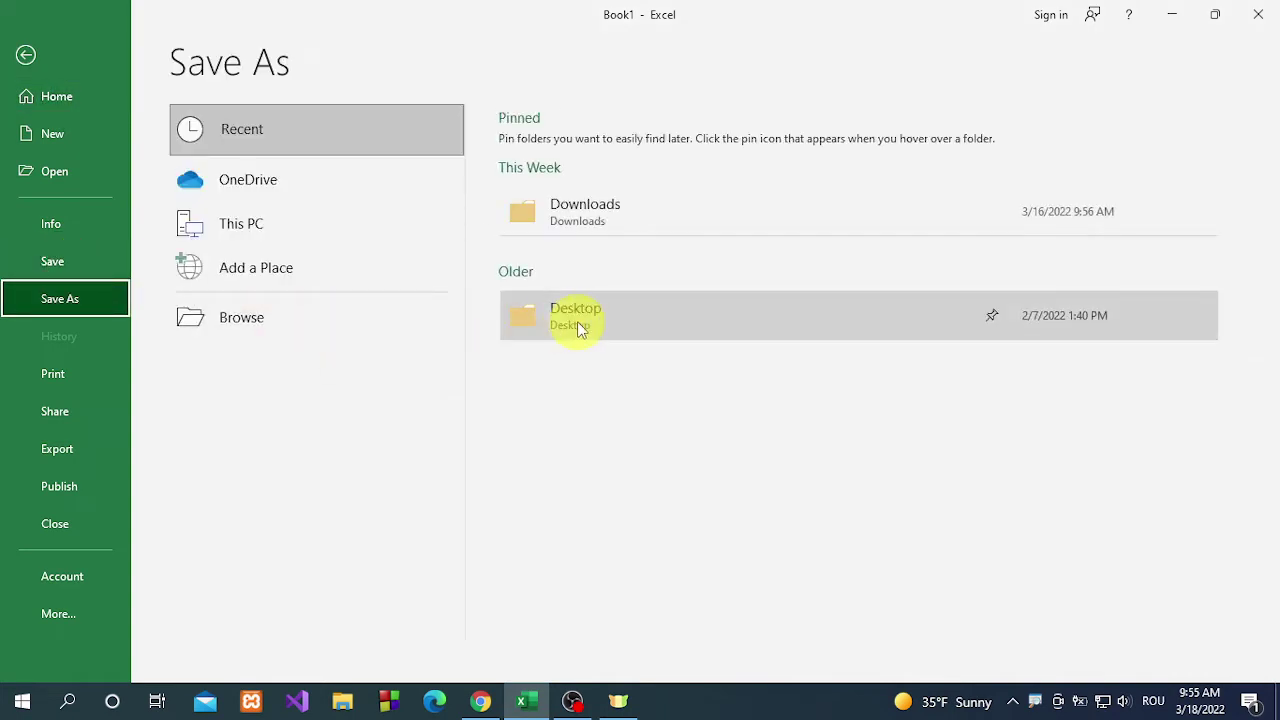
click(580, 325)
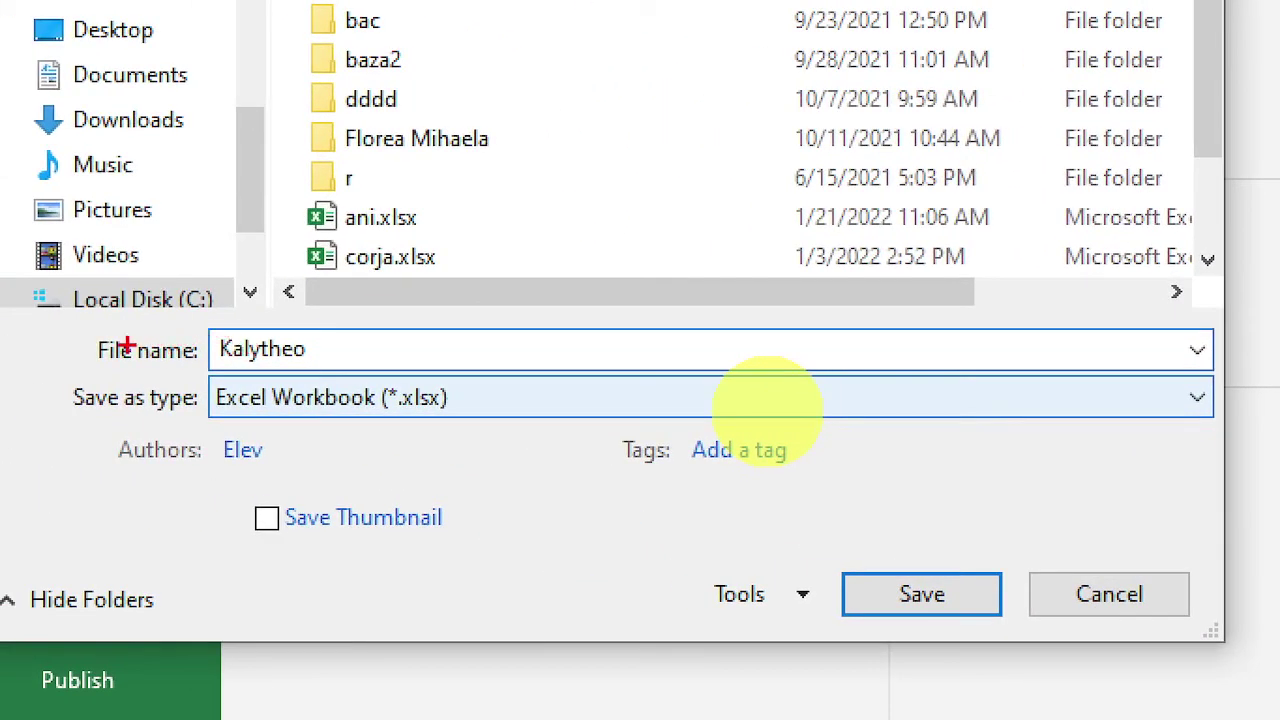
drag(72, 326, 470, 455)
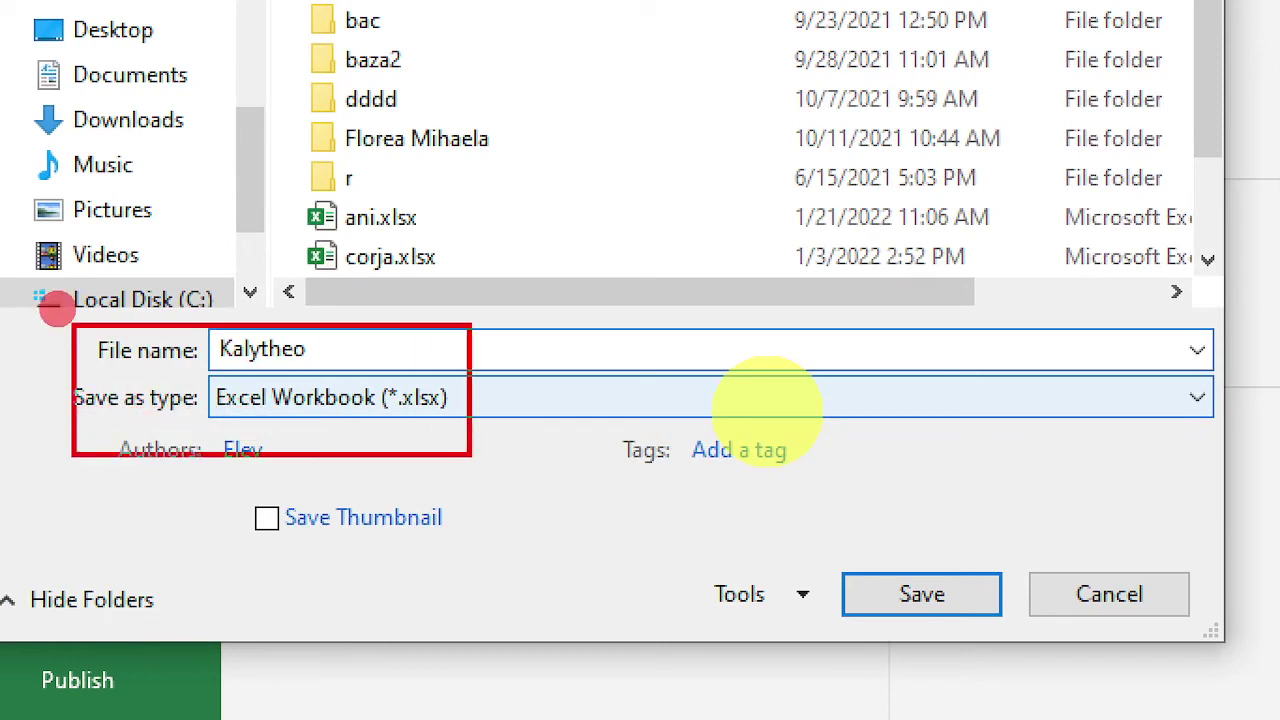
drag(776, 527, 1030, 652)
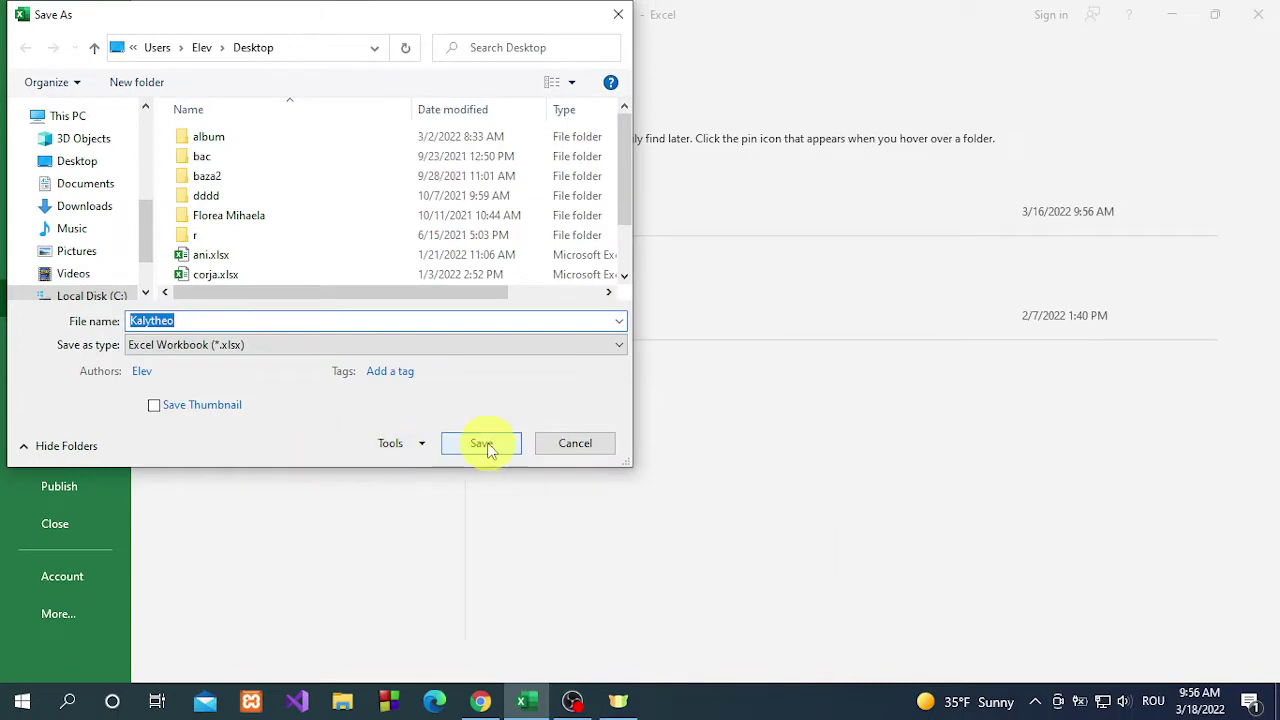
click(485, 445)
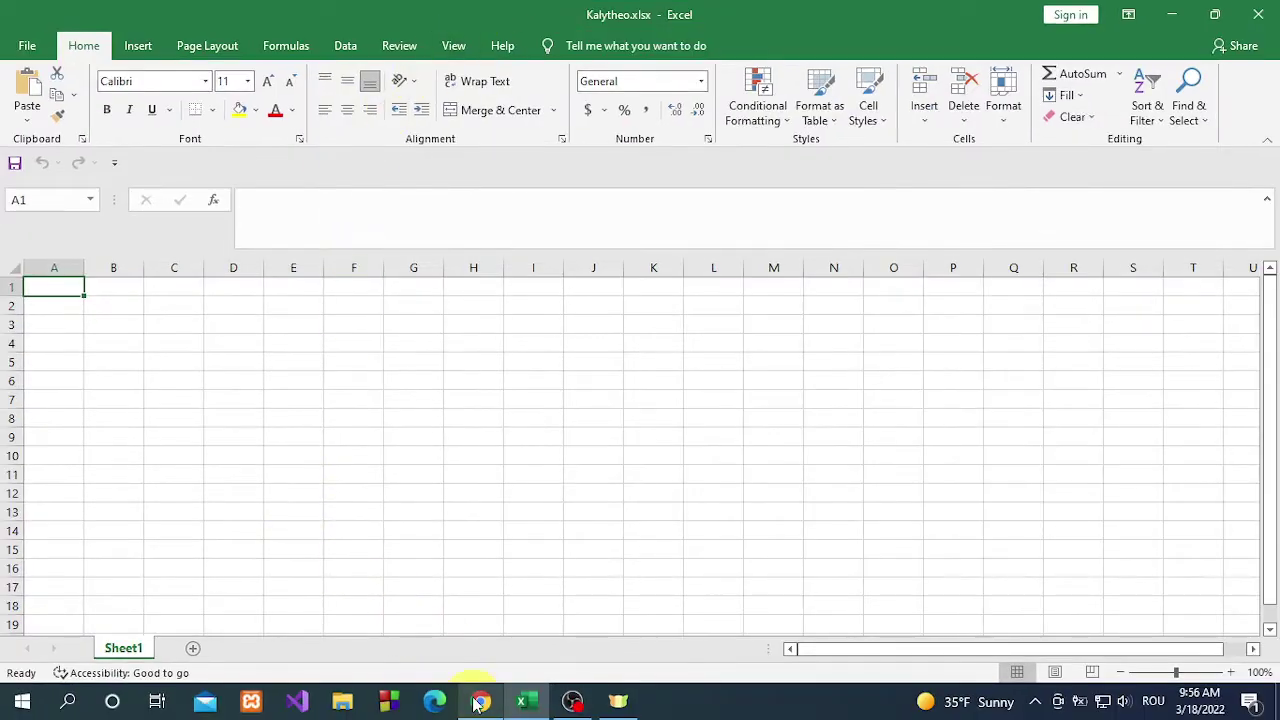
- Highlight the second task about renaming the sheet in the PDF, then return to Excel
click(480, 702)
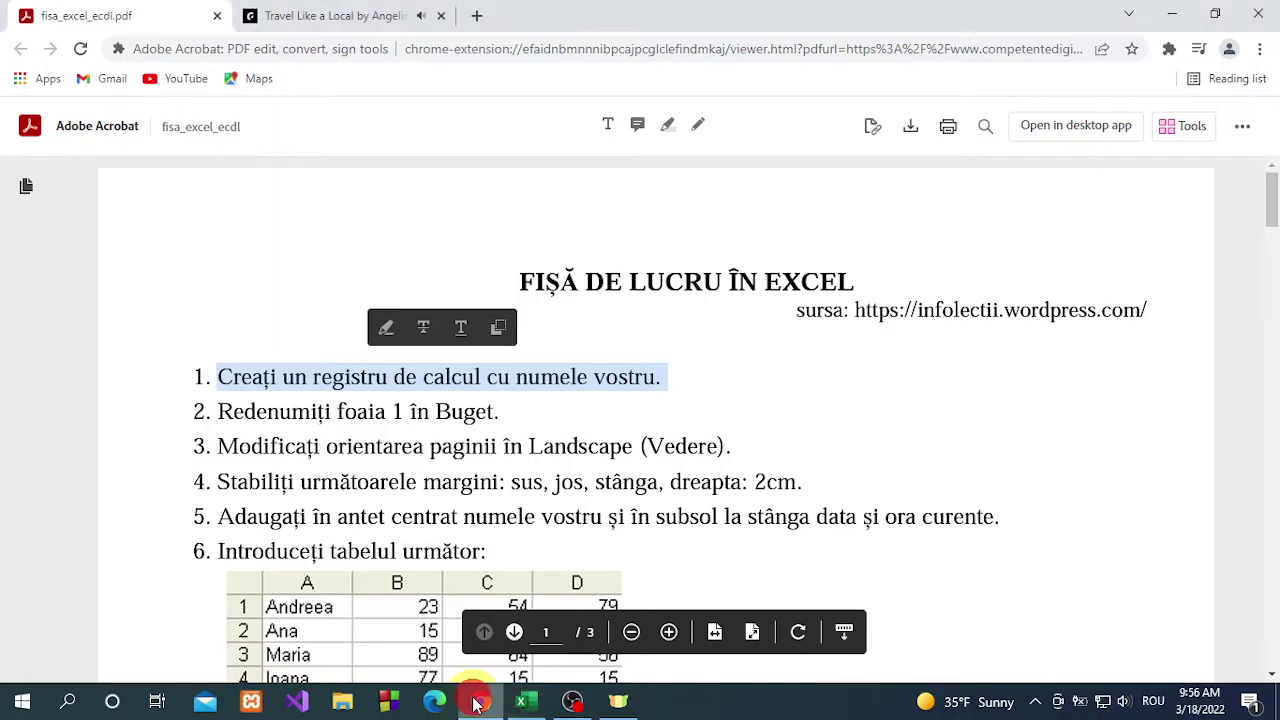
drag(218, 411, 500, 418)
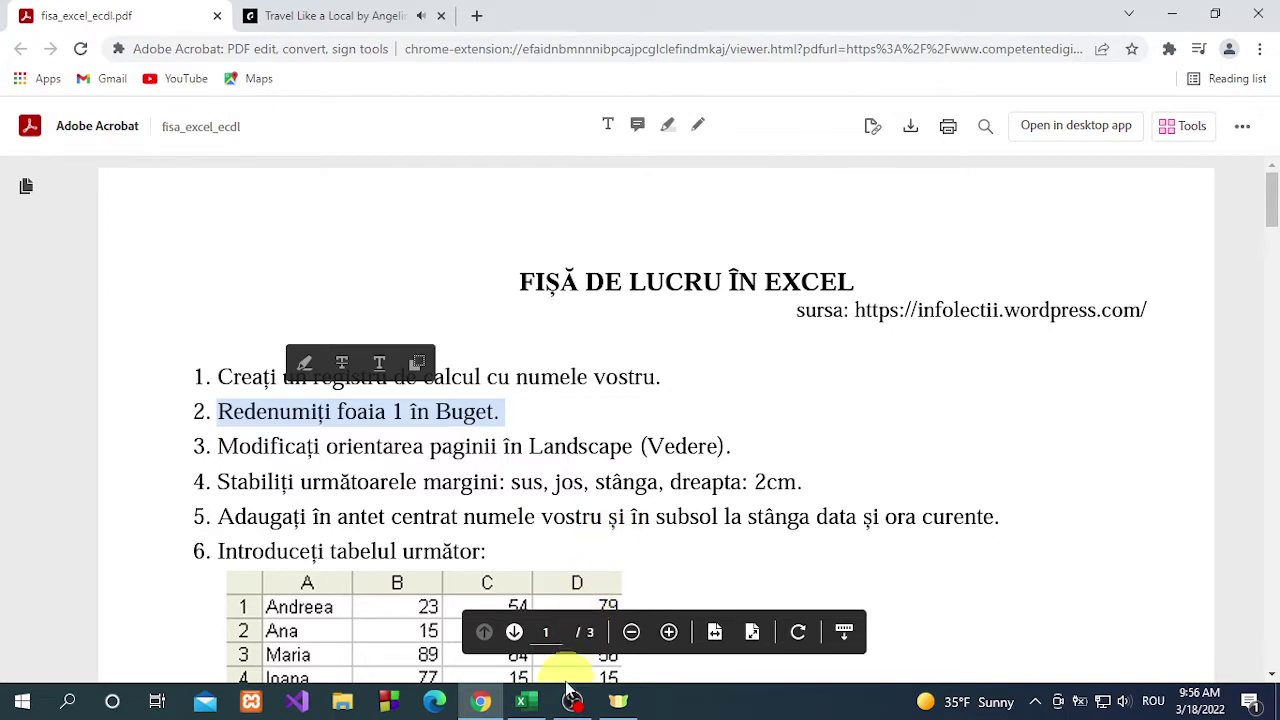
click(528, 701)
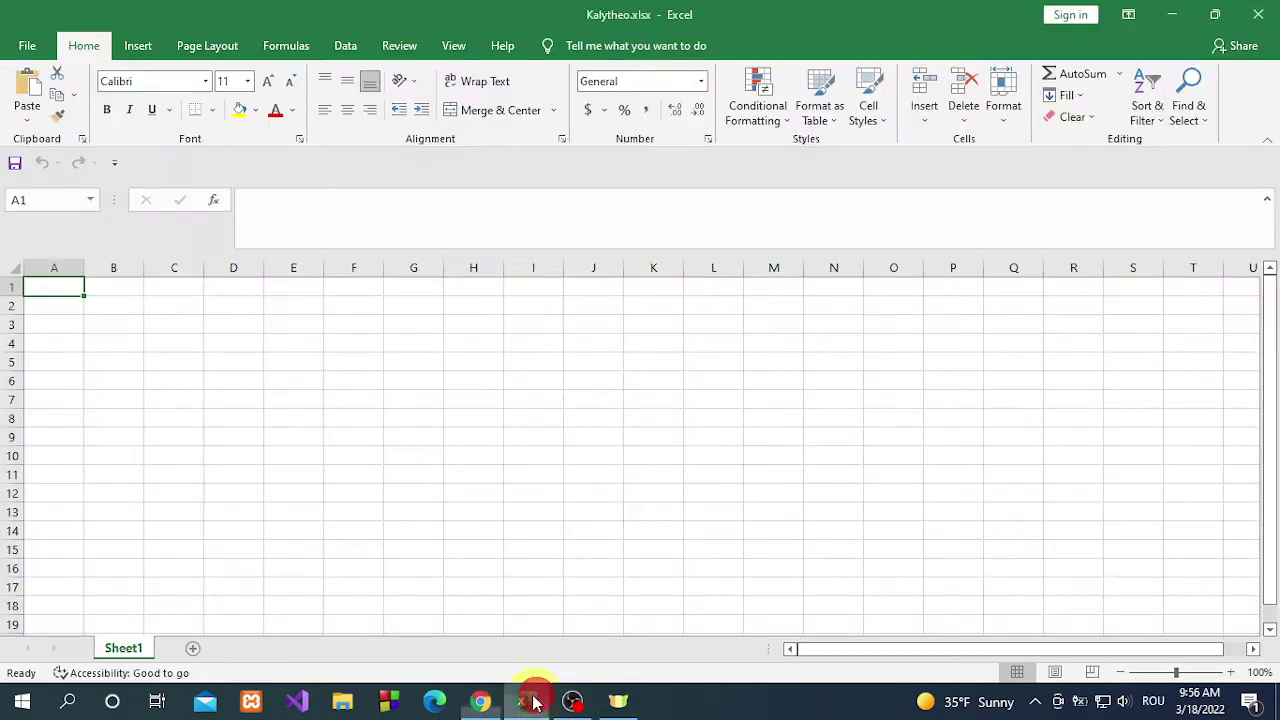
- Rename the Sheet1 tab to 'Buget' through its context menu, then go back to the PDF
double_click(124, 648)
right_click(128, 648)
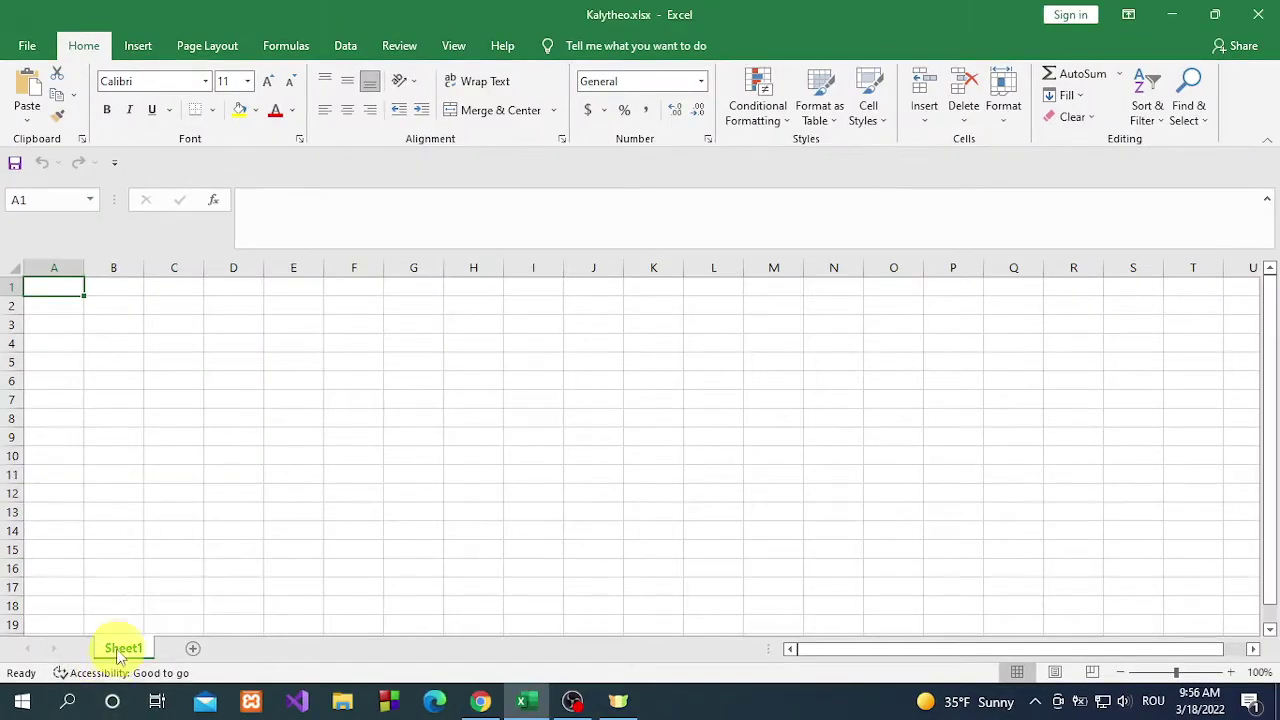
right_click(120, 648)
click(163, 474)
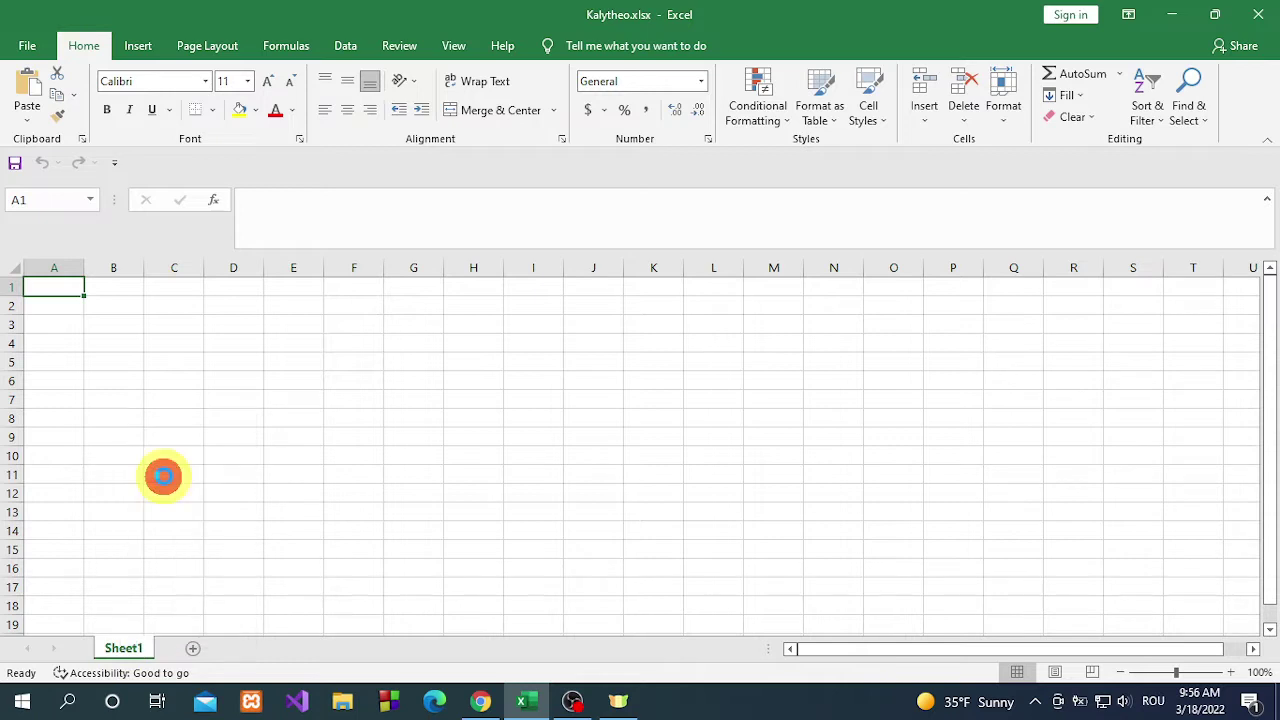
text(Buget)
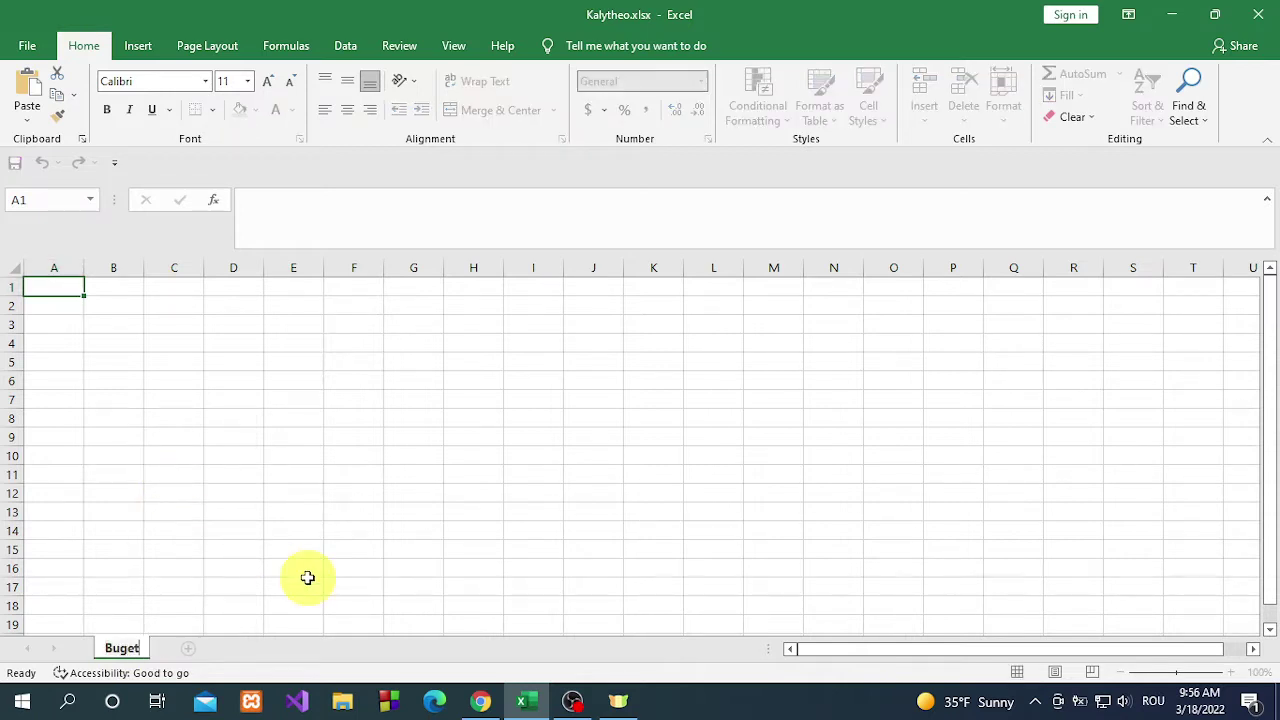
click(480, 702)
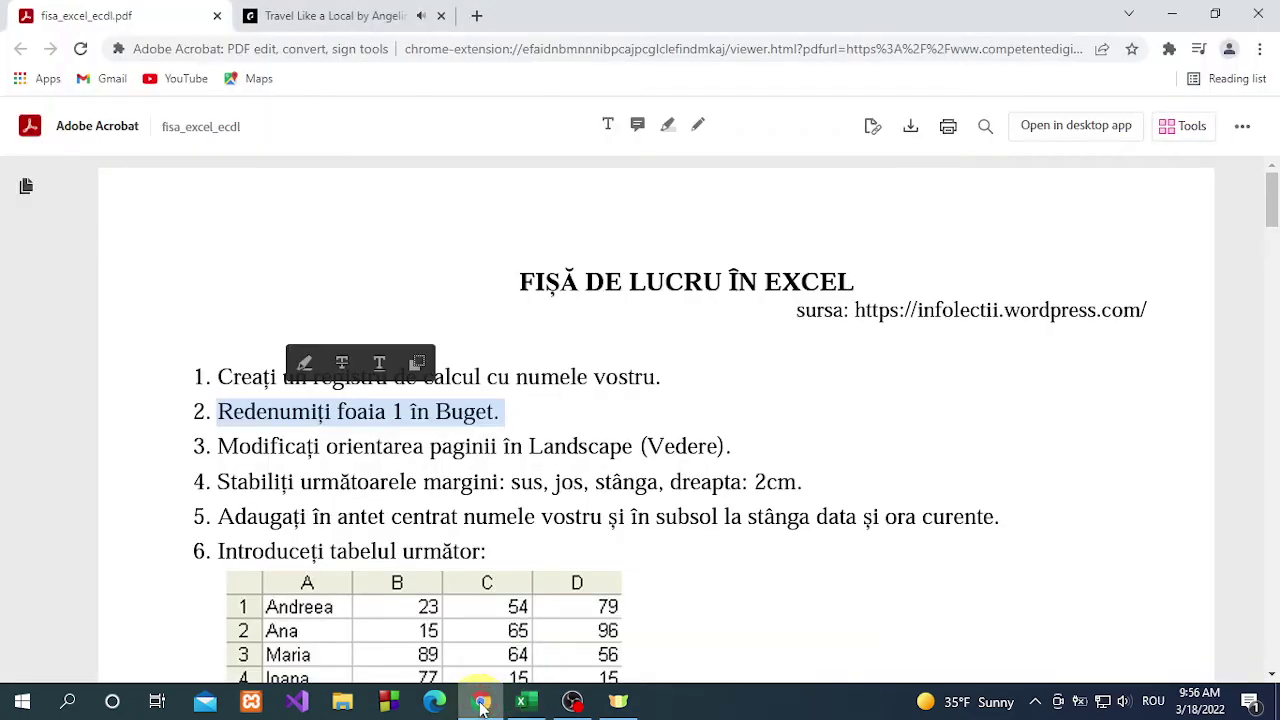
- Highlight the third task about landscape orientation, then go back to the Excel workbook
click(223, 444)
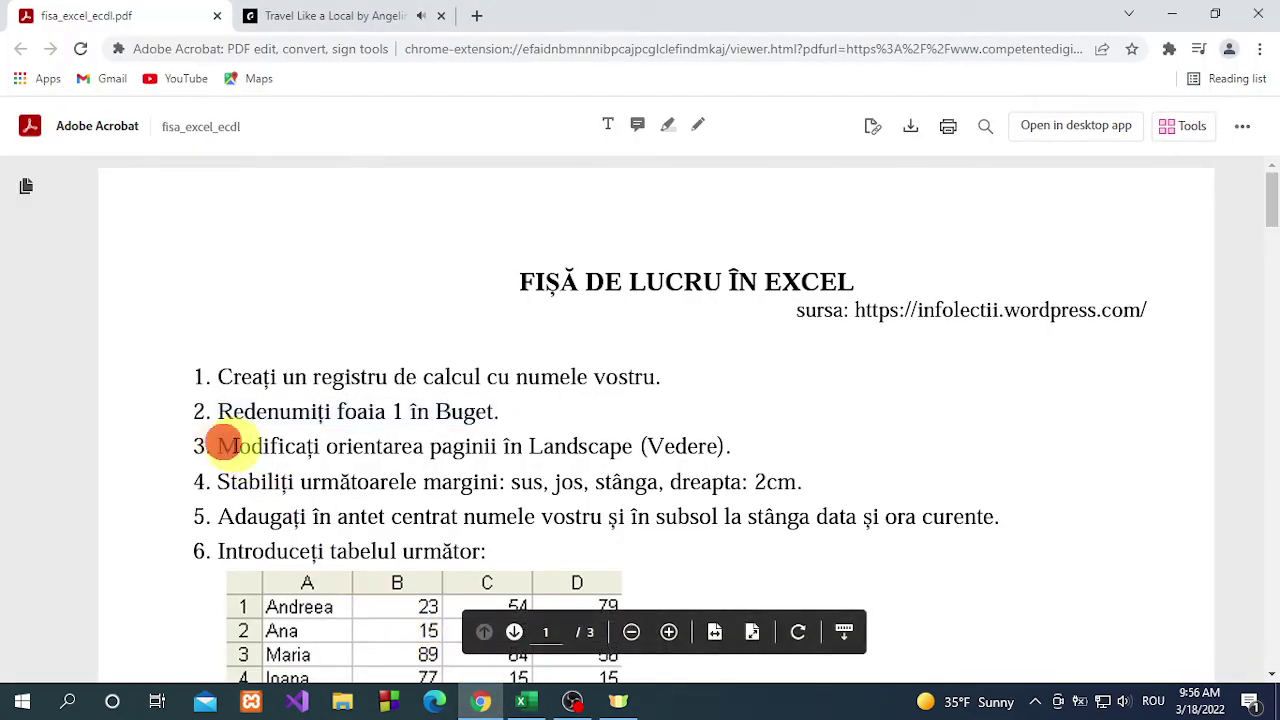
drag(223, 444, 737, 446)
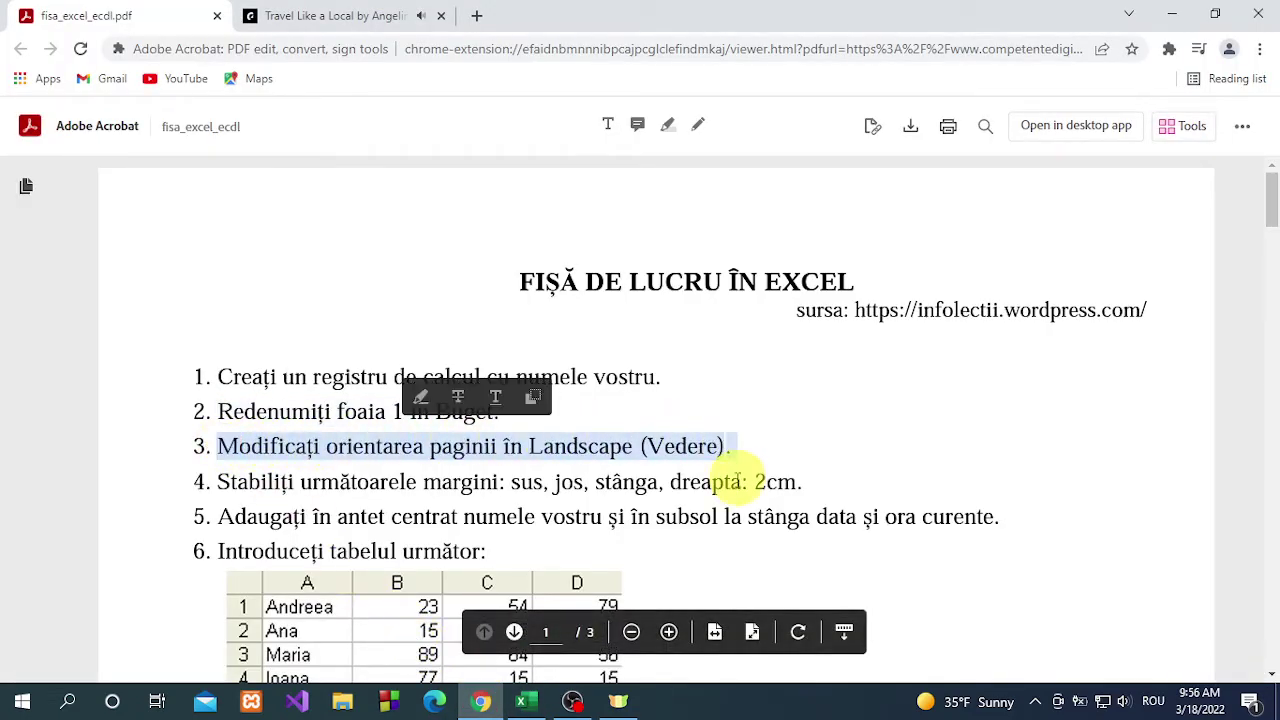
click(528, 702)
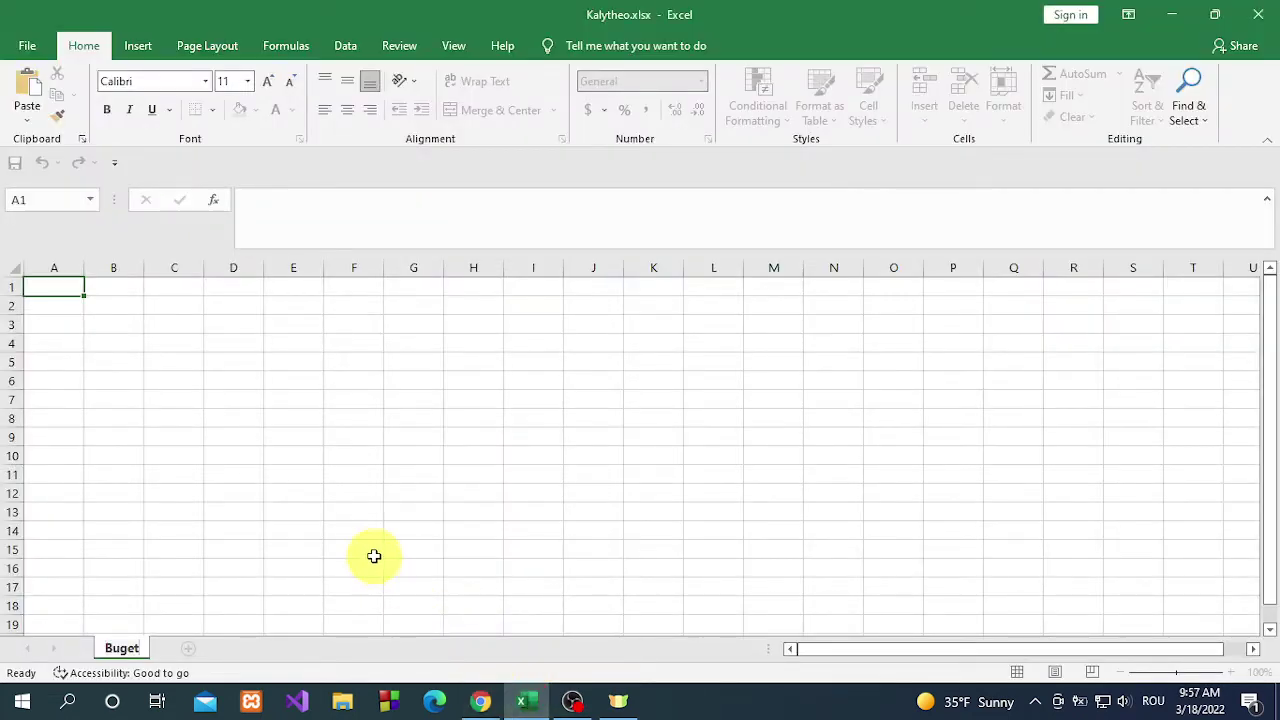
- Switch the Buget sheet's page orientation to Landscape from the Page Layout options
click(211, 49)
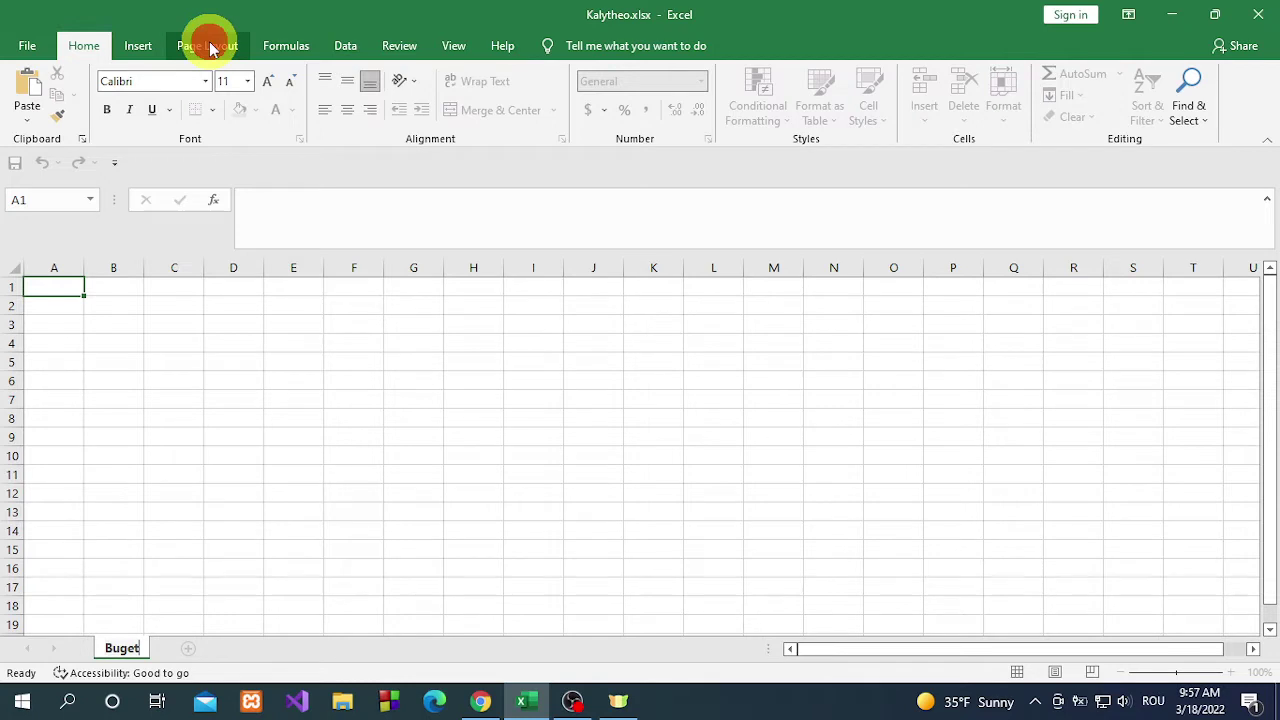
click(211, 49)
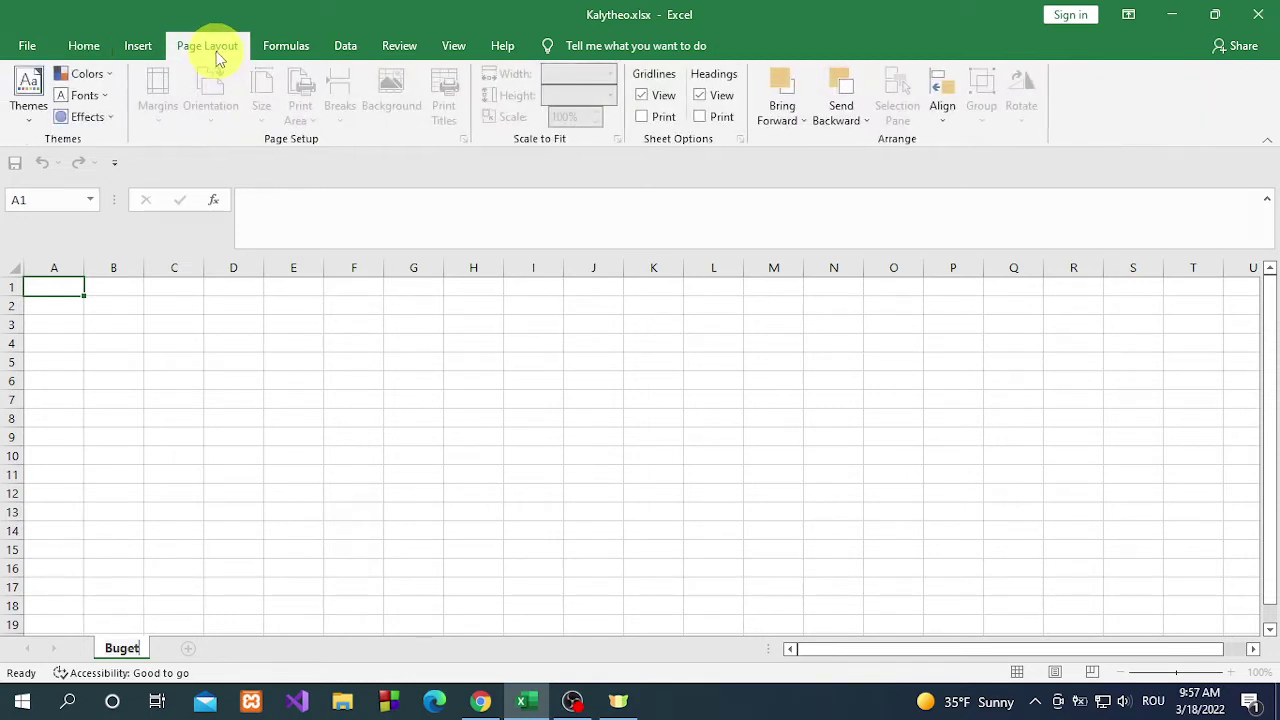
click(201, 398)
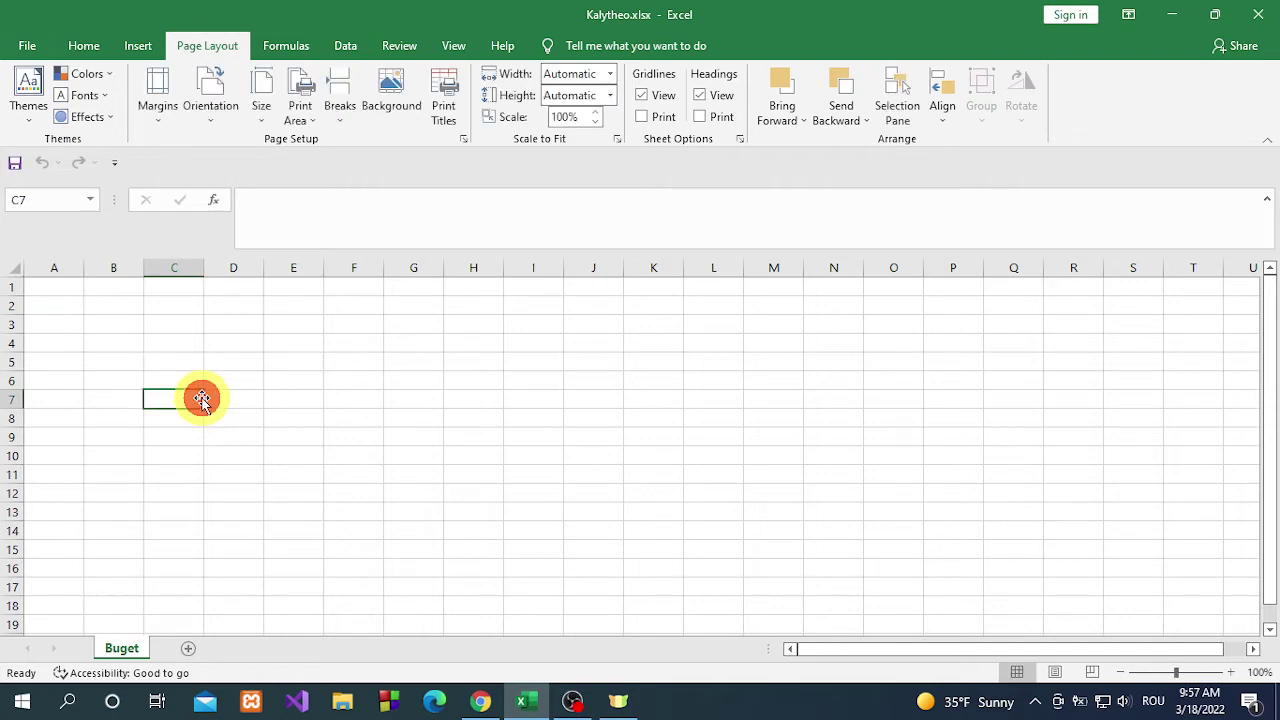
click(214, 115)
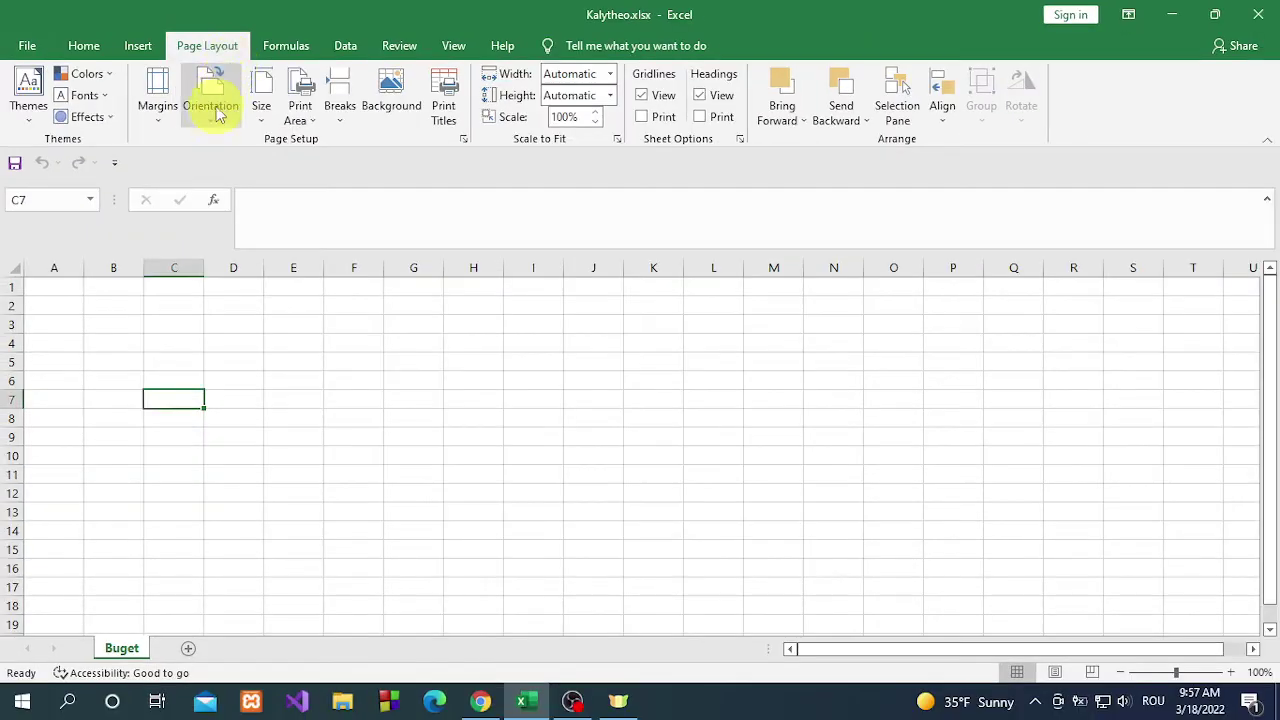
click(215, 113)
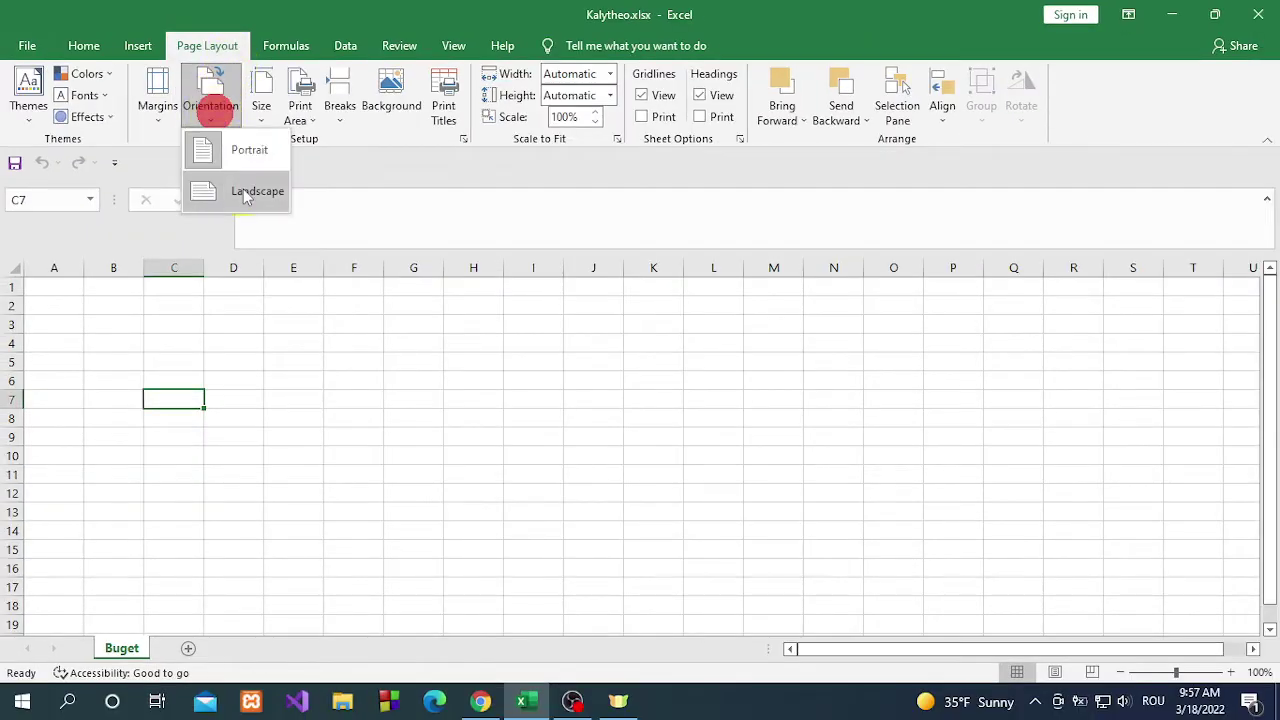
click(240, 190)
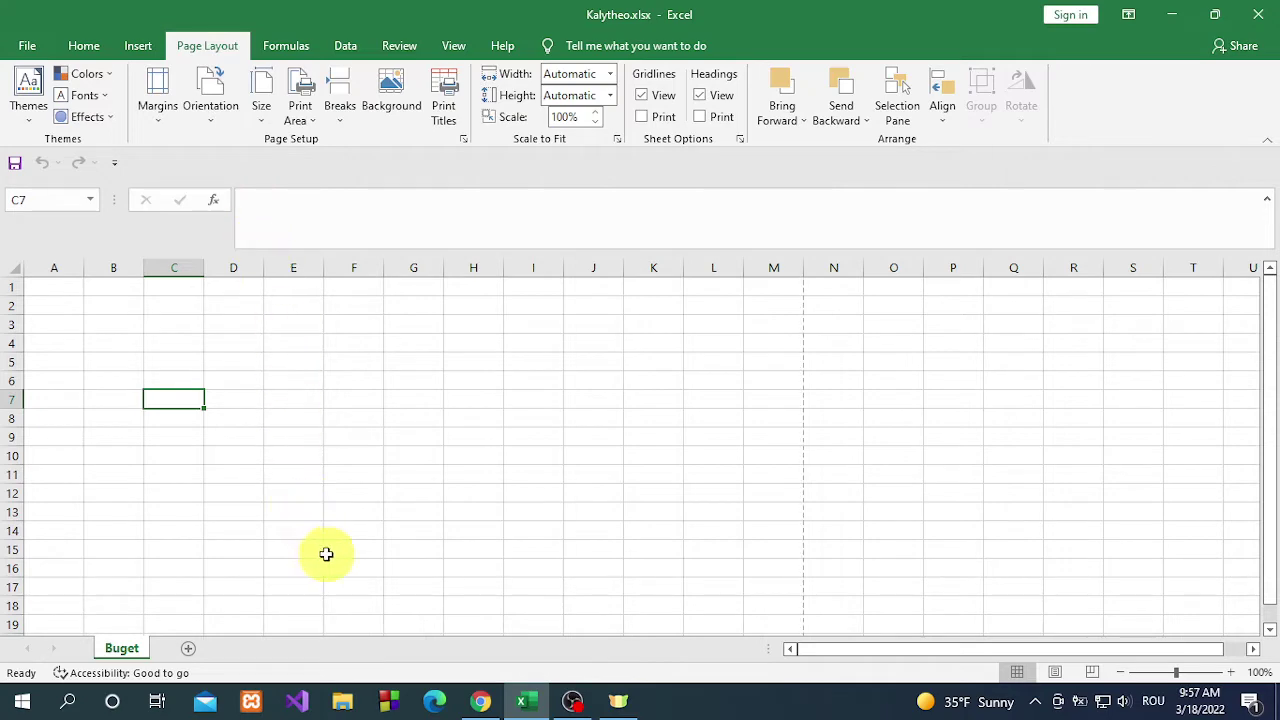
- Highlight task 4 about 2 cm margins in the PDF and return to Excel
click(480, 703)
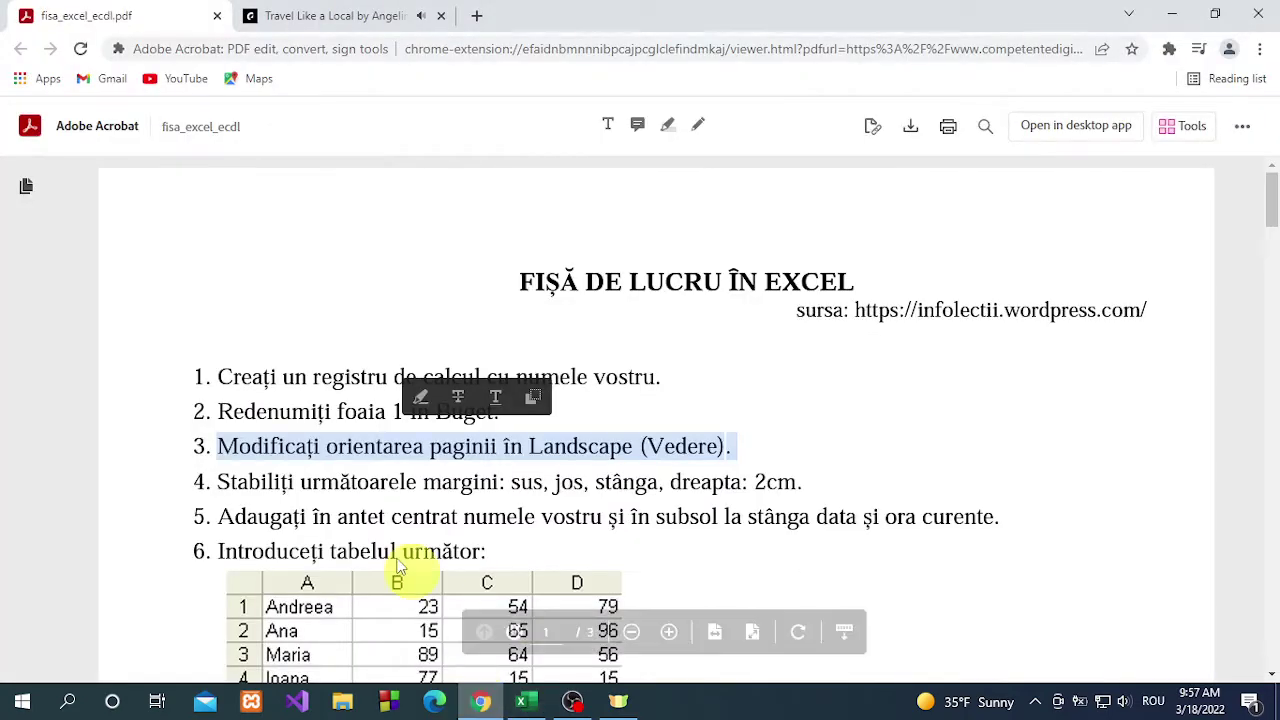
drag(217, 482, 819, 483)
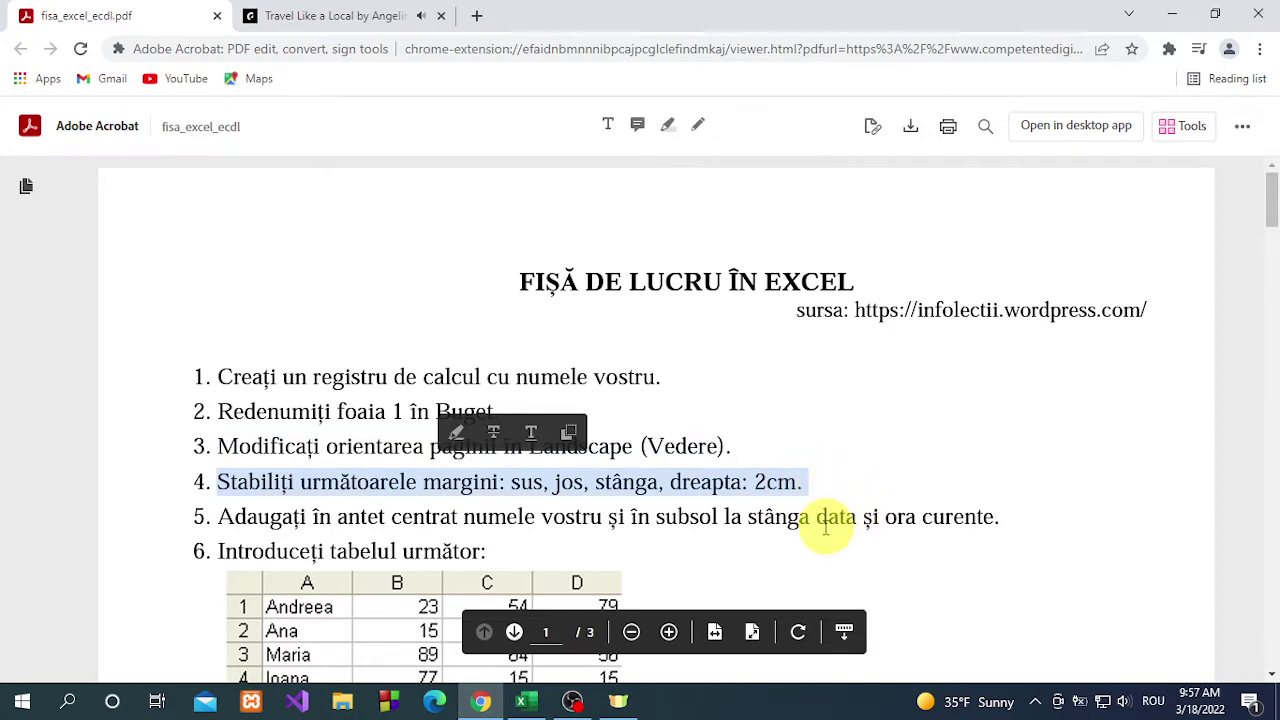
click(527, 686)
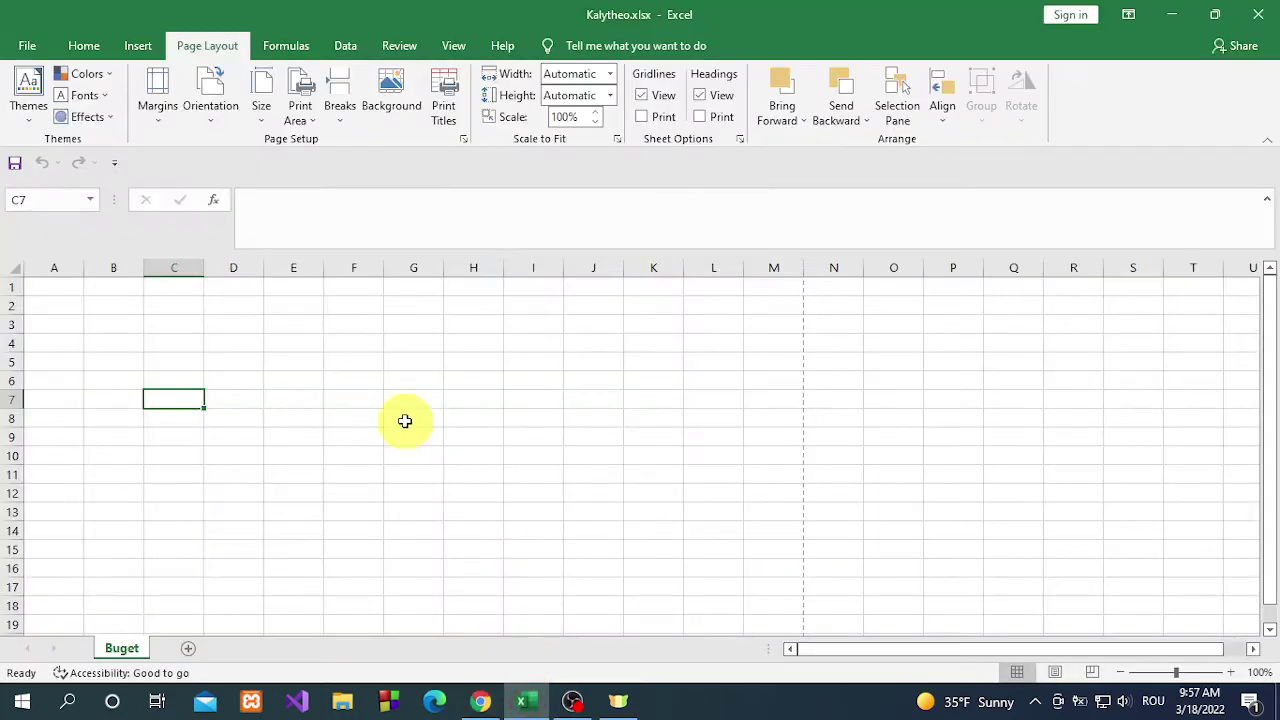
- Enter 2 cm for the top, left, right and bottom margins in Custom Margins
click(152, 122)
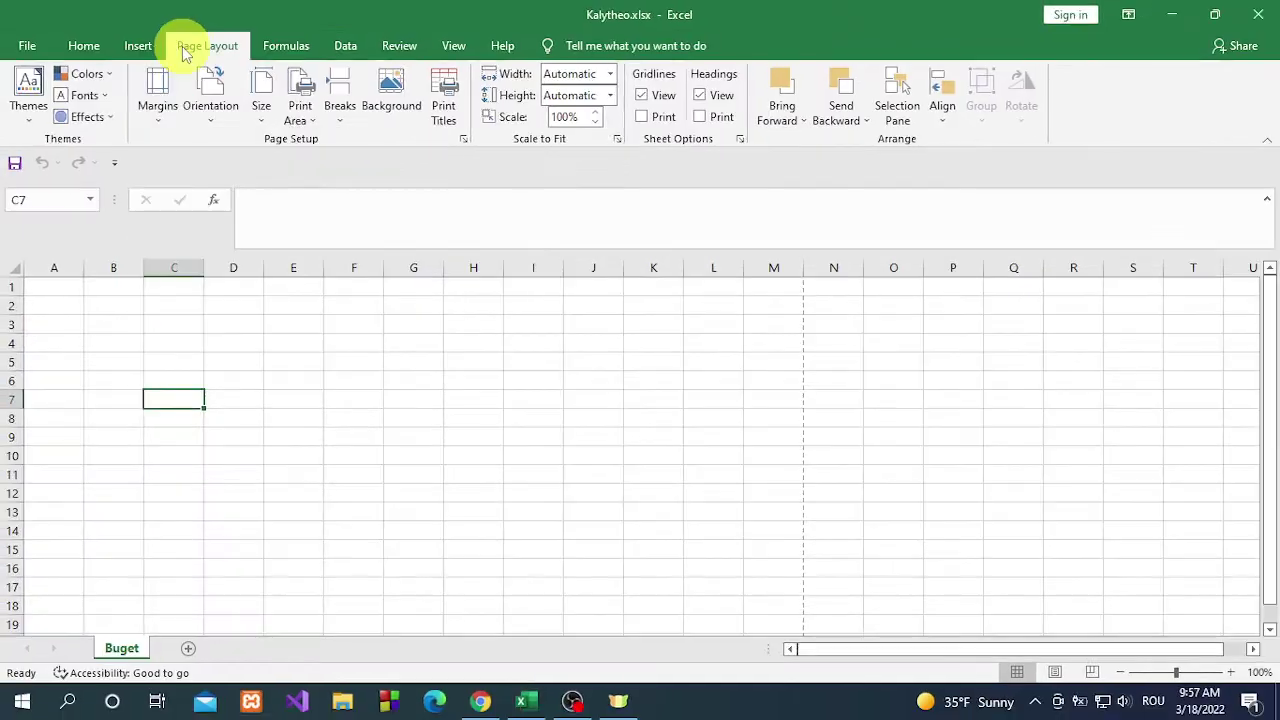
click(158, 100)
click(210, 368)
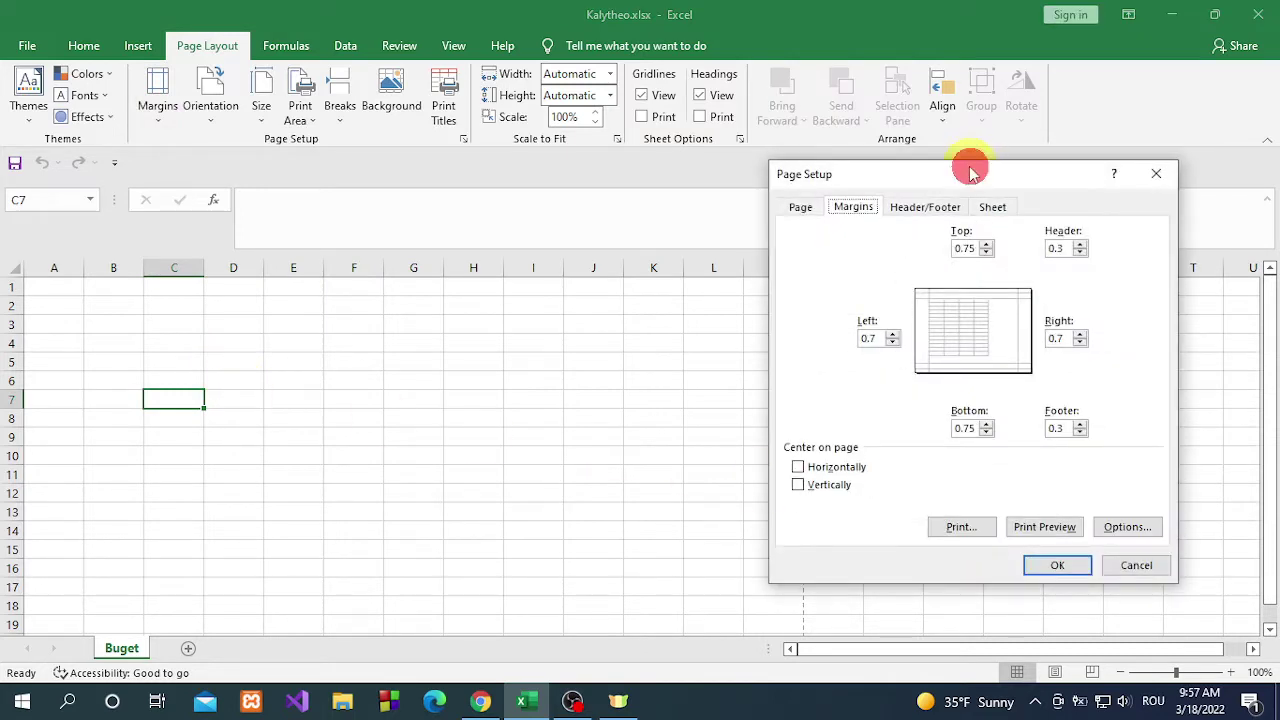
drag(970, 173, 677, 153)
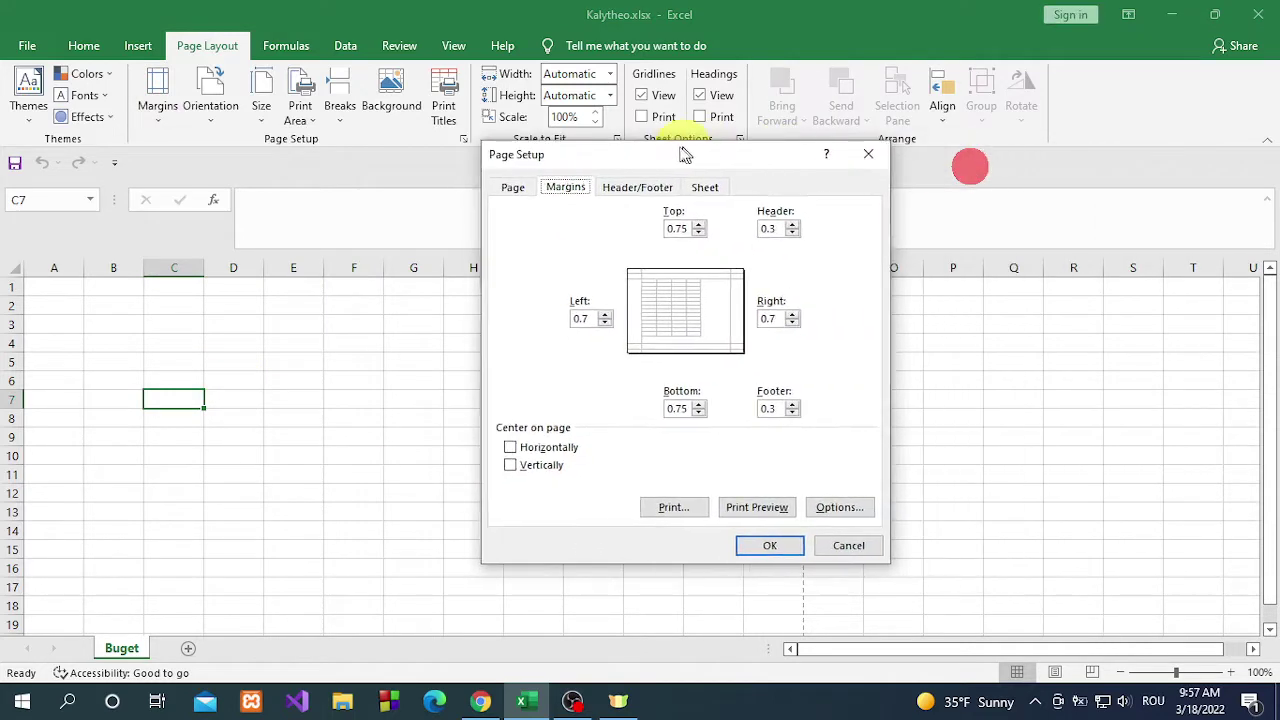
click(678, 230)
double_click(682, 228)
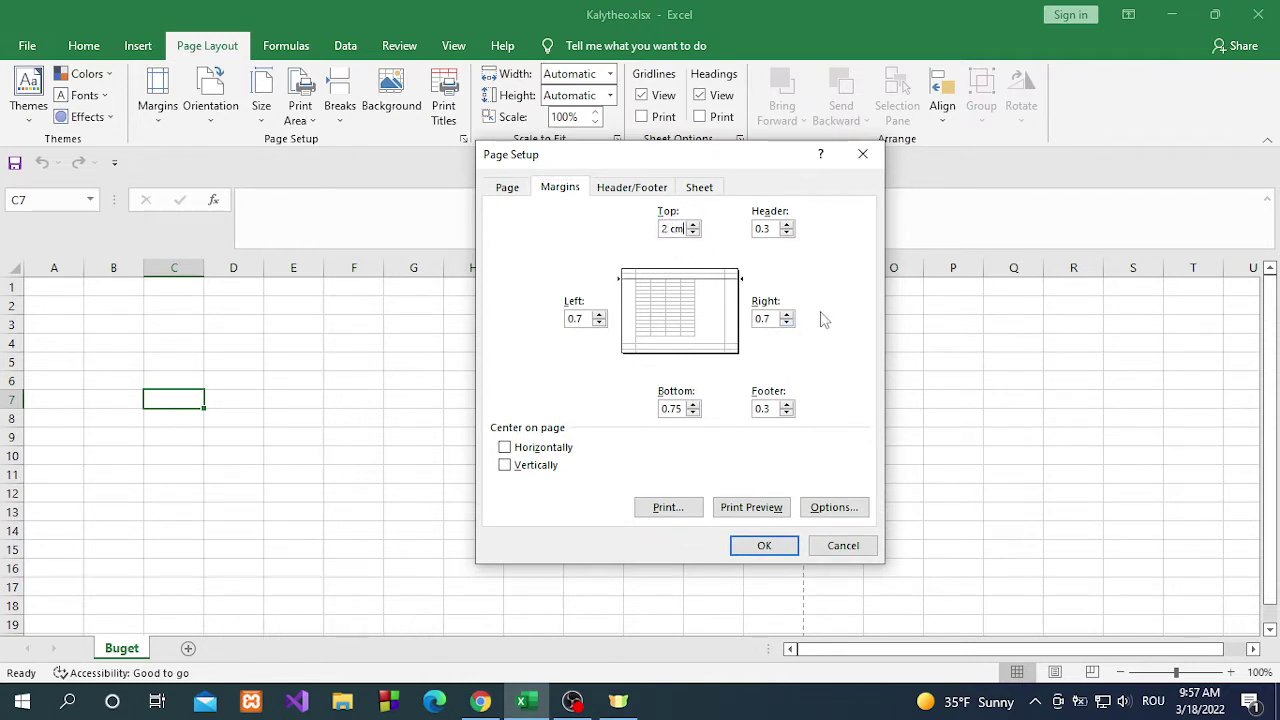
double_click(585, 316)
double_click(775, 316)
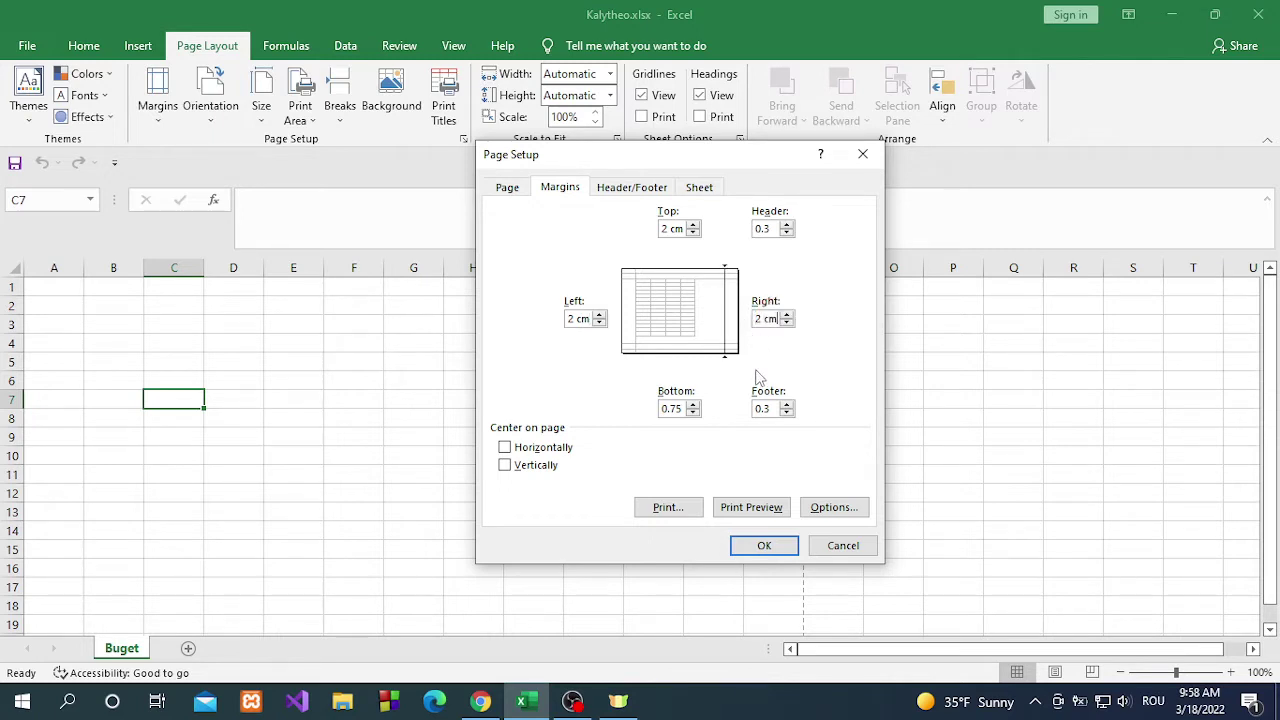
double_click(680, 408)
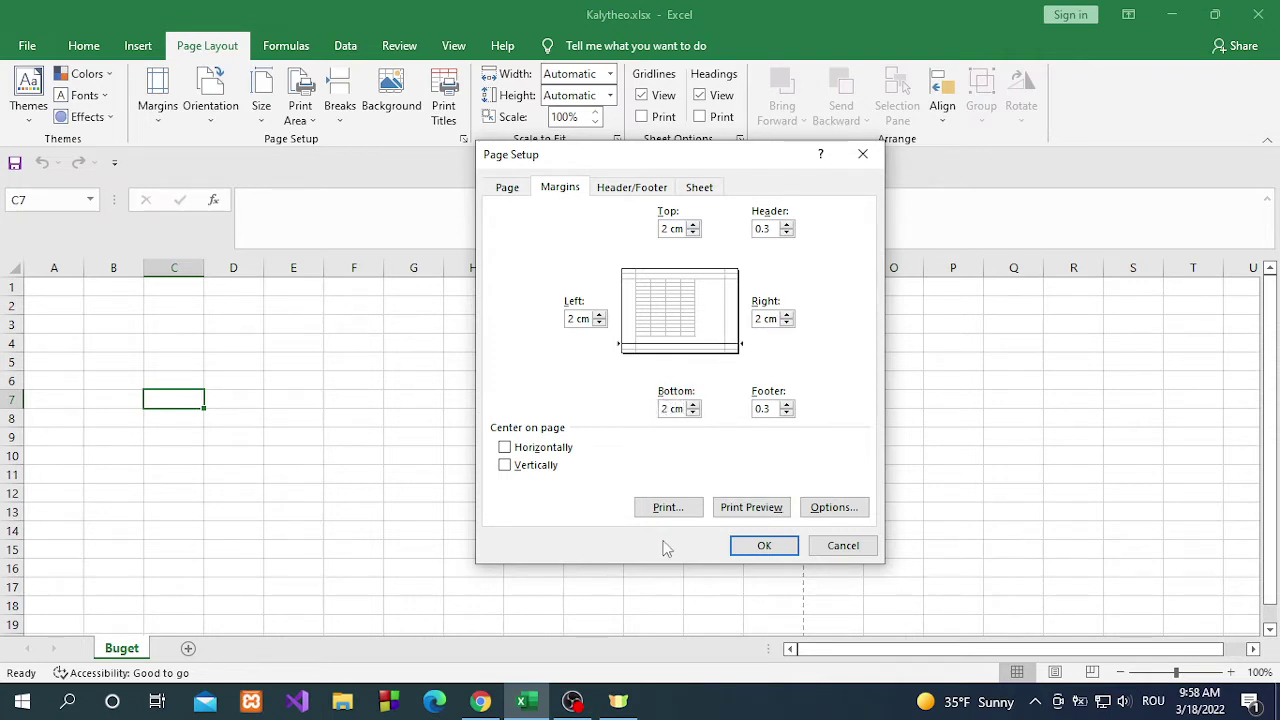
- Recheck the margin task in the PDF, confirm the 2 cm margins, and bring the PDF forward
click(481, 701)
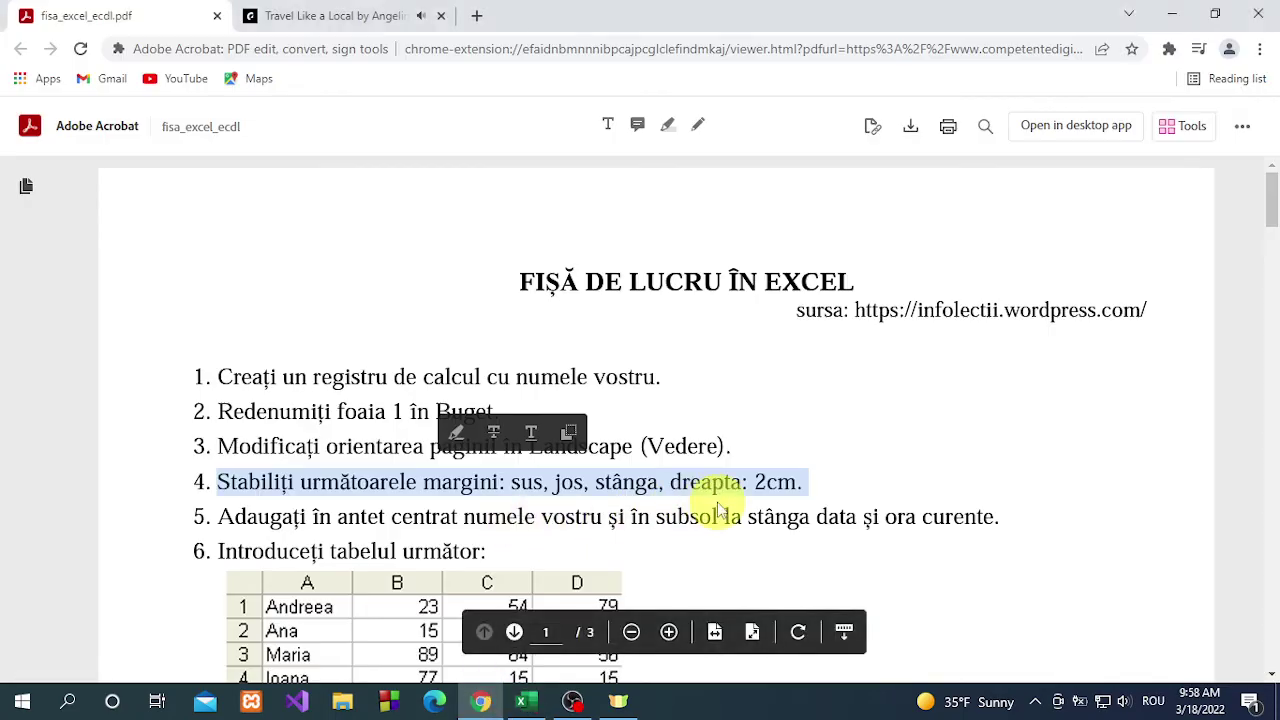
click(521, 701)
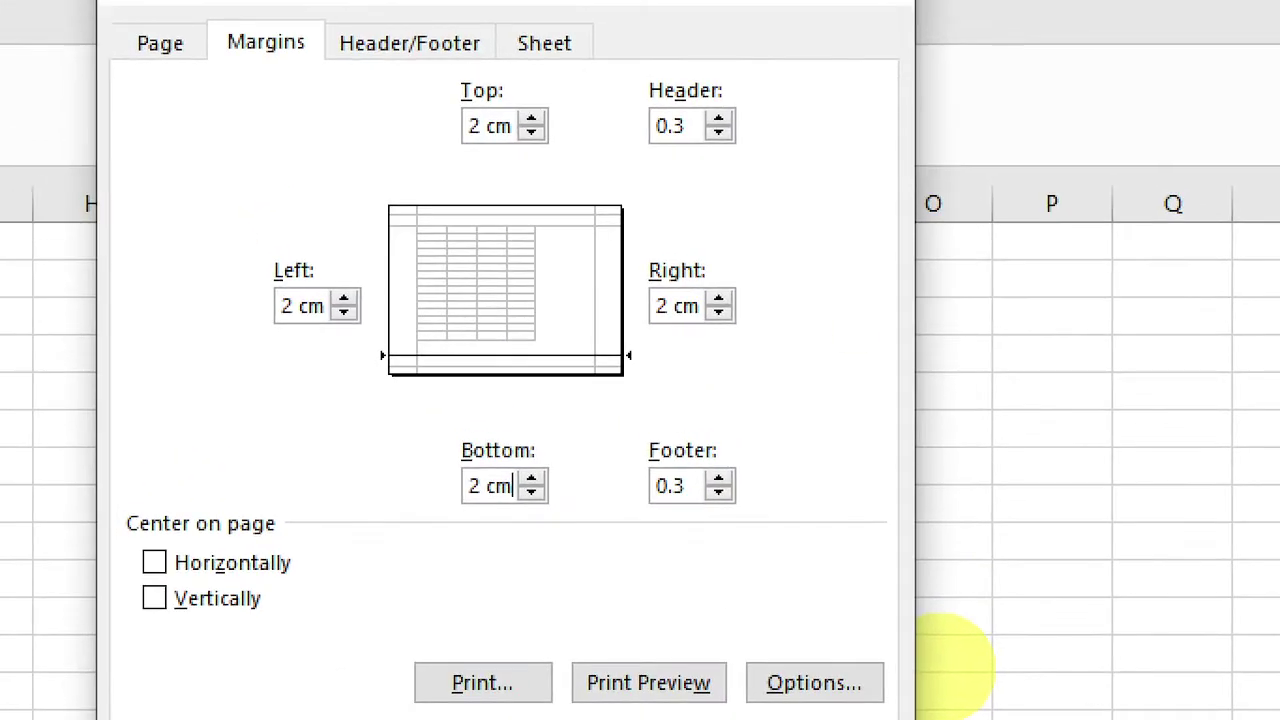
click(853, 331)
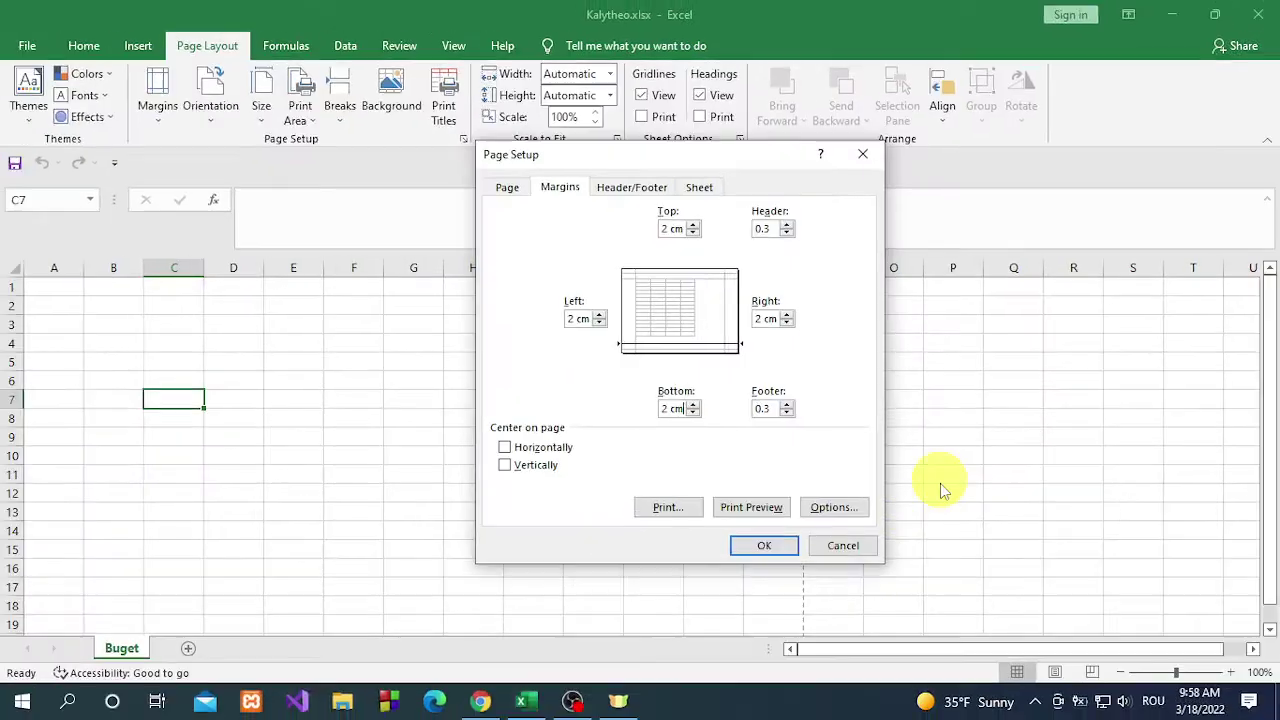
click(784, 549)
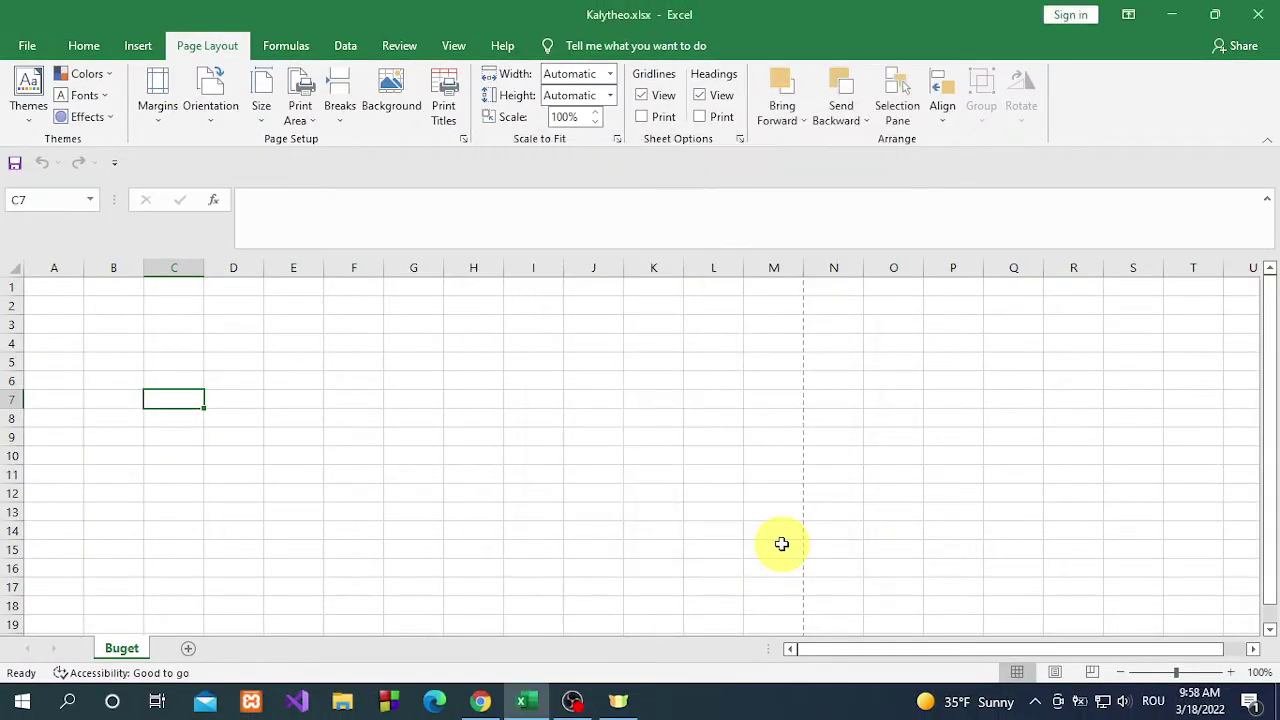
click(481, 701)
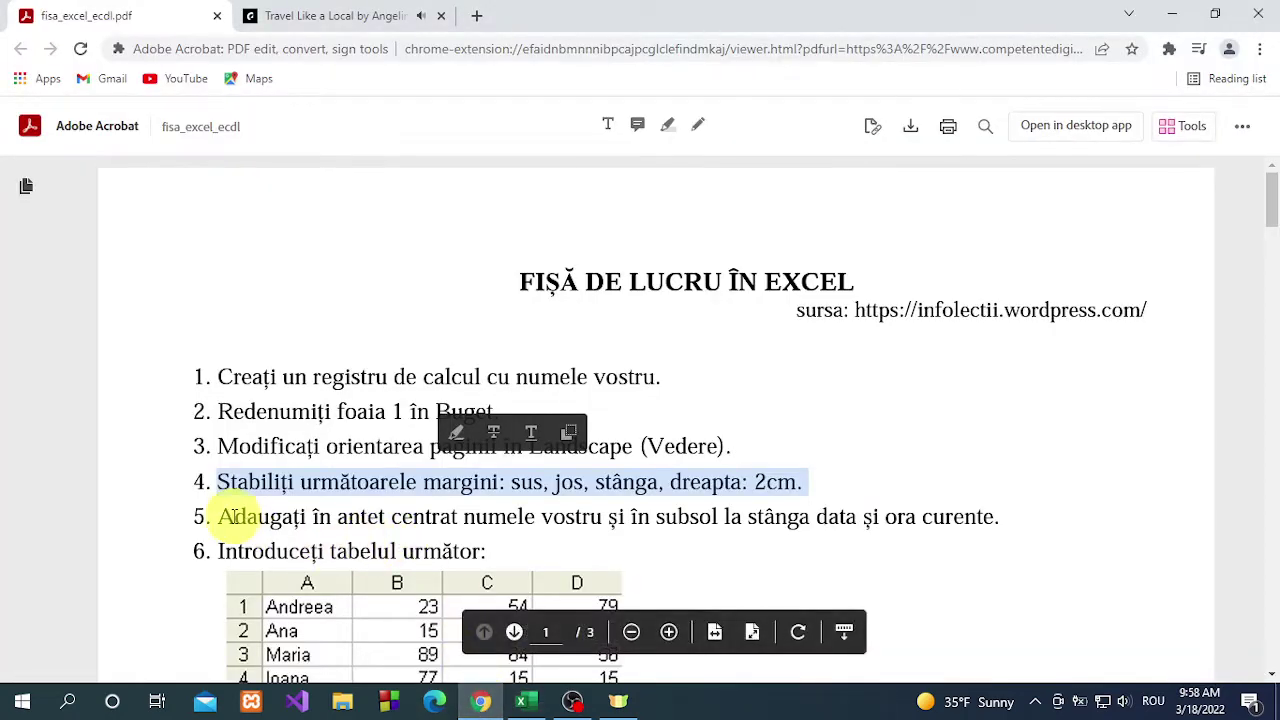
- Highlight task 5 on the centred header name and footer date and time, then return to Excel
drag(222, 516, 1003, 519)
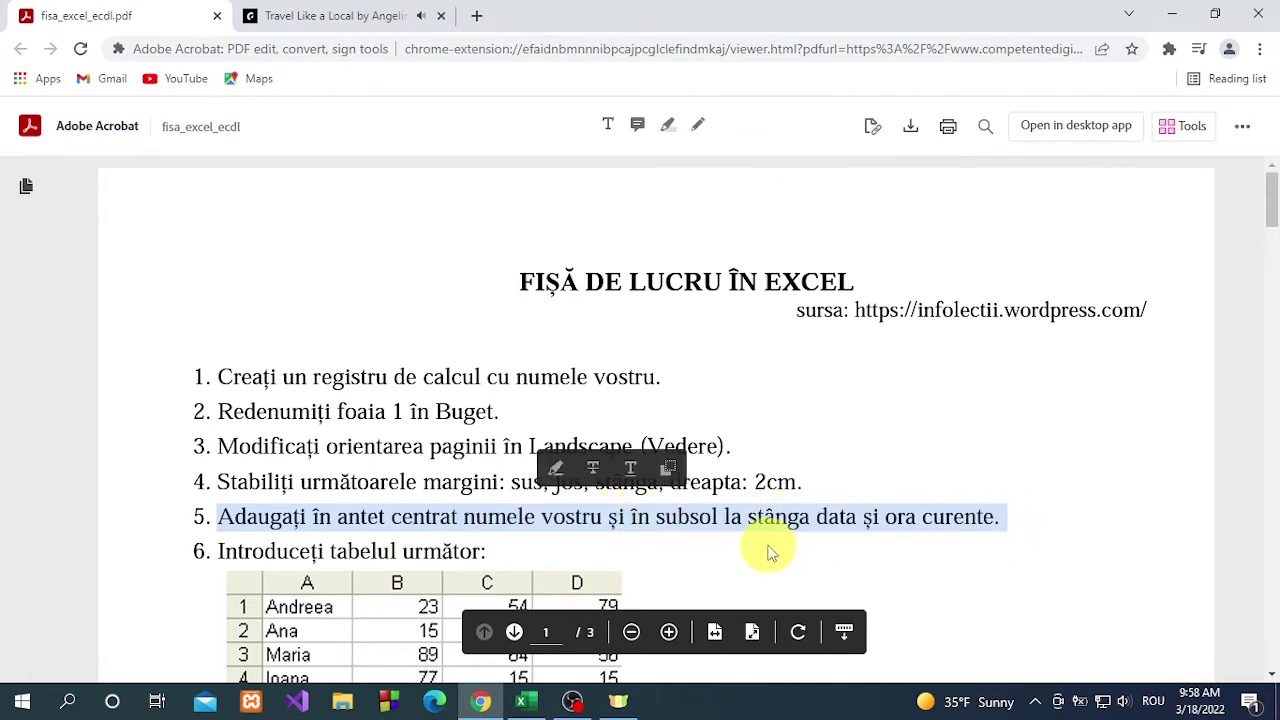
click(530, 708)
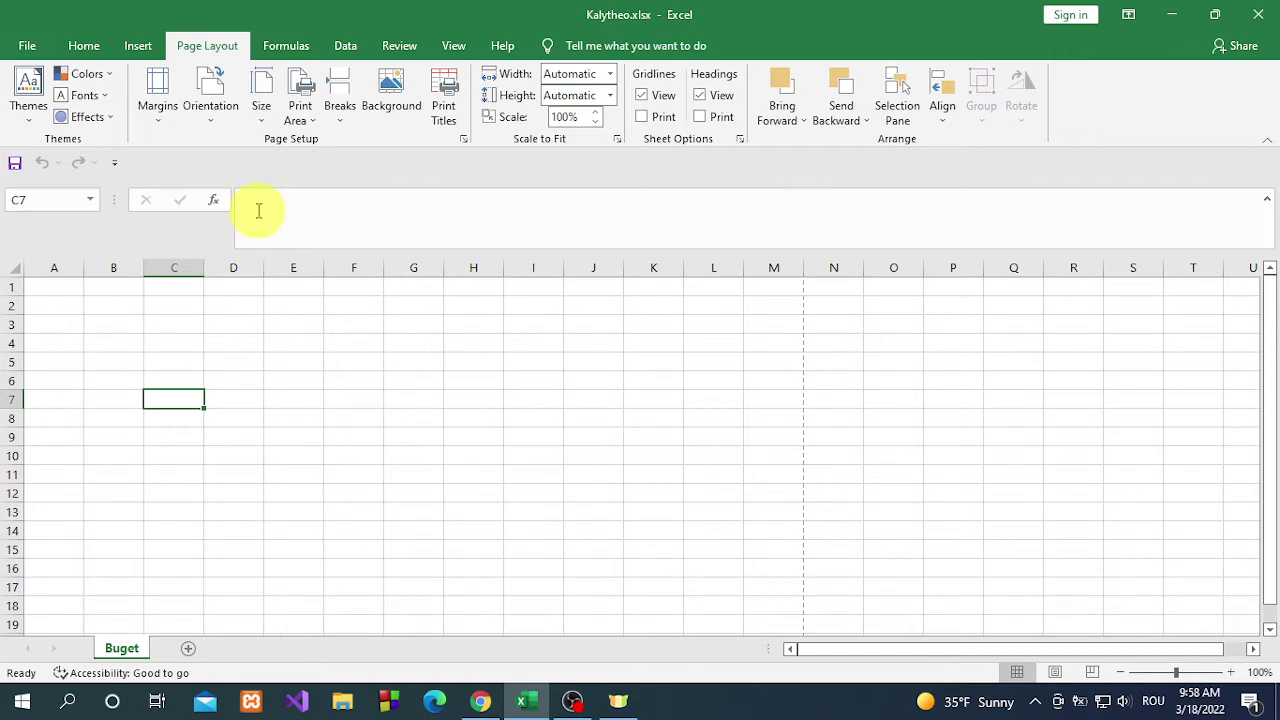
- Add a custom page header with the student's name in the centre section via Page Setup
click(150, 115)
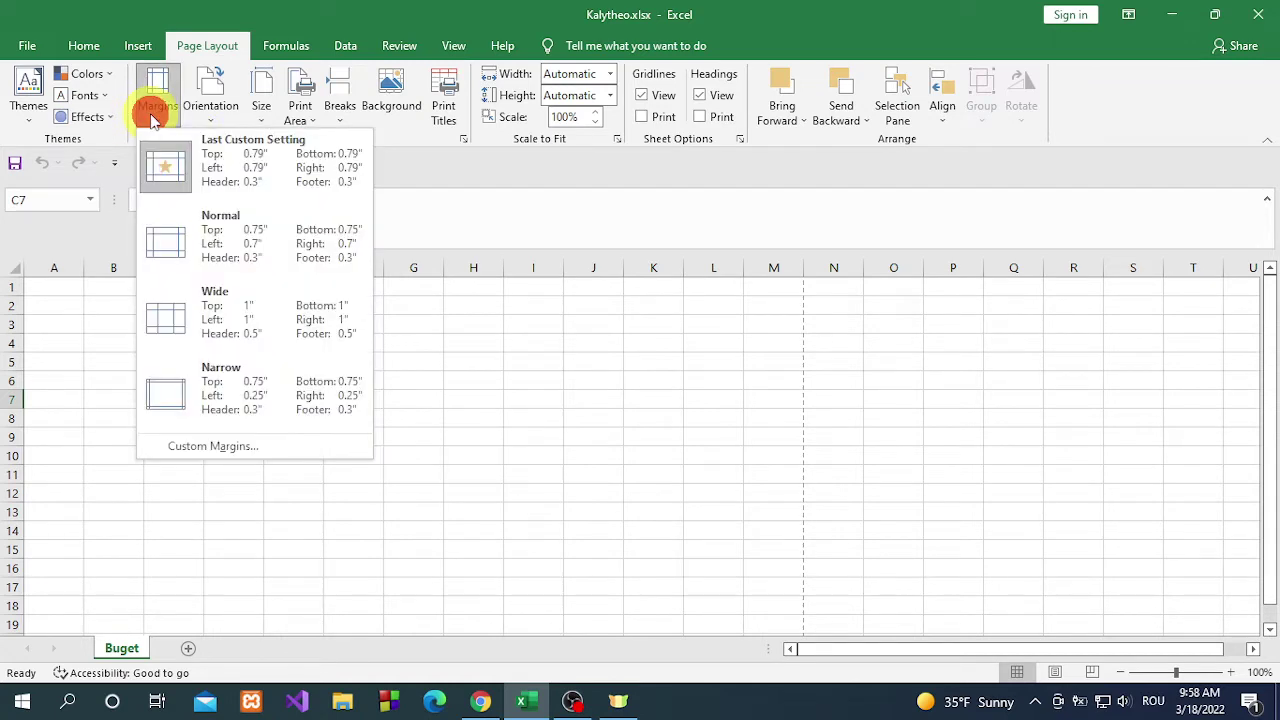
click(214, 445)
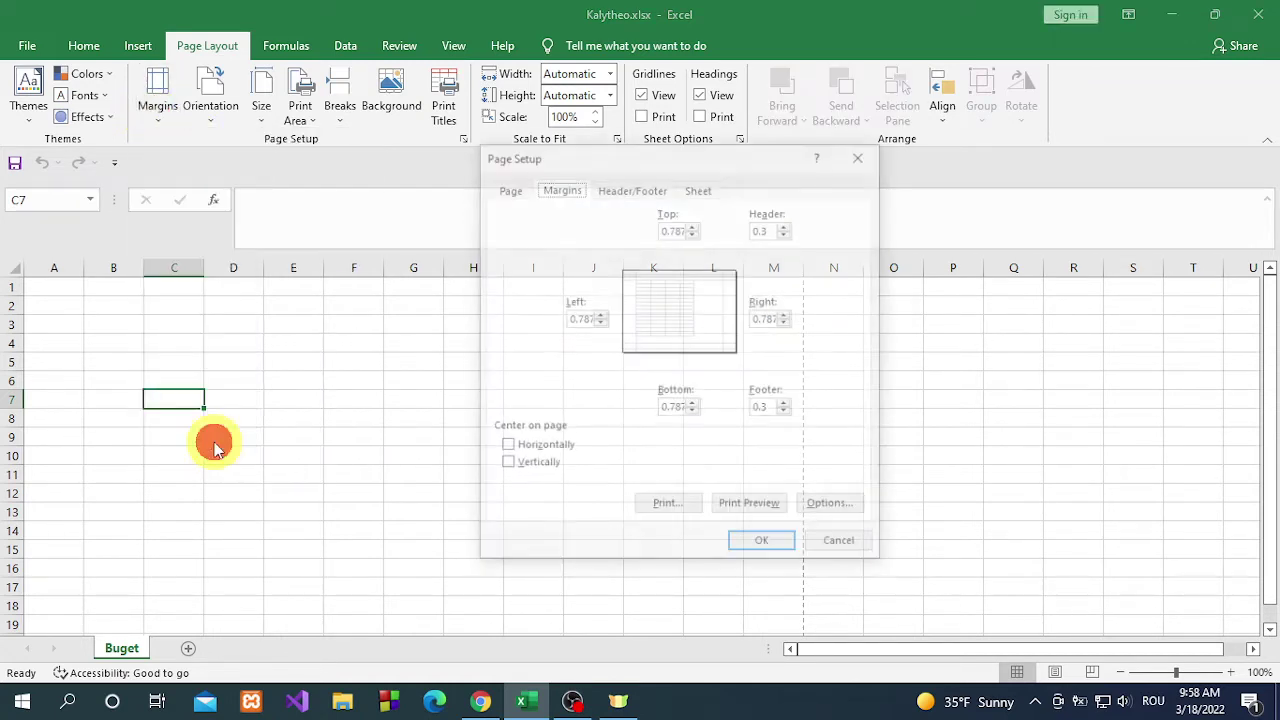
click(632, 190)
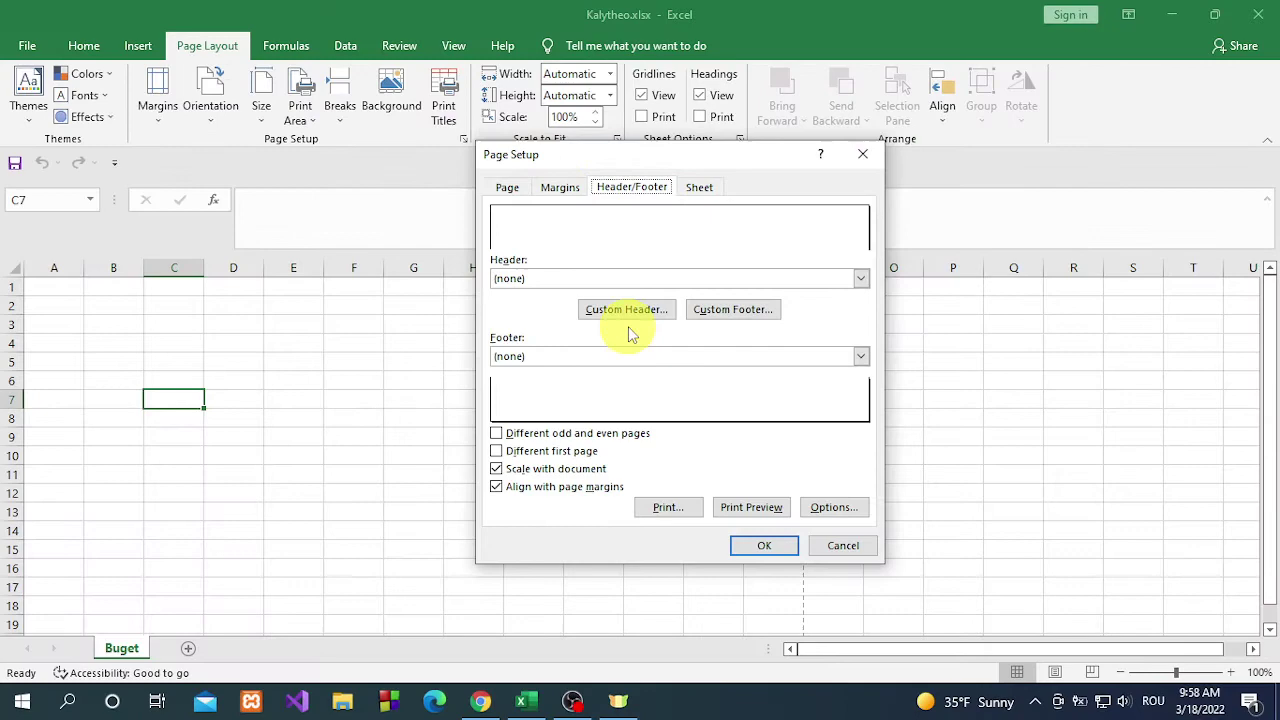
click(627, 309)
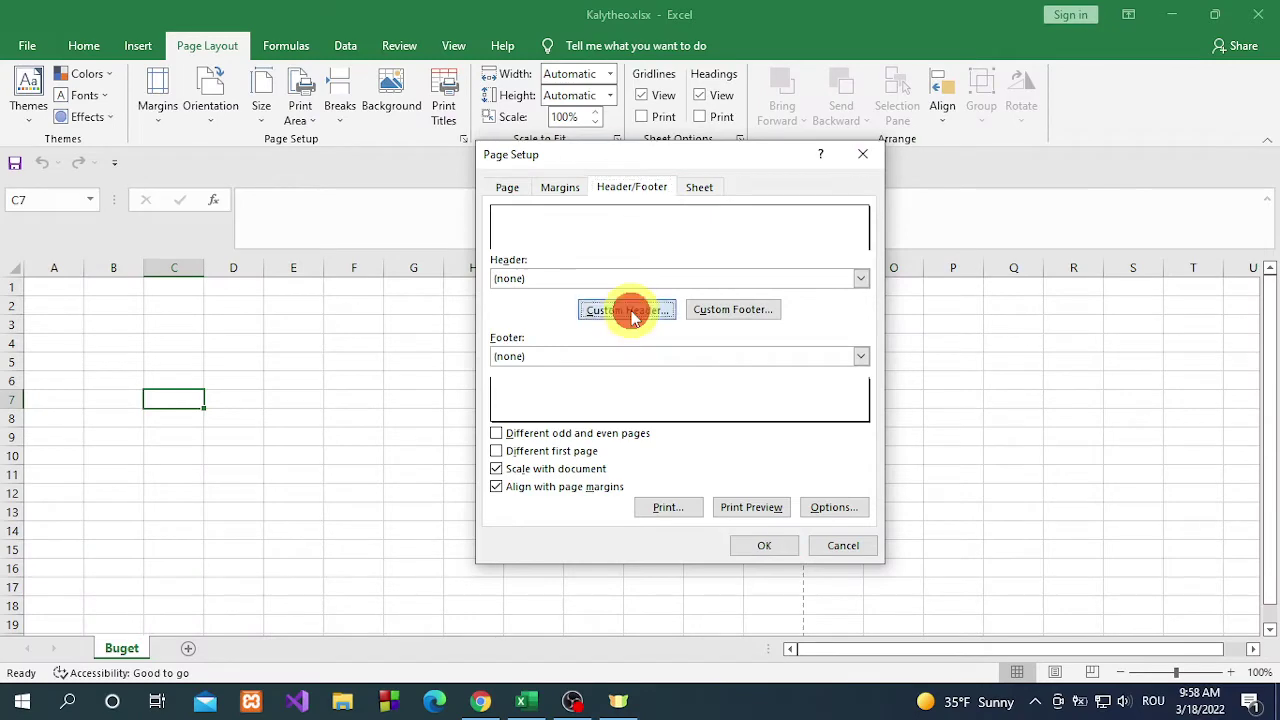
click(665, 420)
text(Kalytheo)
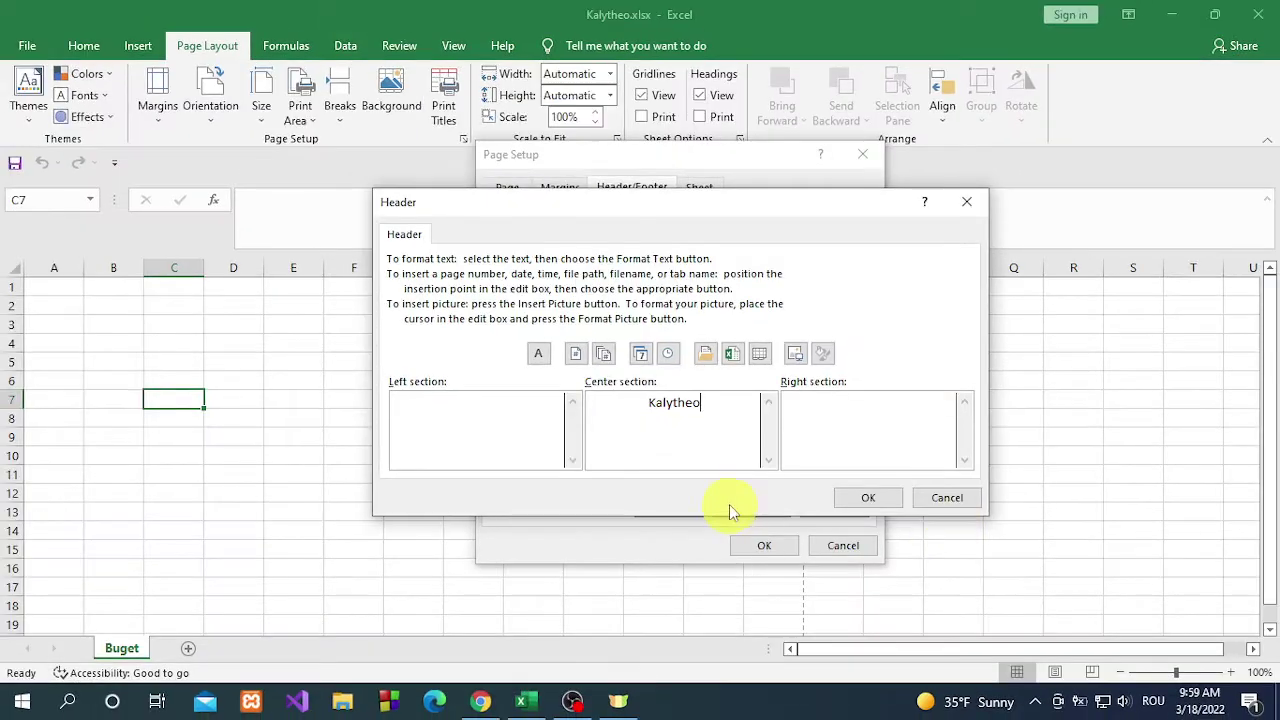
click(840, 505)
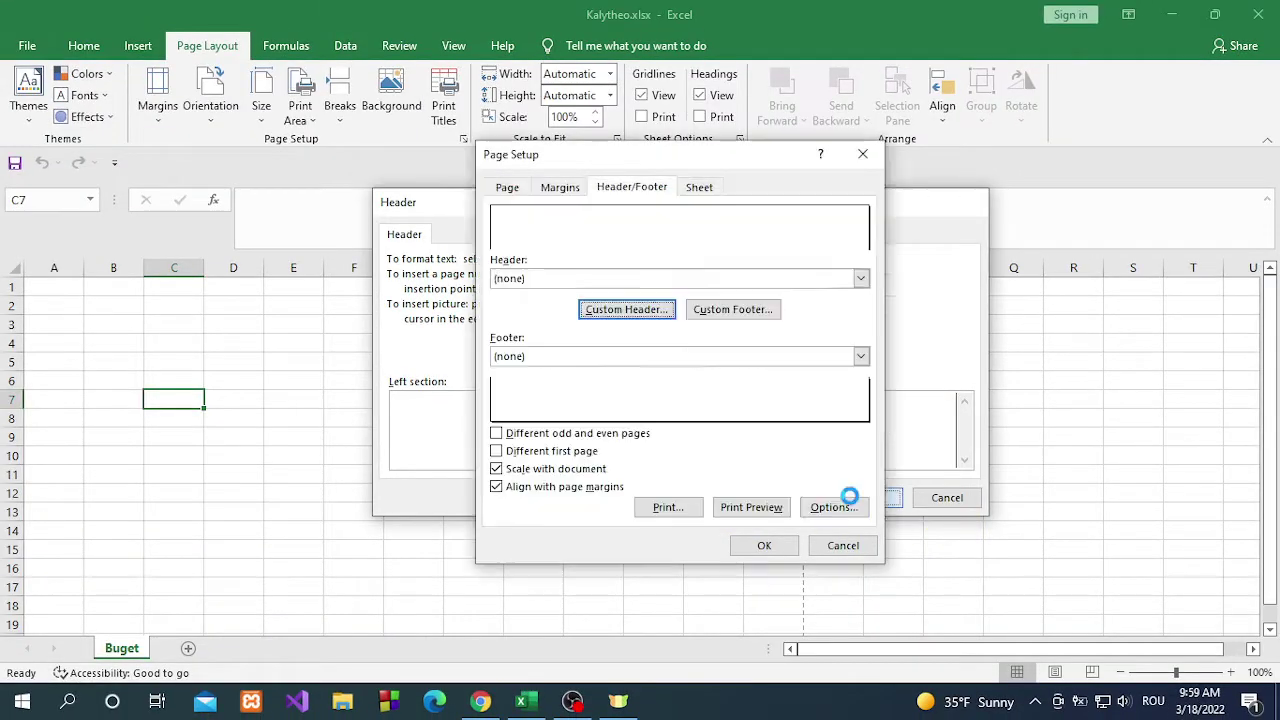
- Insert the current date and time into the footer's left section and apply Page Setup
click(751, 313)
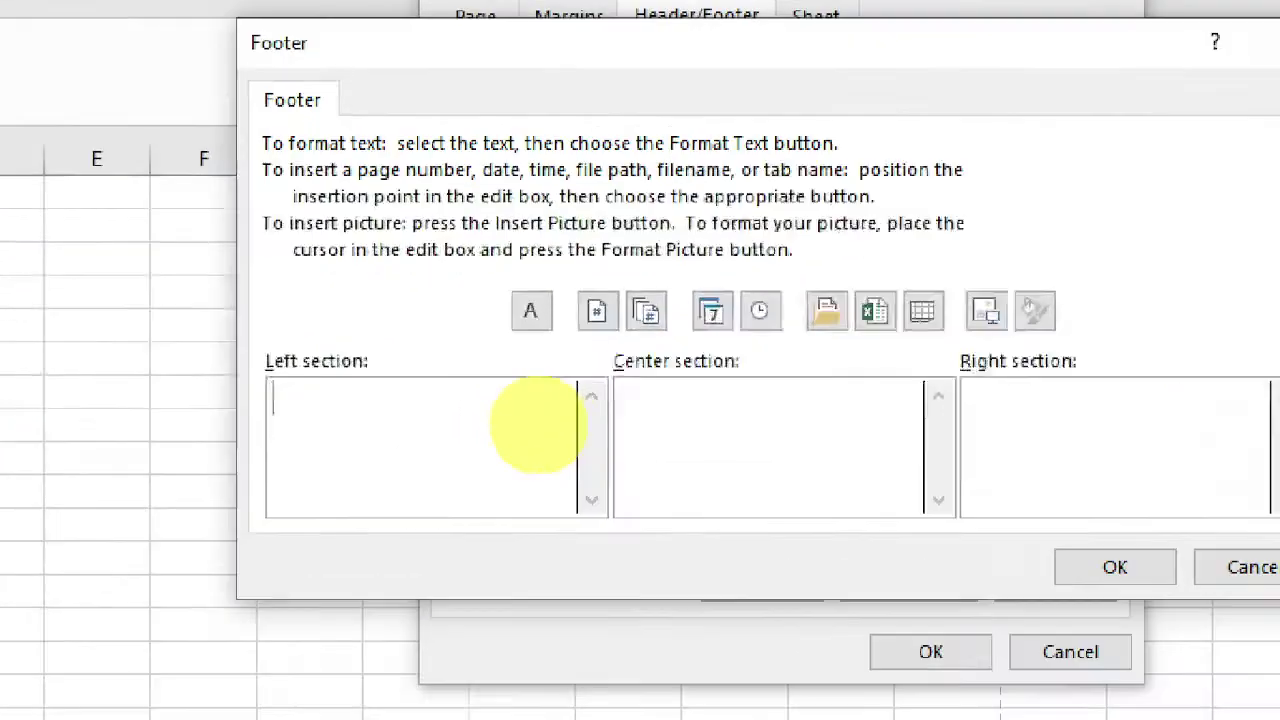
click(549, 405)
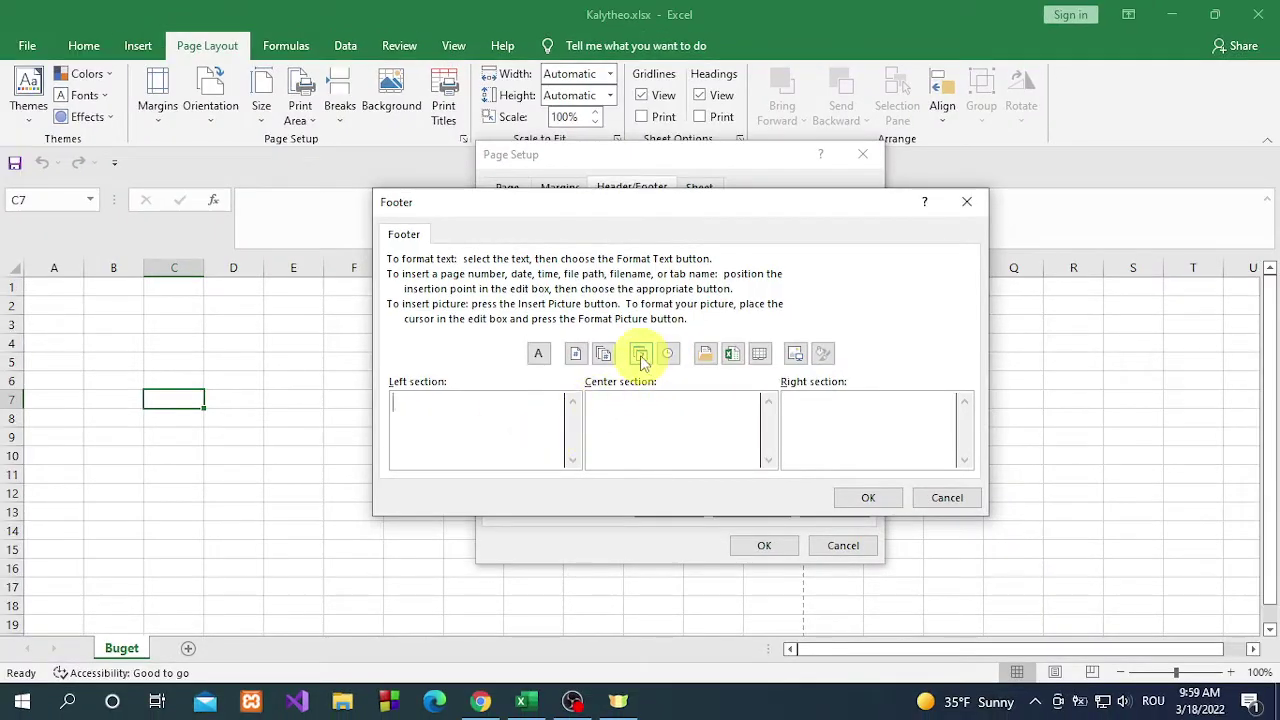
click(745, 310)
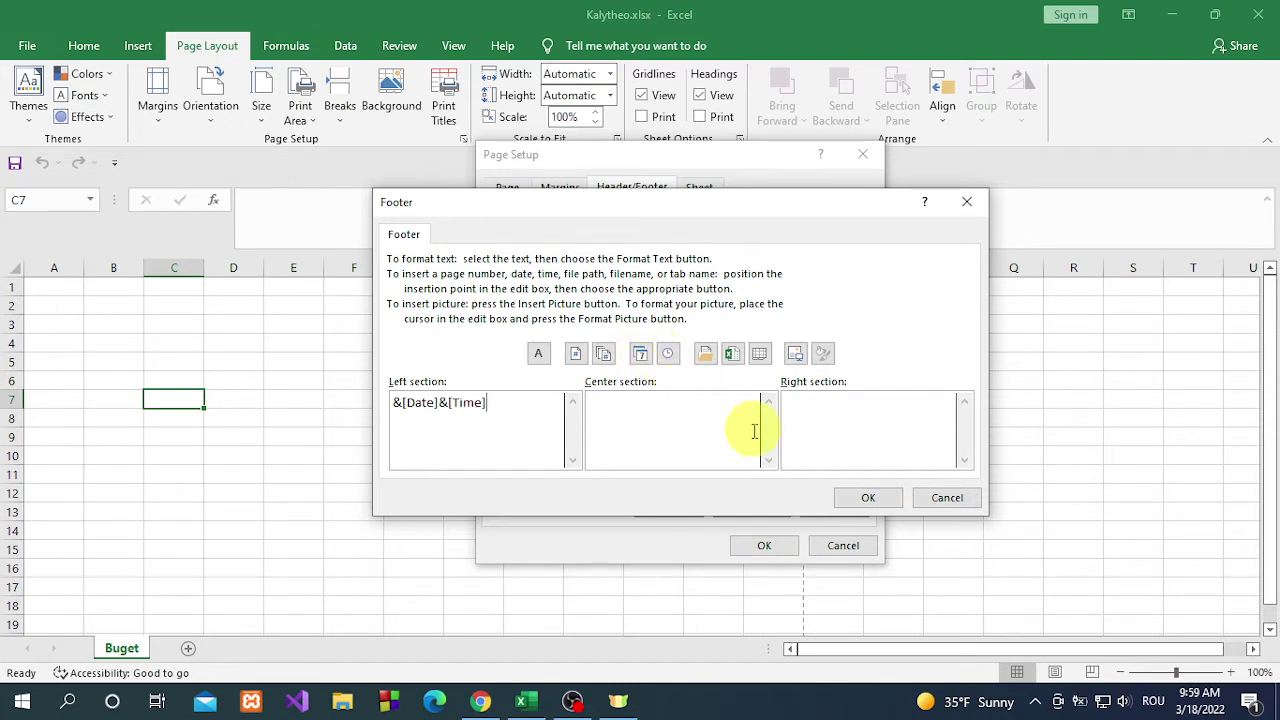
click(868, 498)
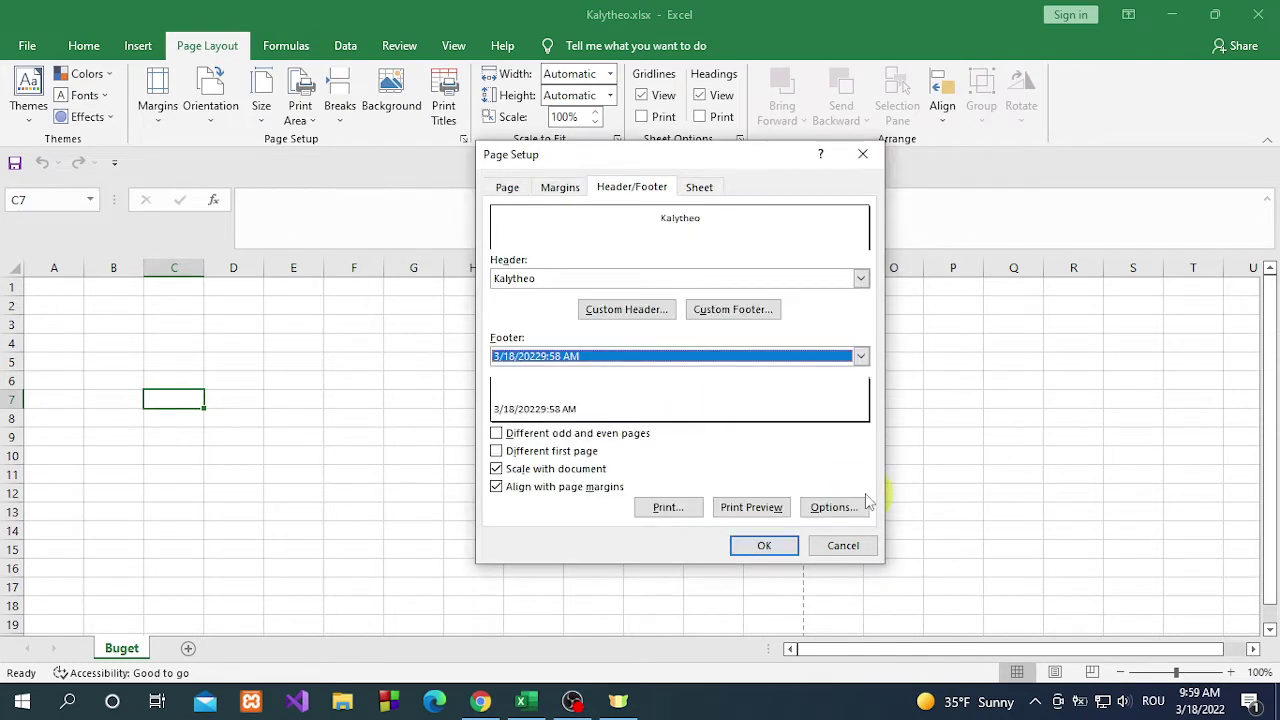
click(764, 546)
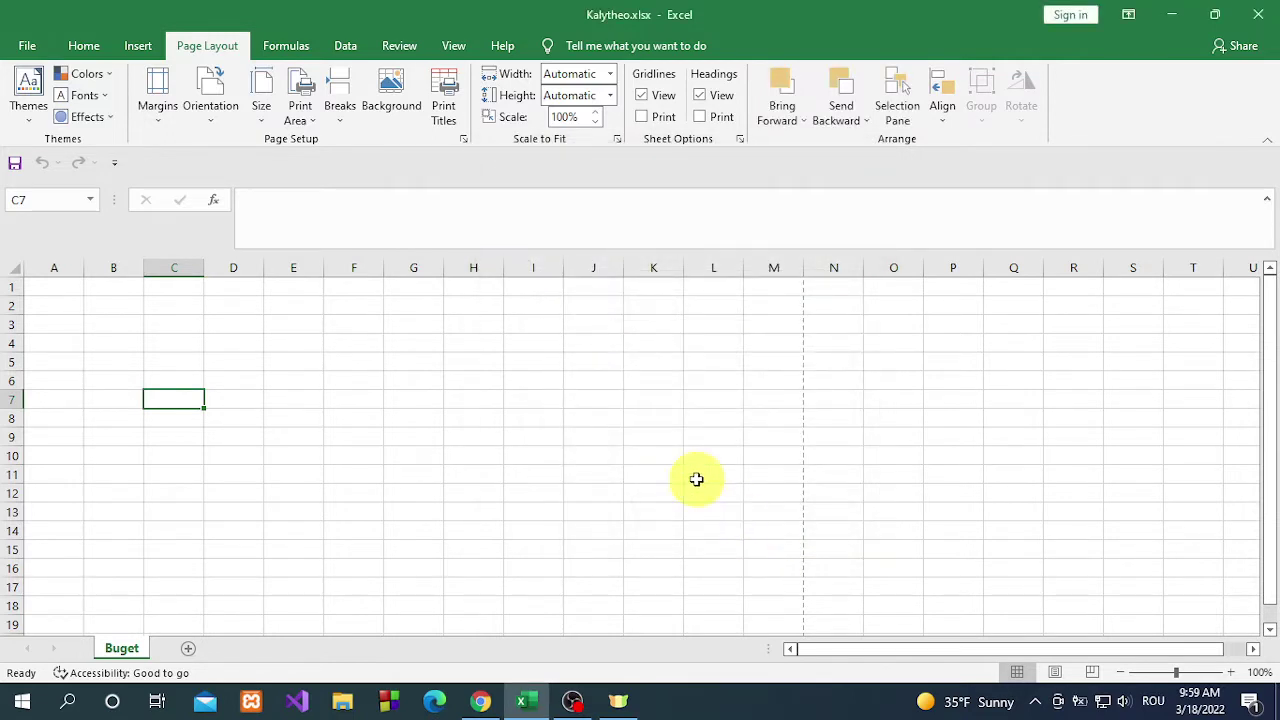
click(459, 48)
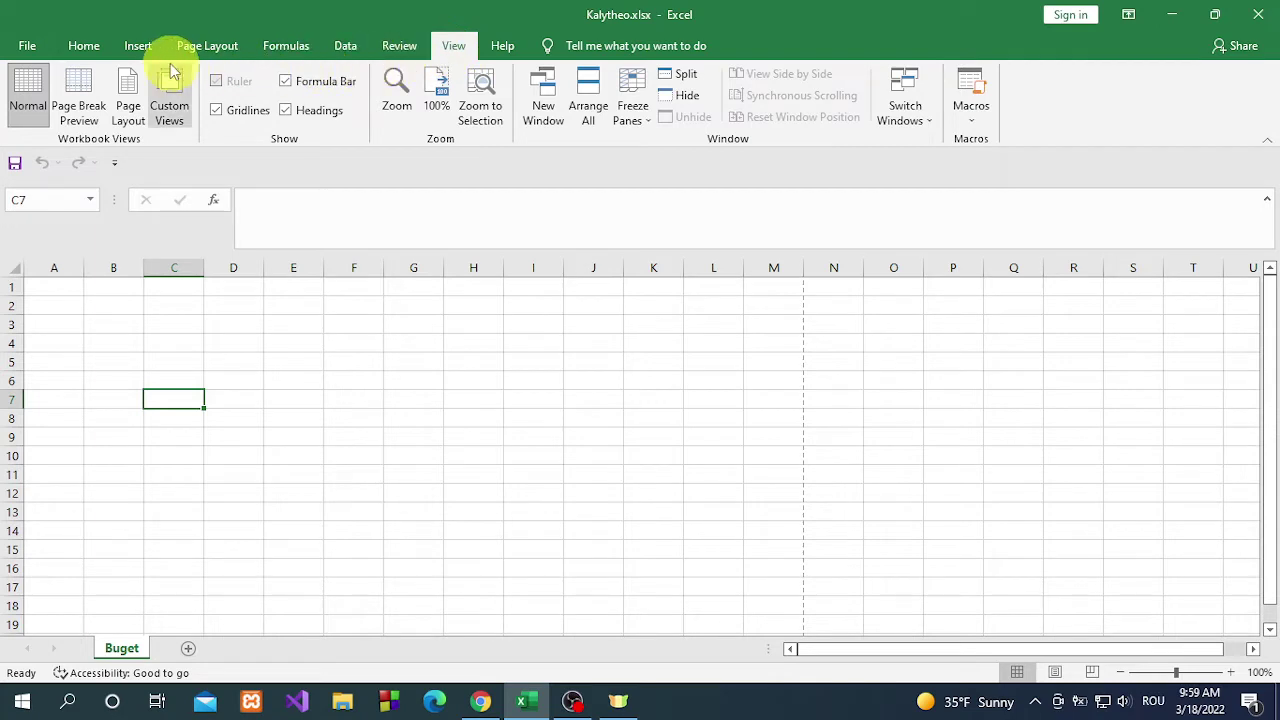
click(81, 90)
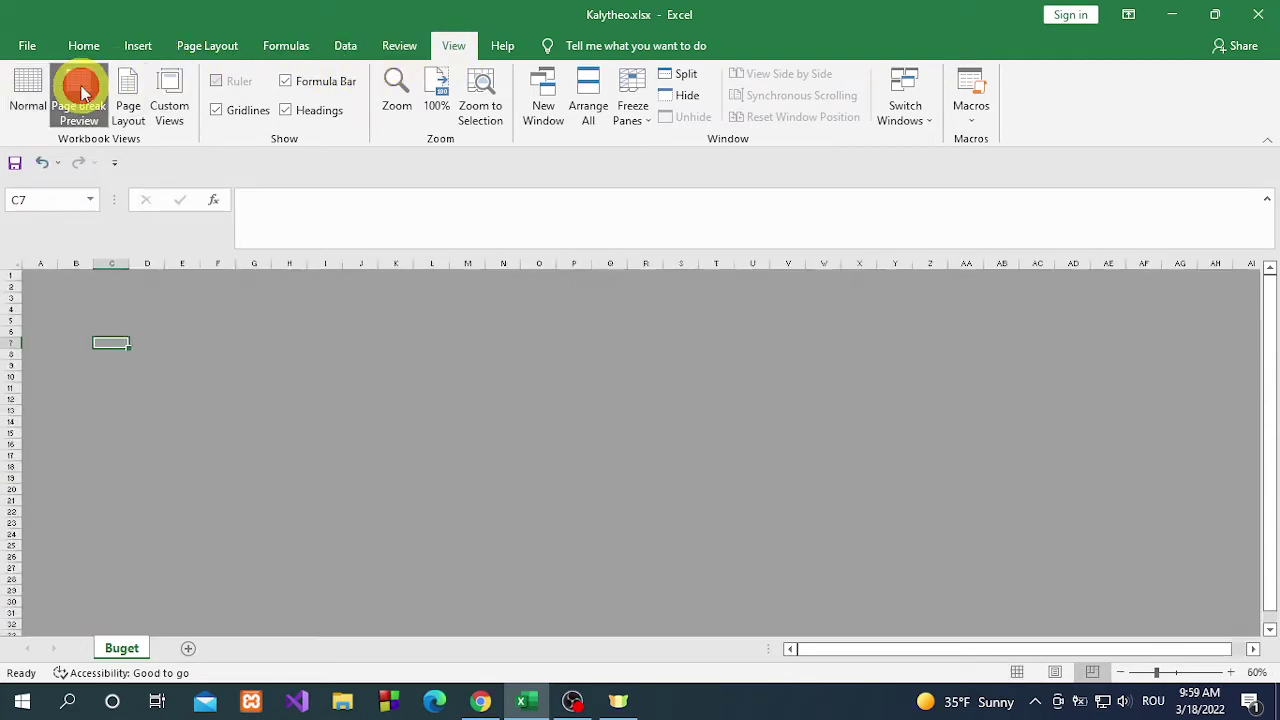
click(32, 94)
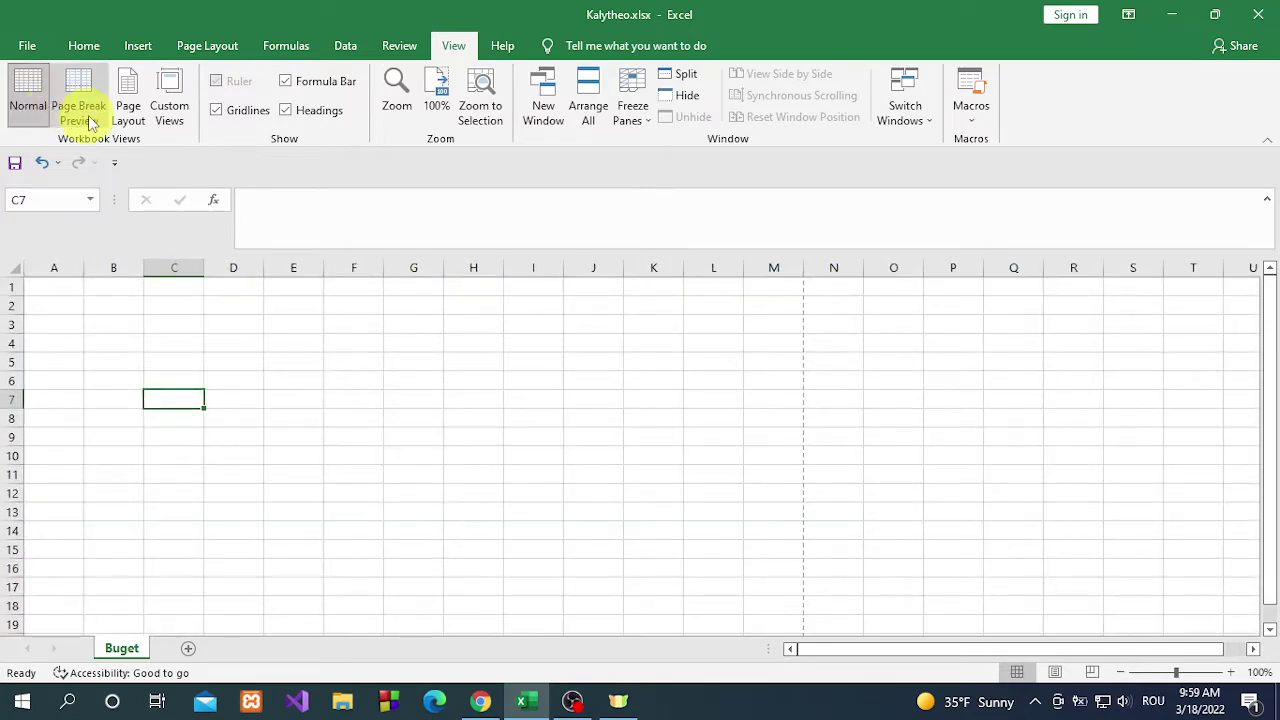
click(124, 108)
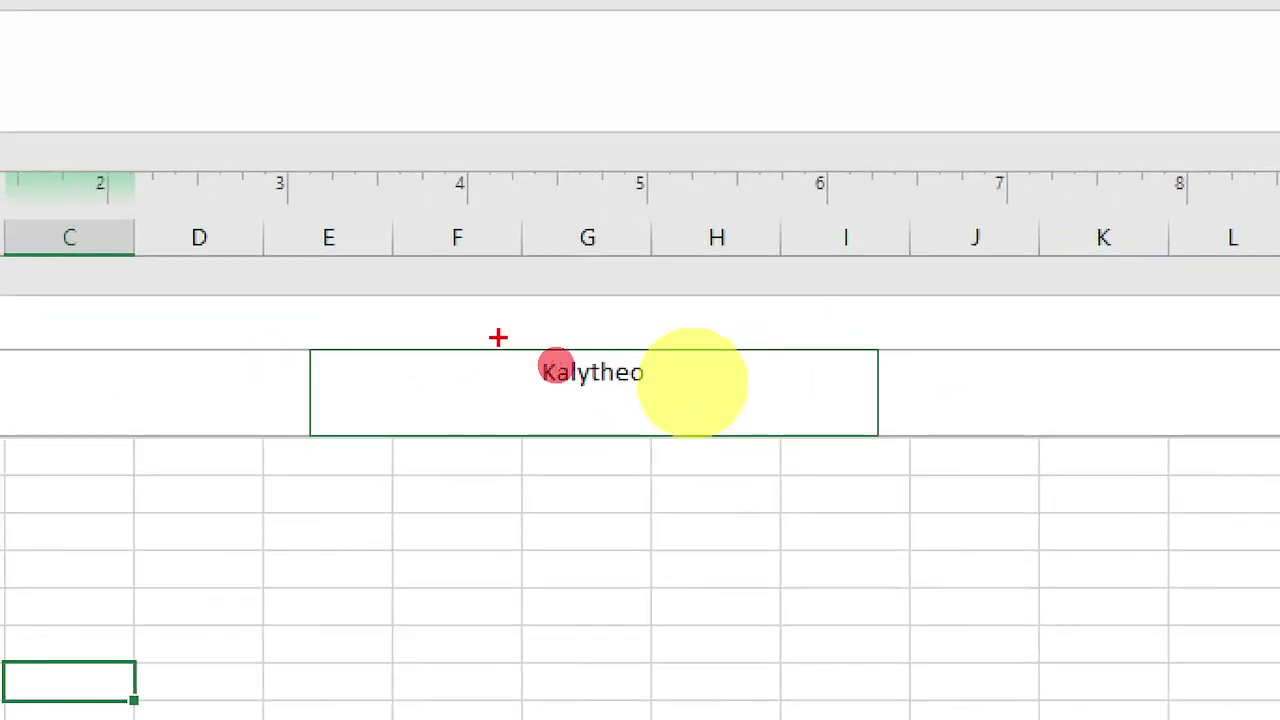
drag(520, 346, 702, 406)
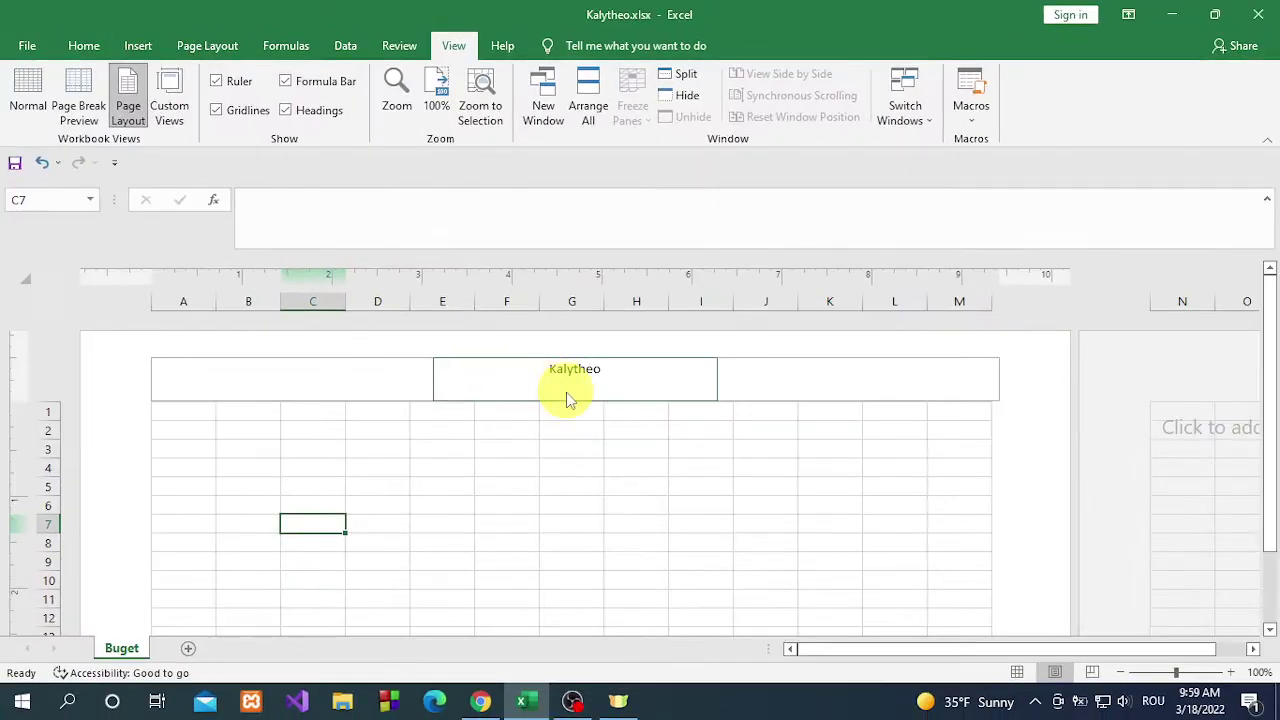
scroll(570, 400, down, 3)
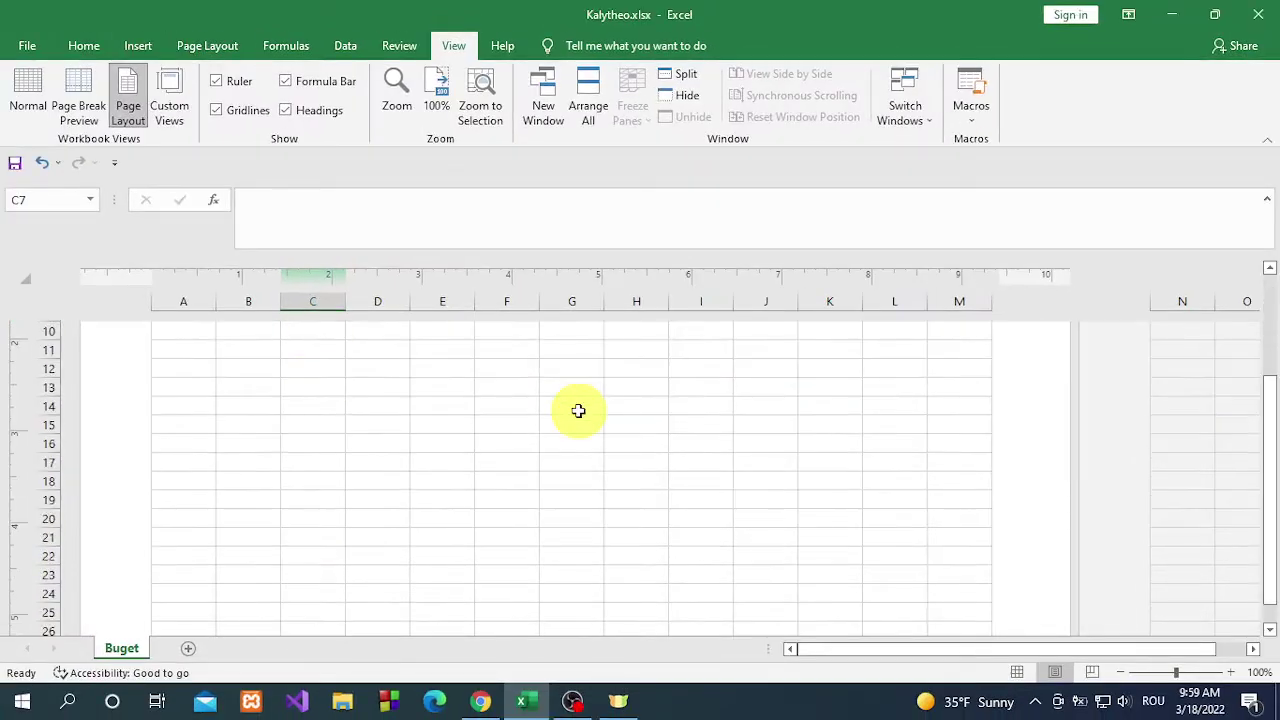
scroll(575, 405, down, 3)
scroll(578, 411, down, 3)
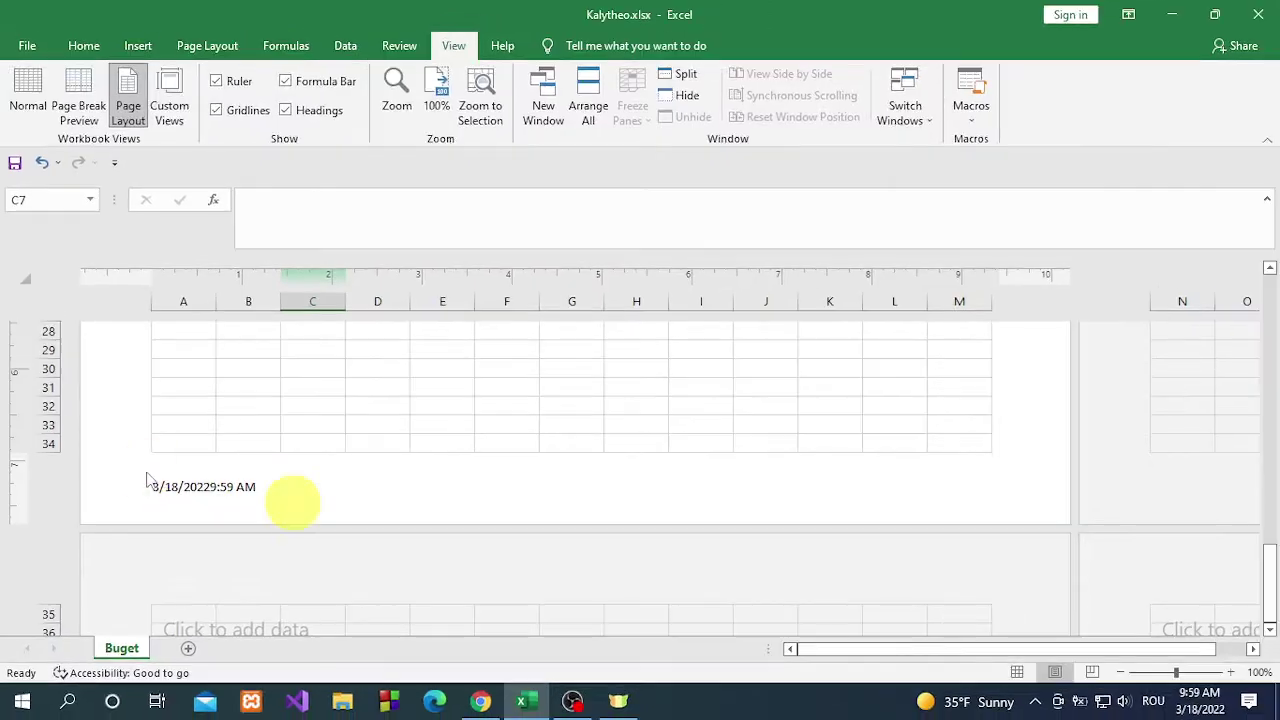
scroll(240, 442, up, 3)
scroll(240, 442, up, 3)
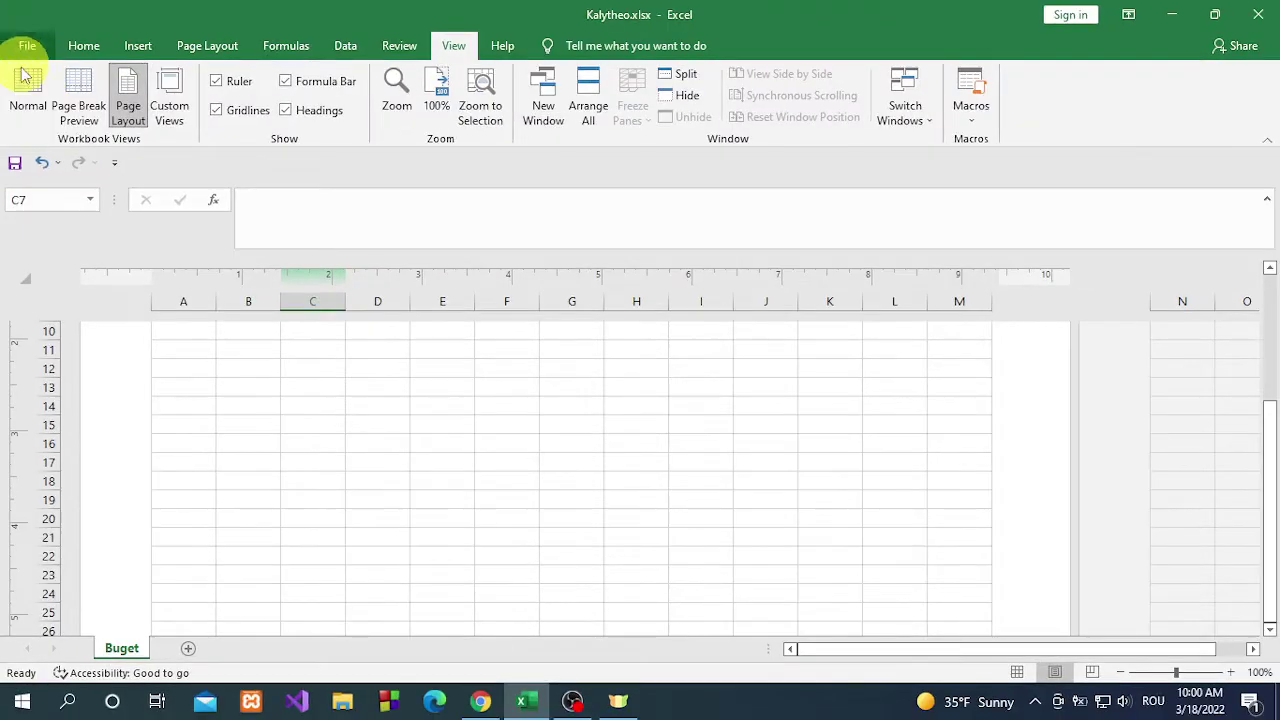
click(25, 90)
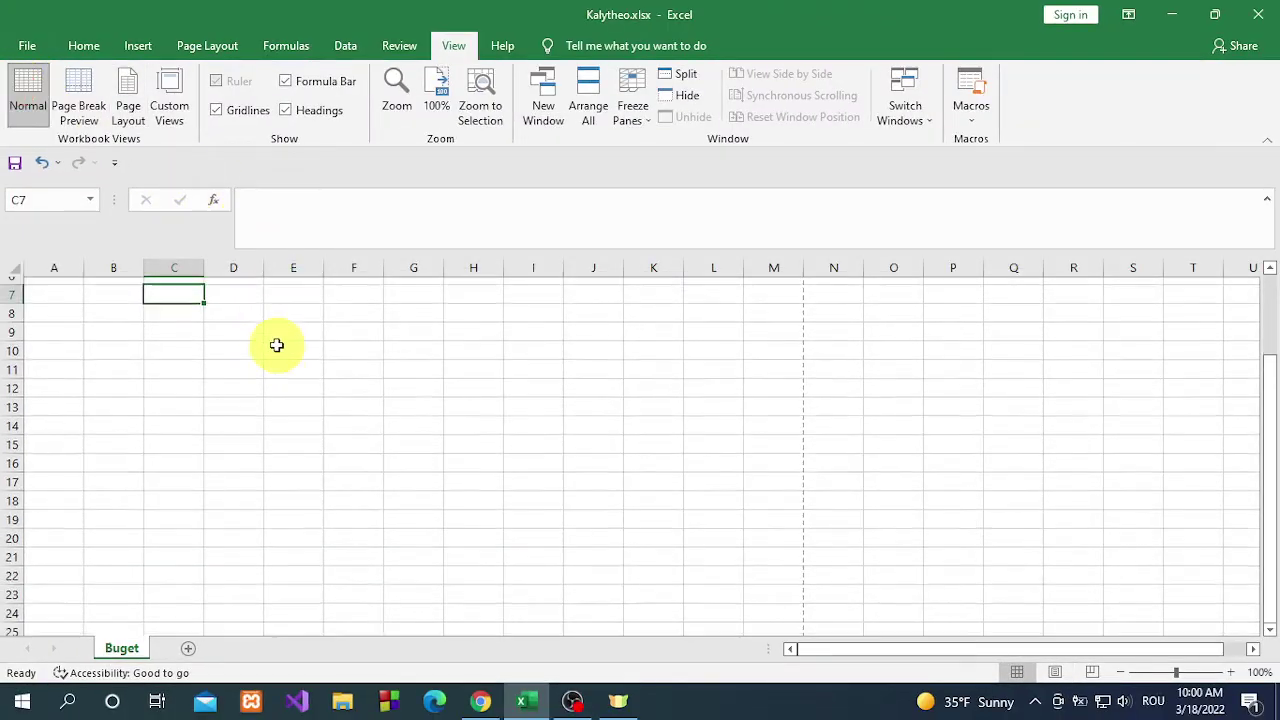
- Highlight item 6, the instruction to enter the table, in the exercise PDF
scroll(274, 343, up, 2)
click(478, 705)
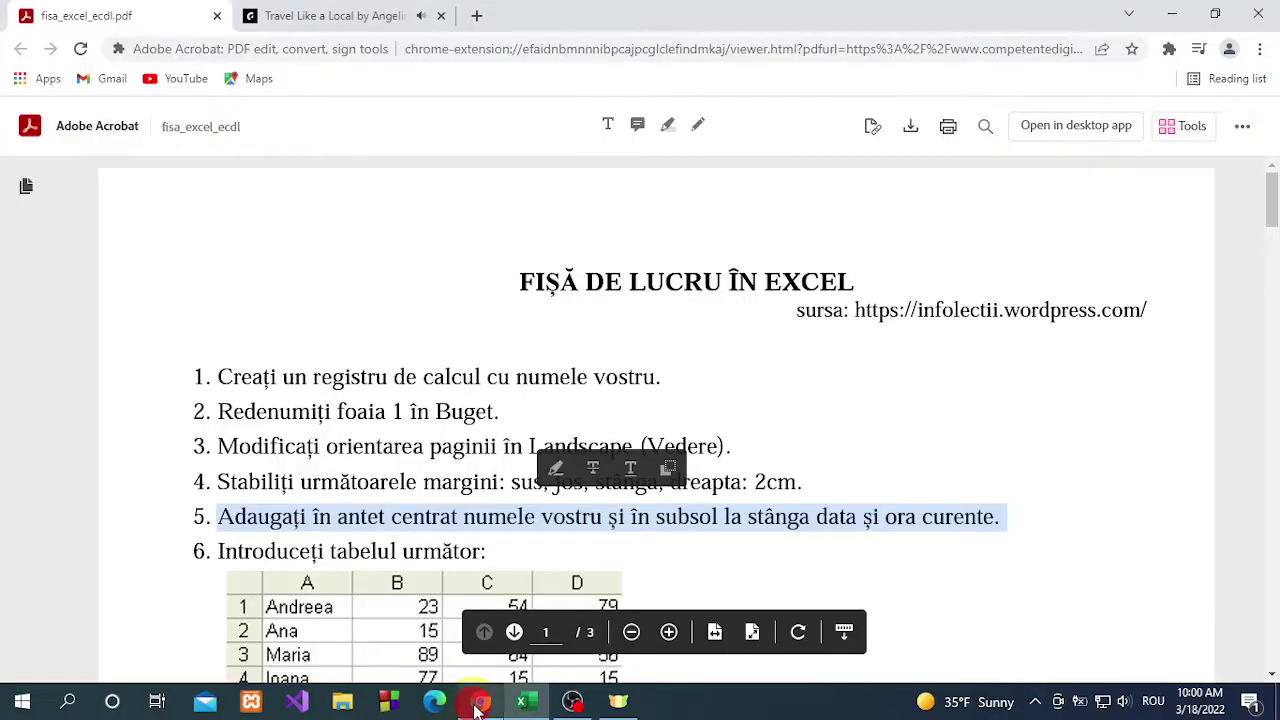
scroll(357, 500, down, 2)
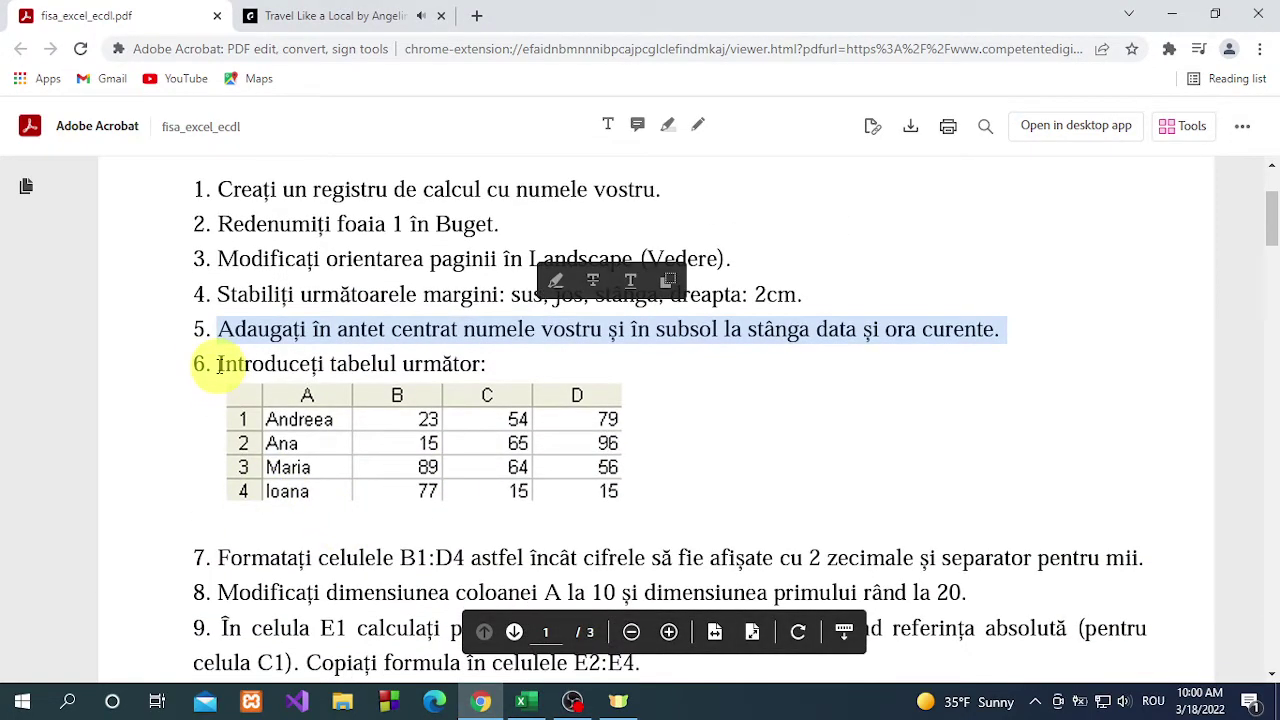
drag(219, 362, 488, 378)
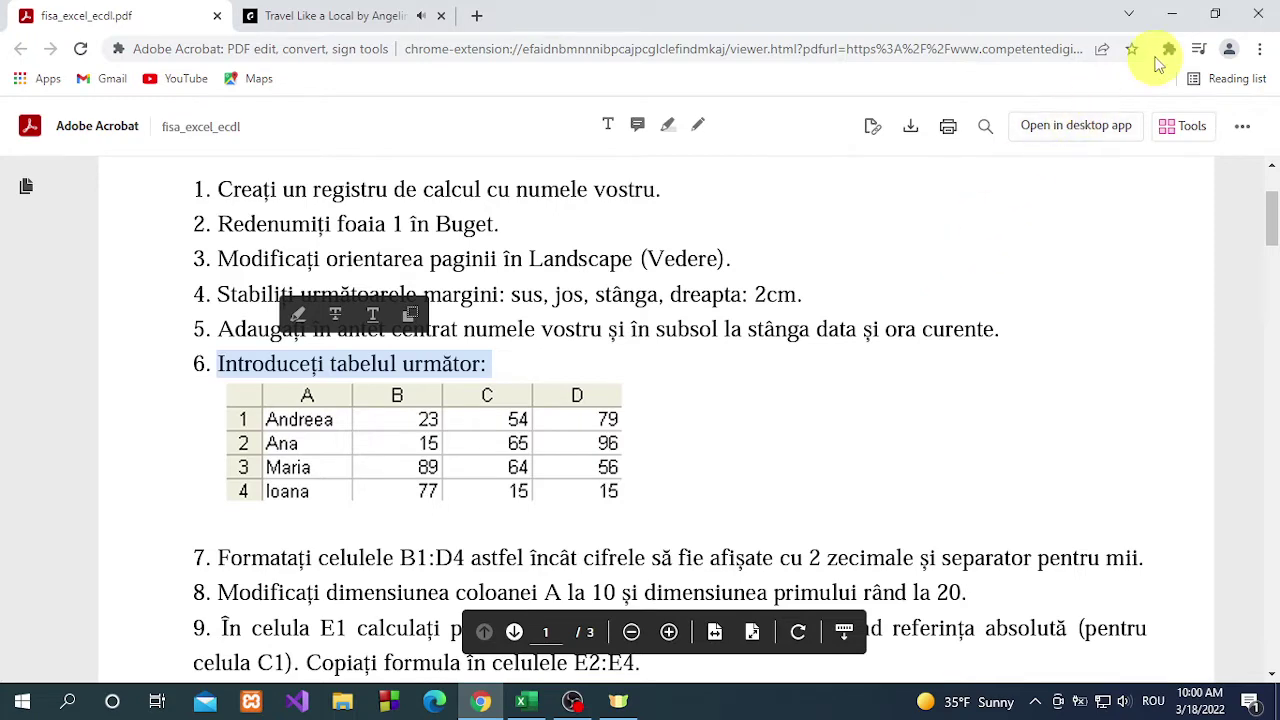
- Restore both windows, moving the PDF right and resizing Excel to sit beside it
click(1213, 22)
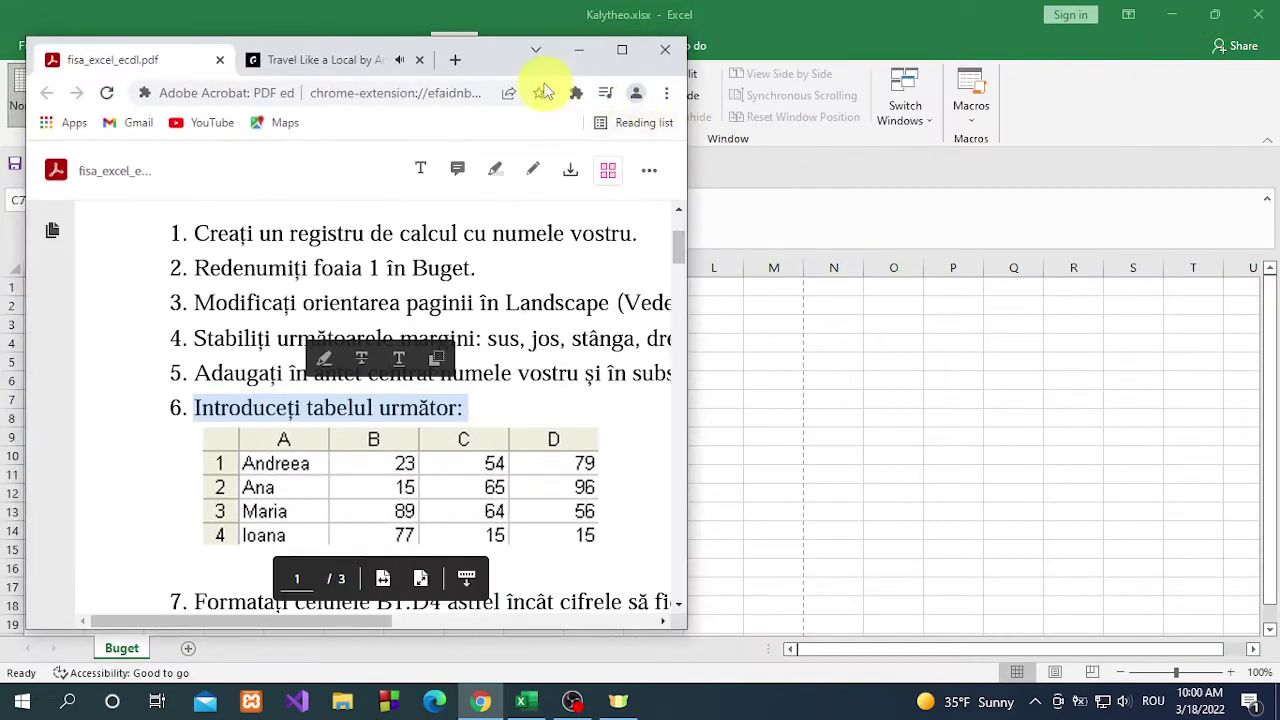
drag(503, 57, 998, 60)
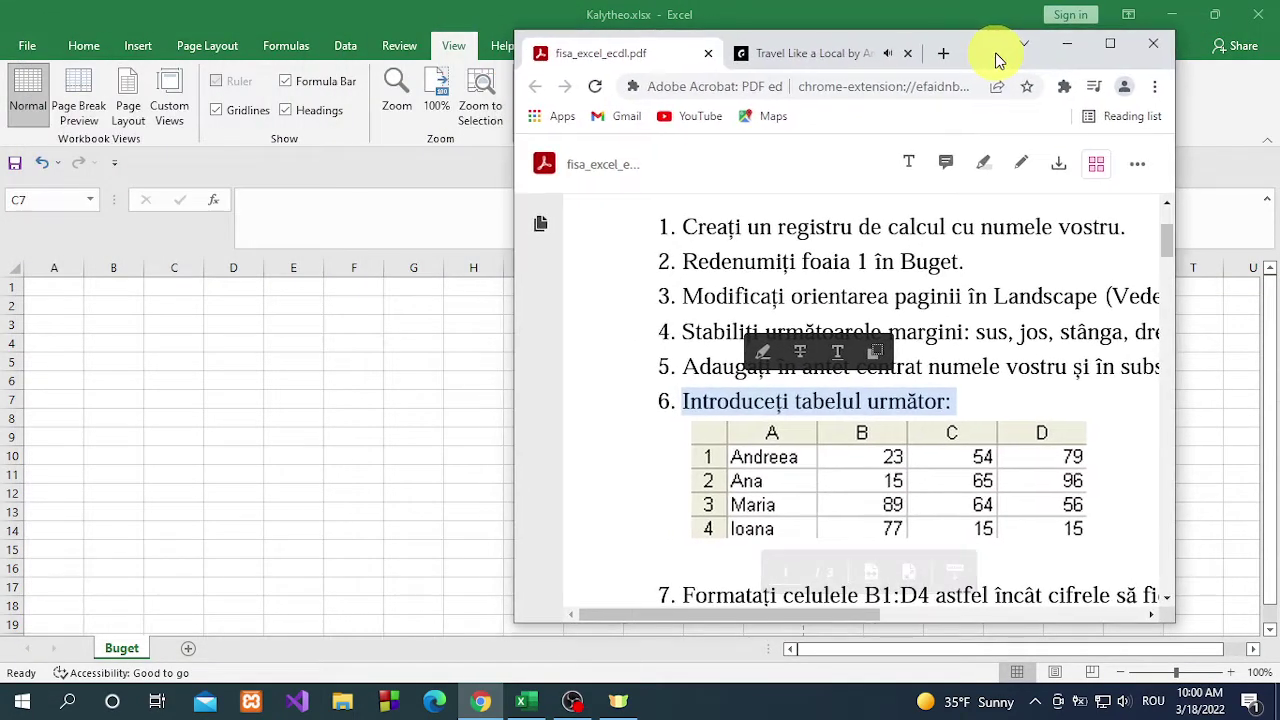
click(1213, 14)
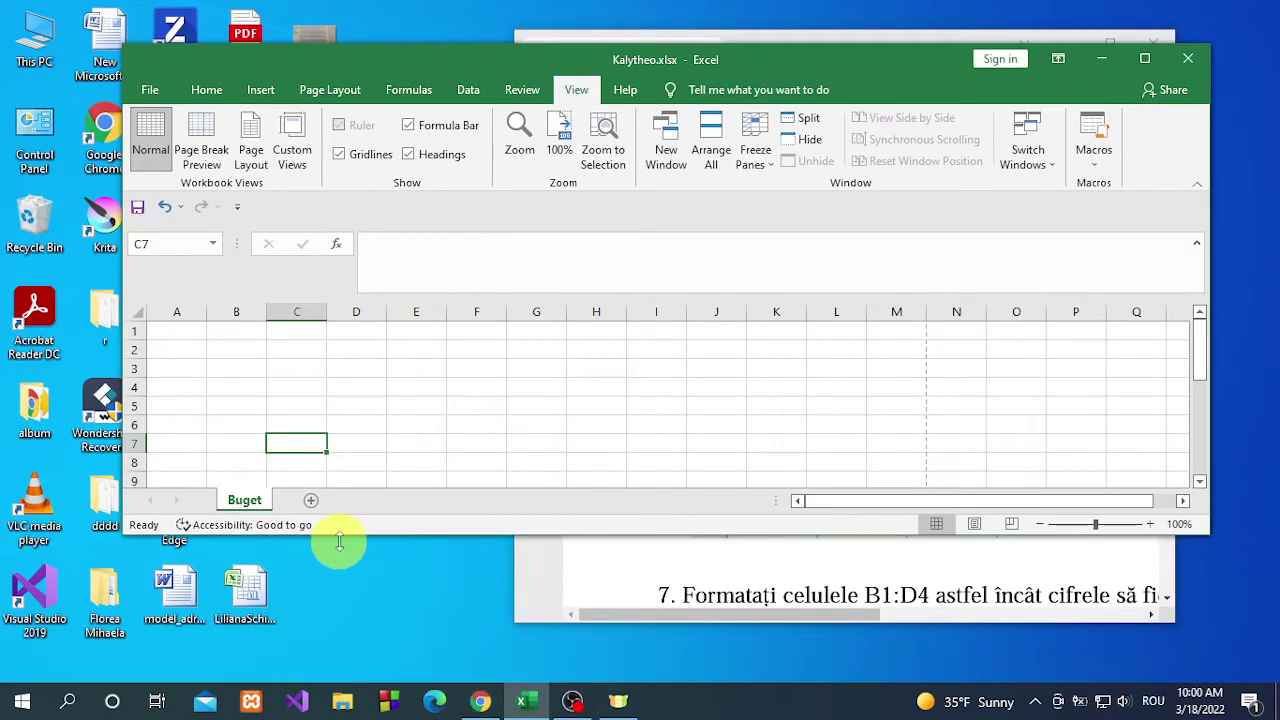
drag(347, 538, 345, 640)
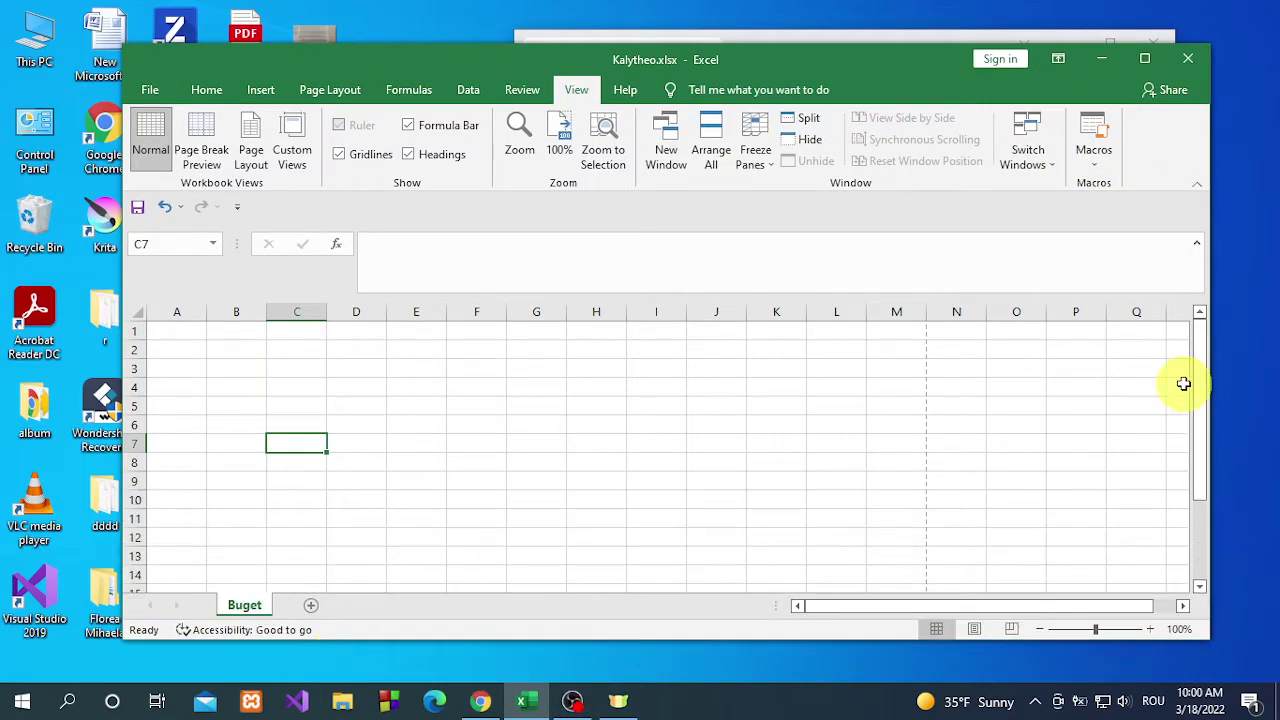
drag(1209, 384, 667, 413)
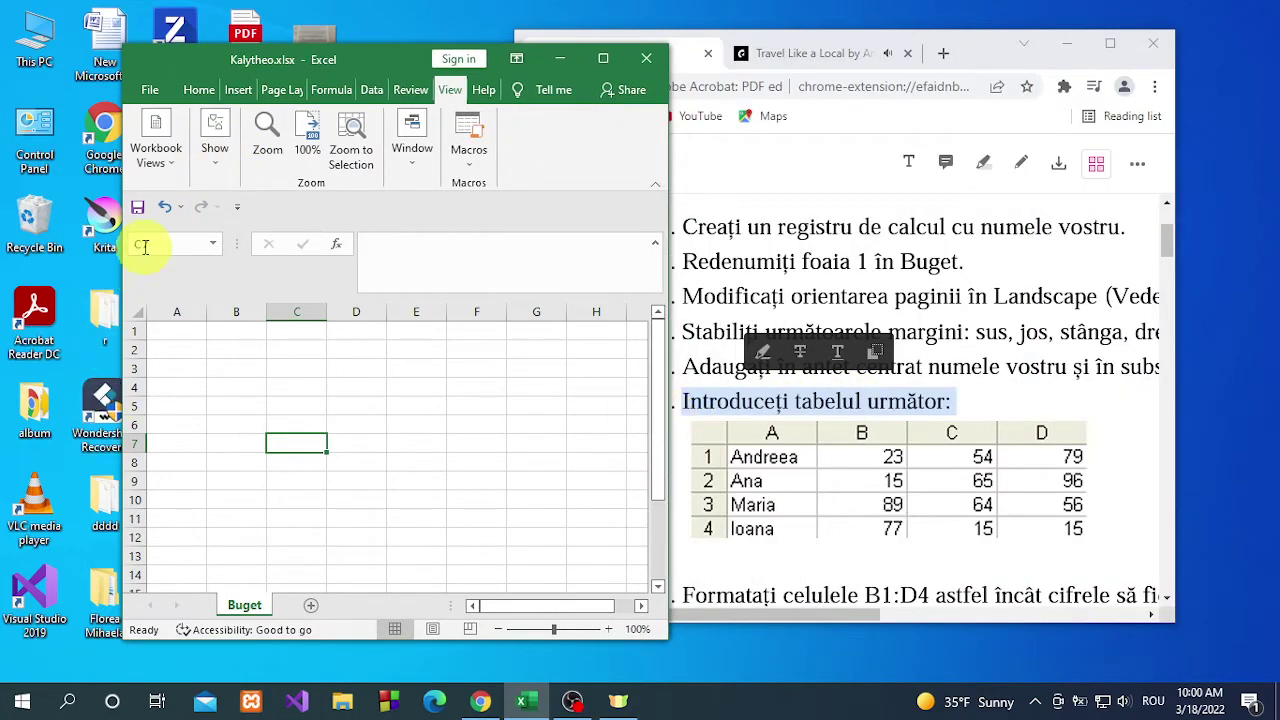
drag(117, 268, 12, 268)
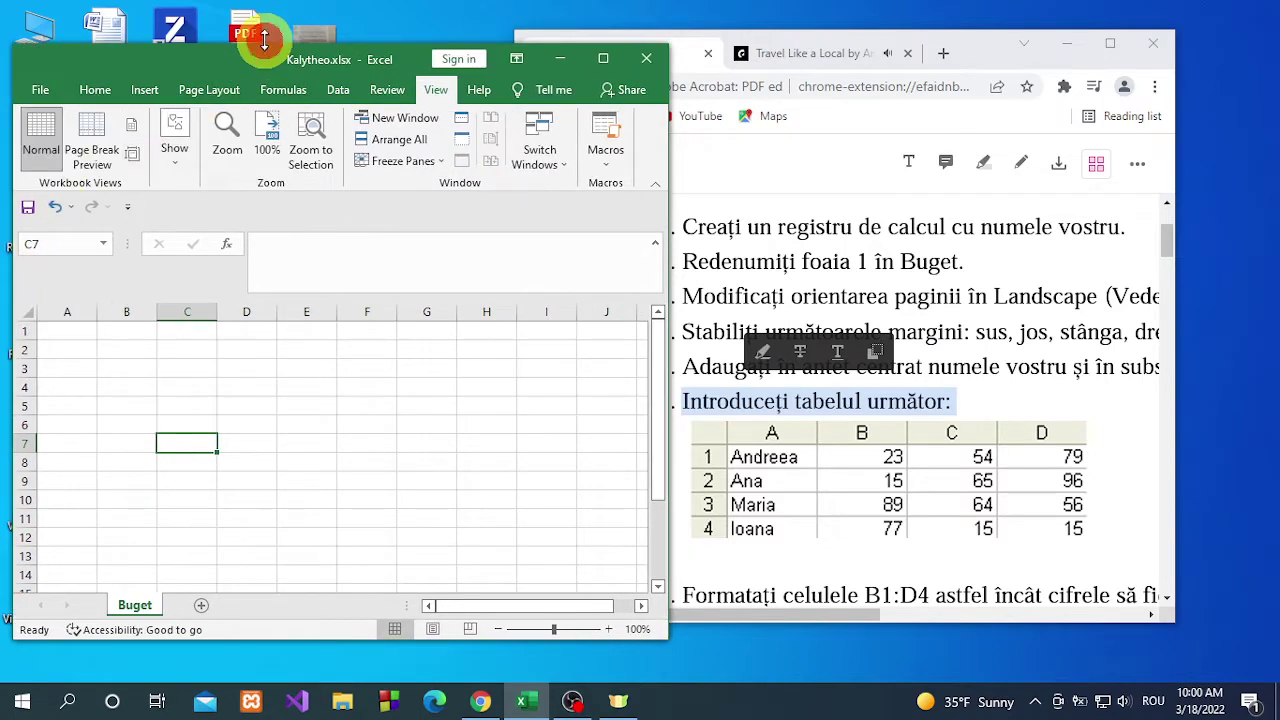
drag(264, 38, 264, 10)
- Zoom in and enter row 1: the first person's name in A1, then 23, 54, 79
click(84, 302)
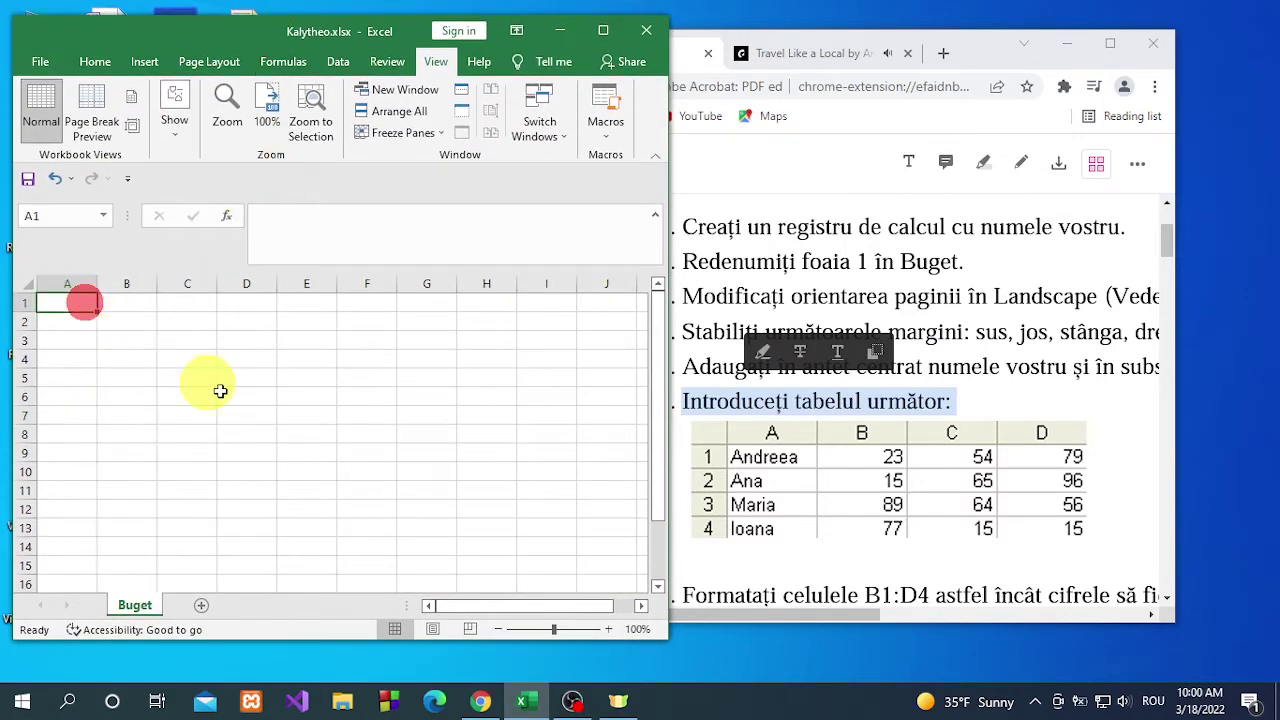
click(609, 629)
click(609, 629)
click(609, 629)
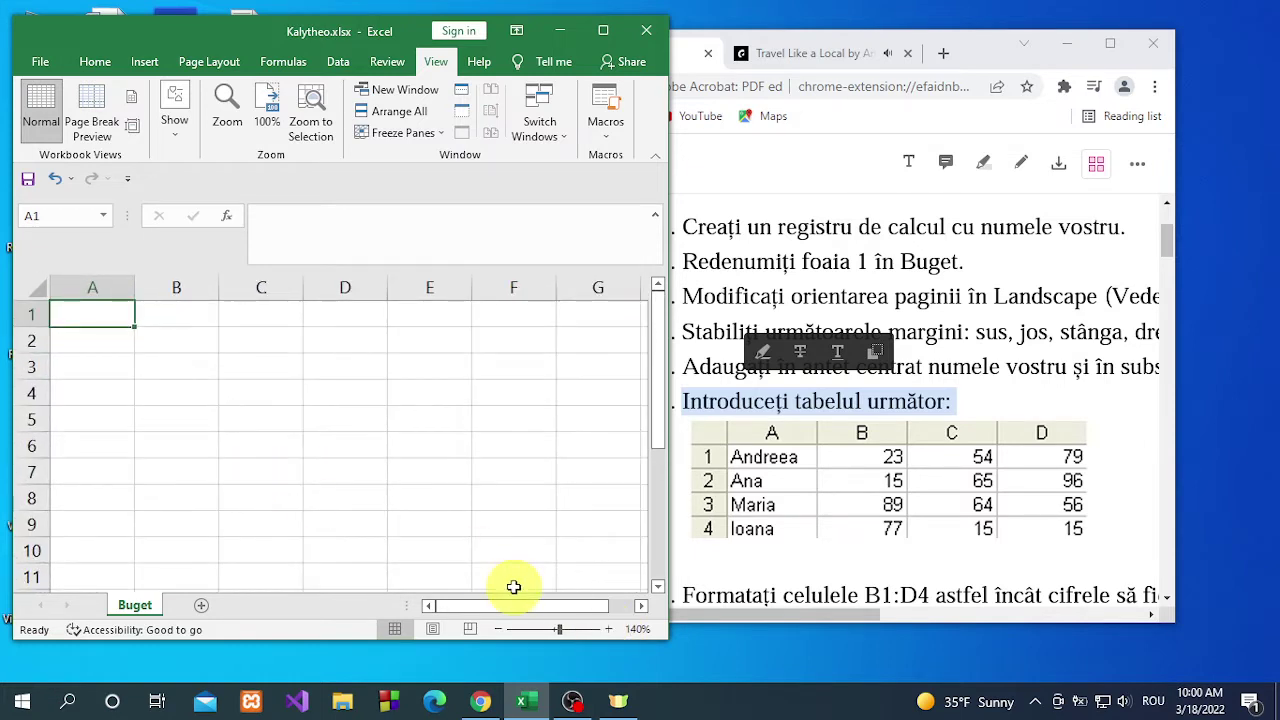
text(Andreea)
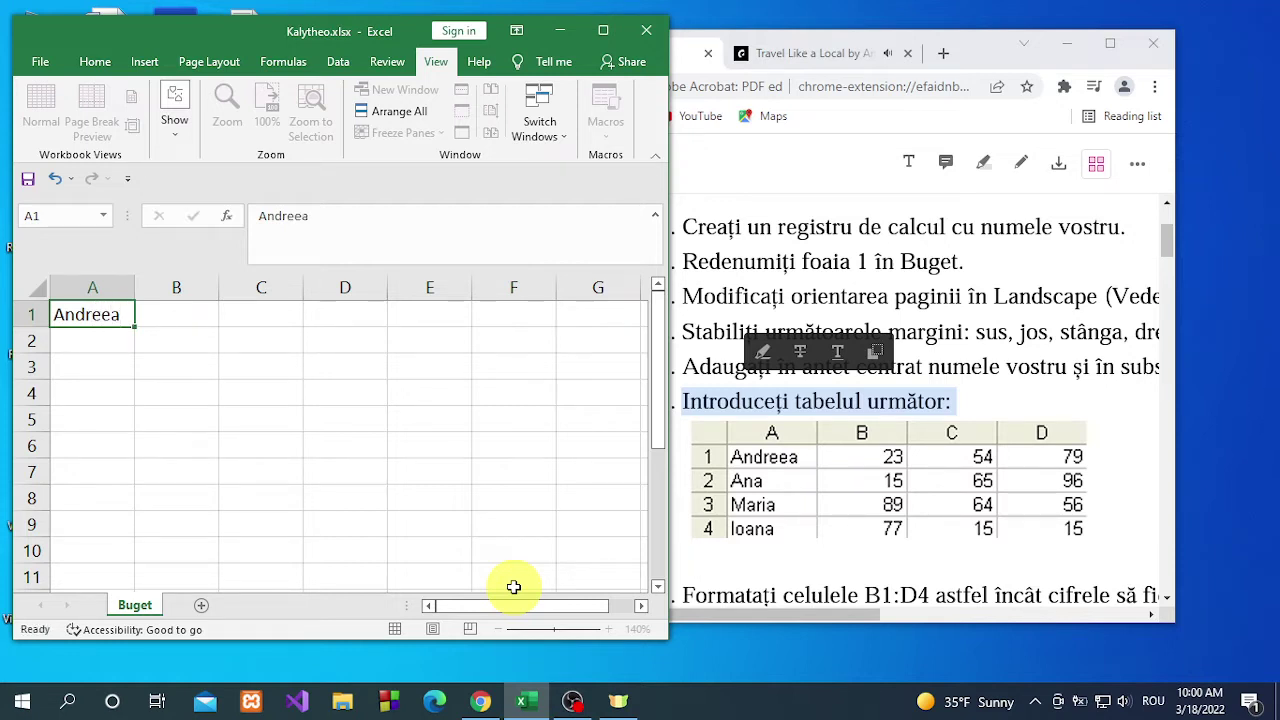
key(Tab)
text(23)
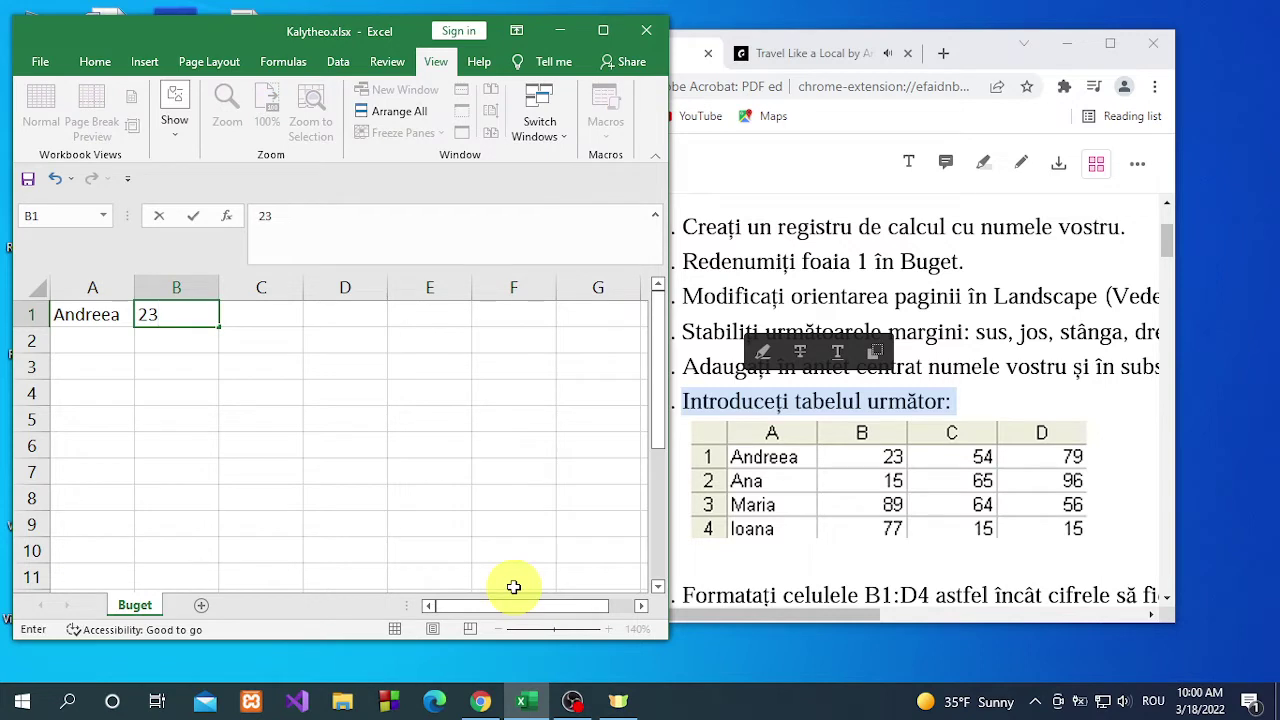
key(Tab)
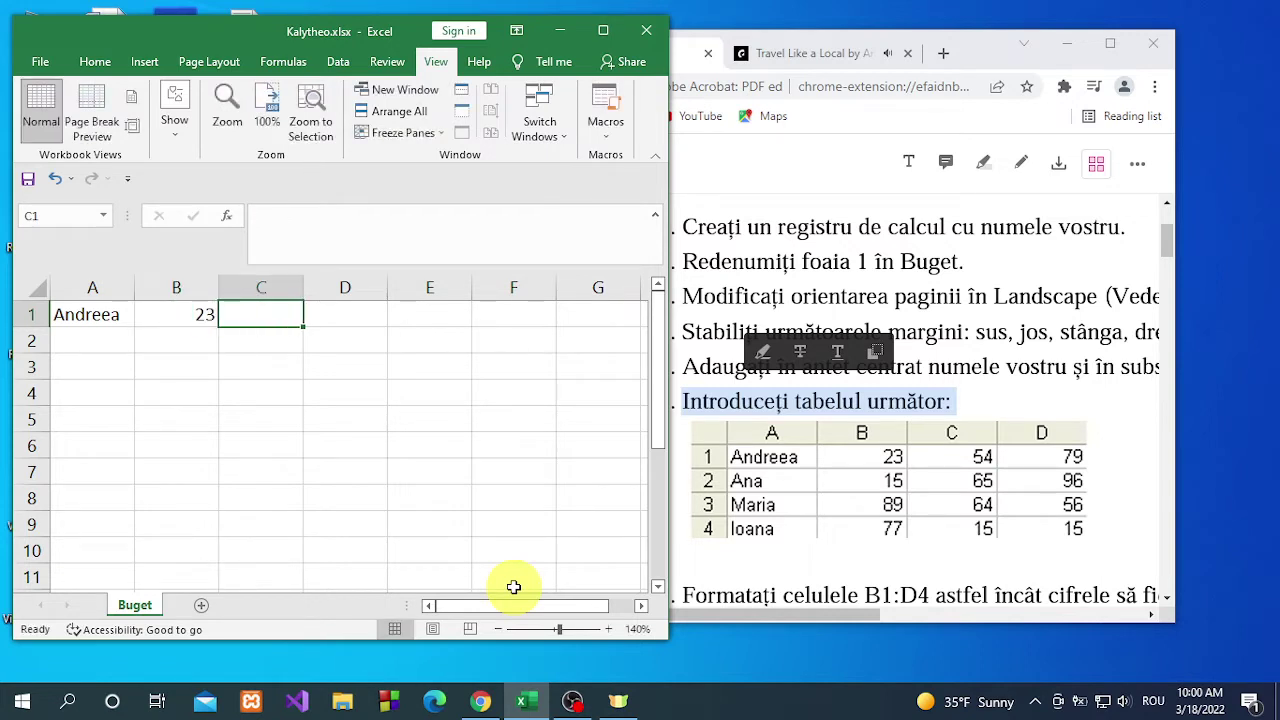
text(54)
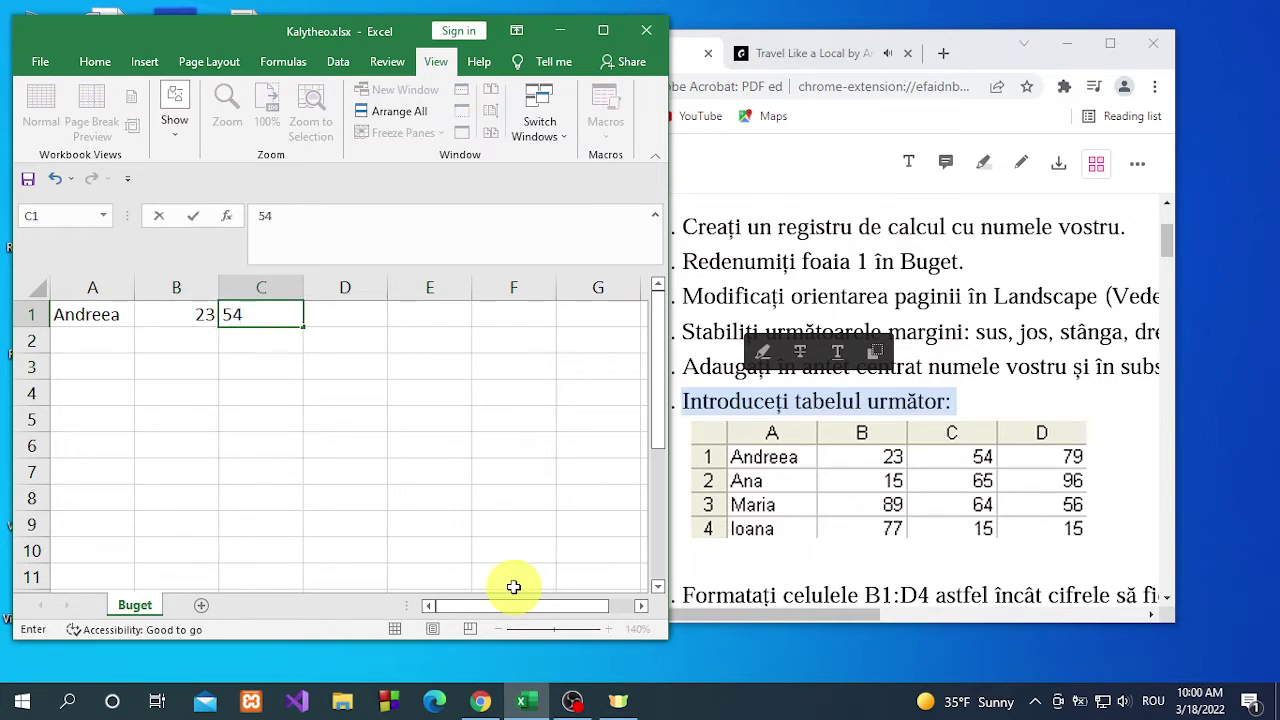
key(Tab)
text(7)
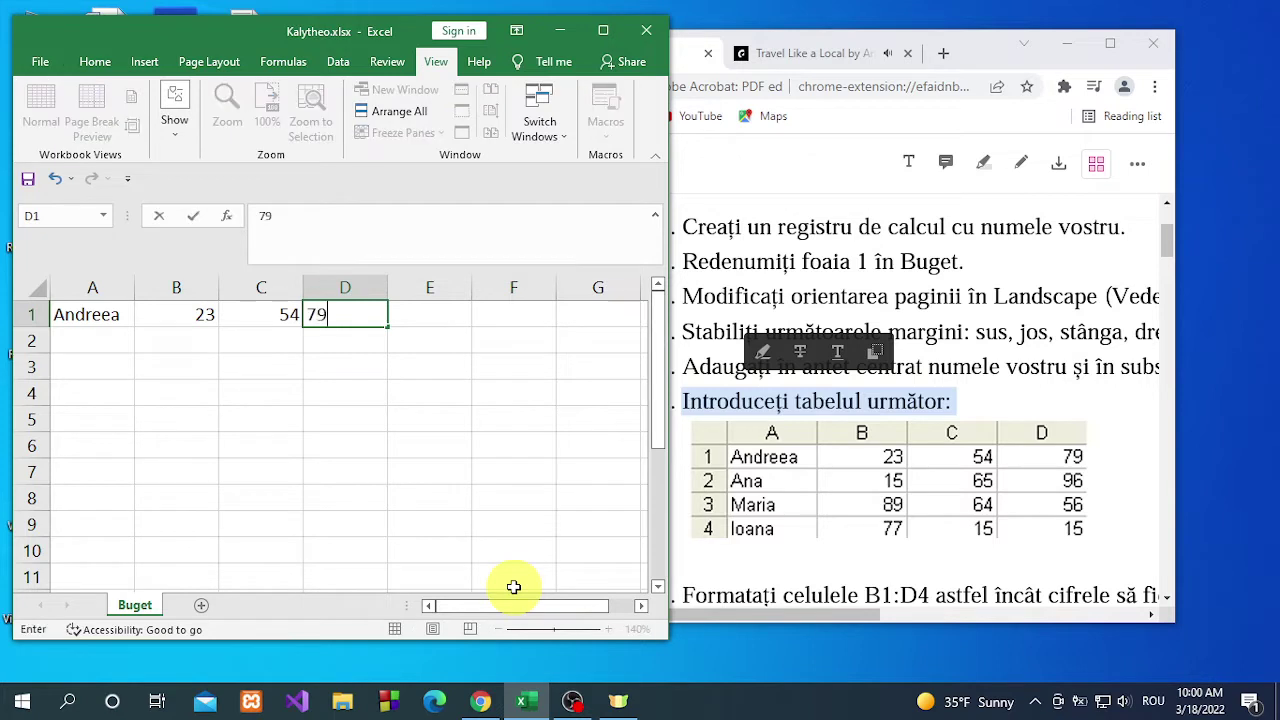
- Enter row 2: the second person's name in A2, then 15, 65, 96
click(89, 338)
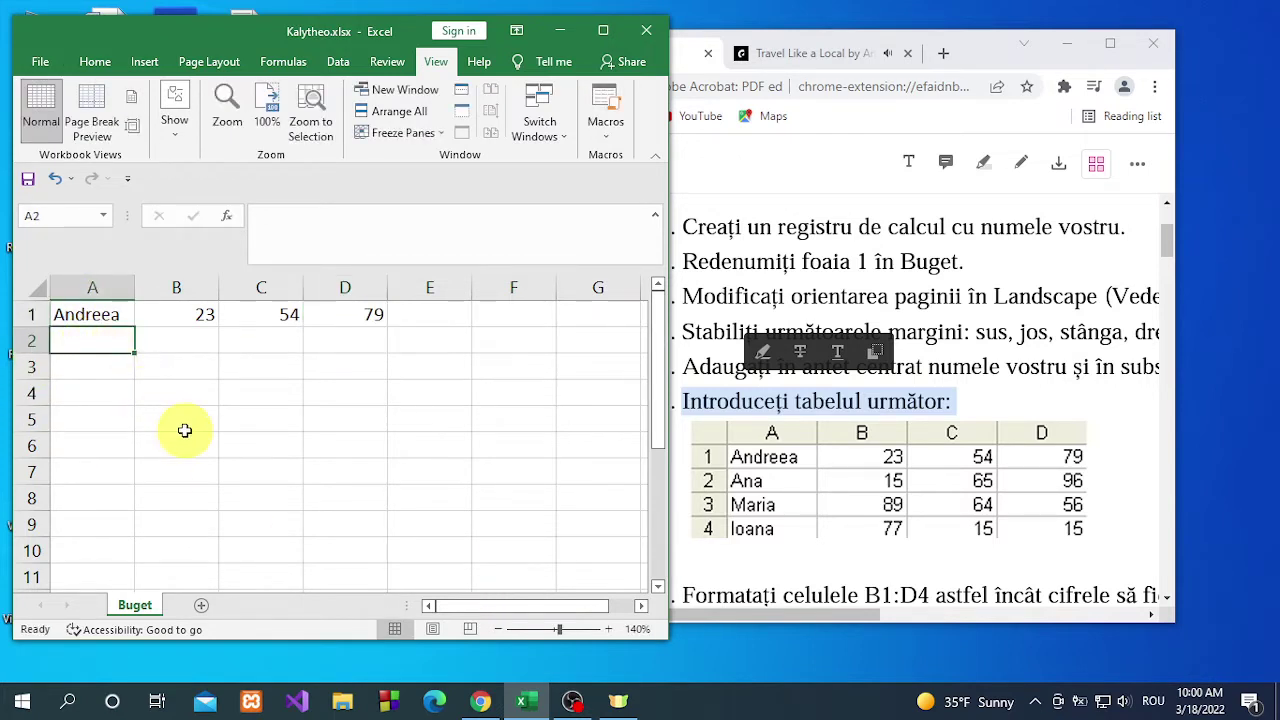
text(Ana)
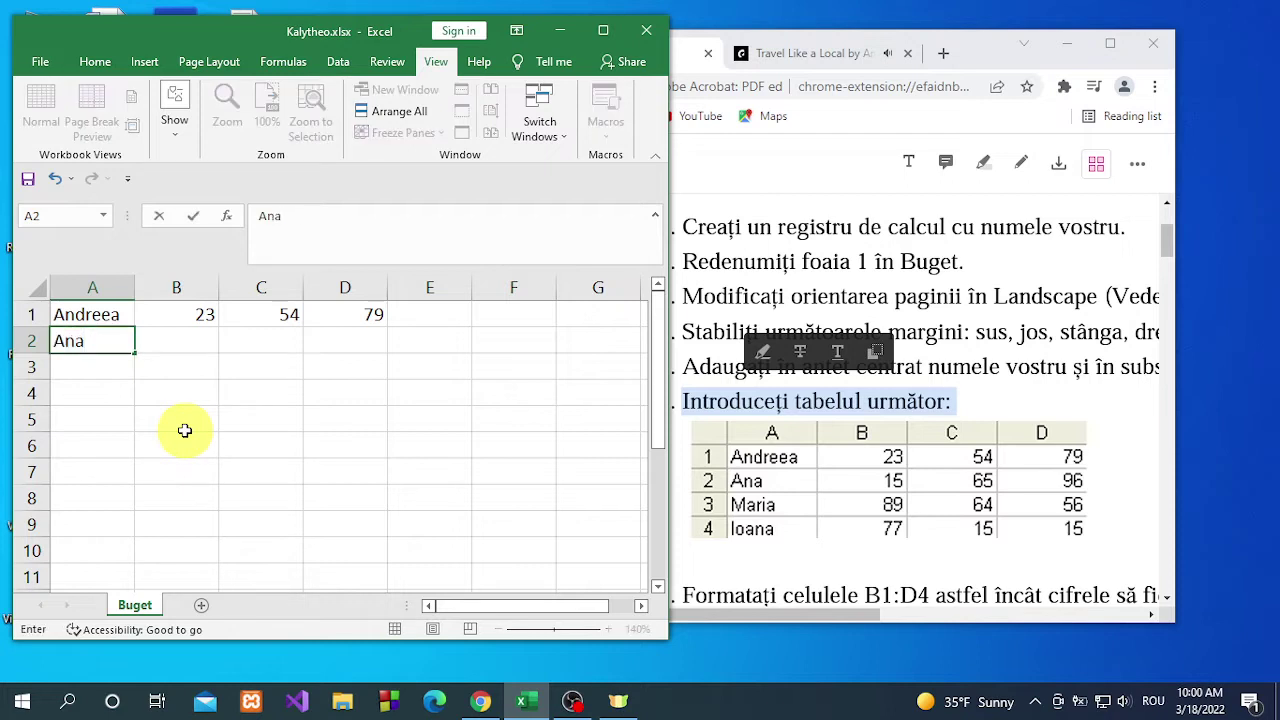
key(Tab)
text(1)
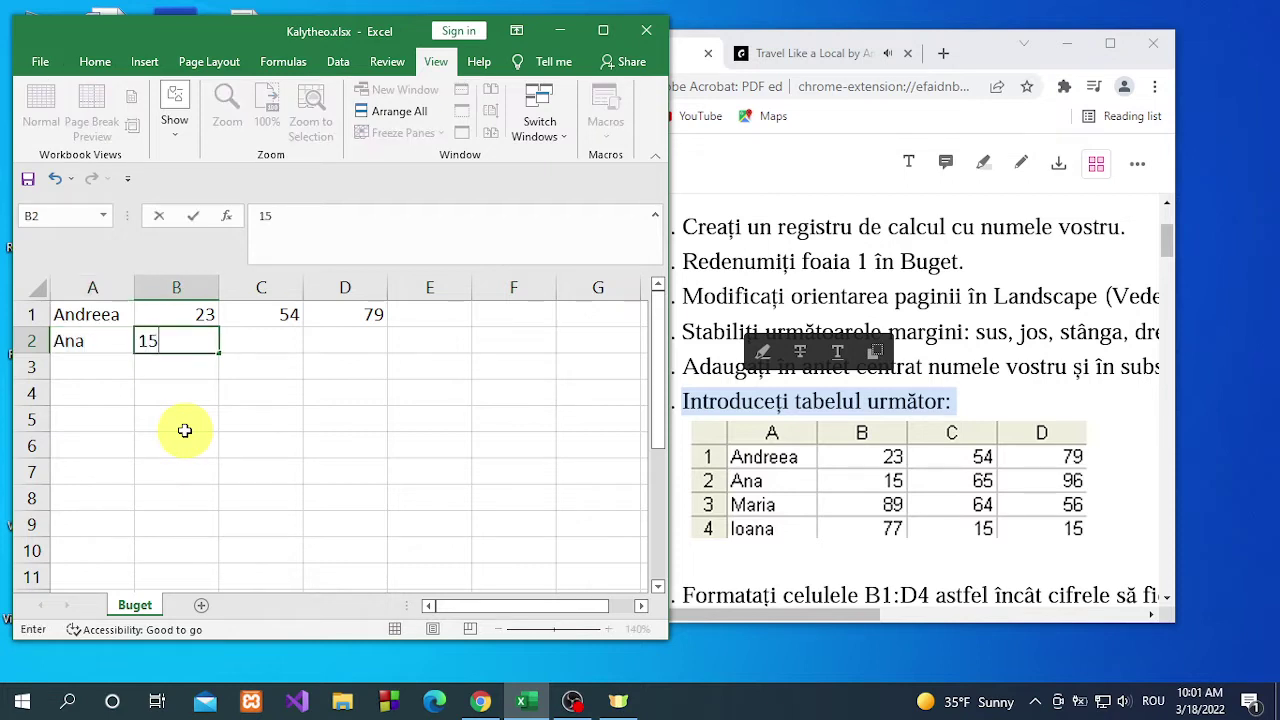
key(Tab)
text(65)
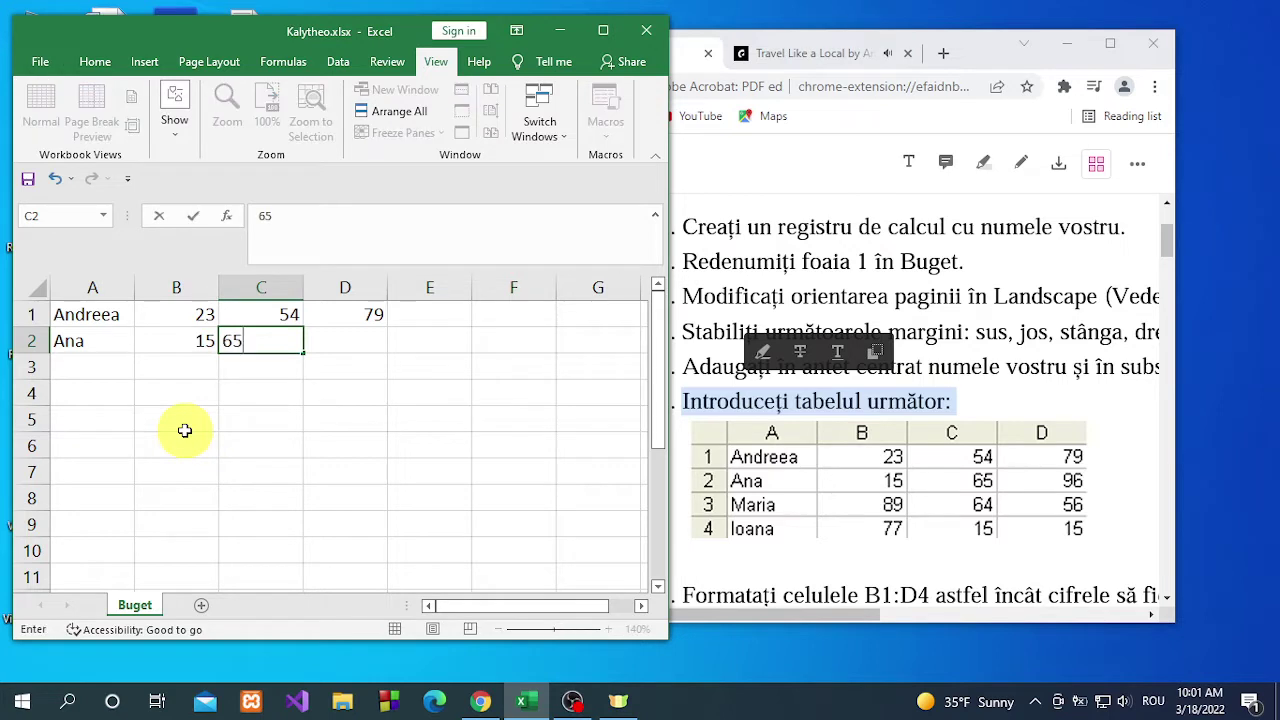
key(Tab)
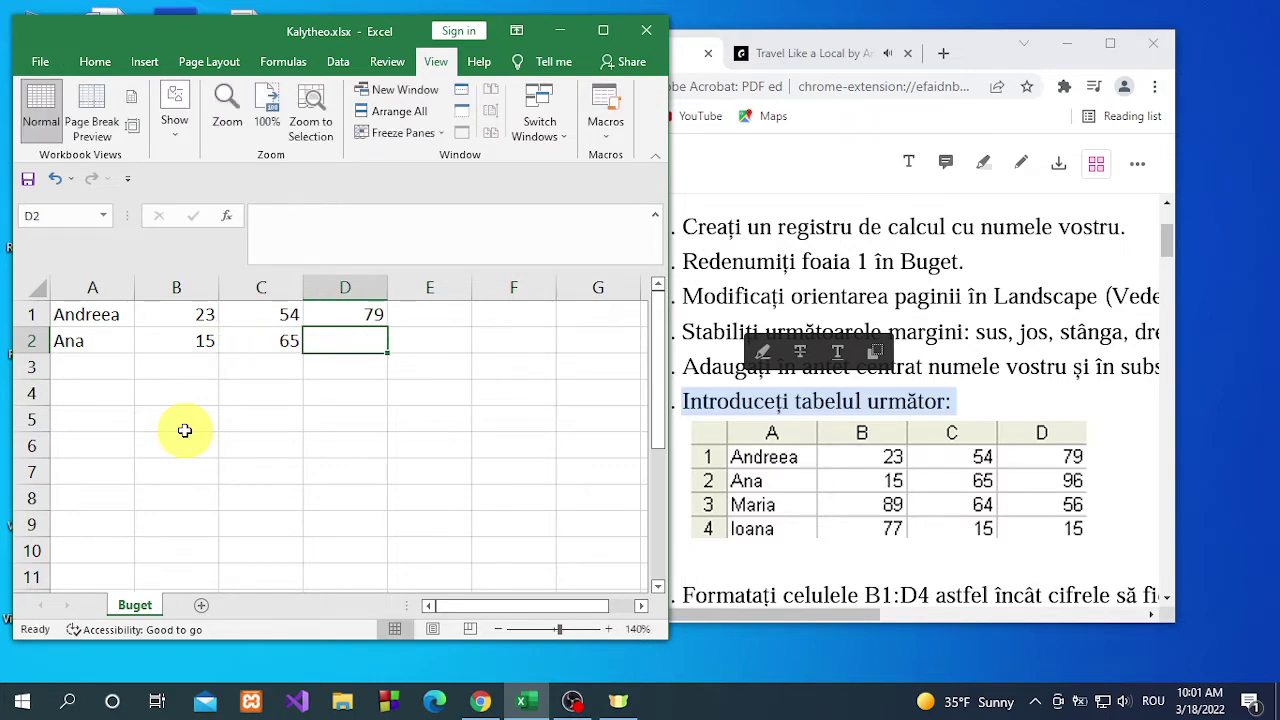
text(96)
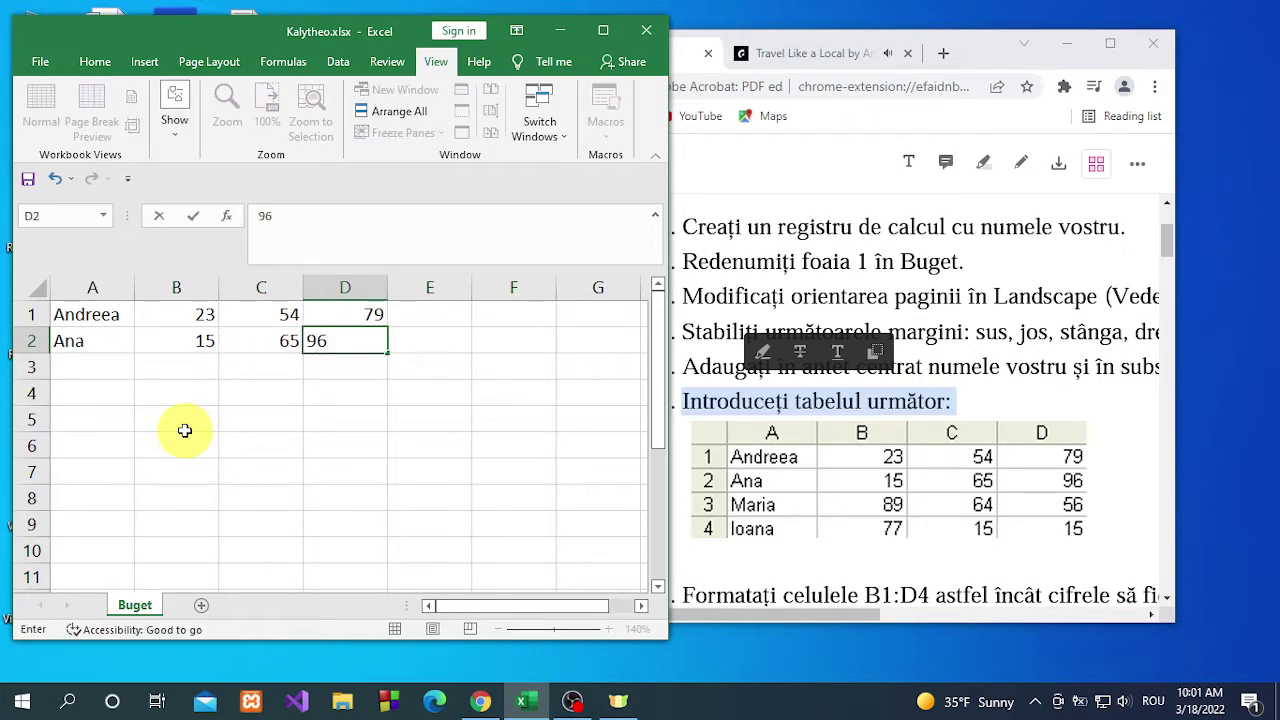
- Enter row 3: the third person's name in A3, then 89, 64, 56
click(109, 366)
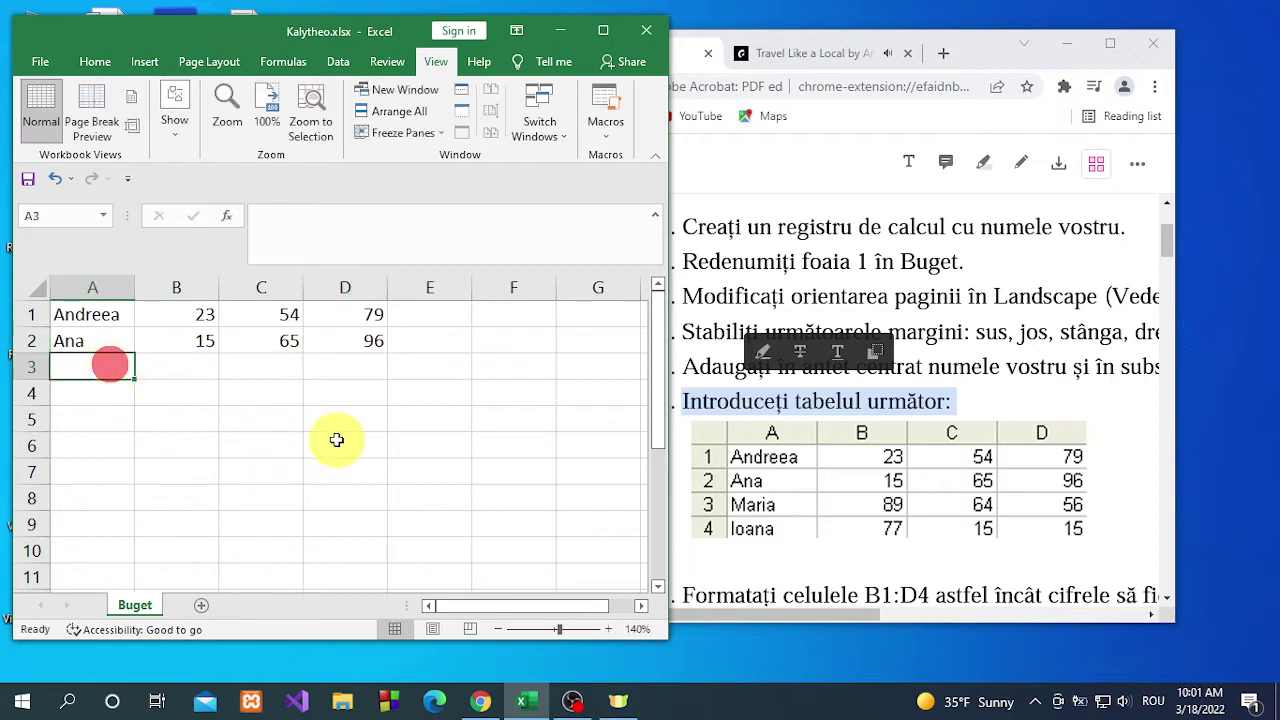
text(Maria)
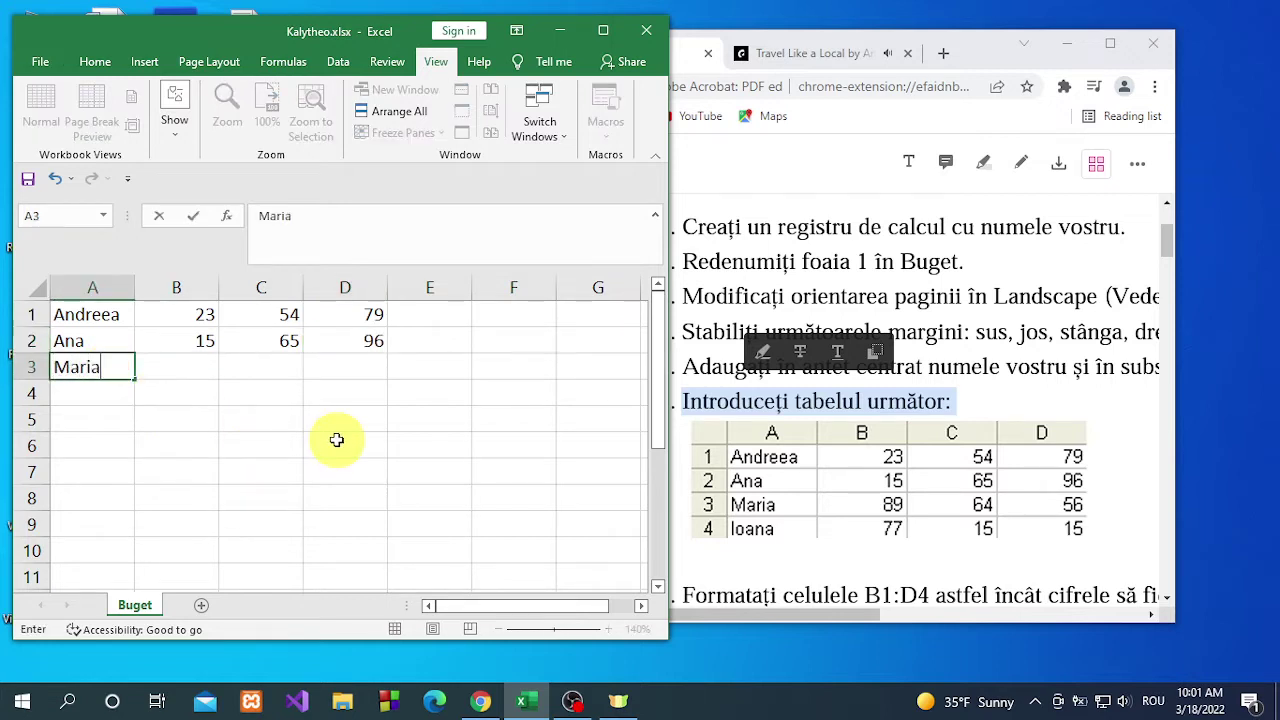
click(202, 367)
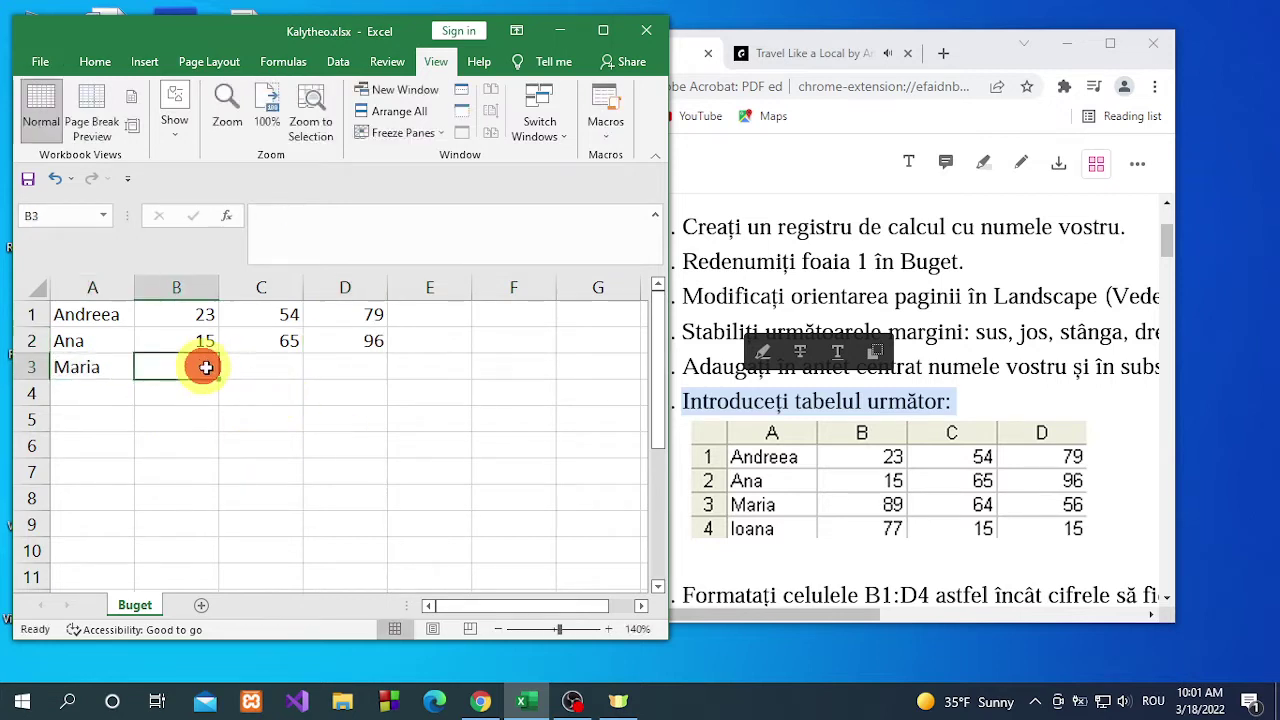
text(89)
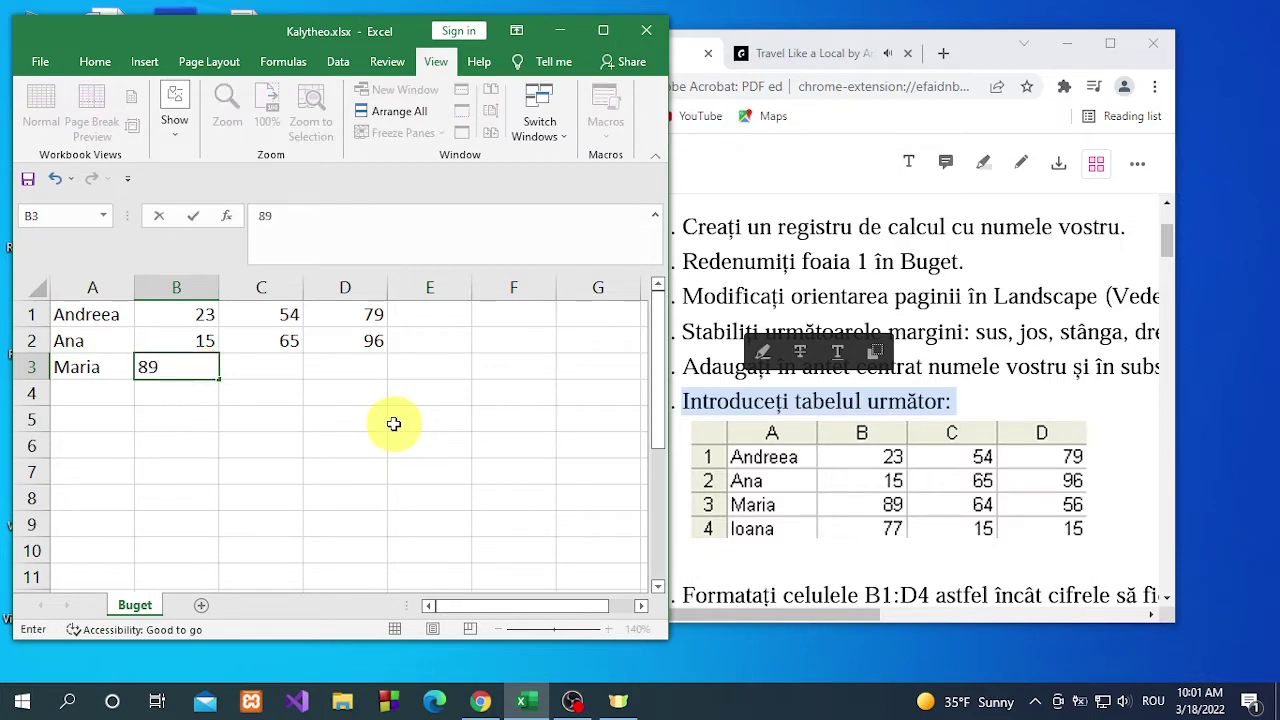
key(Tab)
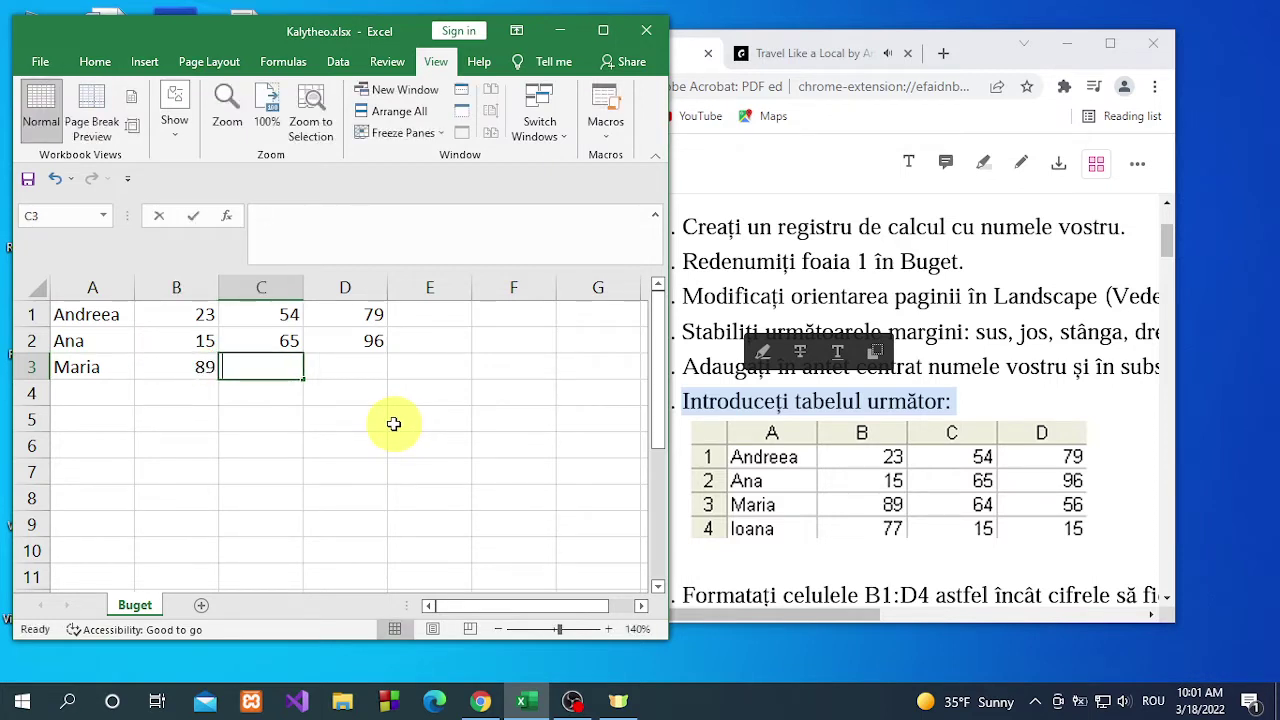
text(64)
key(Tab)
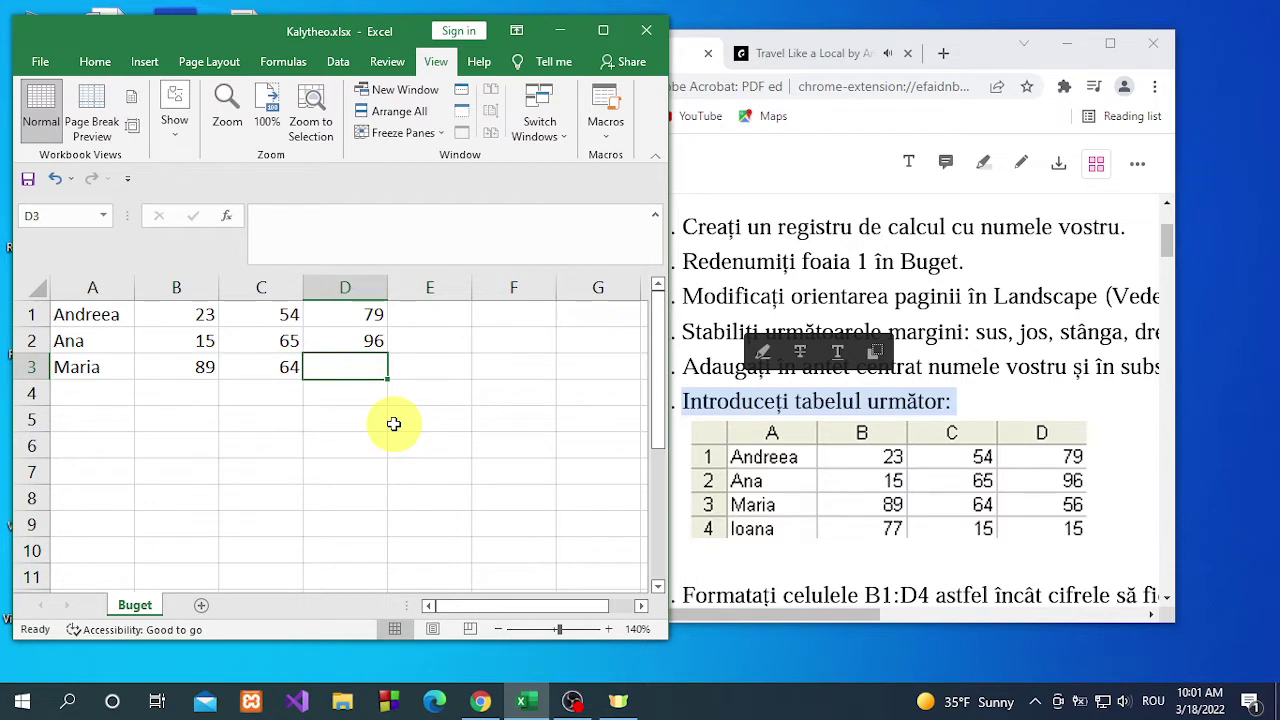
text(56)
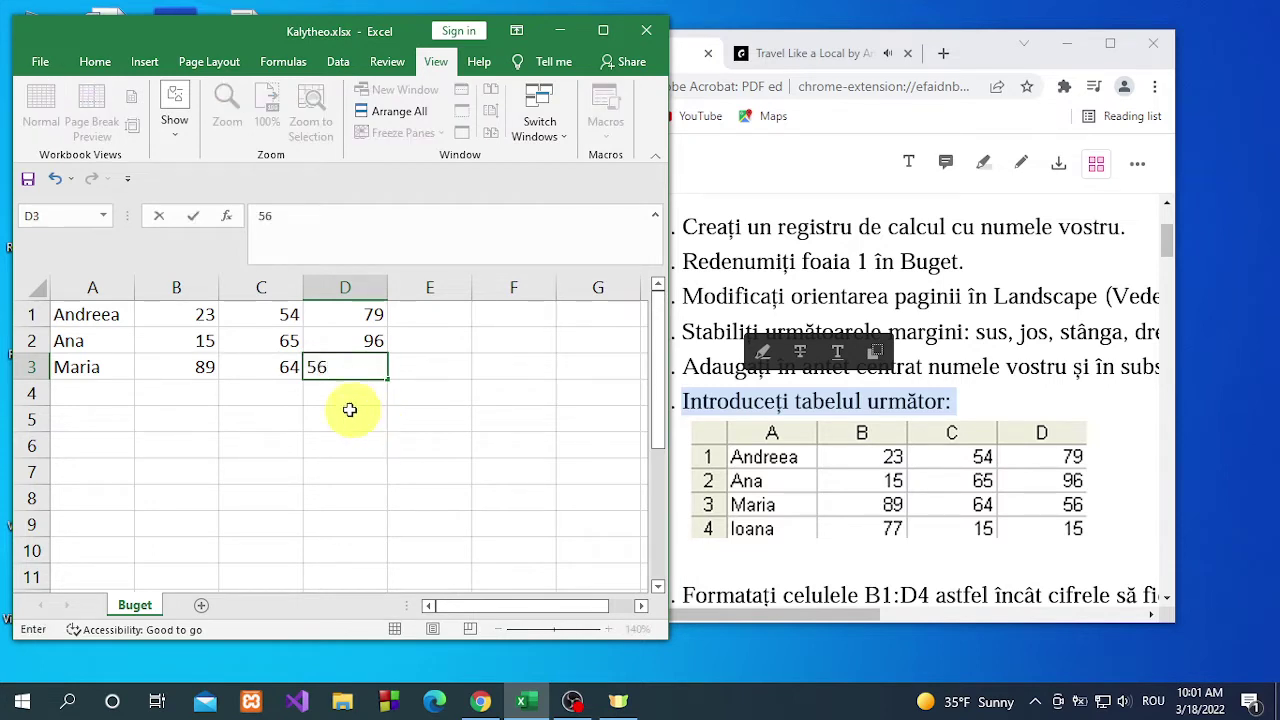
- Enter row 4: the fourth person's name in A4, then 77 and 15
click(80, 393)
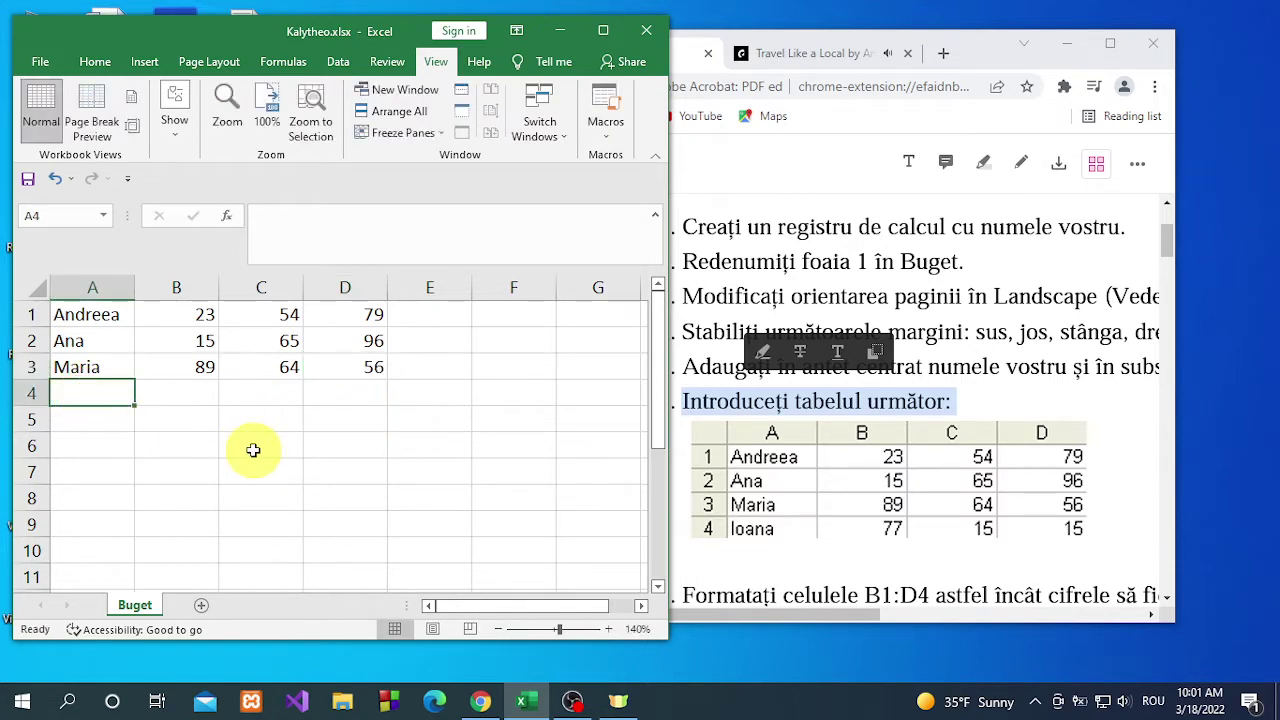
text(Ioana)
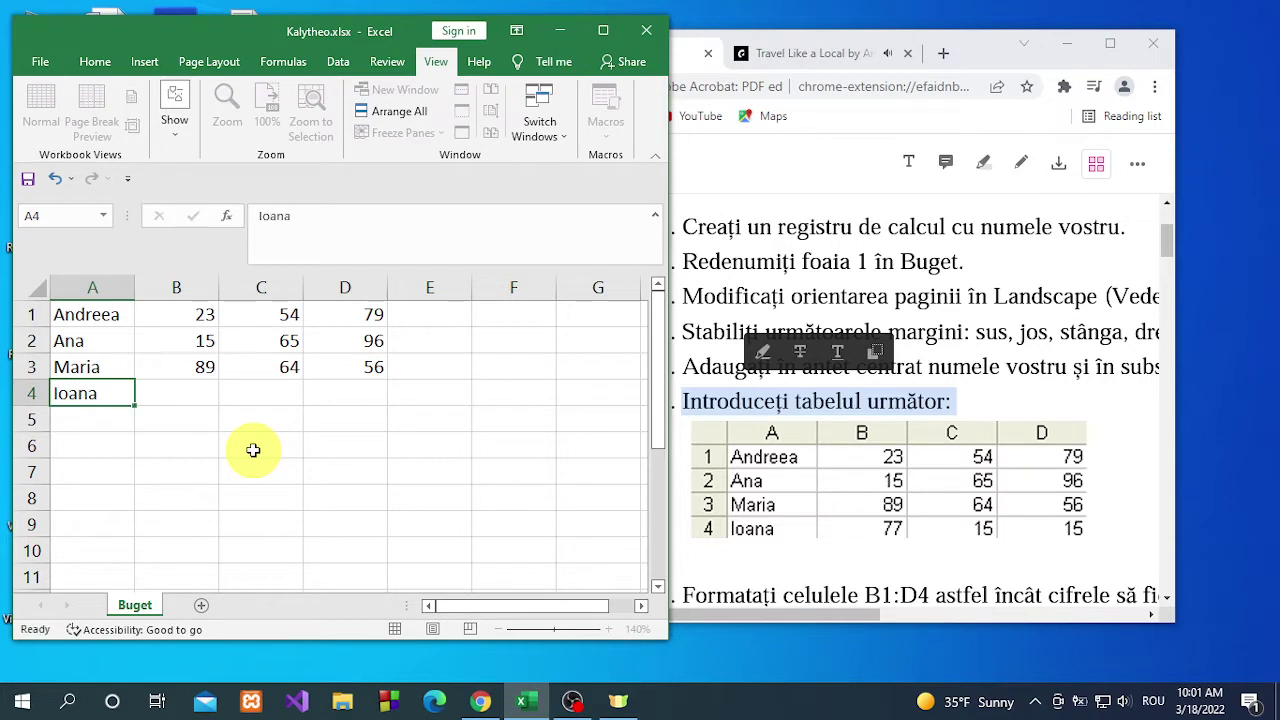
key(Tab)
text(7)
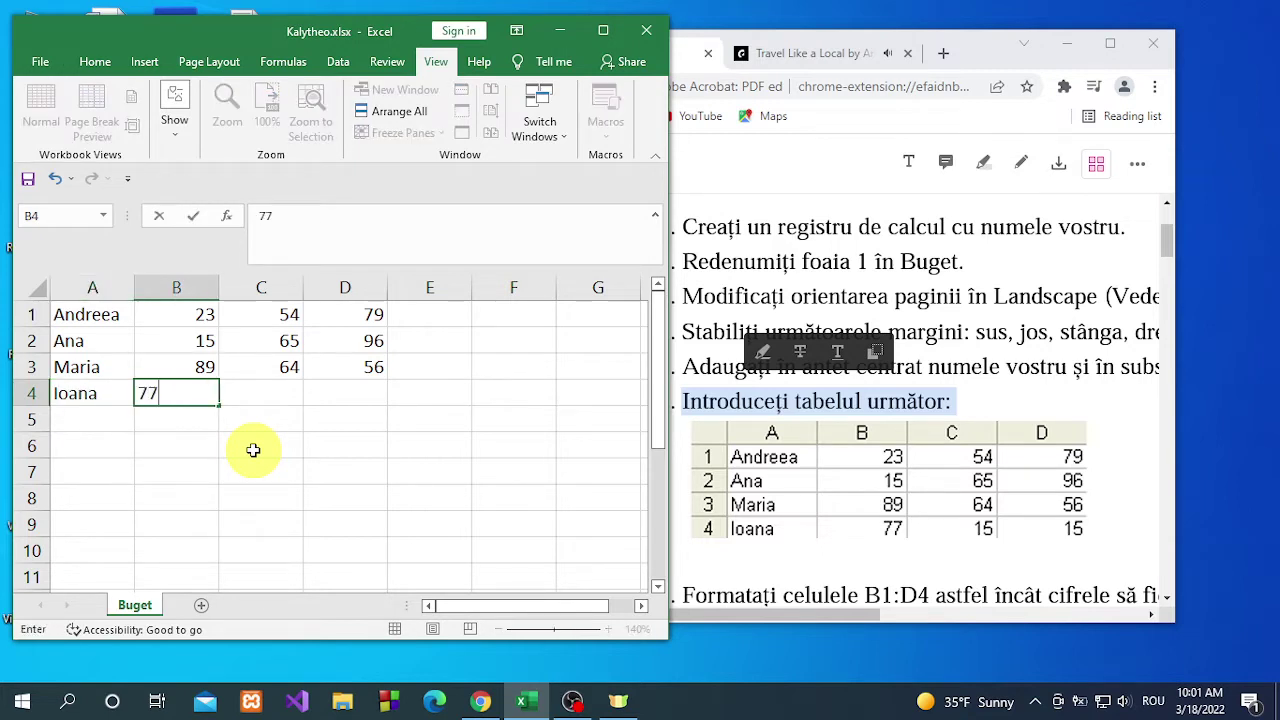
key(Tab)
text(5)
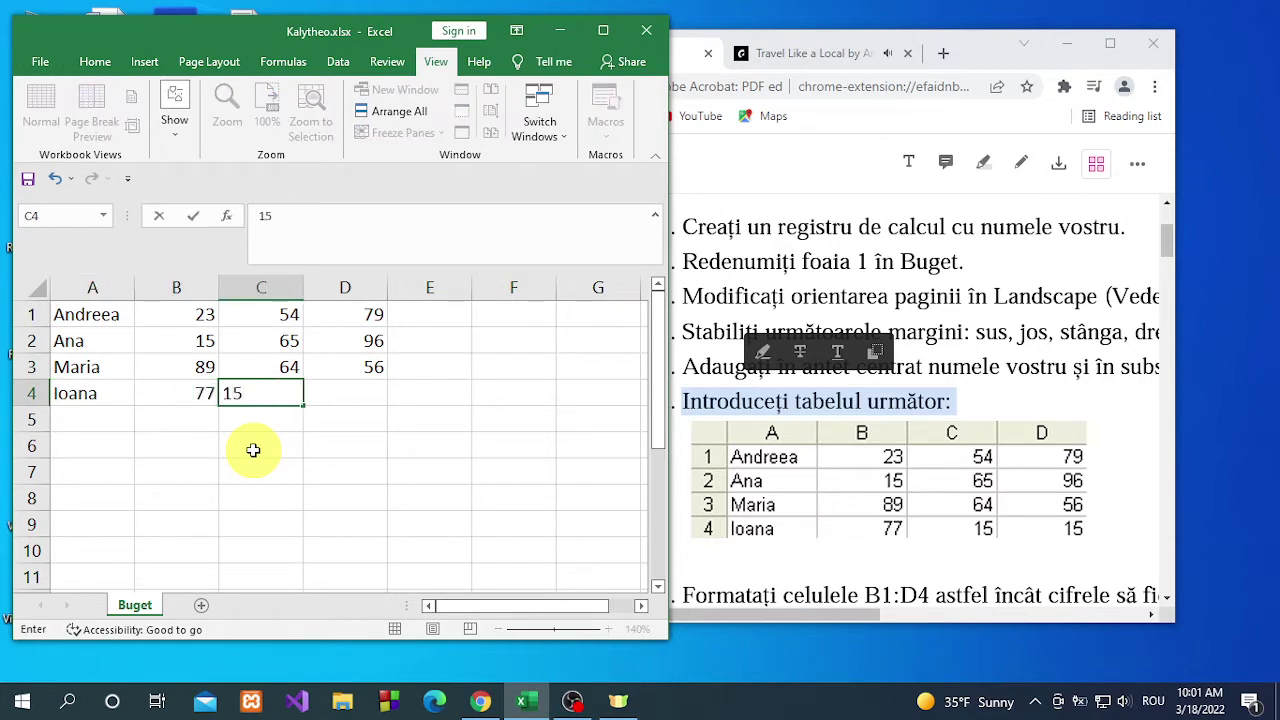
key(Tab)
- Finish the table with 15 in D4, then read exercise 7 in the PDF and minimize it
text(5)
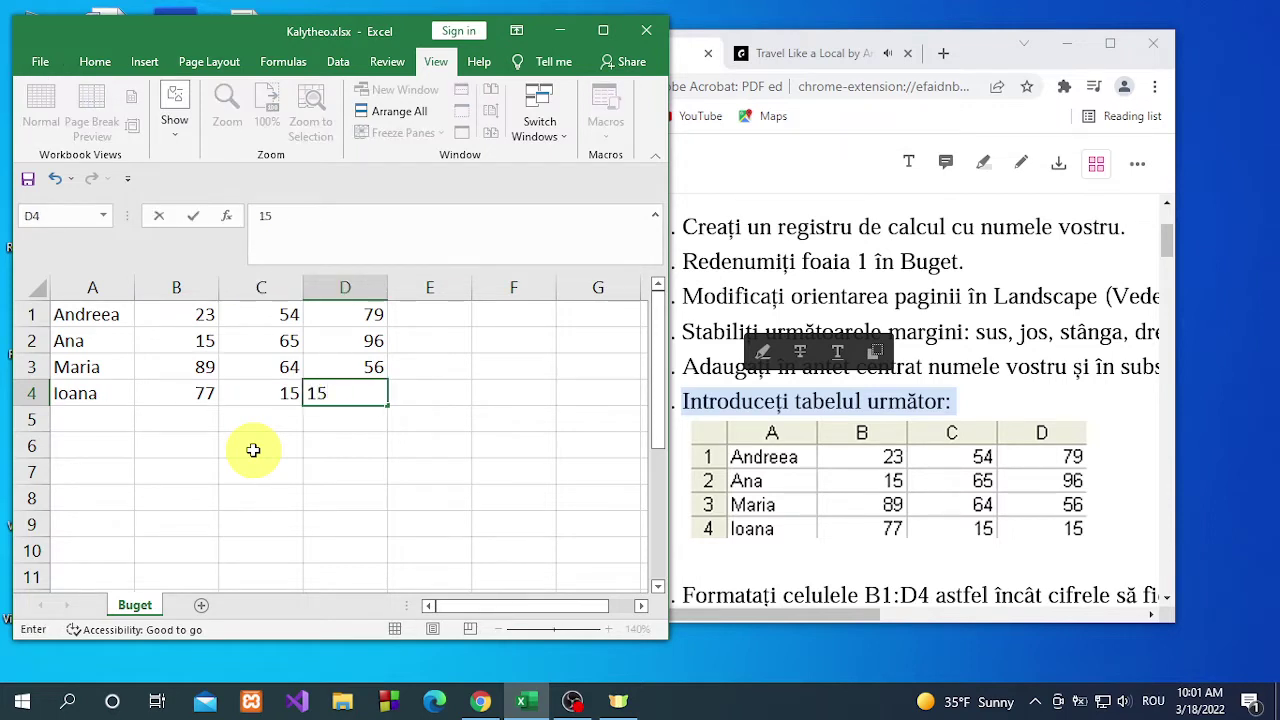
click(232, 442)
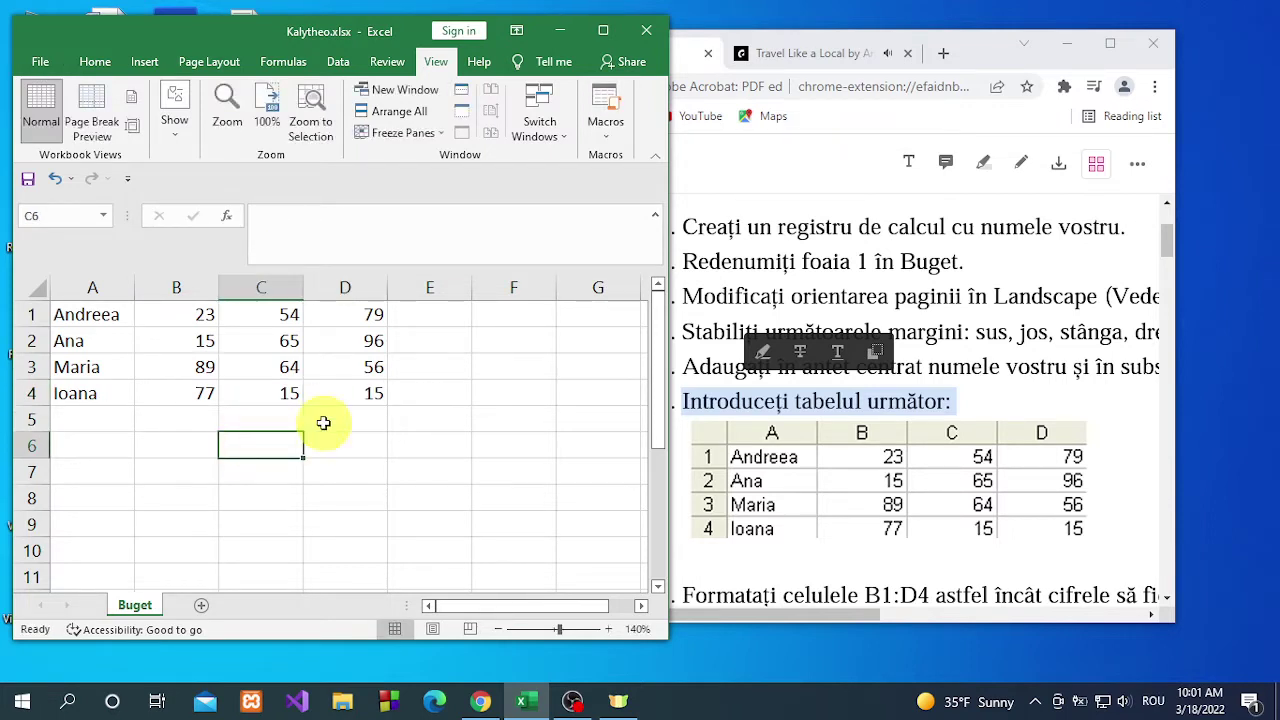
click(875, 475)
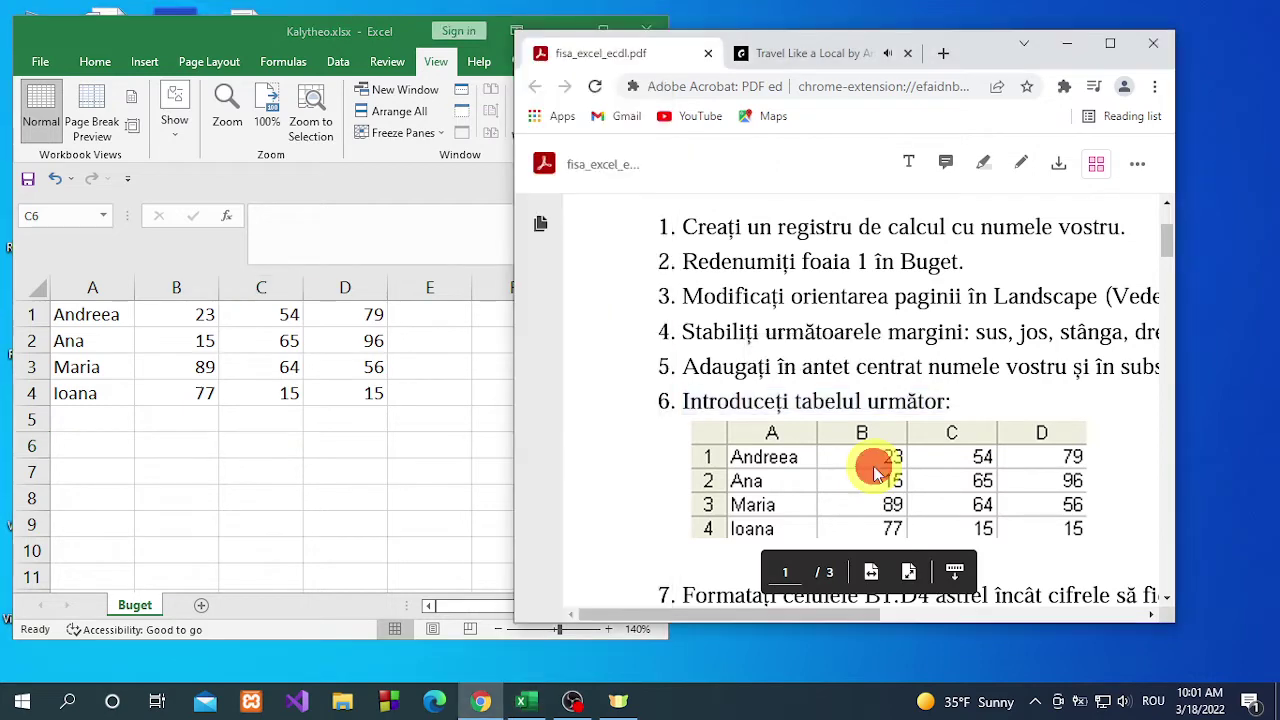
scroll(871, 466, down, 1)
scroll(871, 462, down, 3)
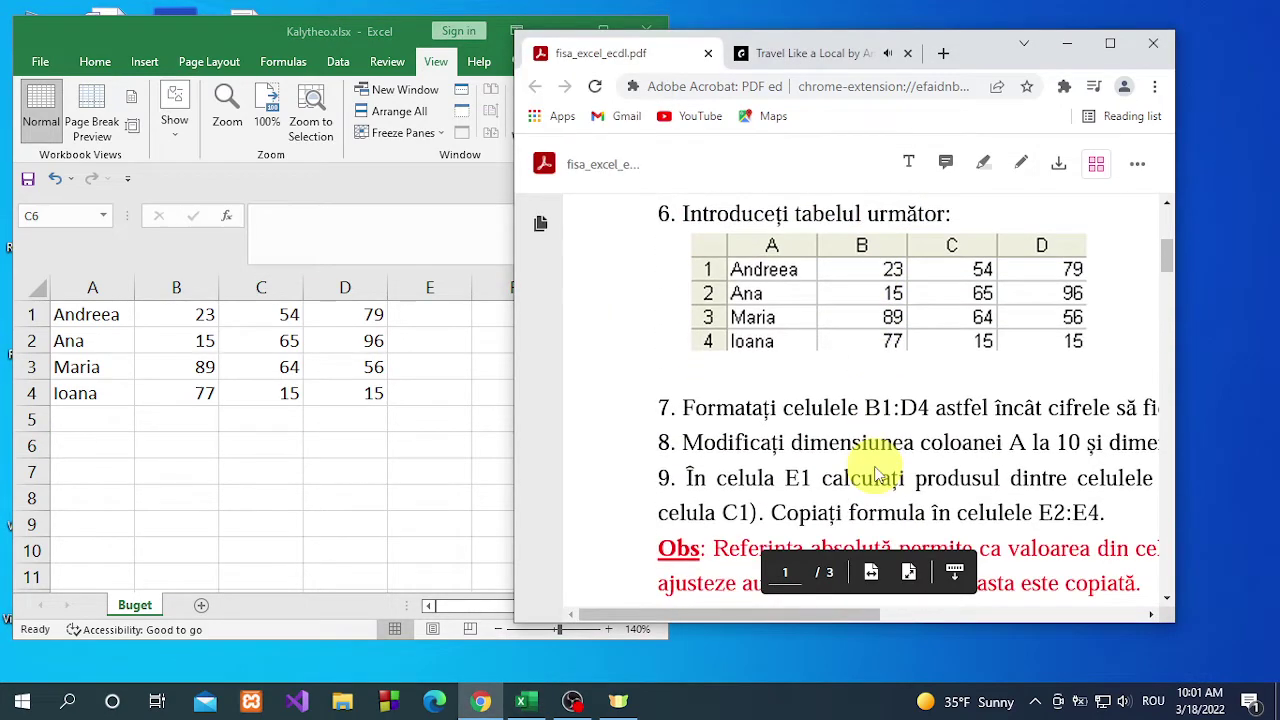
click(1113, 50)
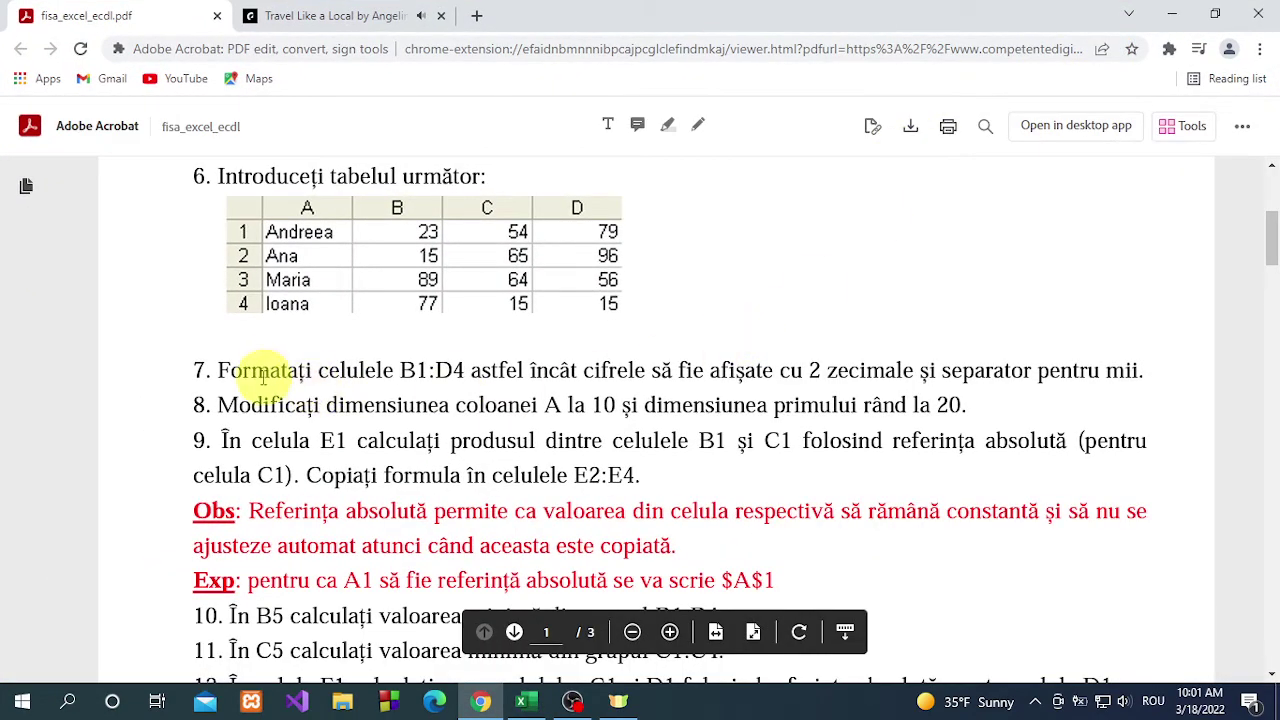
drag(214, 370, 944, 368)
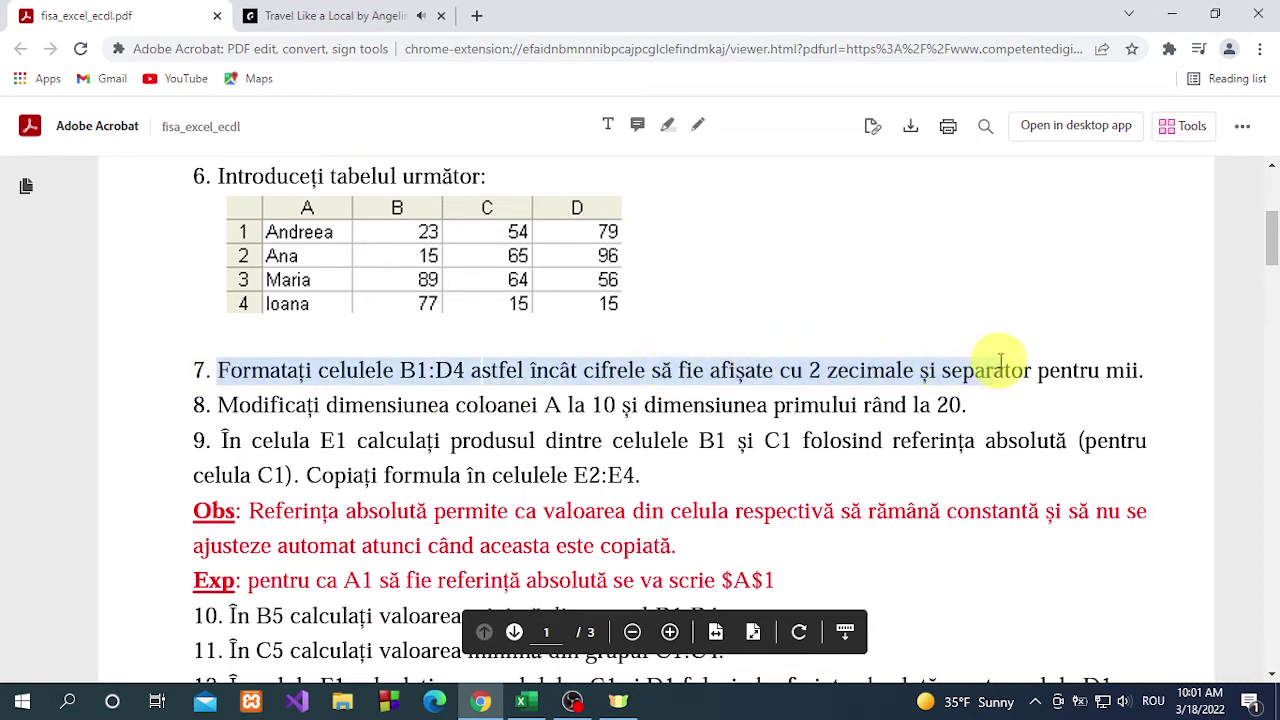
drag(1006, 362, 1143, 364)
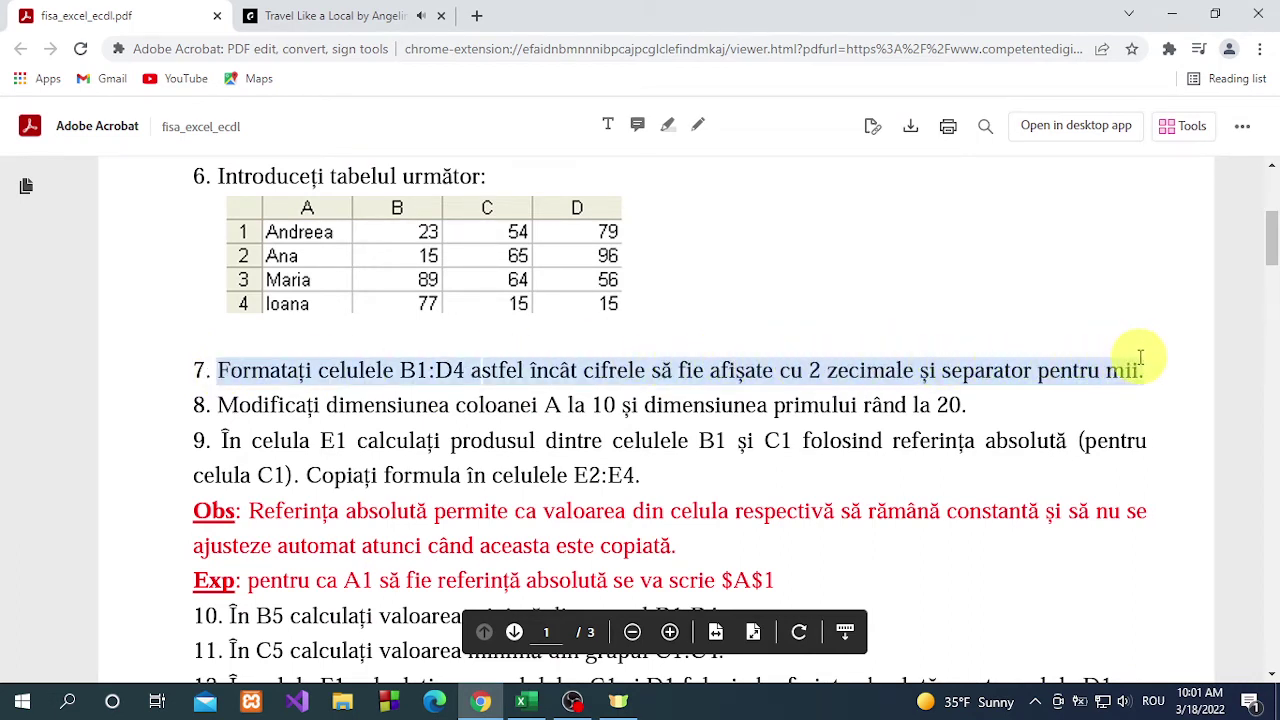
click(1172, 14)
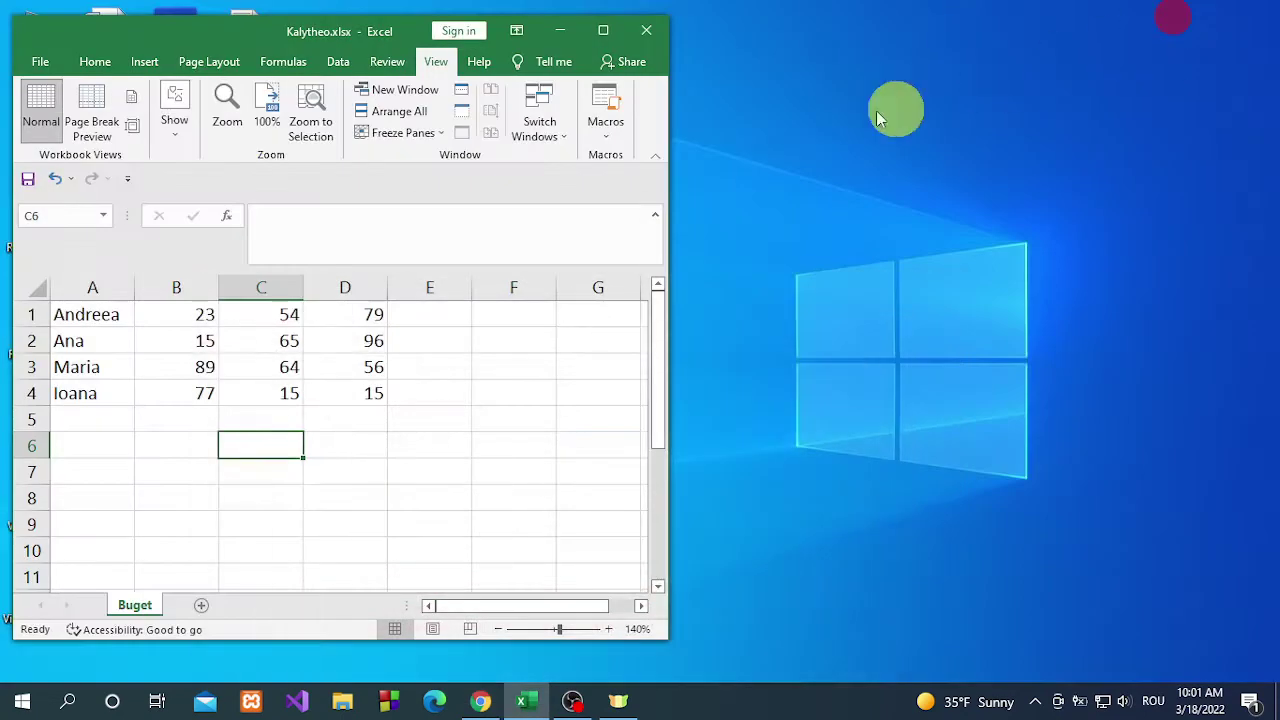
- Give B1:D4 the Number format with 2 decimal places and a 1000 separator
click(598, 31)
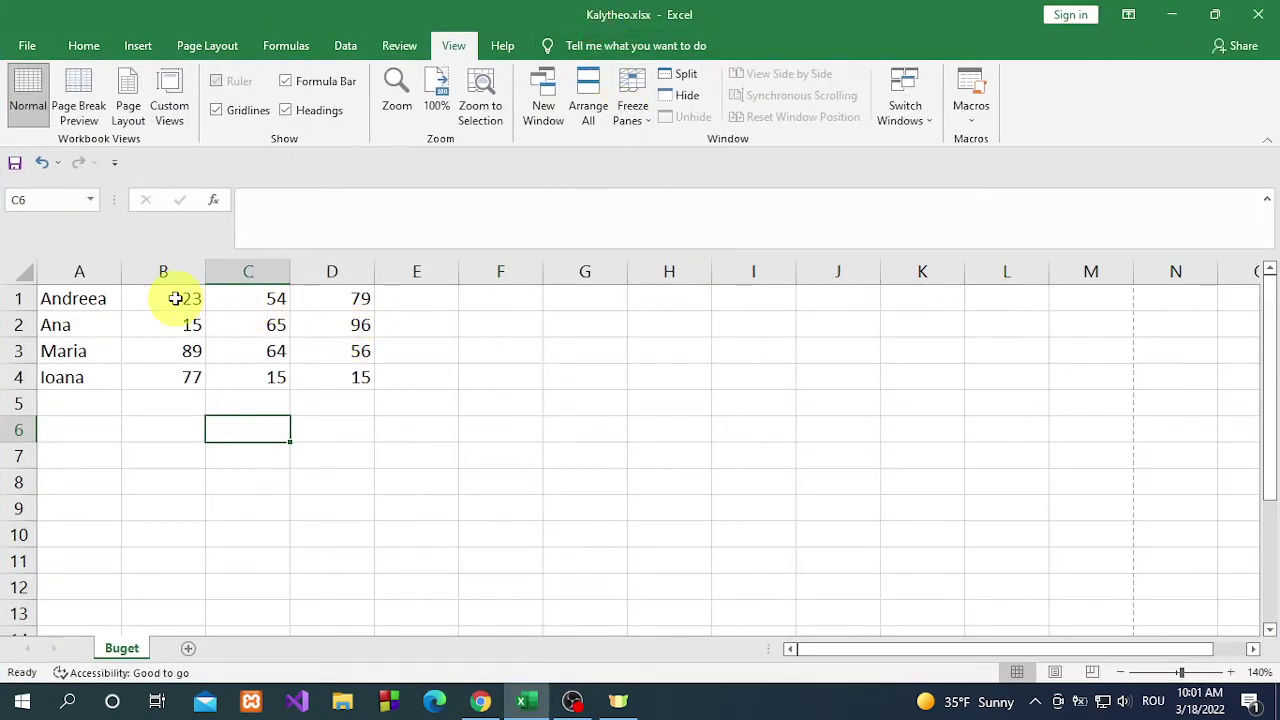
drag(173, 298, 350, 376)
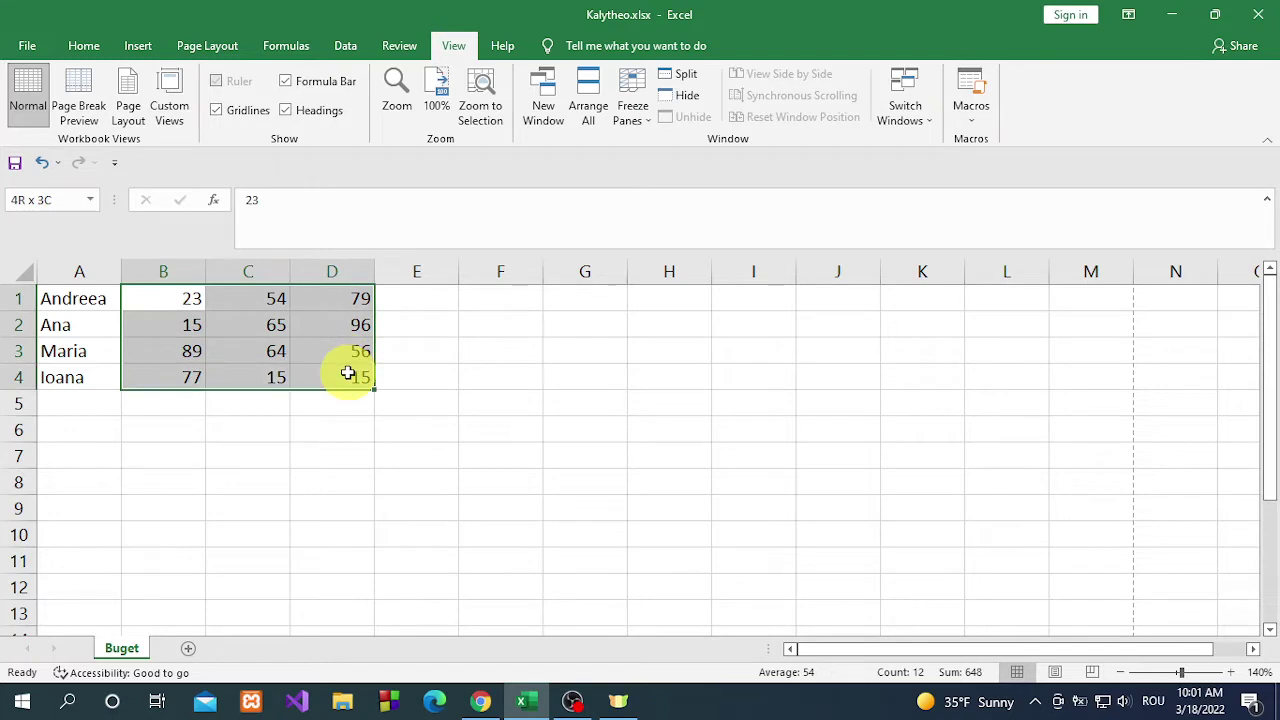
right_click(316, 347)
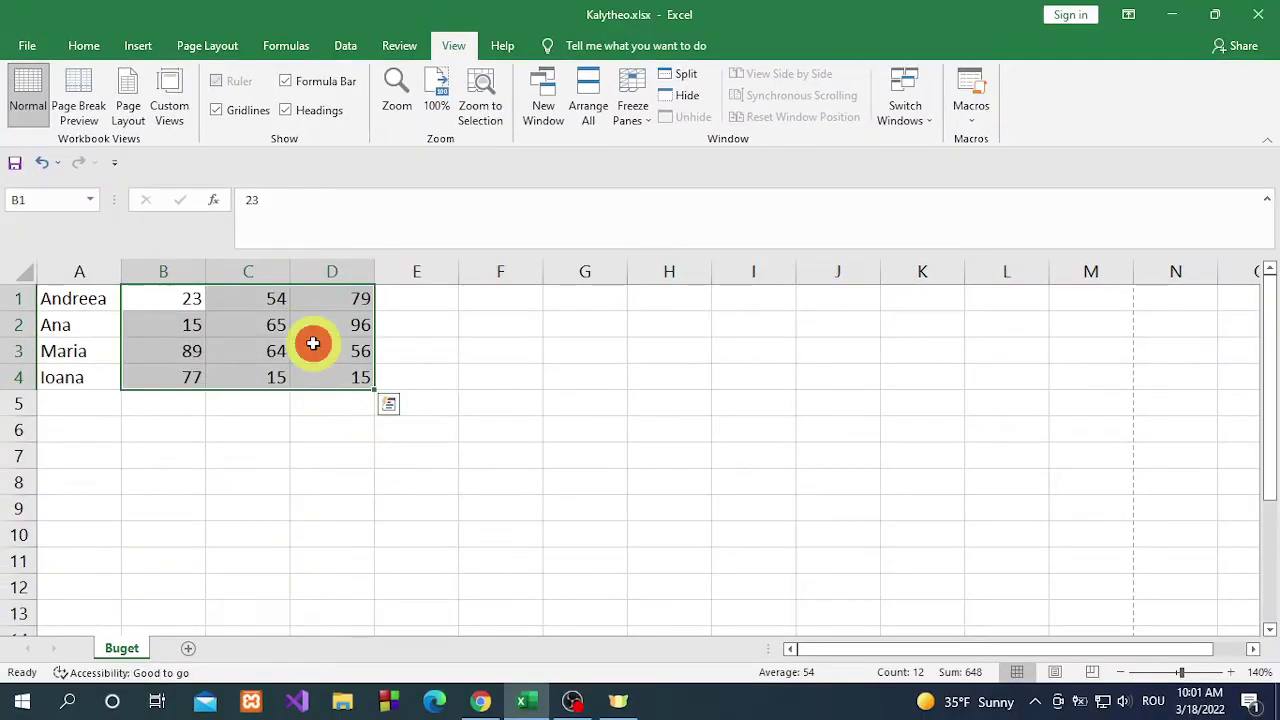
right_click(314, 344)
click(368, 598)
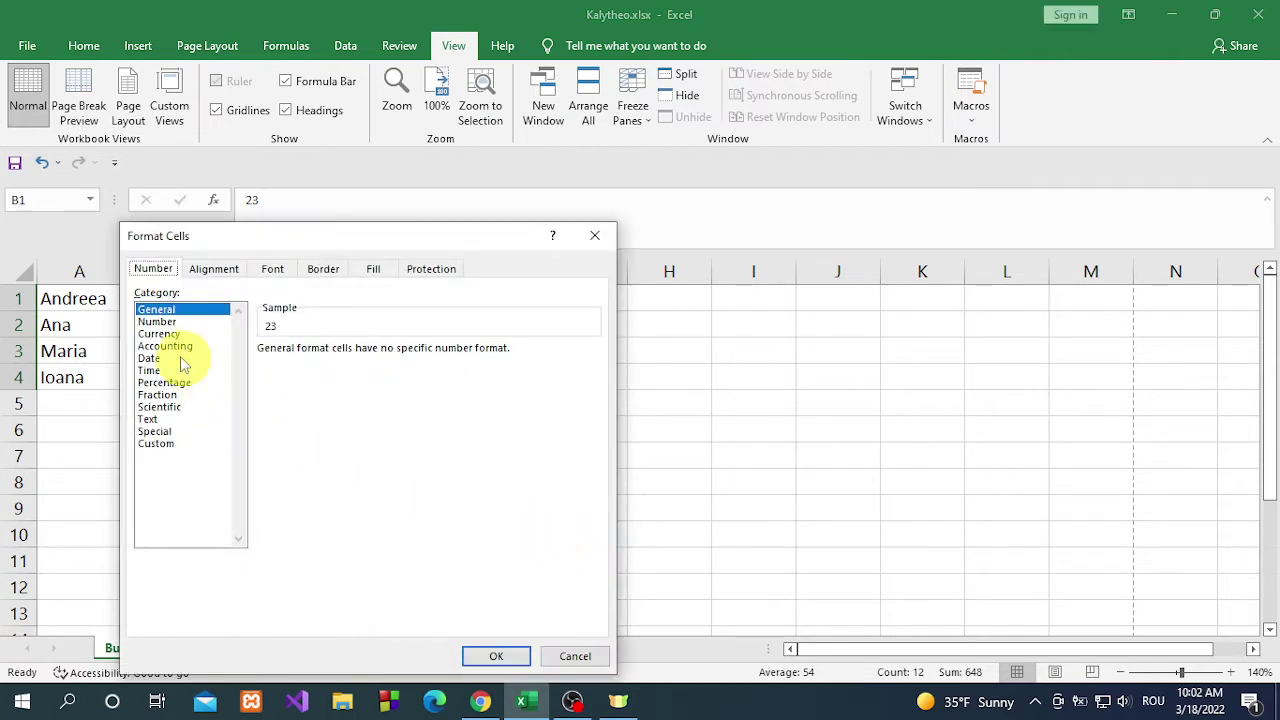
click(163, 322)
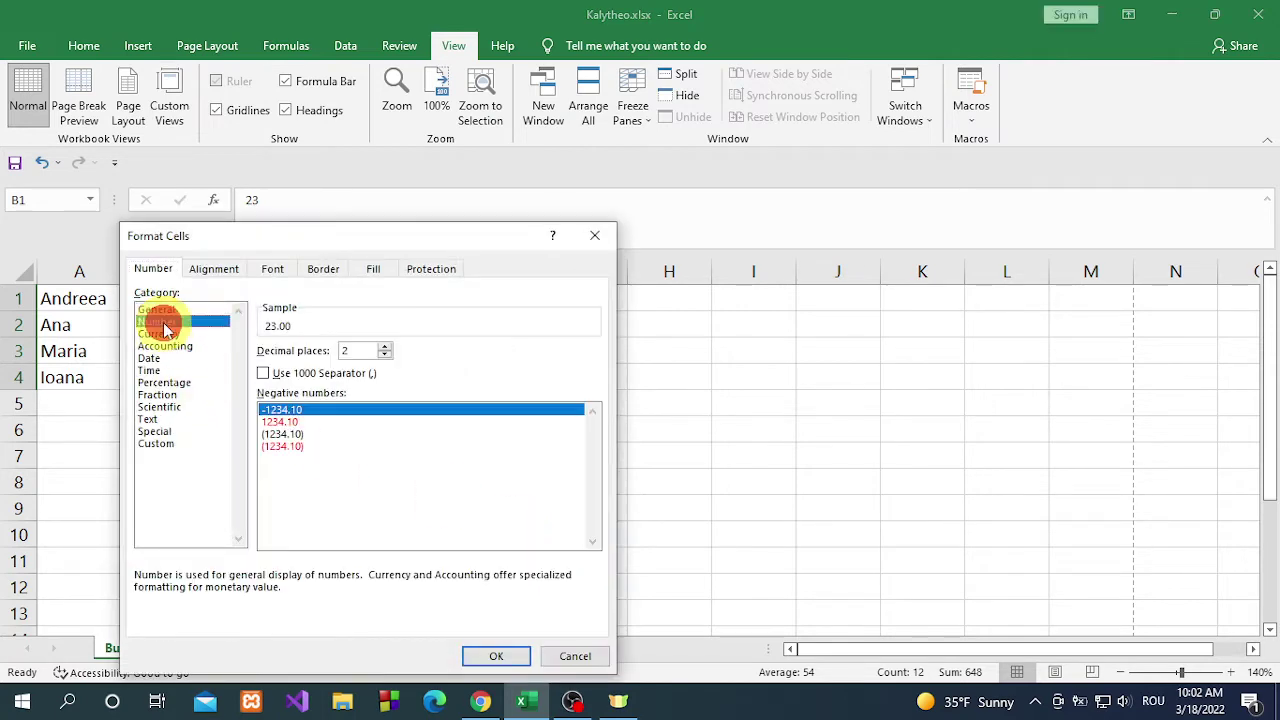
click(264, 372)
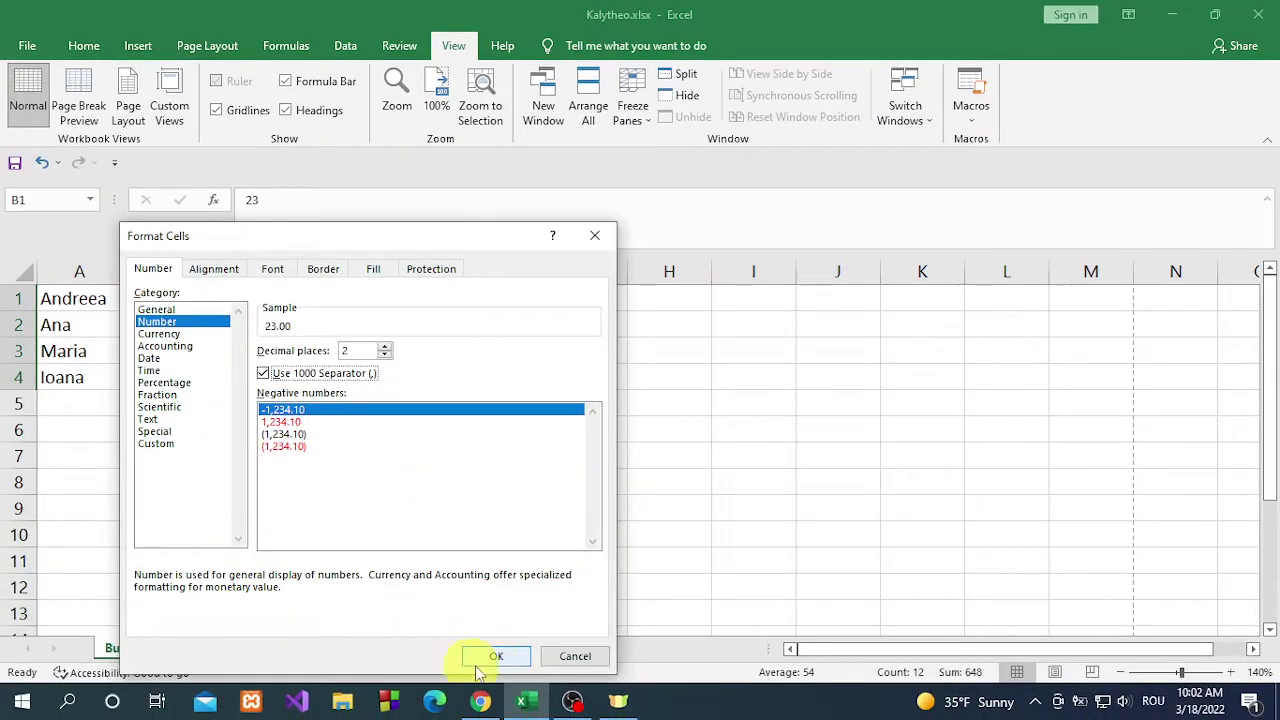
click(491, 658)
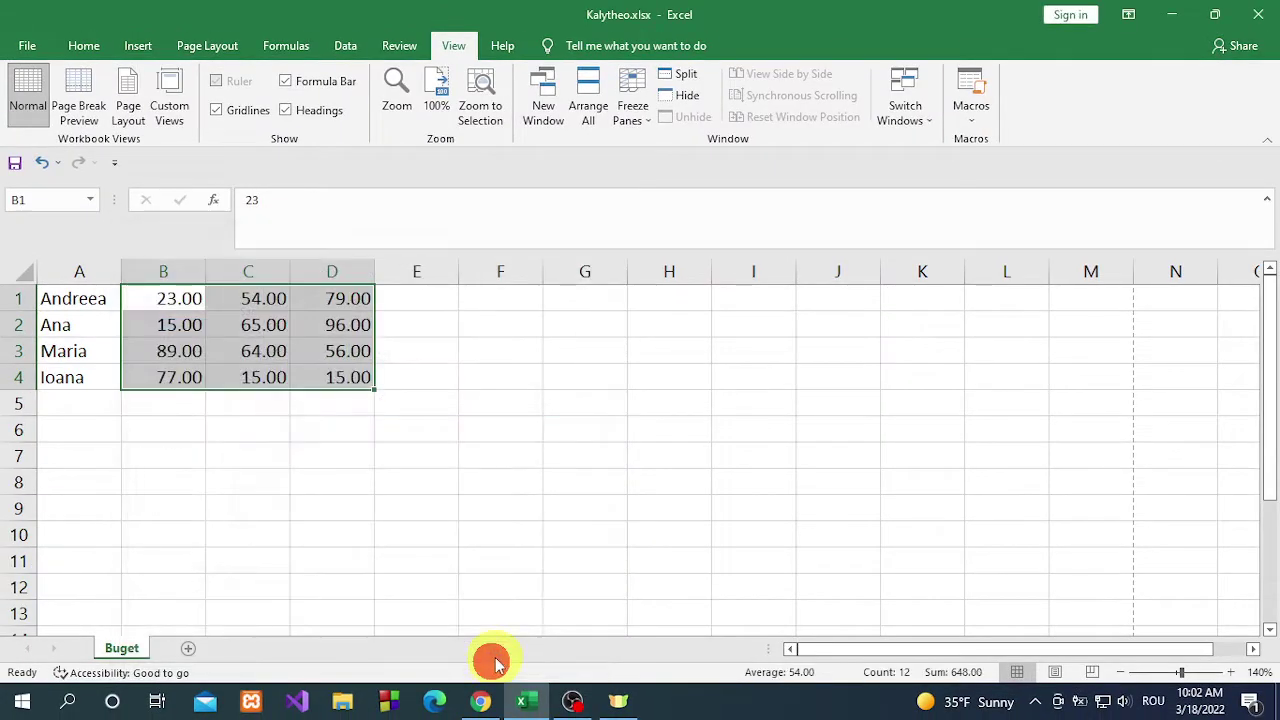
- Read exercise 8 in the PDF (column A width 10, row 1 height 20), then return to Excel
click(494, 702)
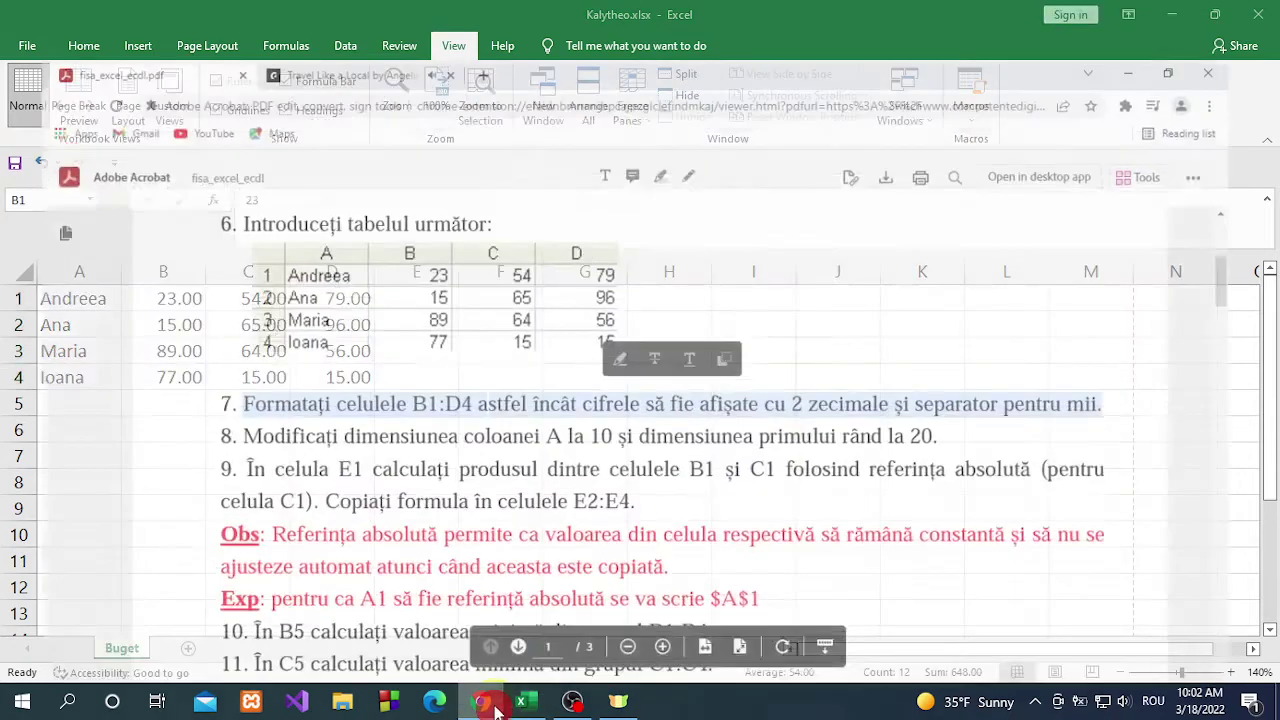
drag(220, 404, 984, 398)
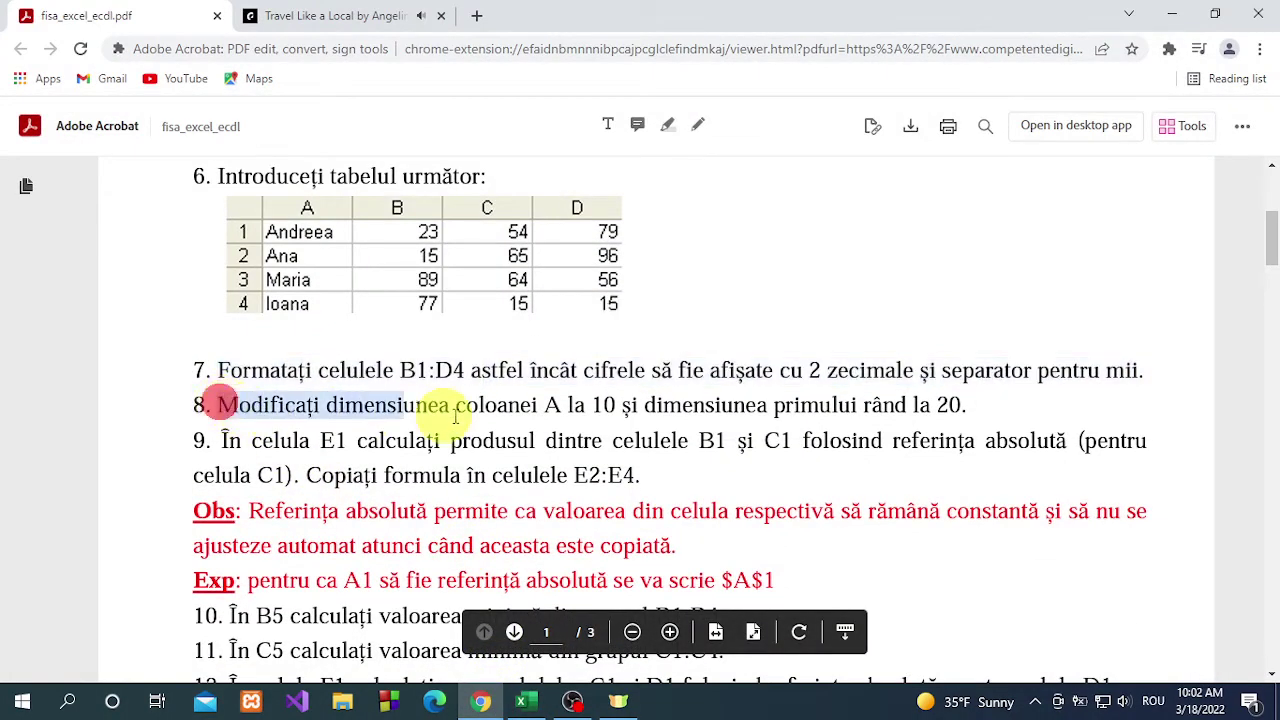
drag(988, 398, 986, 402)
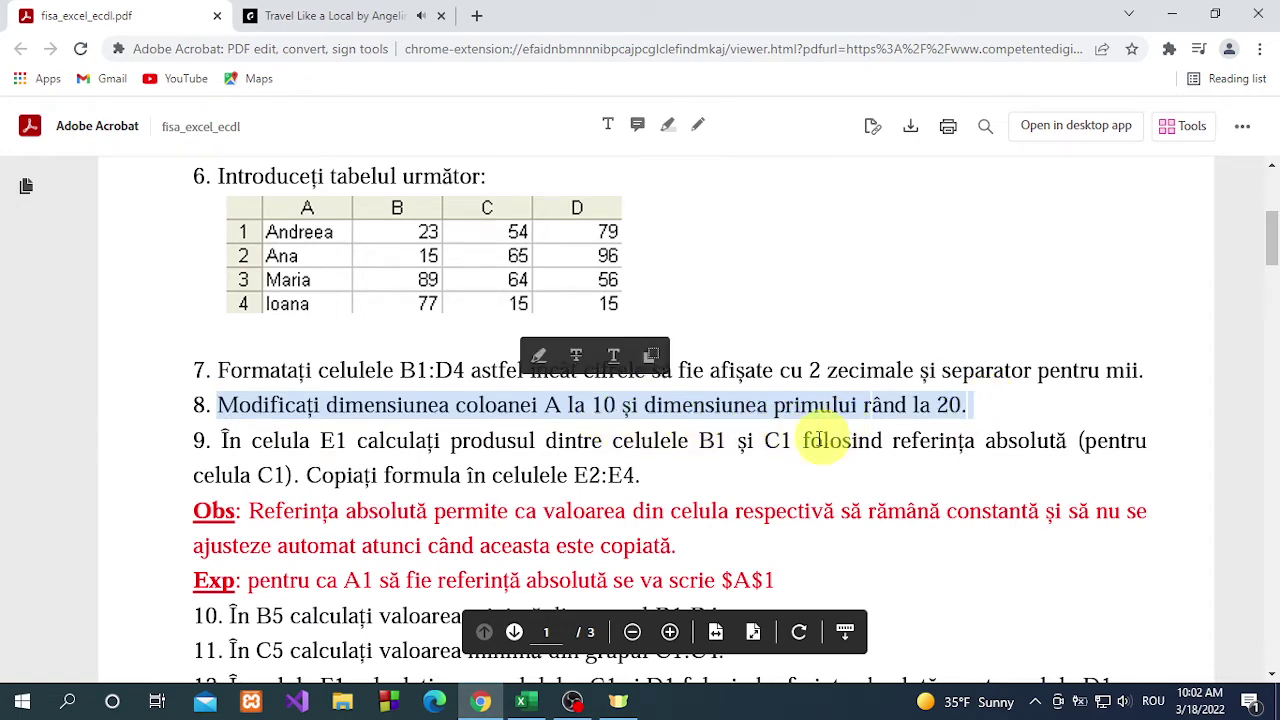
click(521, 700)
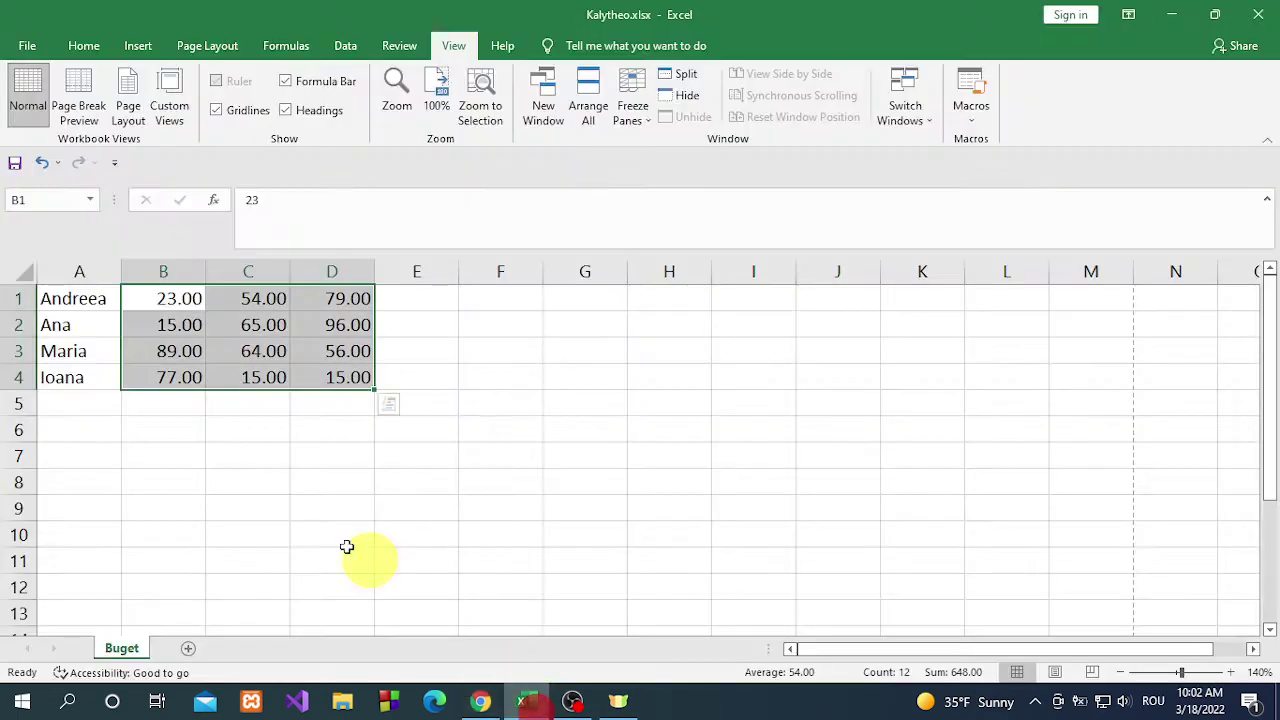
- Set column A's width to 10
click(175, 432)
right_click(88, 270)
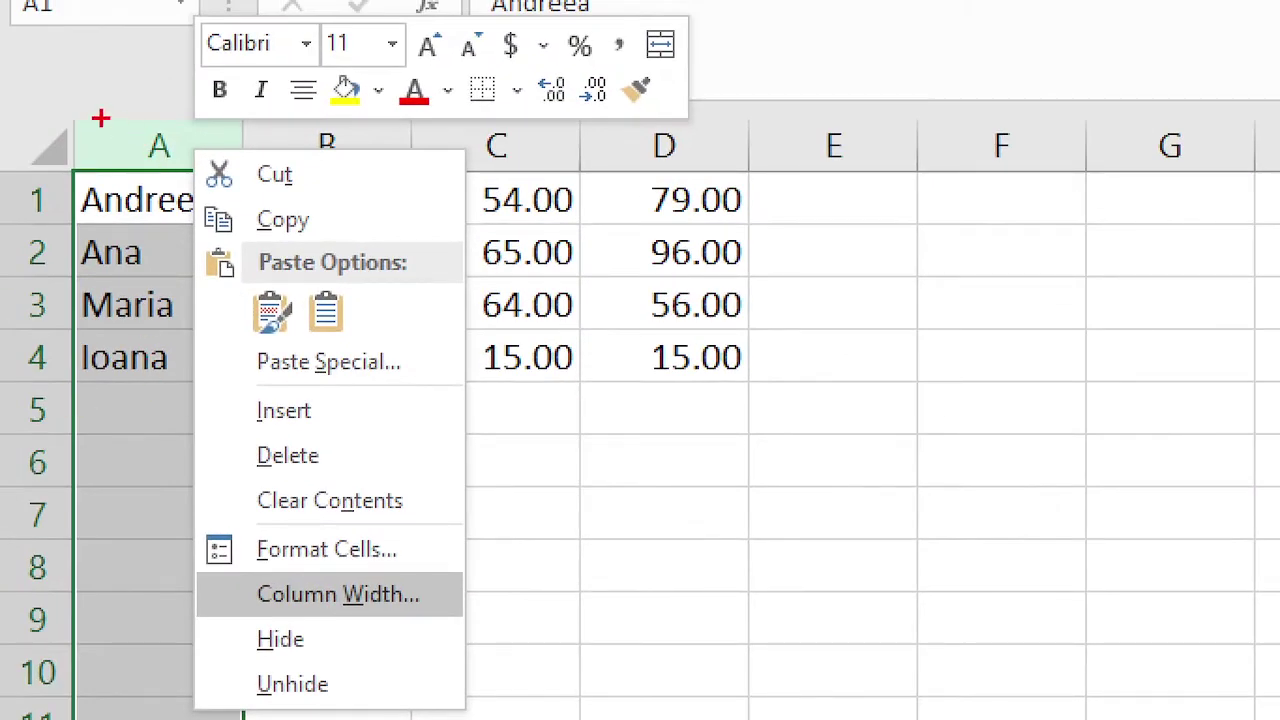
drag(100, 118, 198, 168)
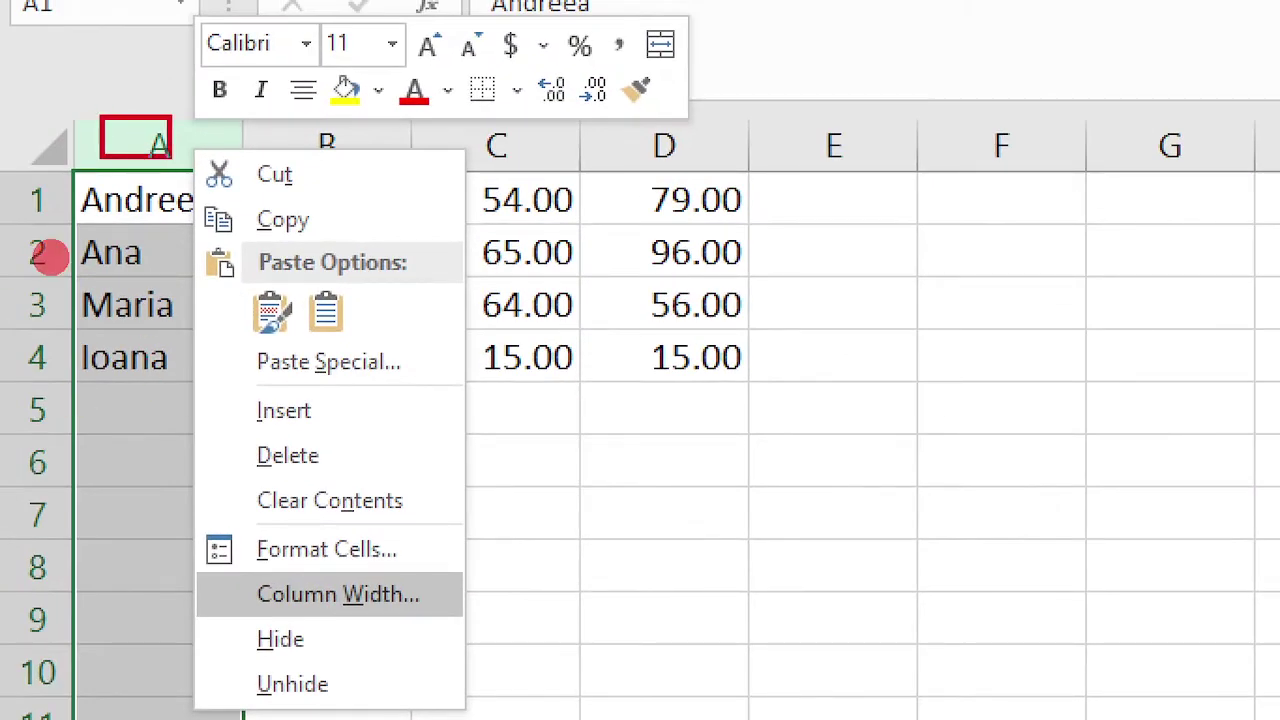
drag(198, 572, 476, 616)
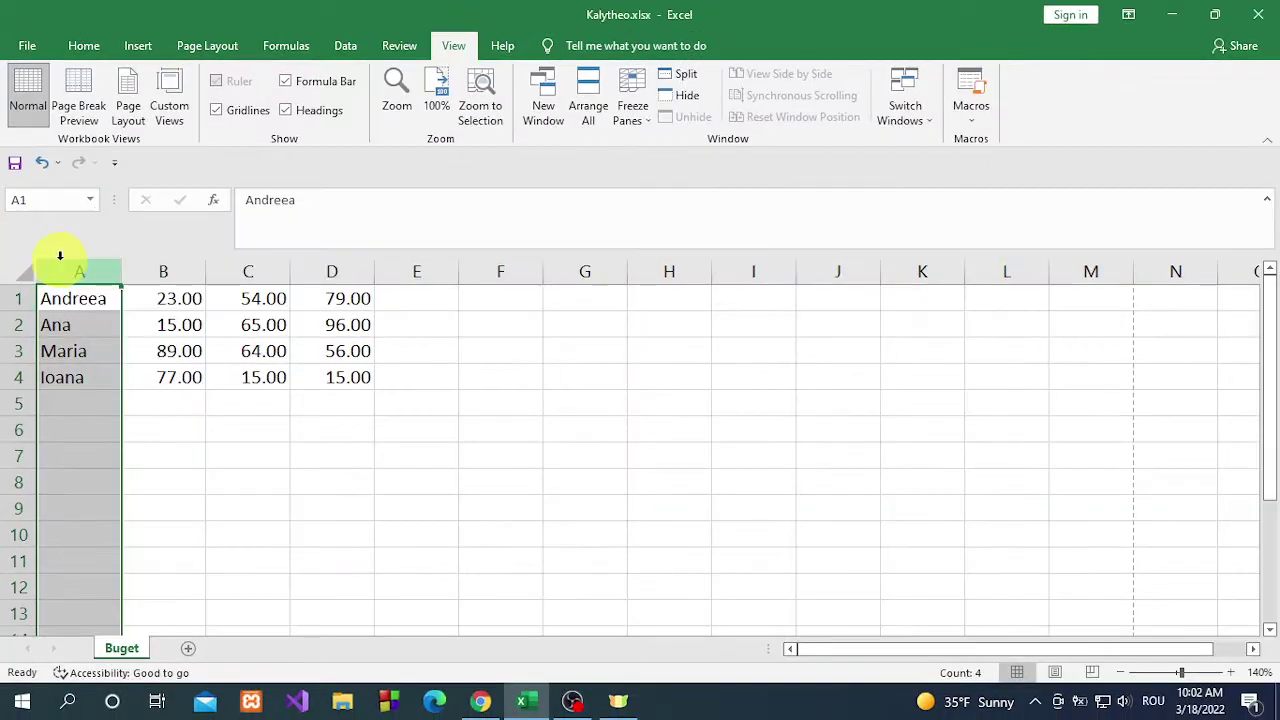
right_click(88, 270)
click(168, 494)
text(10)
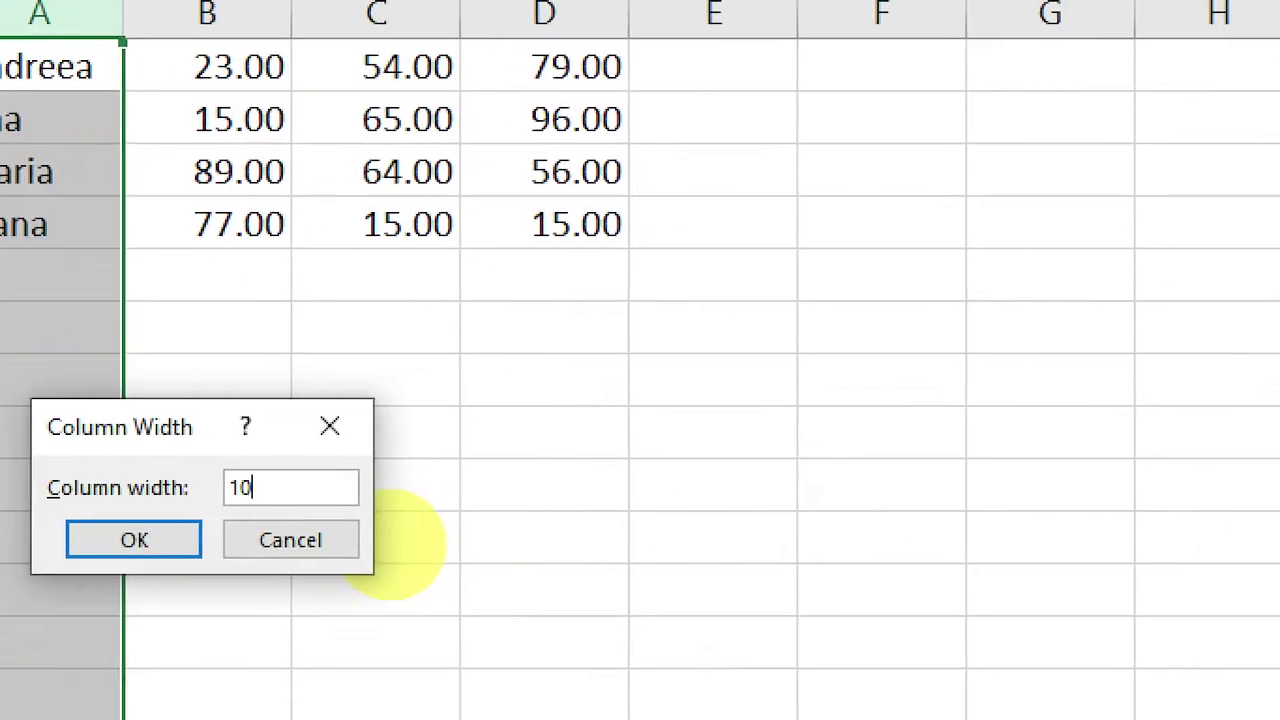
click(128, 533)
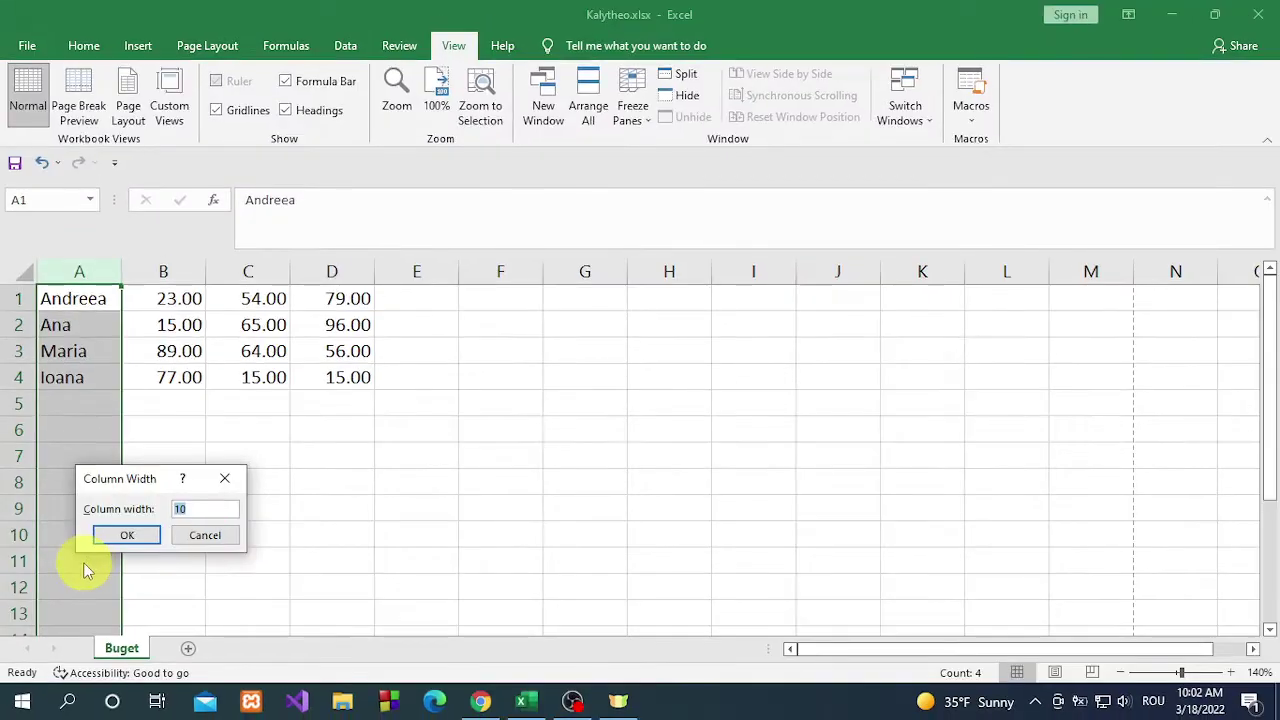
click(128, 535)
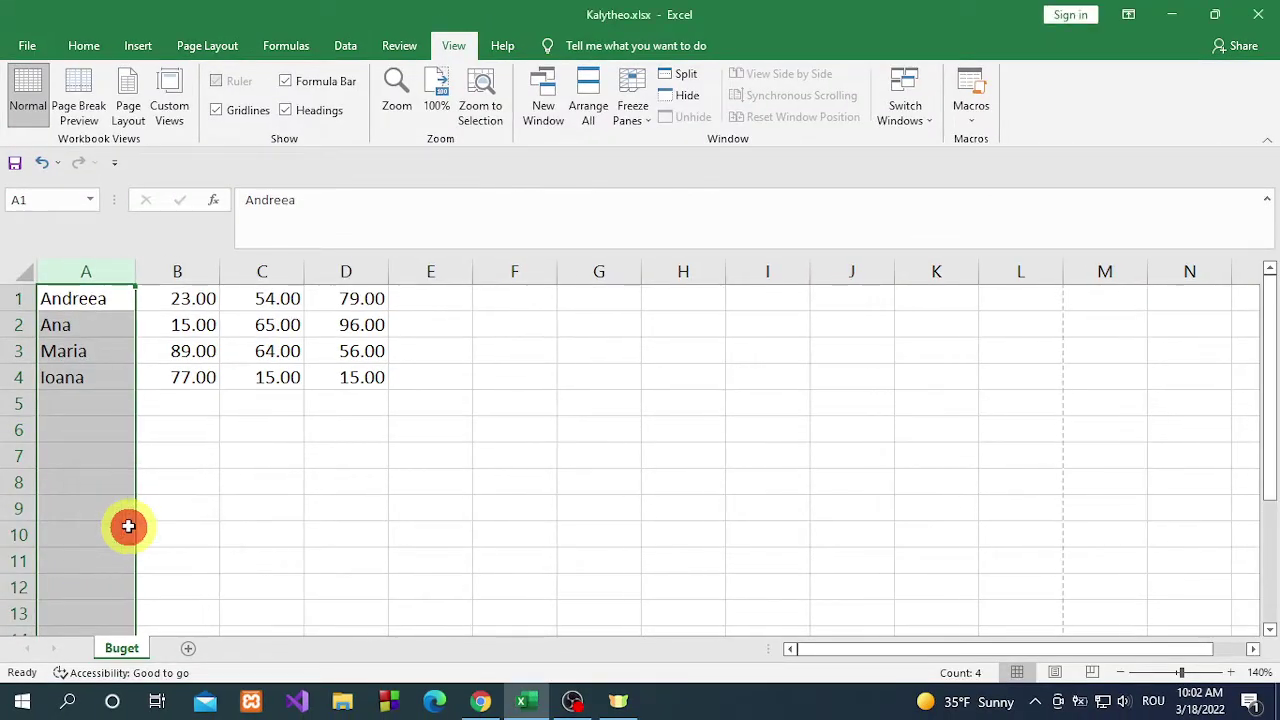
- Set row 1's height to 20, then bring the exercise PDF back up
right_click(18, 300)
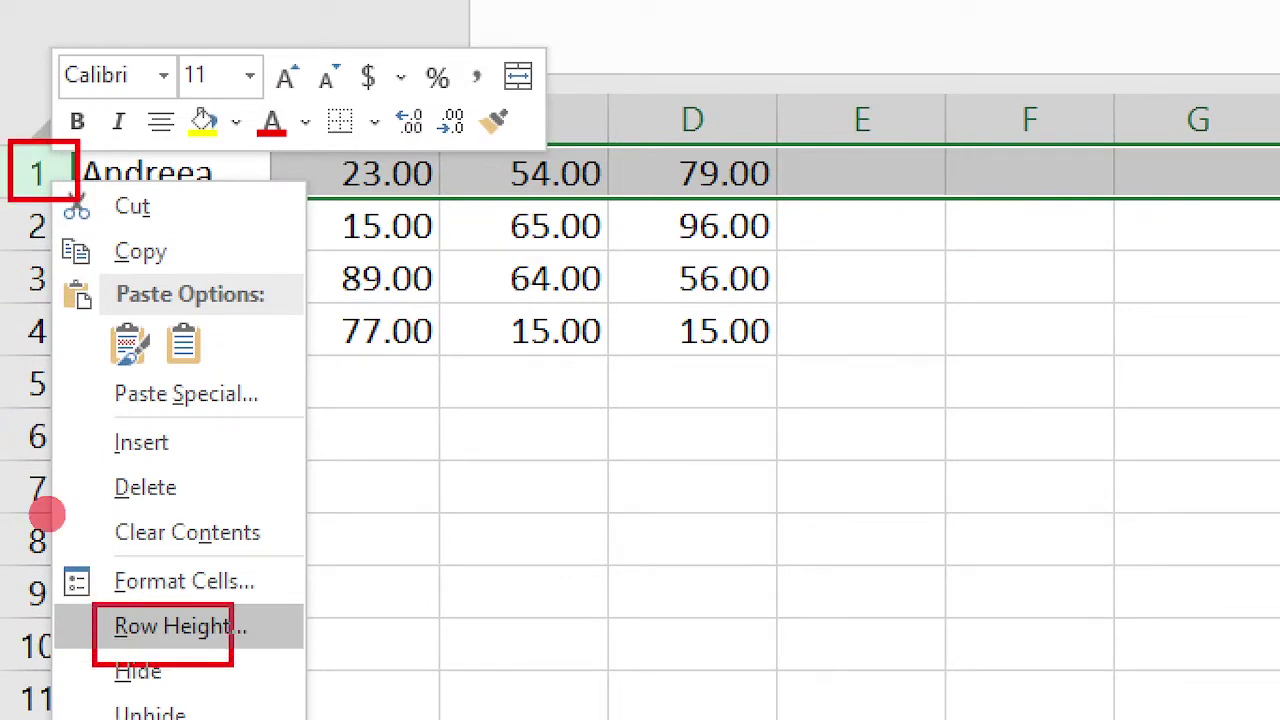
key(Escape)
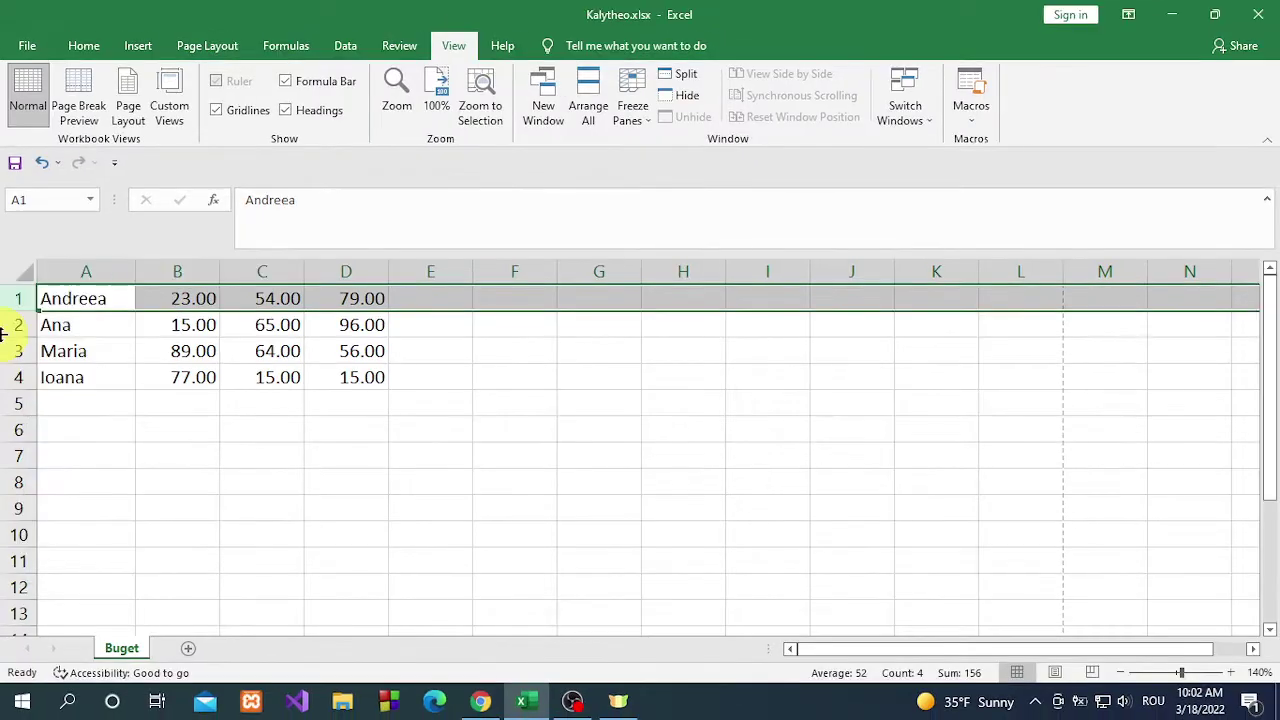
right_click(16, 303)
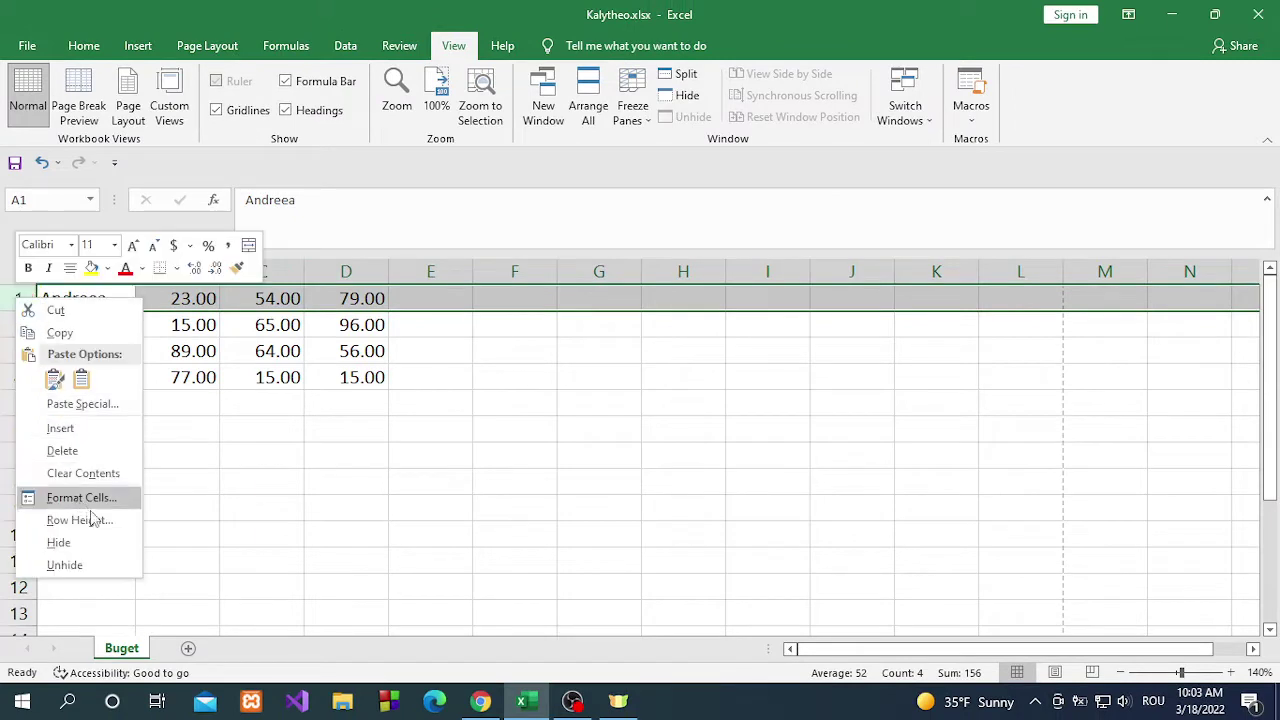
click(91, 520)
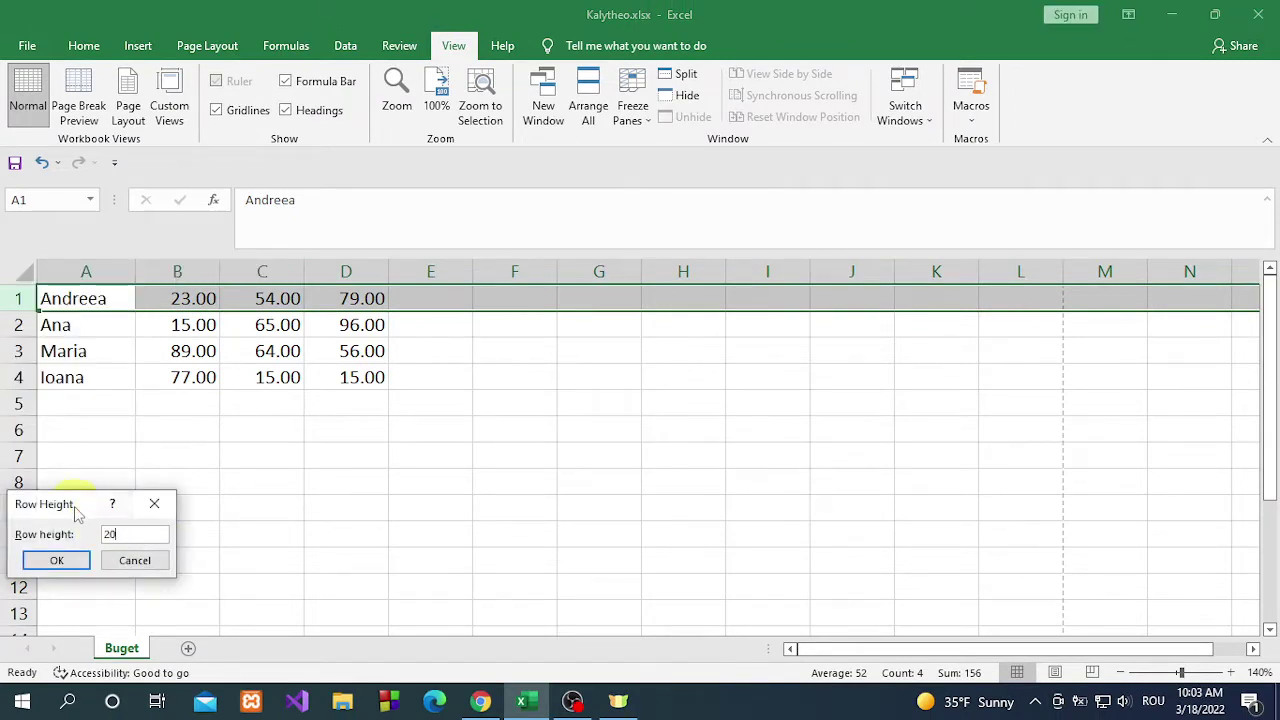
drag(75, 507, 274, 451)
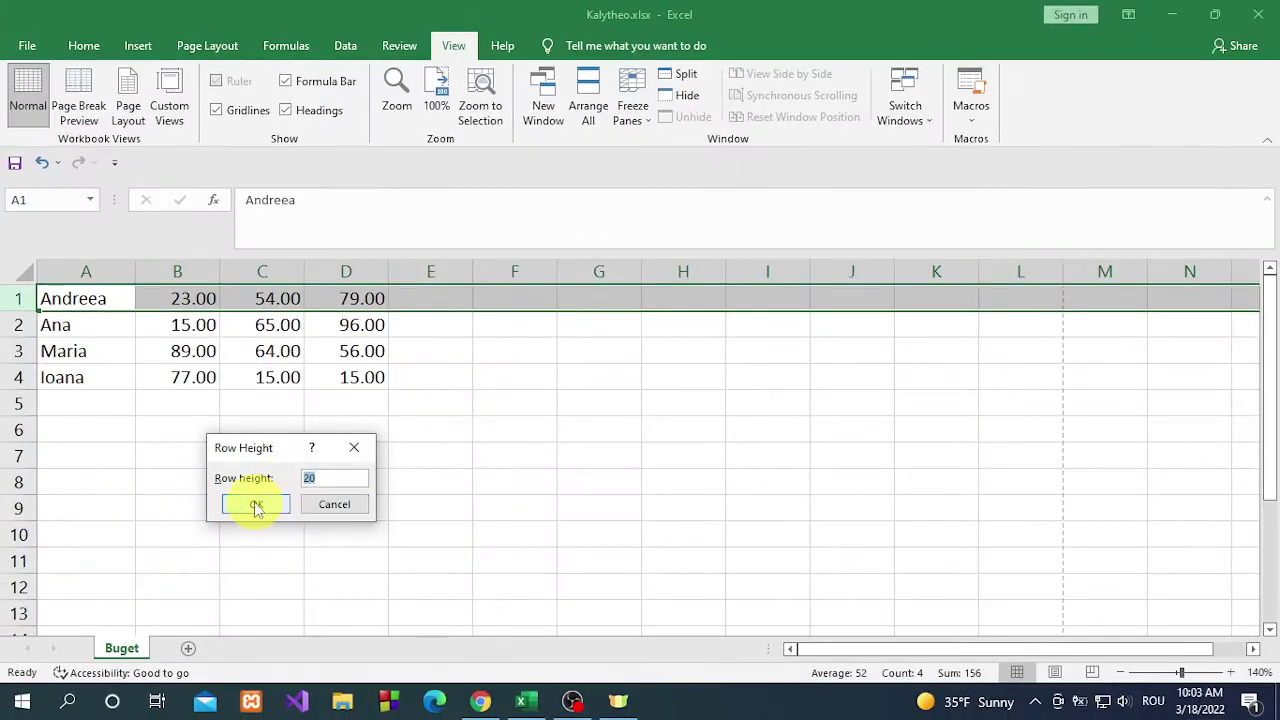
click(255, 500)
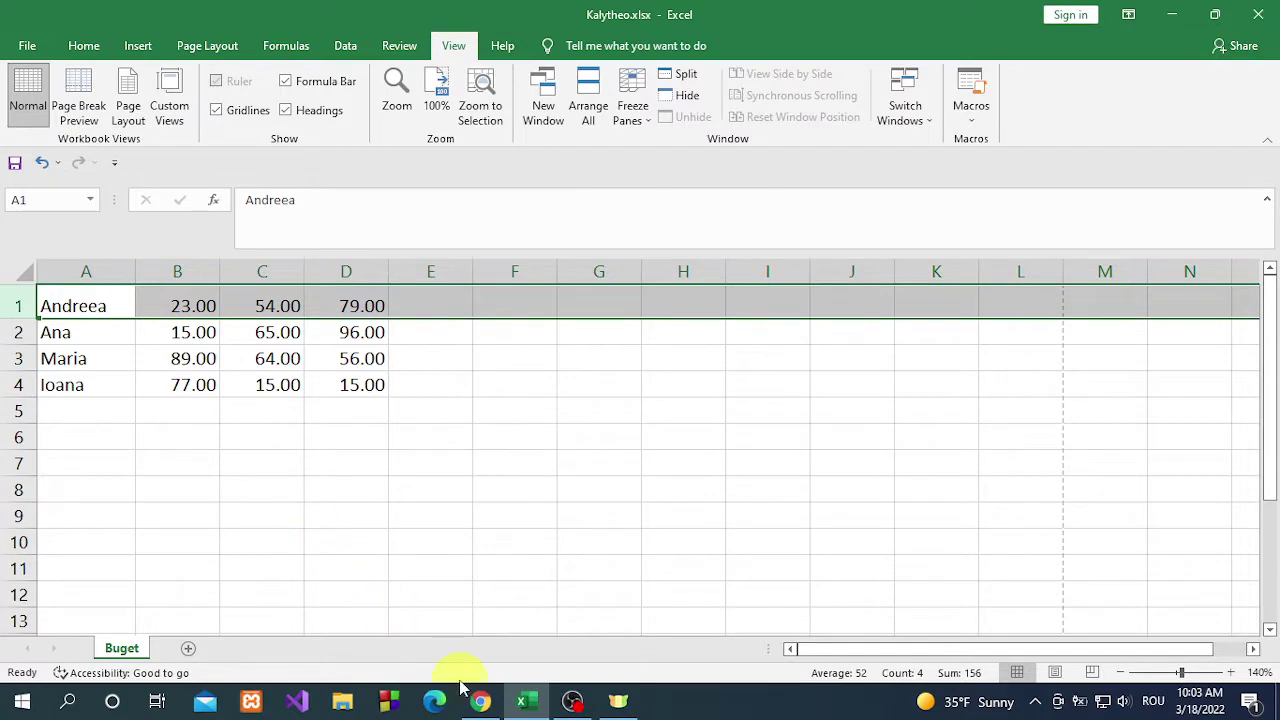
click(482, 702)
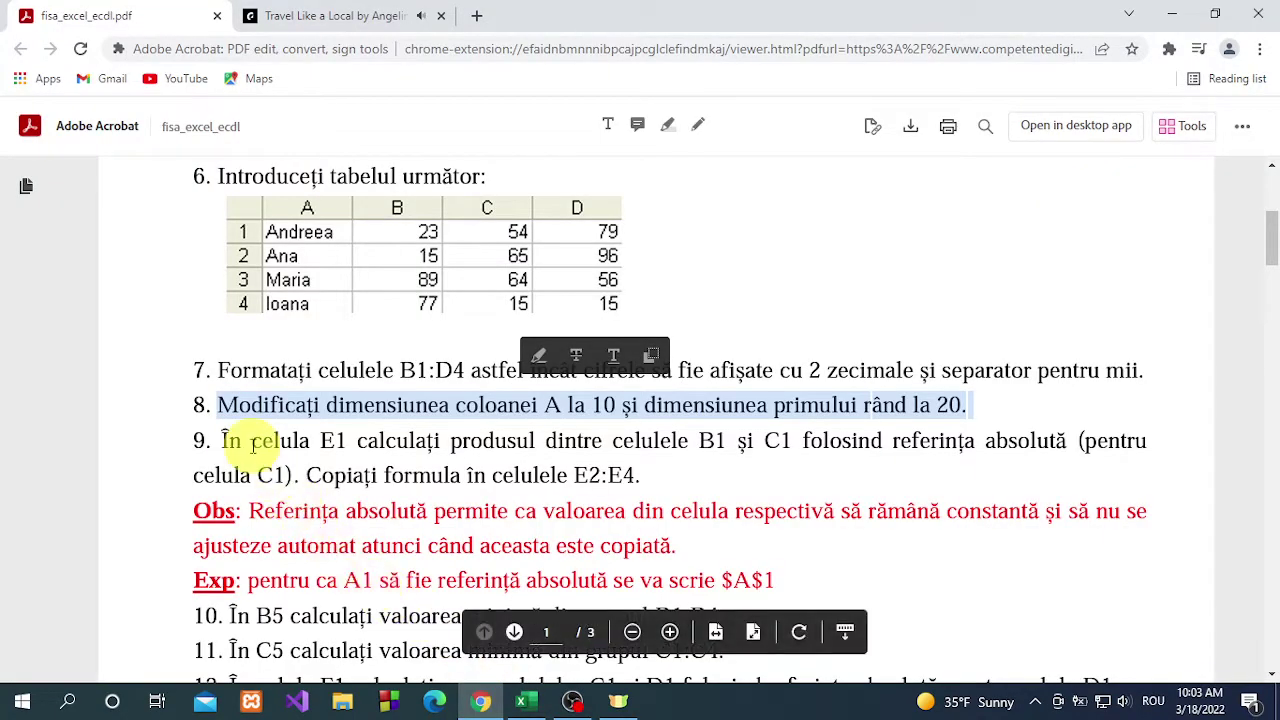
- Highlight exercise 9 in the PDF (E1 = B1 times absolute C1), then return to Excel
drag(222, 440, 782, 452)
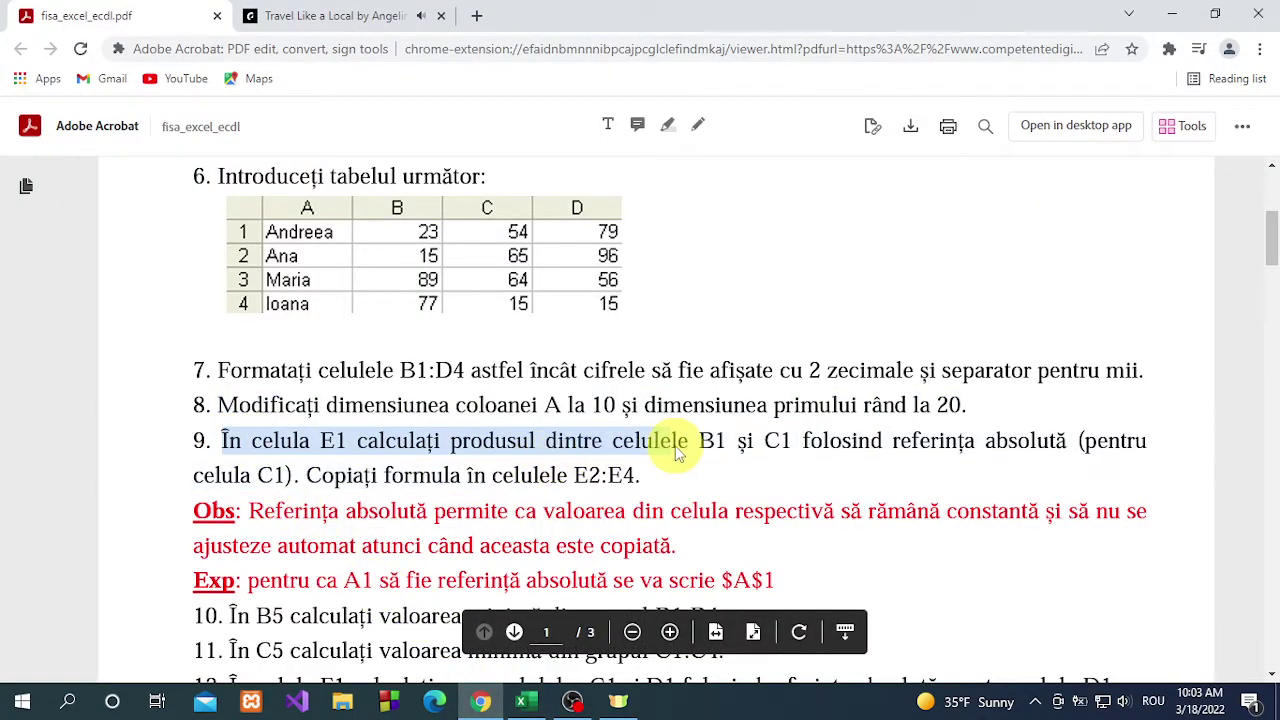
mouse_move(807, 452)
mouse_down()
mouse_move(854, 476)
mouse_move(305, 497)
mouse_up()
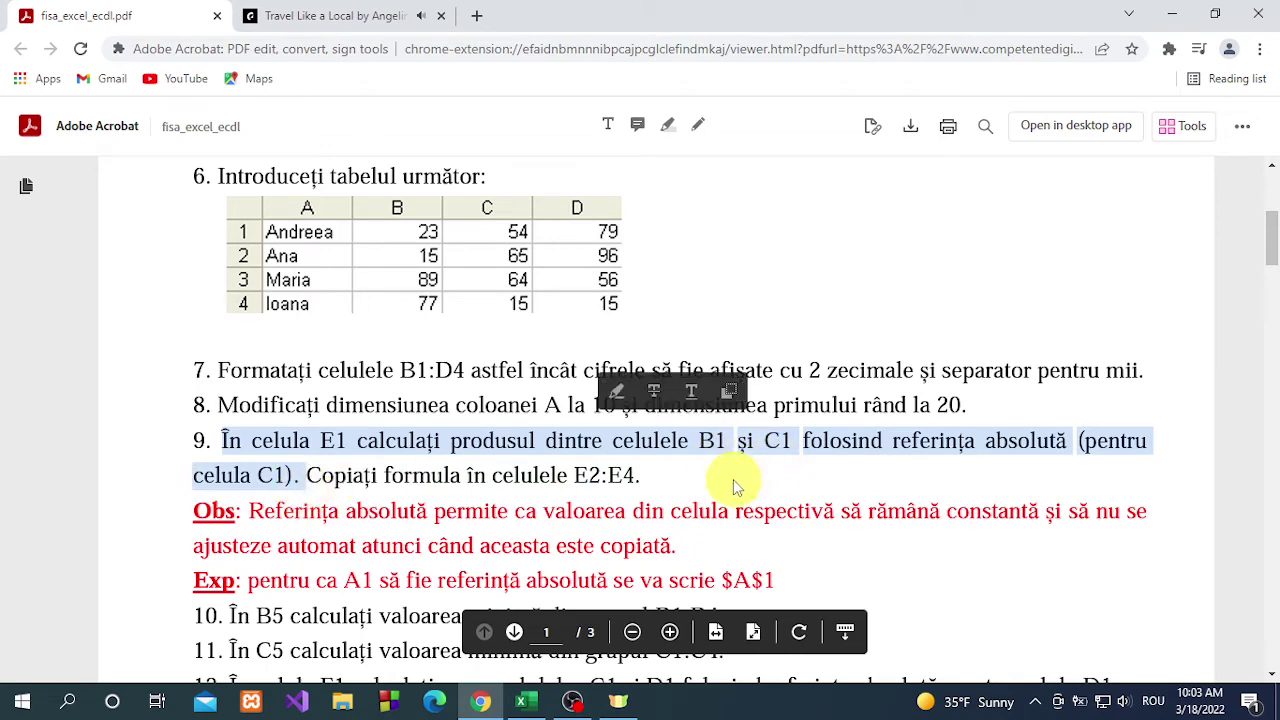
click(533, 705)
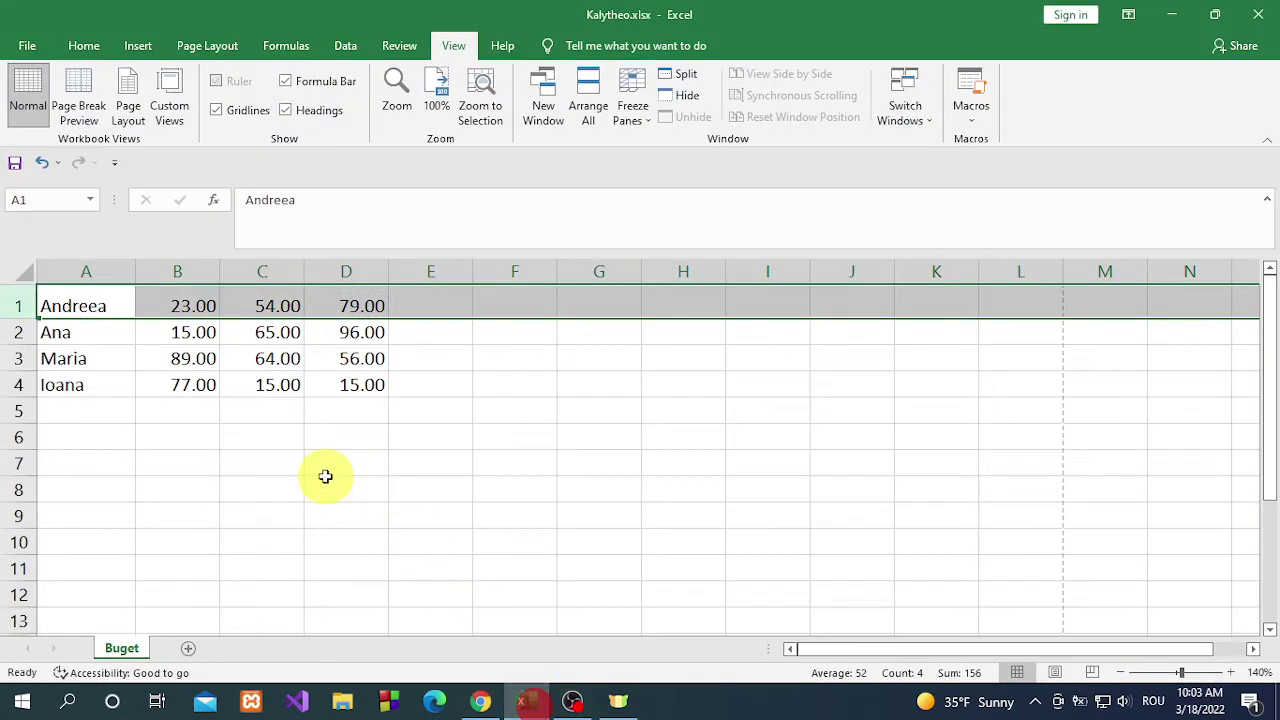
- Enter =B1*$C$1 in E1, using F4 for the absolute reference, giving 1242
click(447, 310)
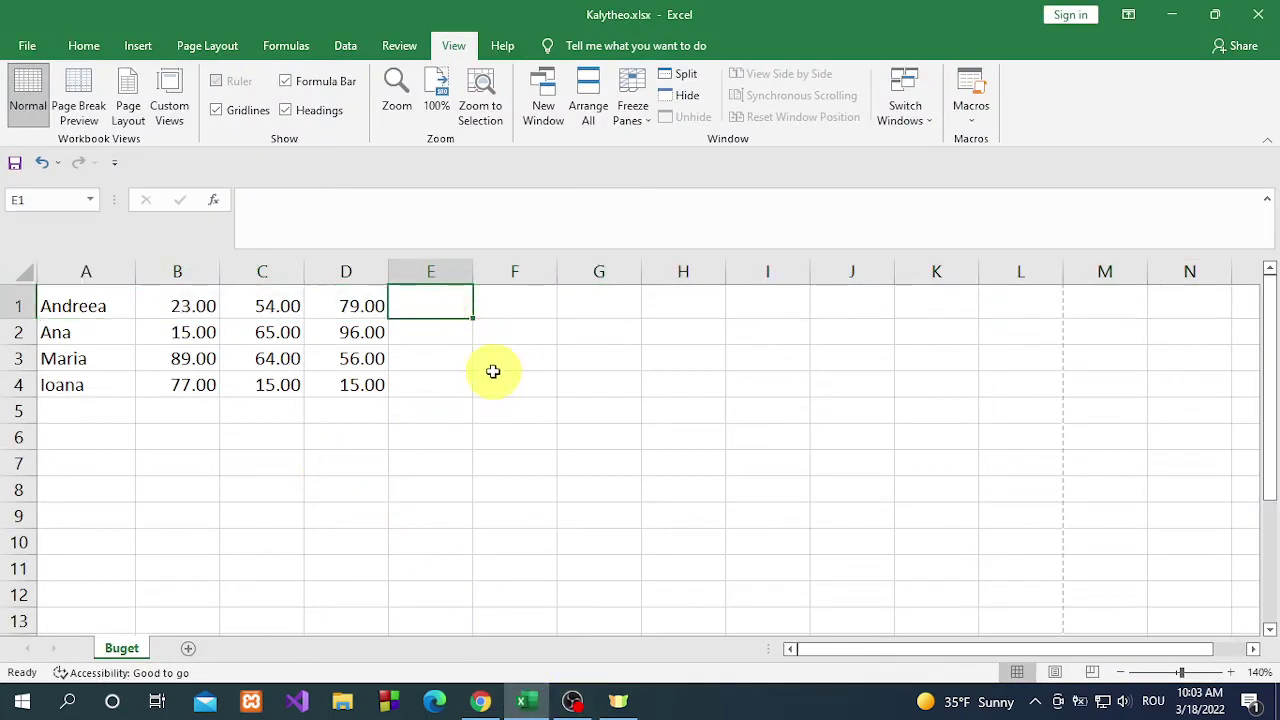
text(=)
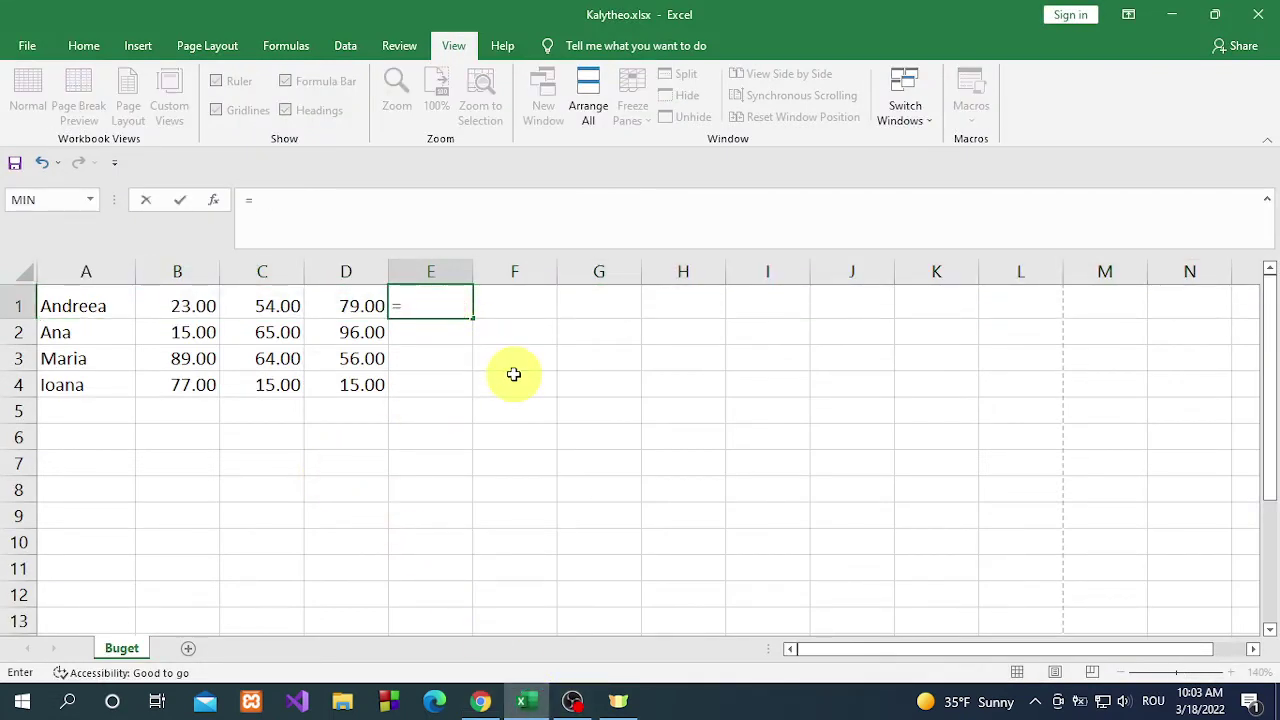
text(B1*)
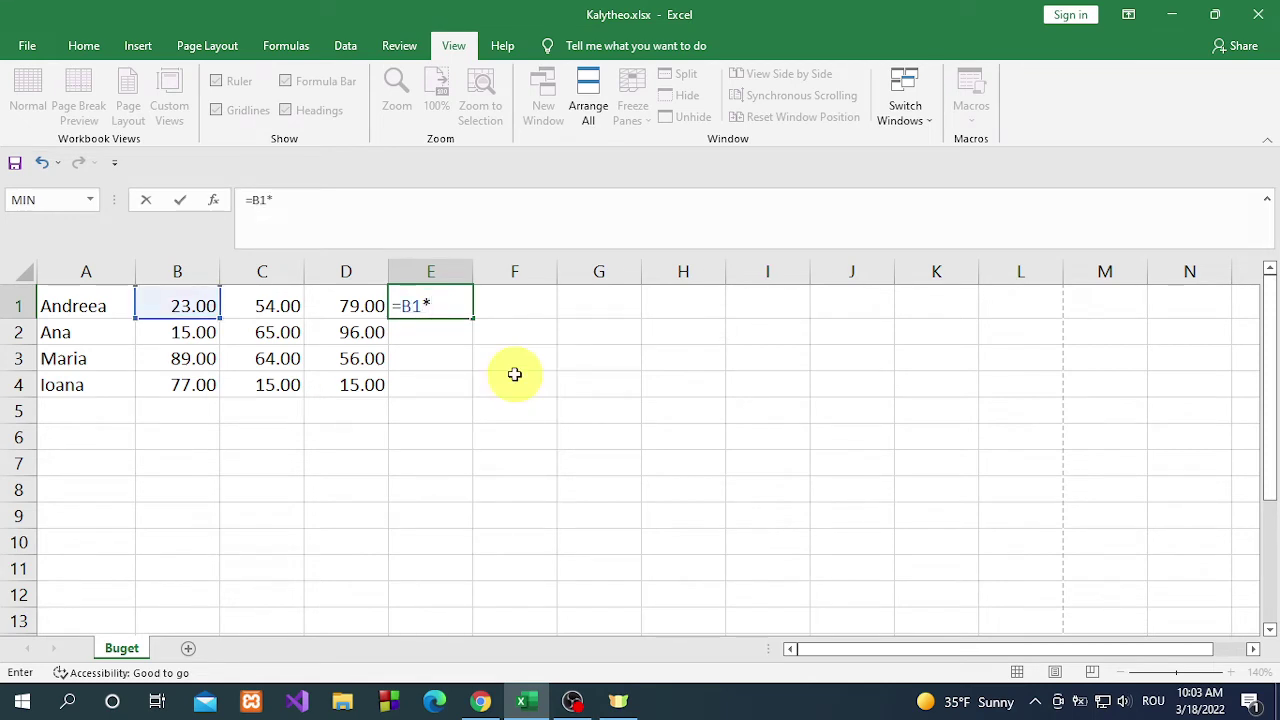
text(C1)
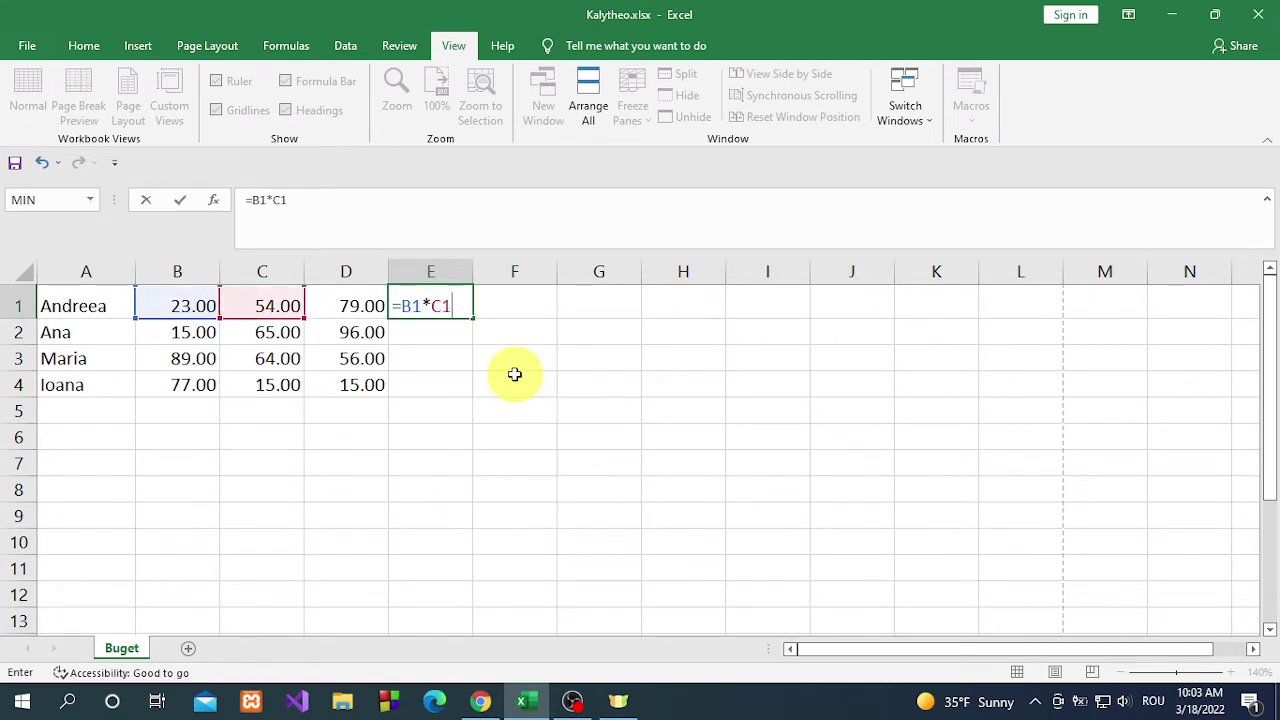
click(445, 309)
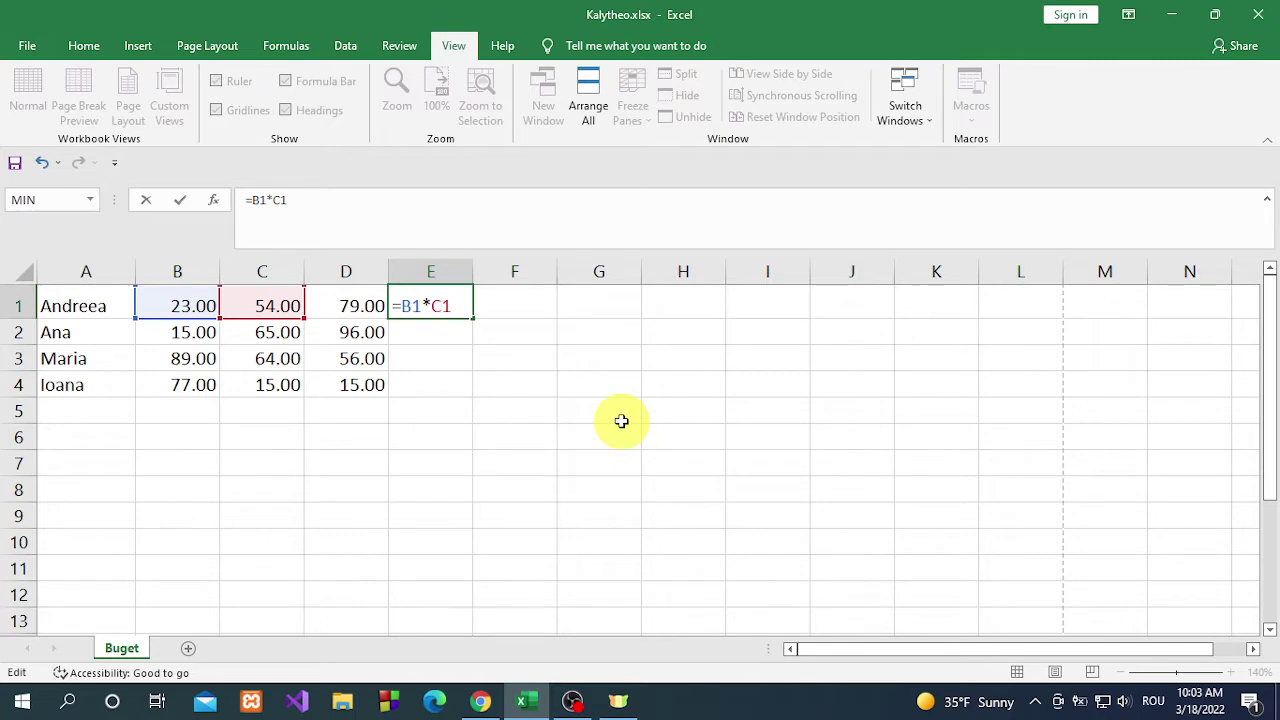
key(F4)
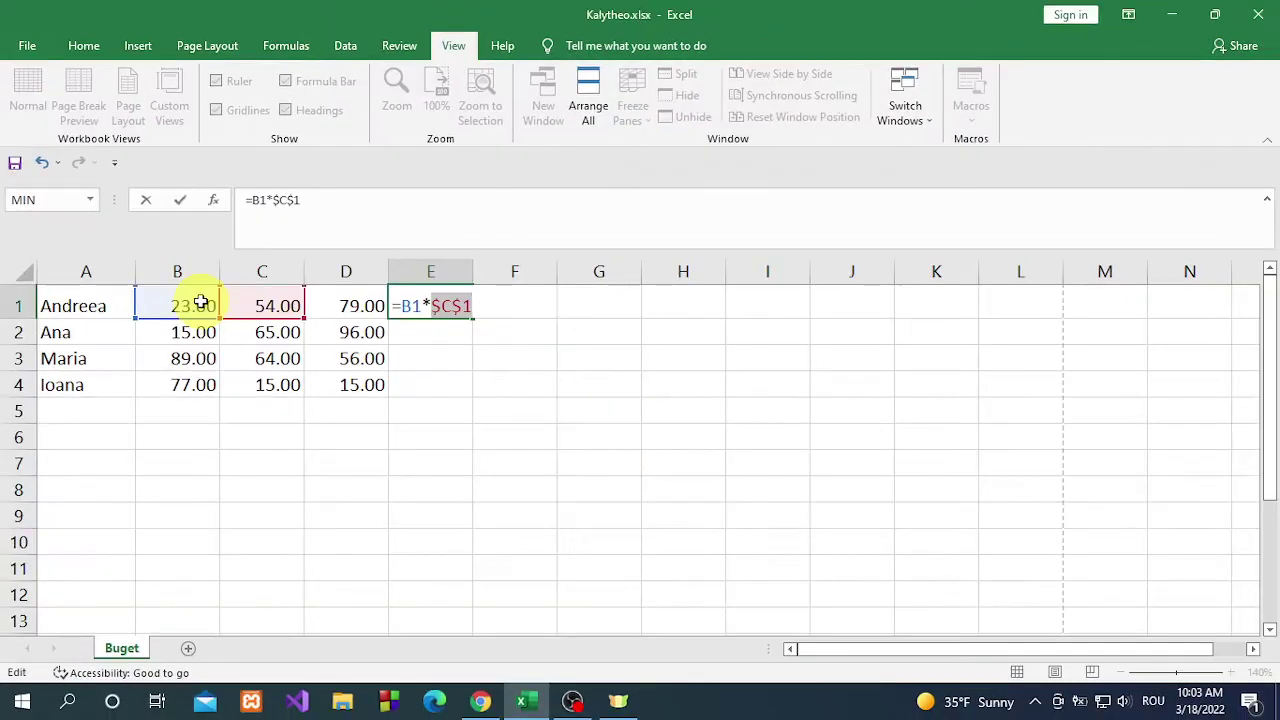
key(Return)
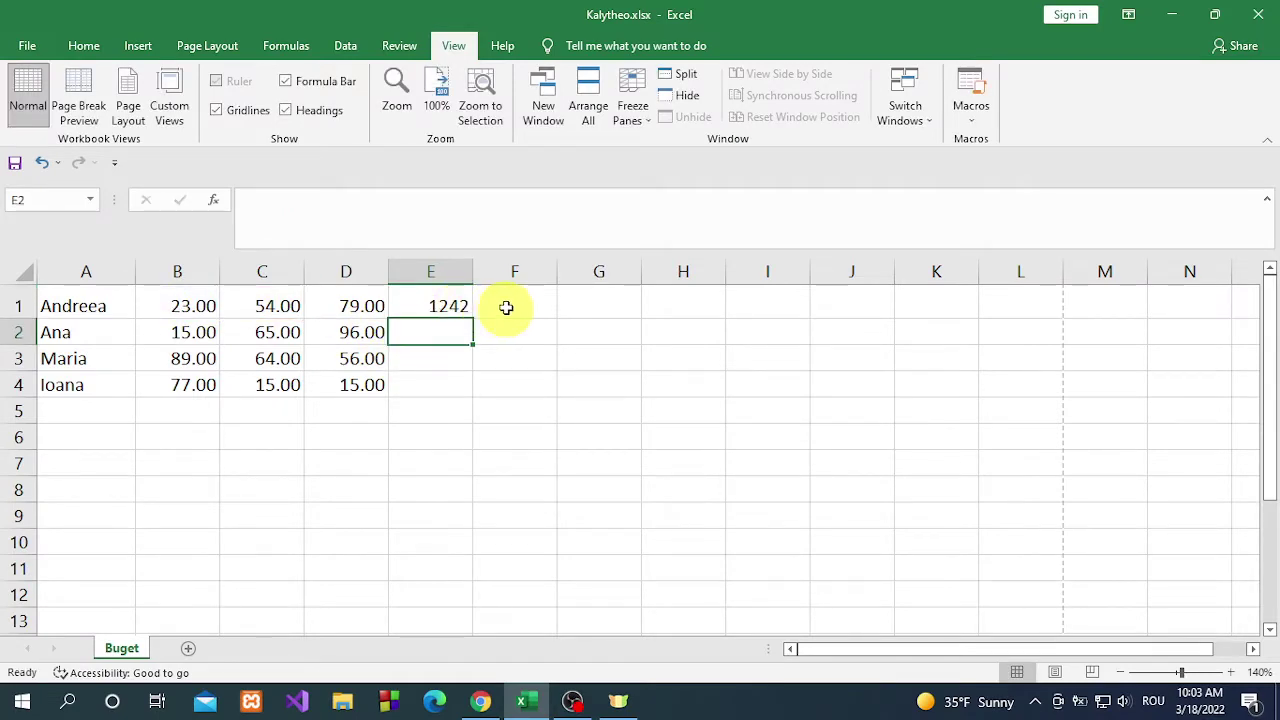
click(523, 302)
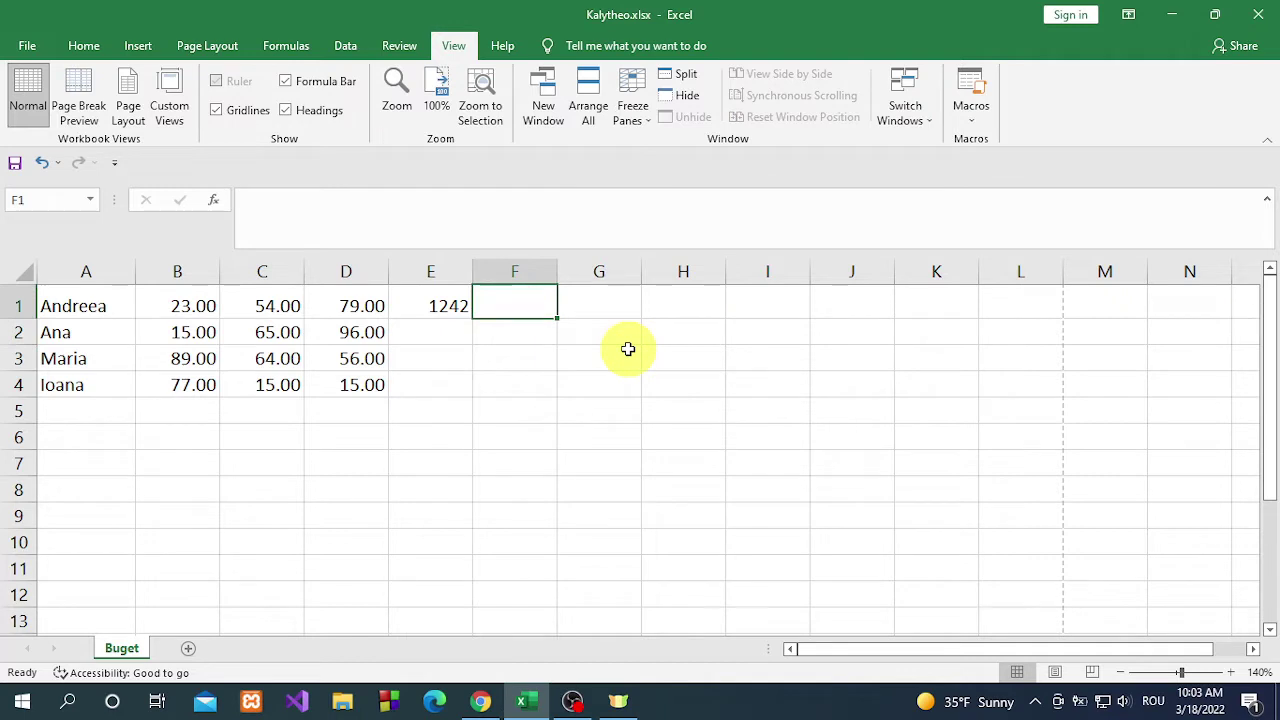
- Type 'pentru referința absolută am apăsat tasta F4' in F1, then go back to the PDF
text(p)
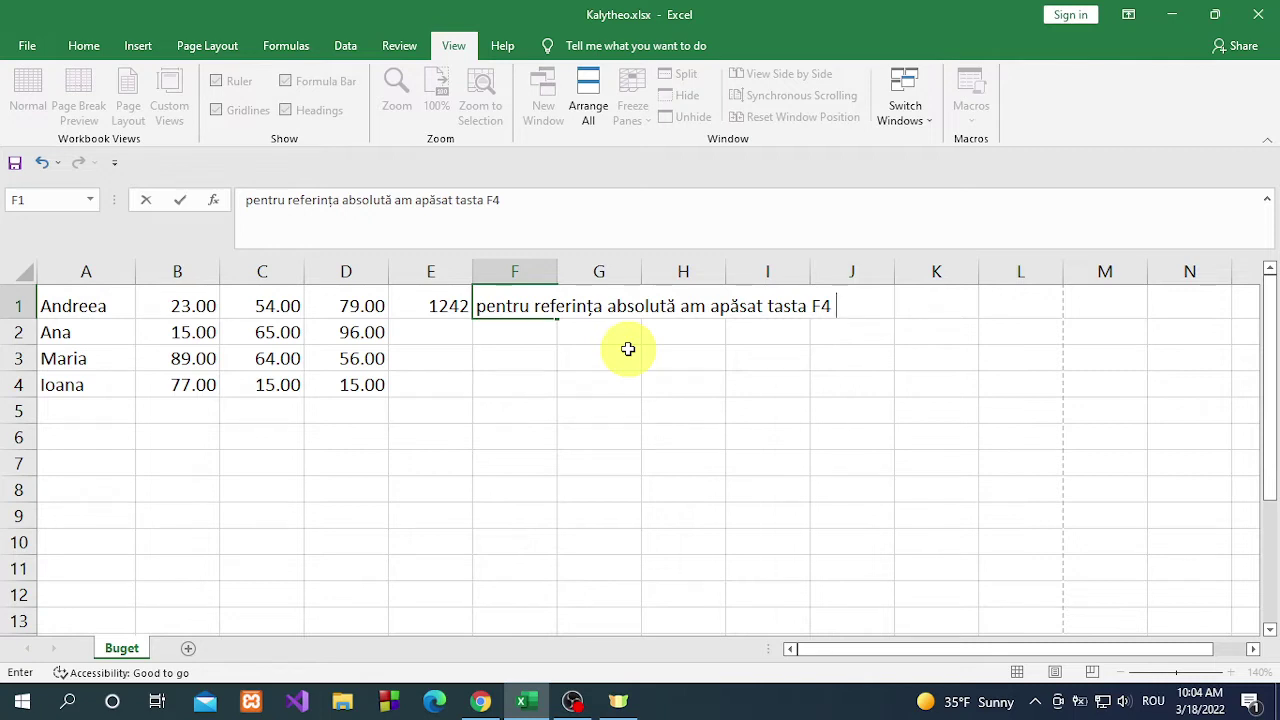
click(452, 331)
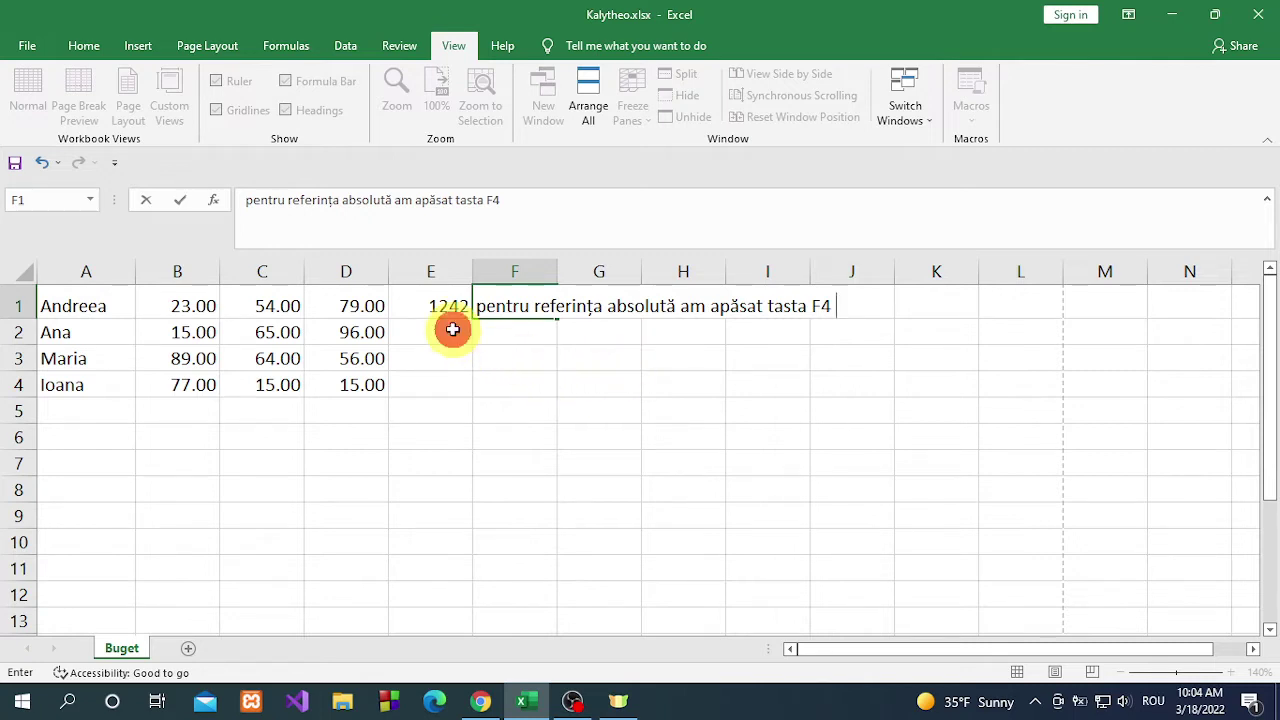
click(482, 703)
- Highlight 'Copiați formula în celulele E2:E4' in the PDF, then return to Excel
click(350, 485)
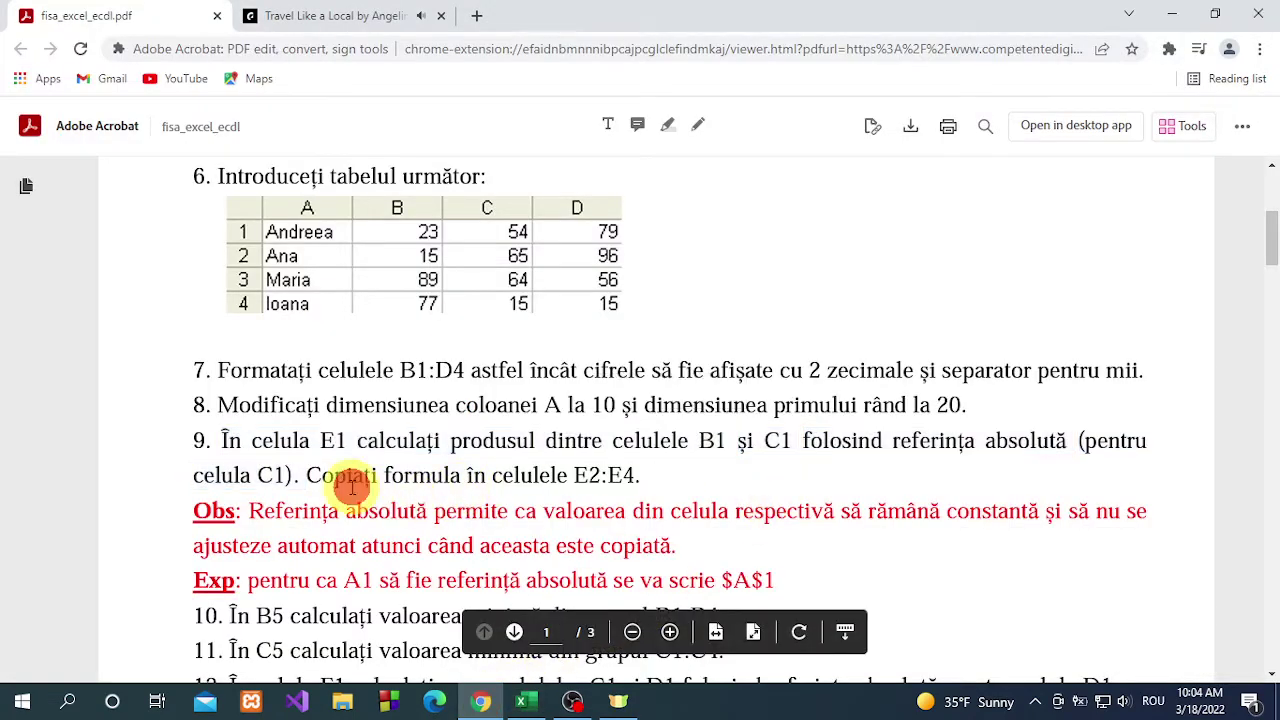
drag(305, 475, 664, 477)
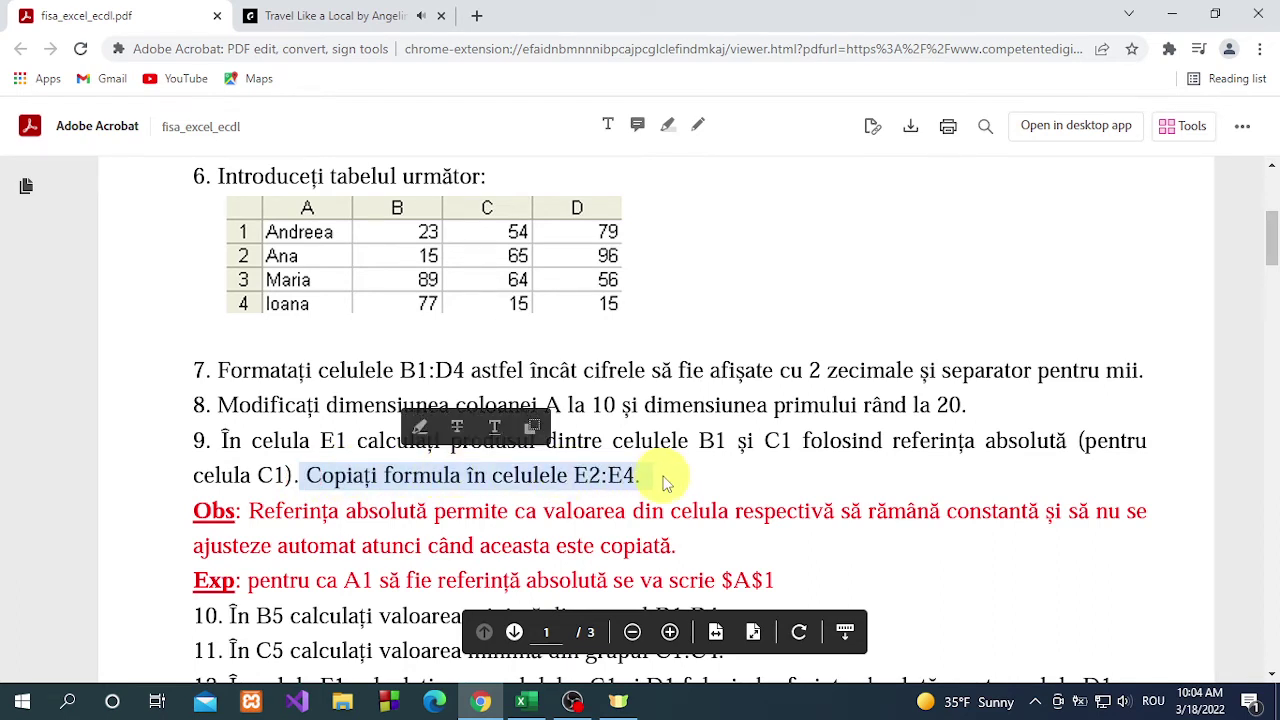
click(531, 705)
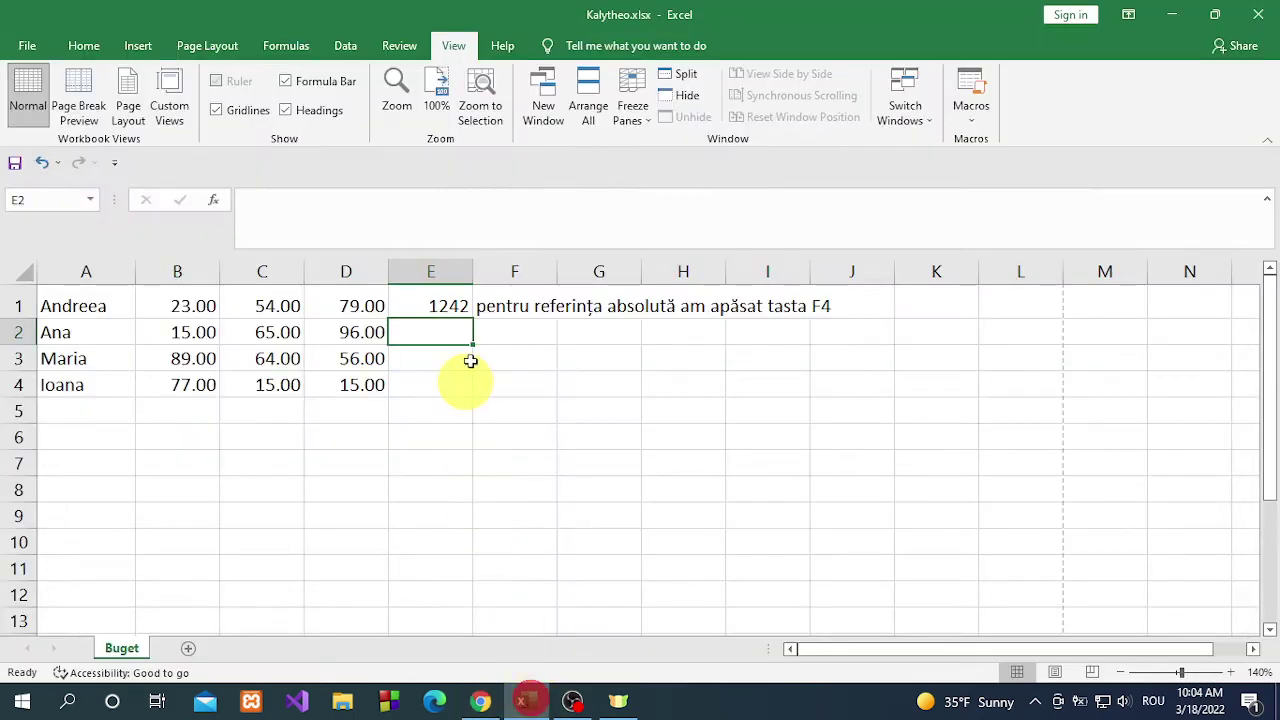
- Fill E1's formula down to E4 and check E2:E4 keep $C$1 (810, 4806, 4158)
click(452, 306)
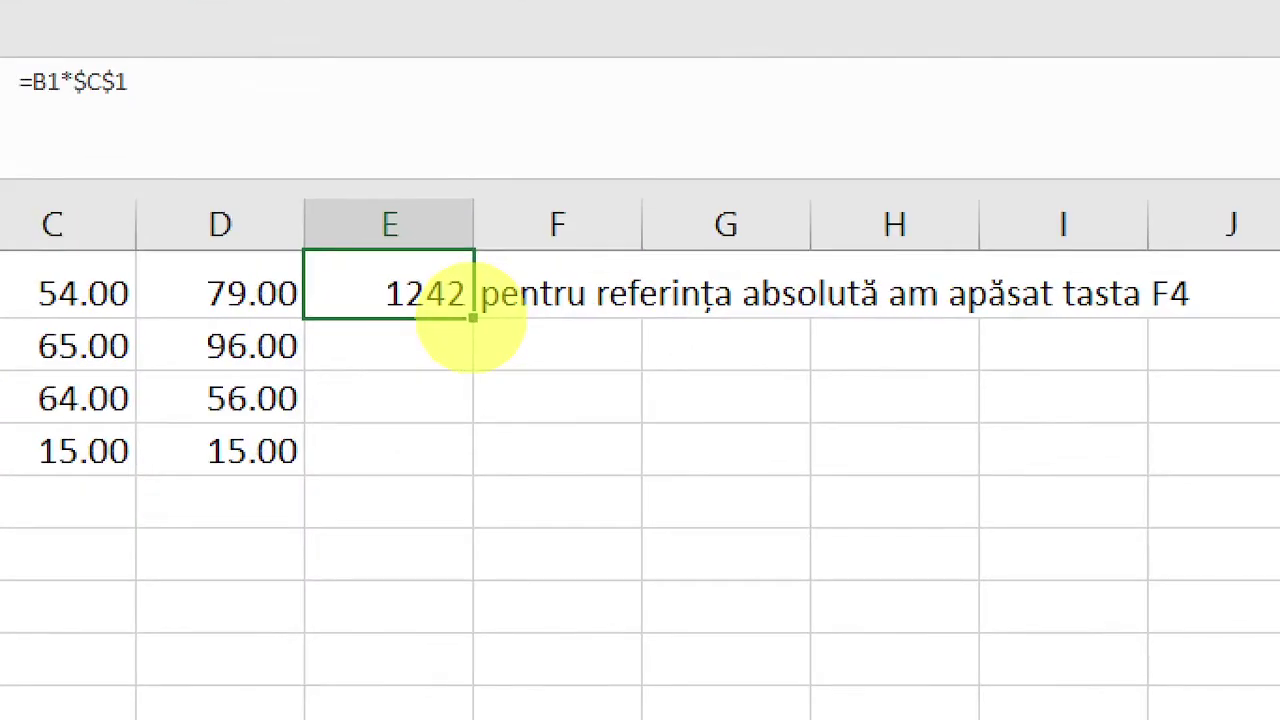
drag(473, 318, 473, 319)
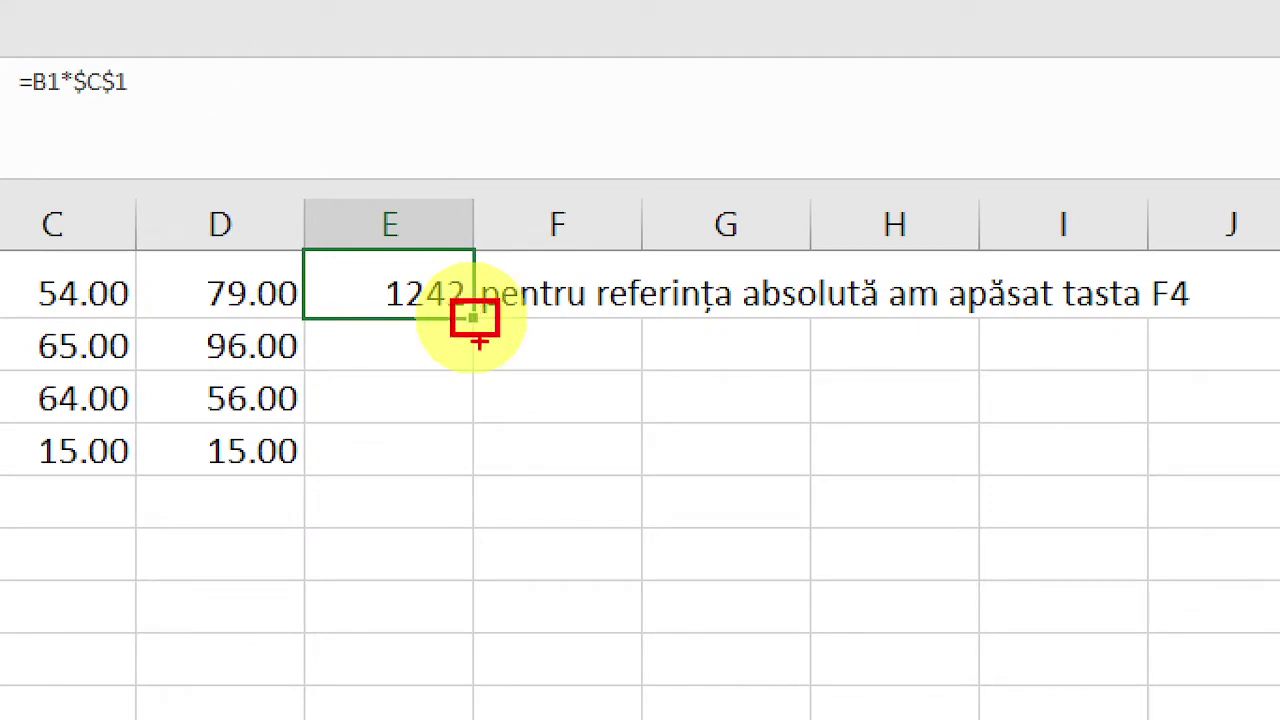
drag(475, 320, 475, 322)
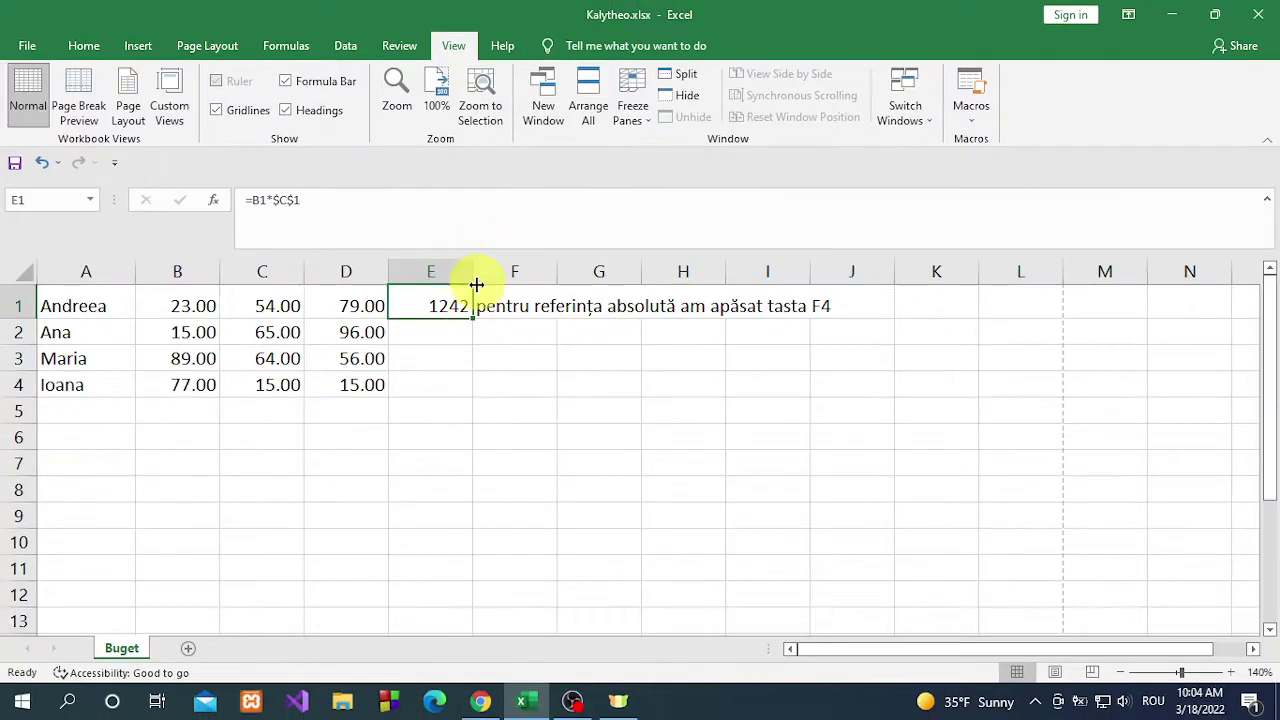
drag(474, 320, 477, 385)
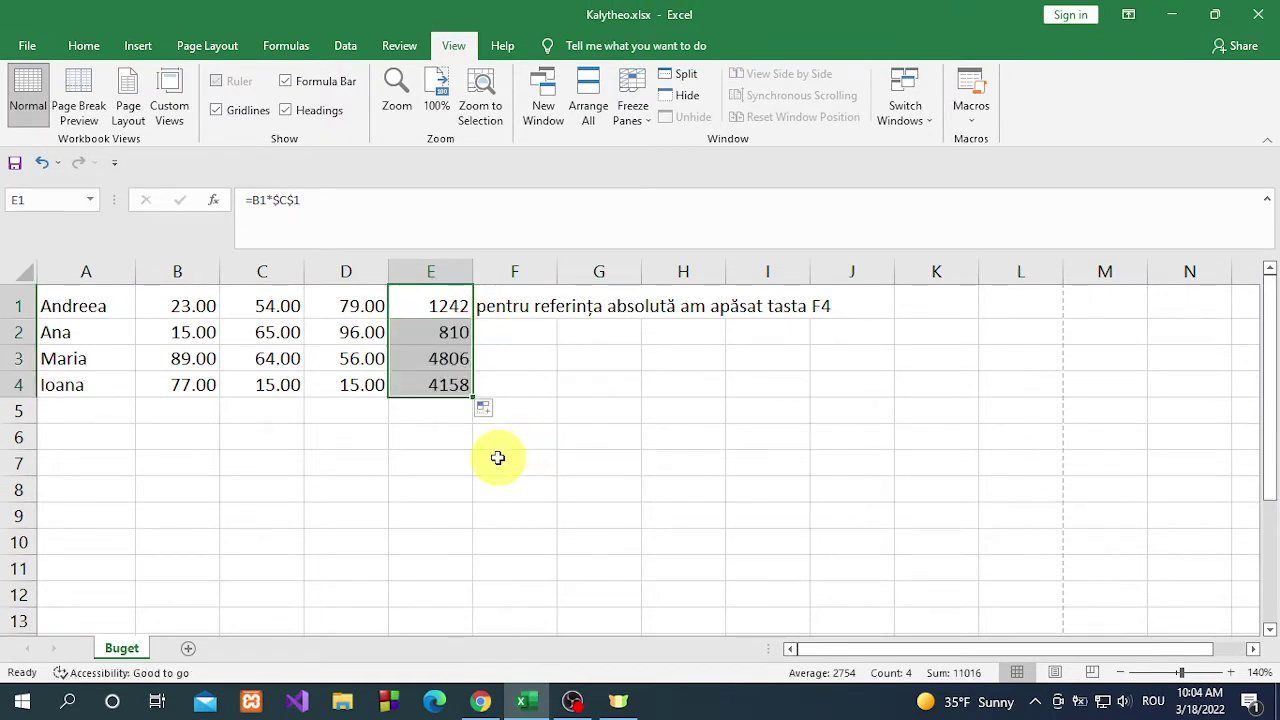
click(452, 332)
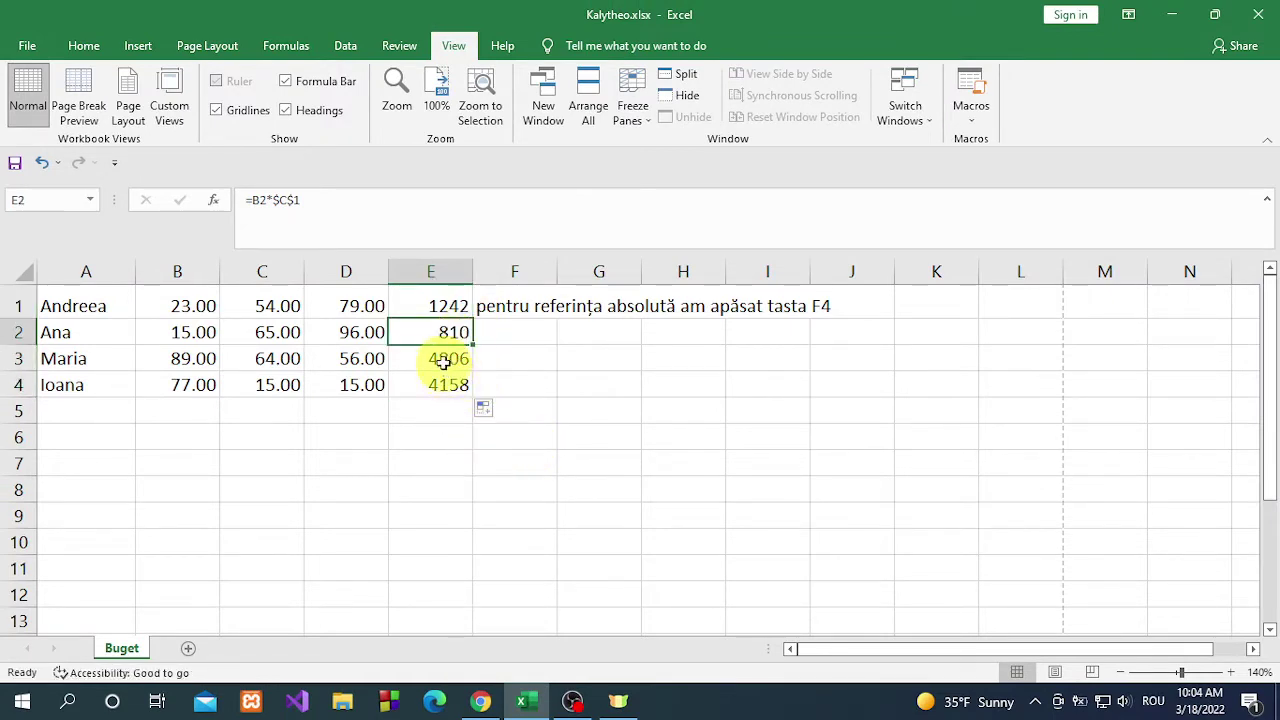
click(443, 357)
click(440, 385)
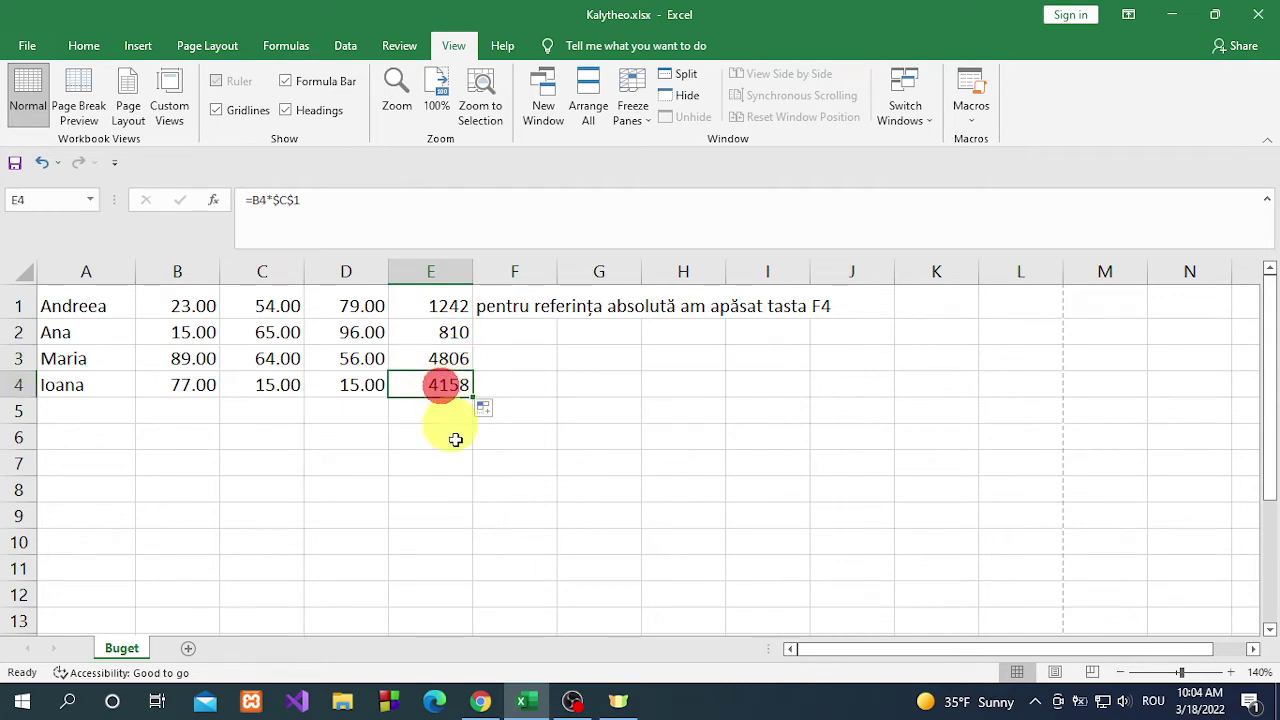
- Scroll the exercise PDF to item 10 (minimum of B1:B4) and highlight it
click(481, 703)
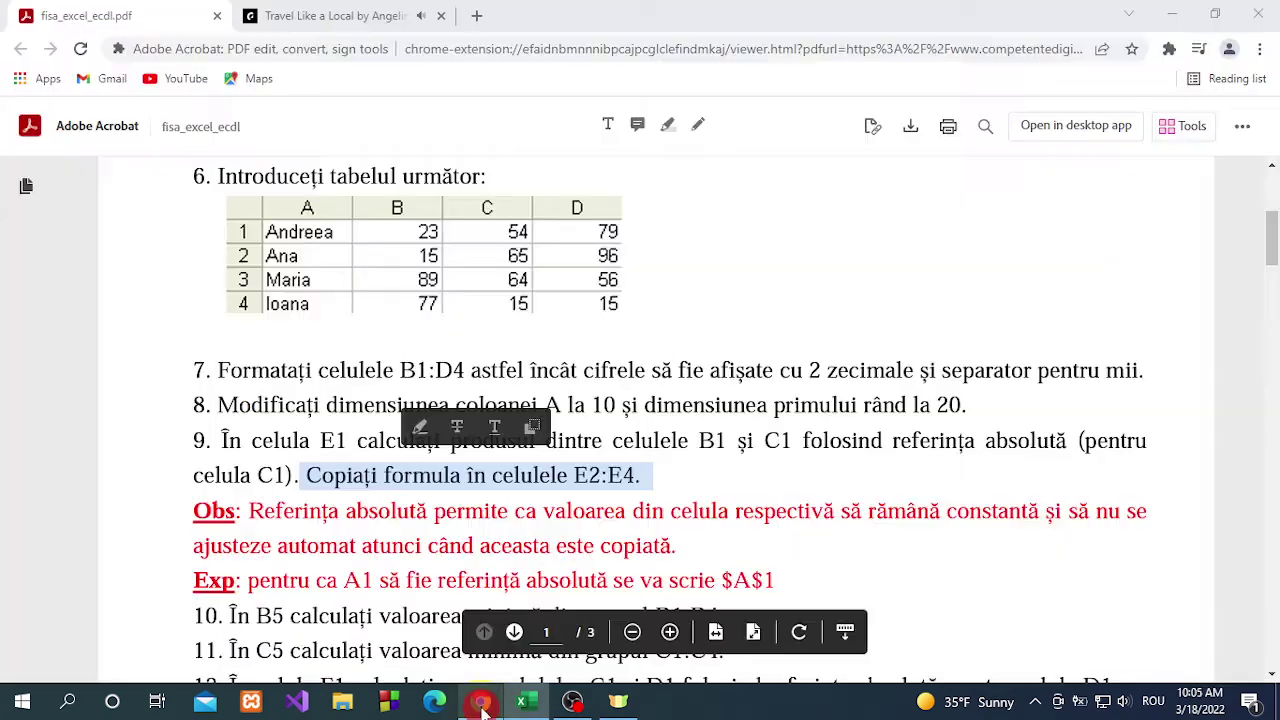
scroll(508, 535, down, 2)
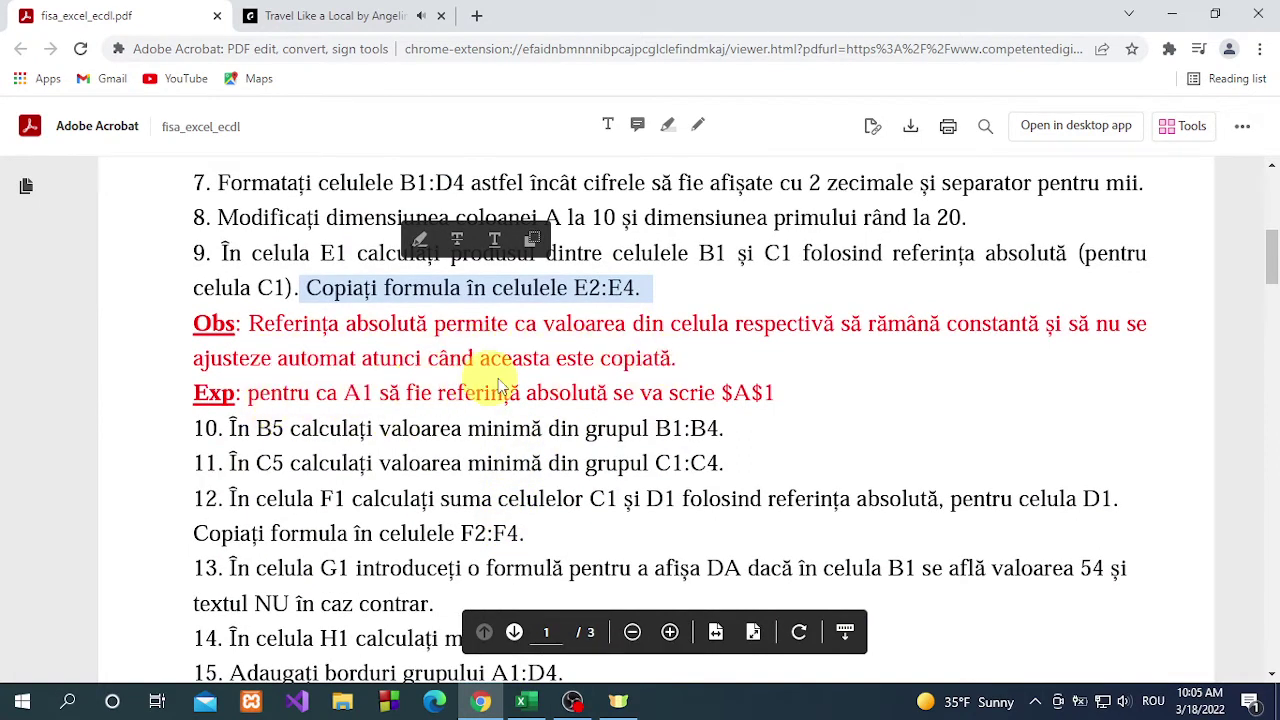
scroll(625, 372, down, 2)
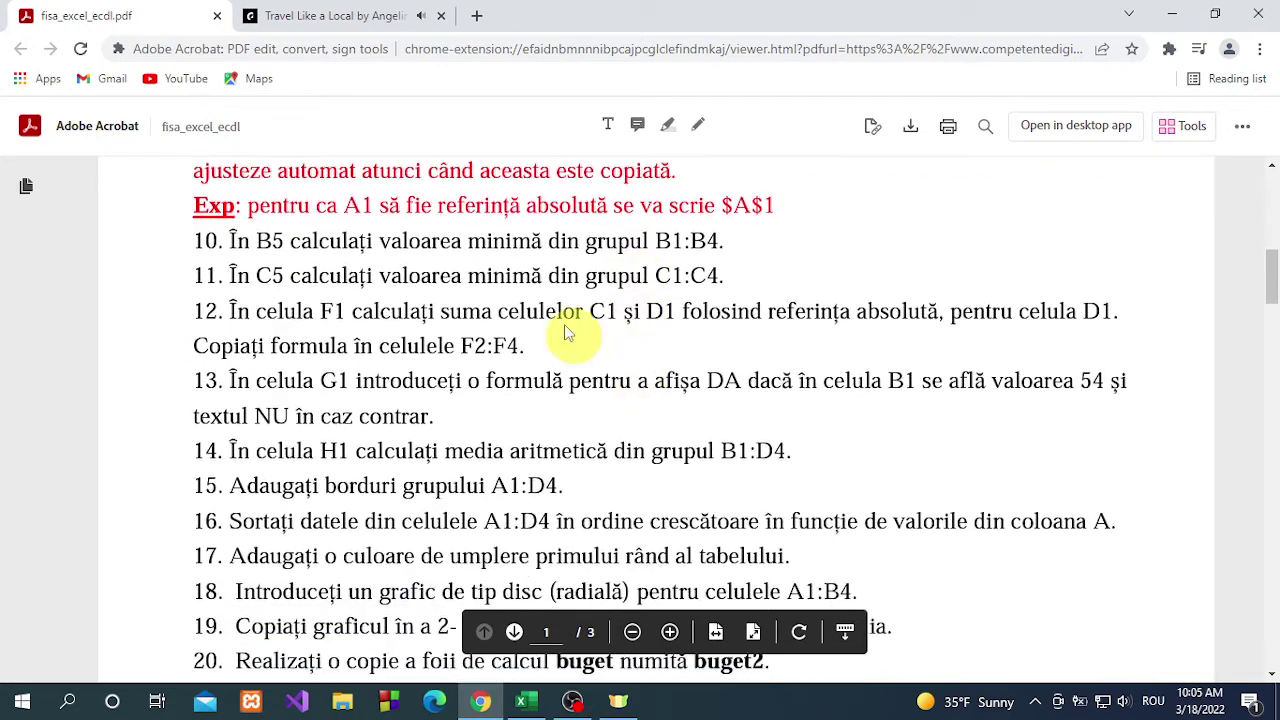
drag(230, 241, 740, 243)
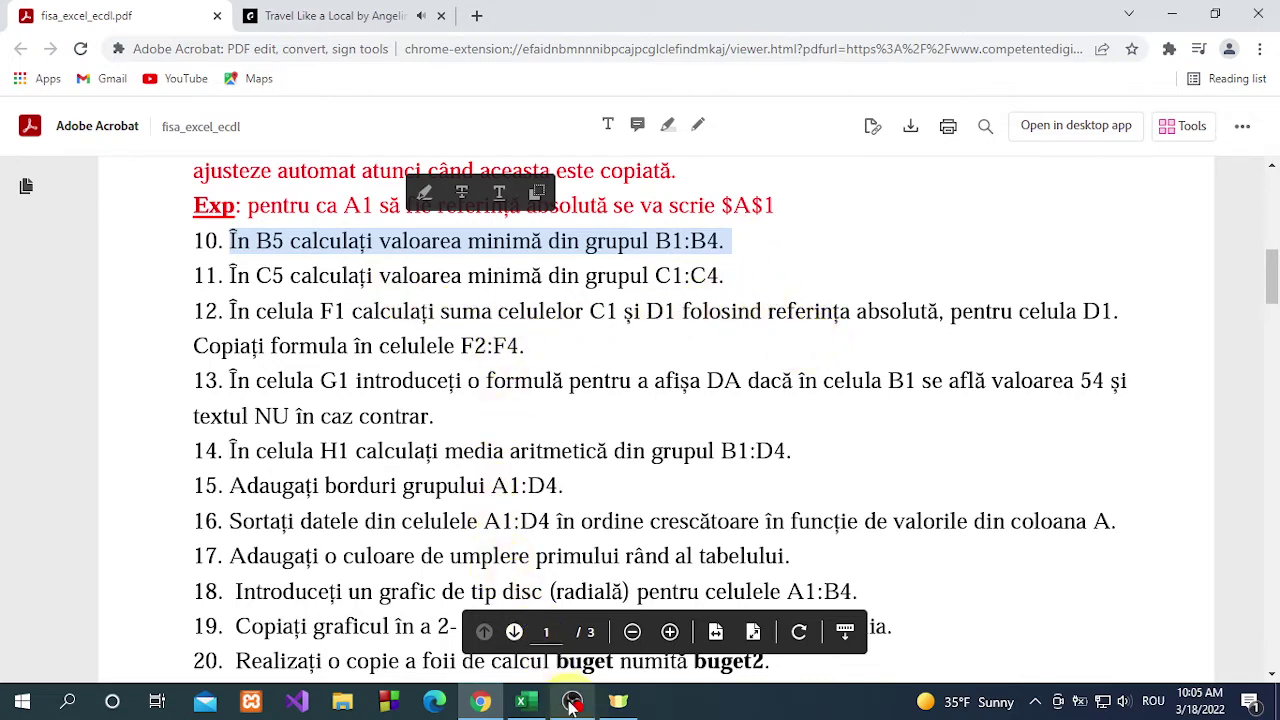
click(521, 701)
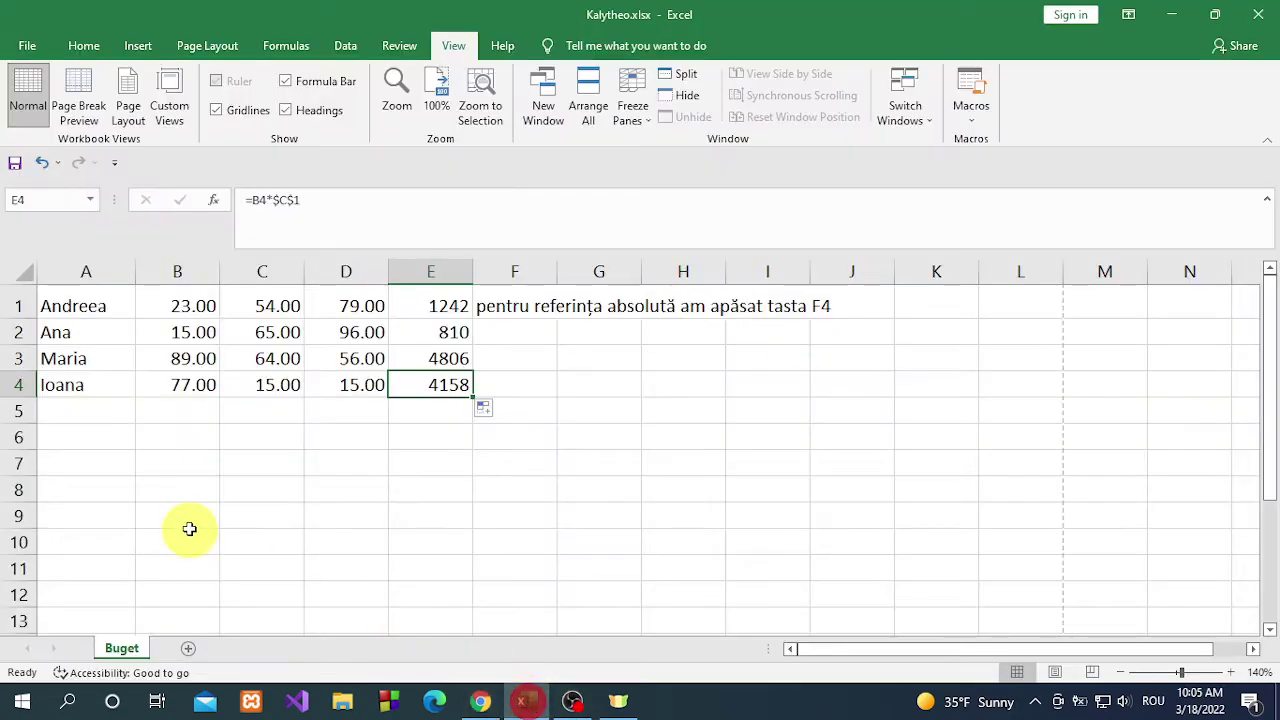
- Insert =MIN(B1:B4) into B5 with Insert Function, giving 15.00
click(194, 410)
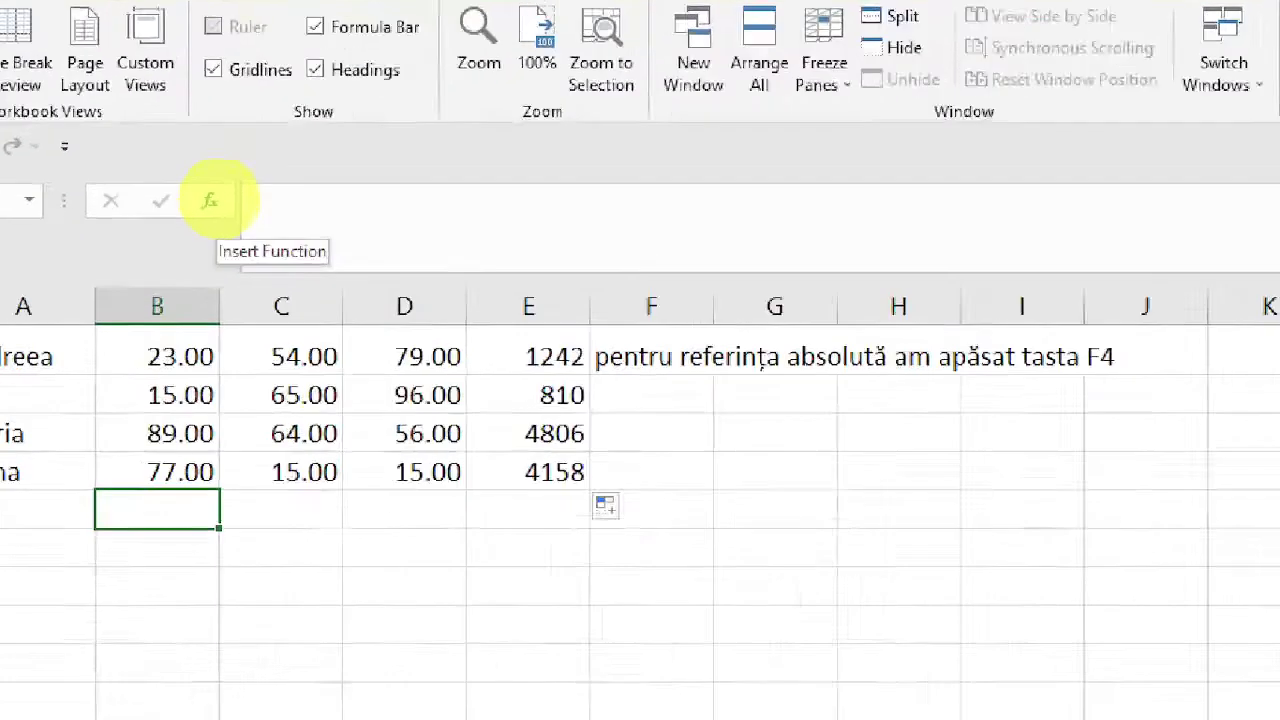
click(218, 199)
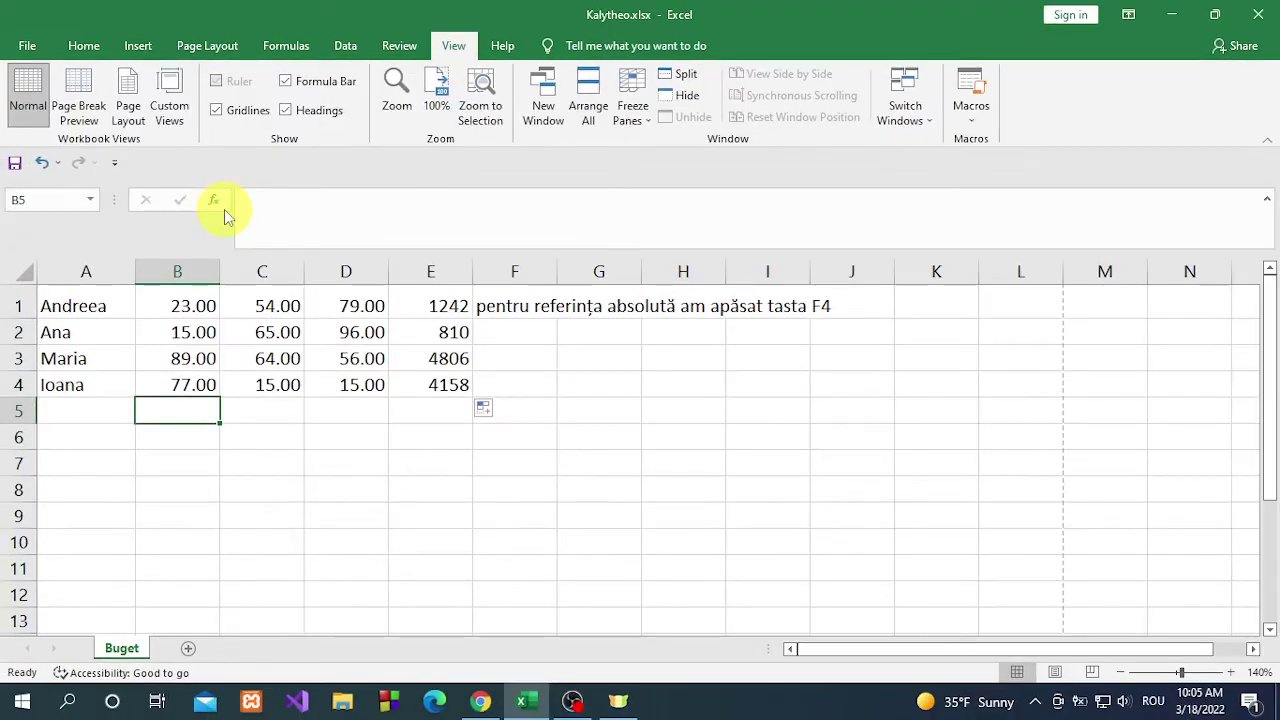
click(213, 200)
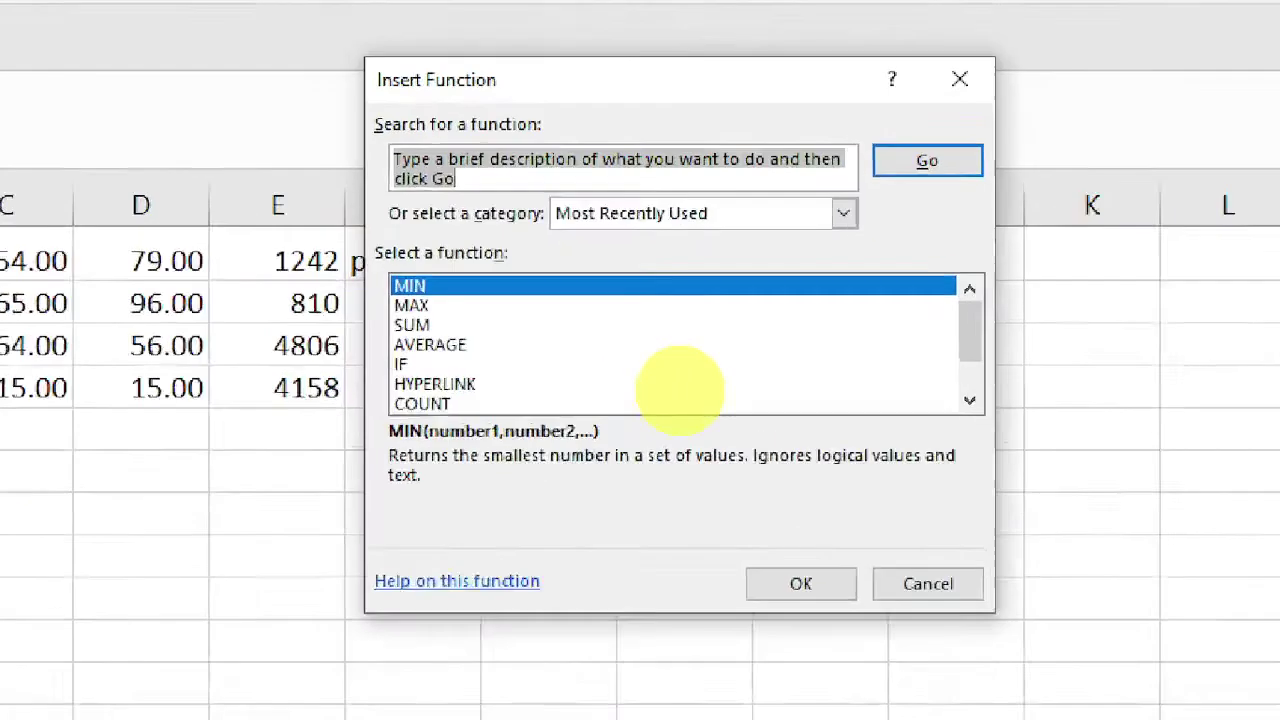
click(672, 367)
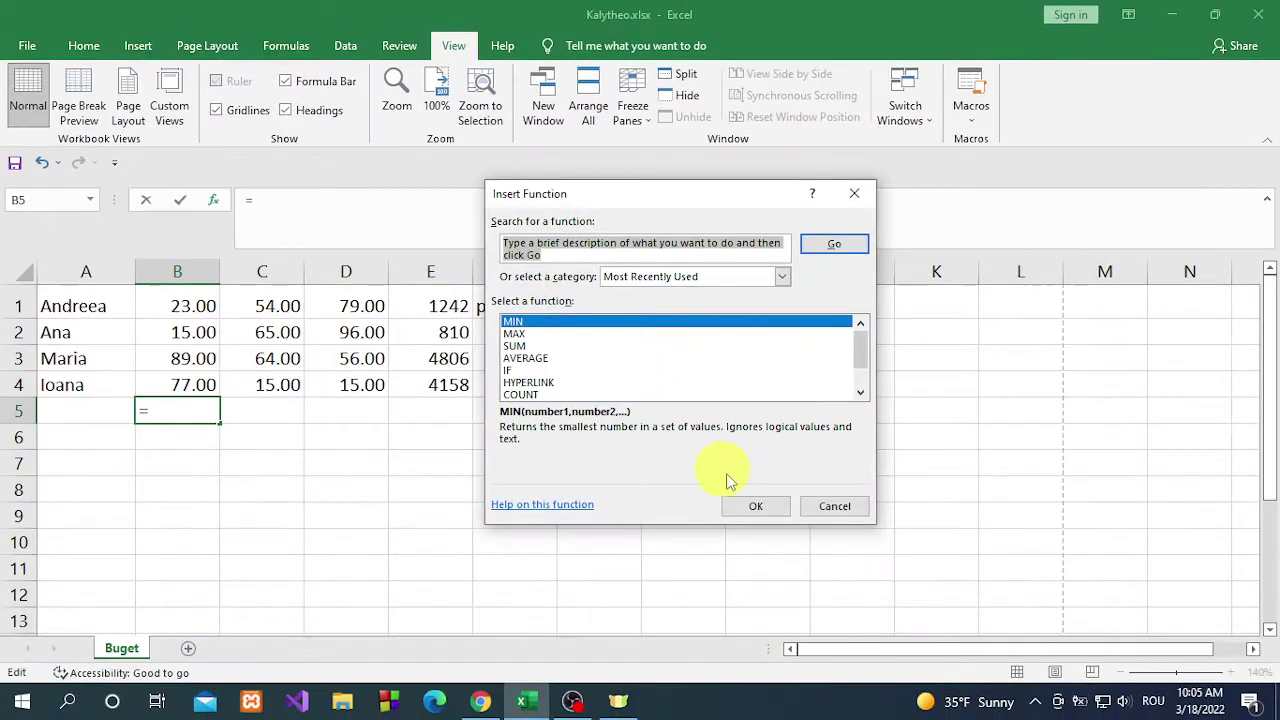
click(745, 505)
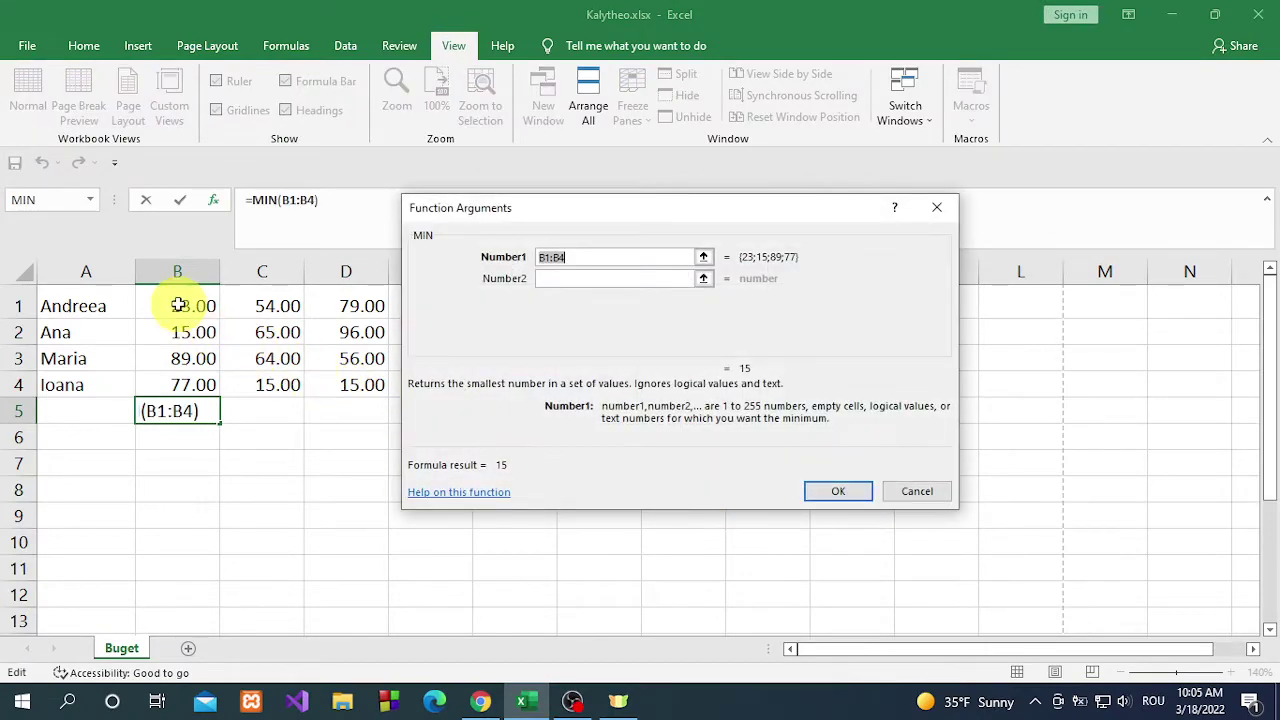
drag(177, 305, 203, 382)
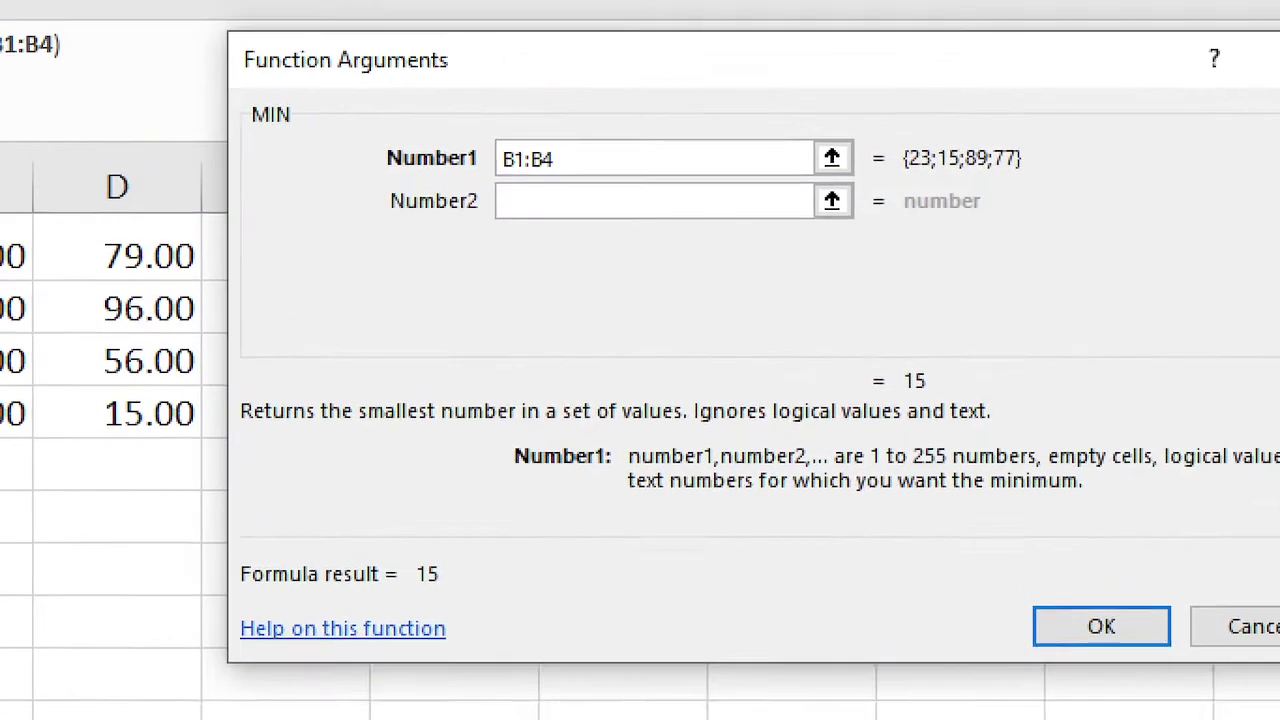
click(575, 332)
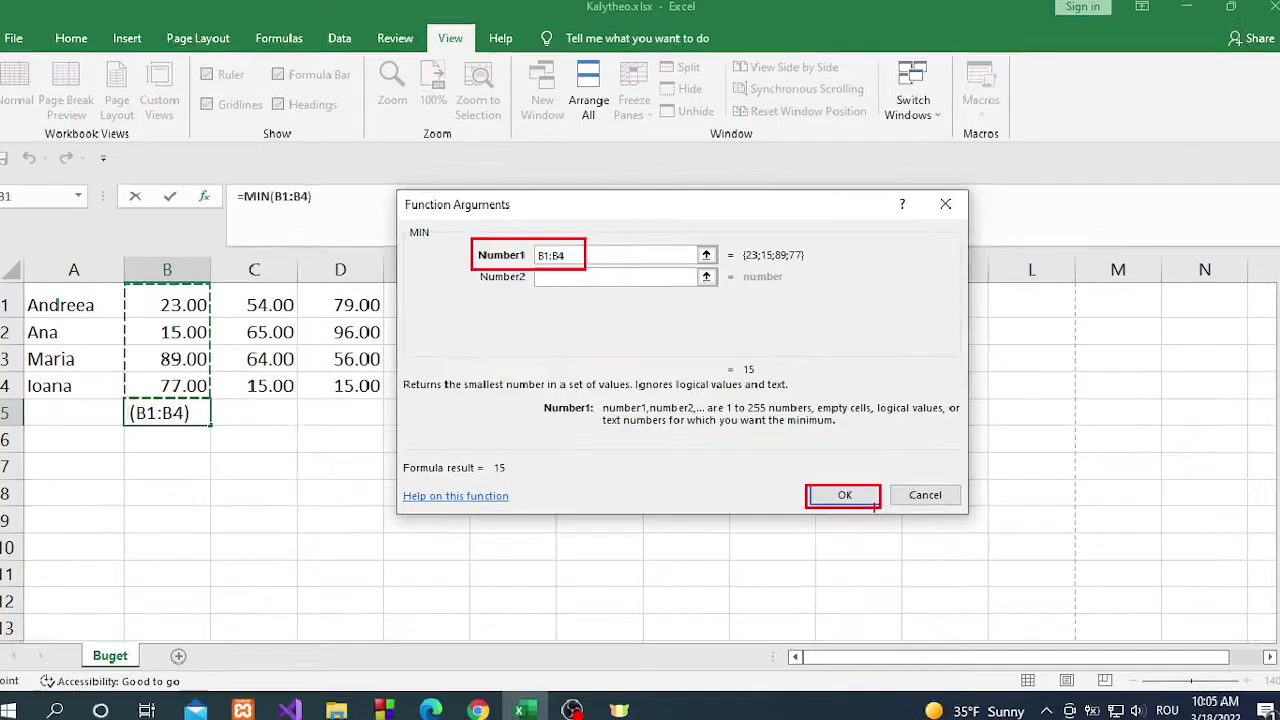
click(828, 490)
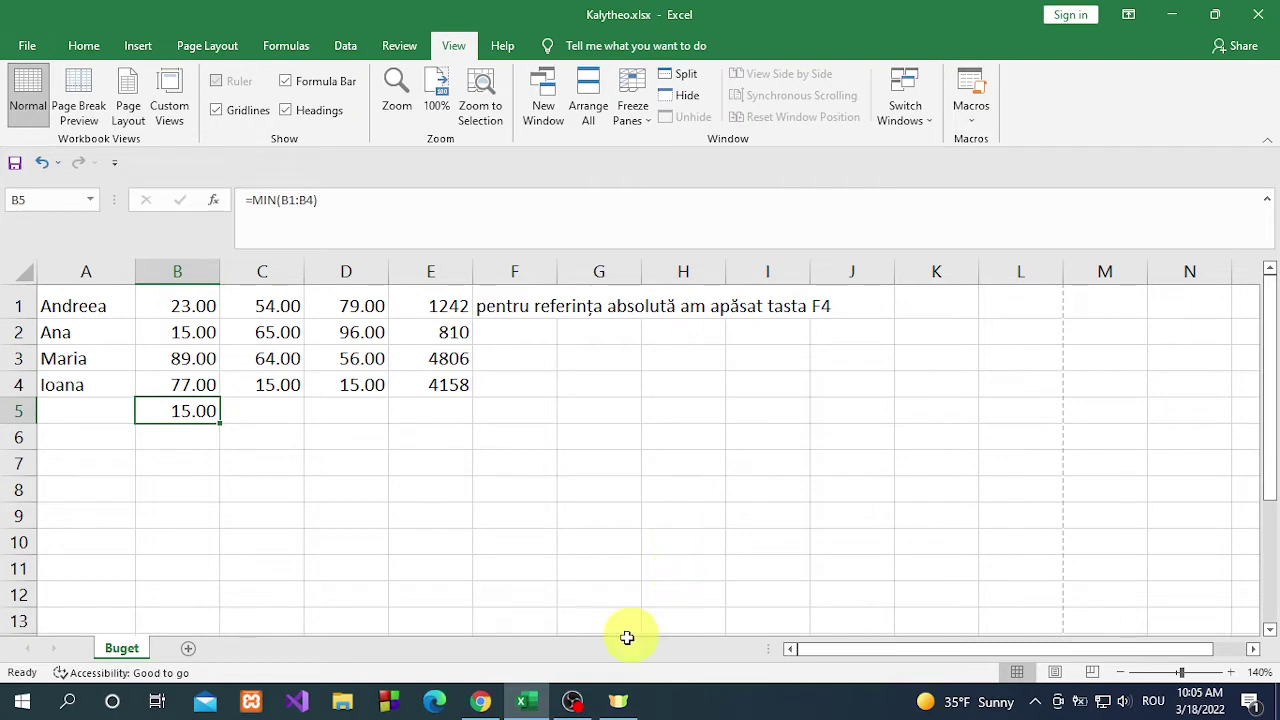
click(483, 702)
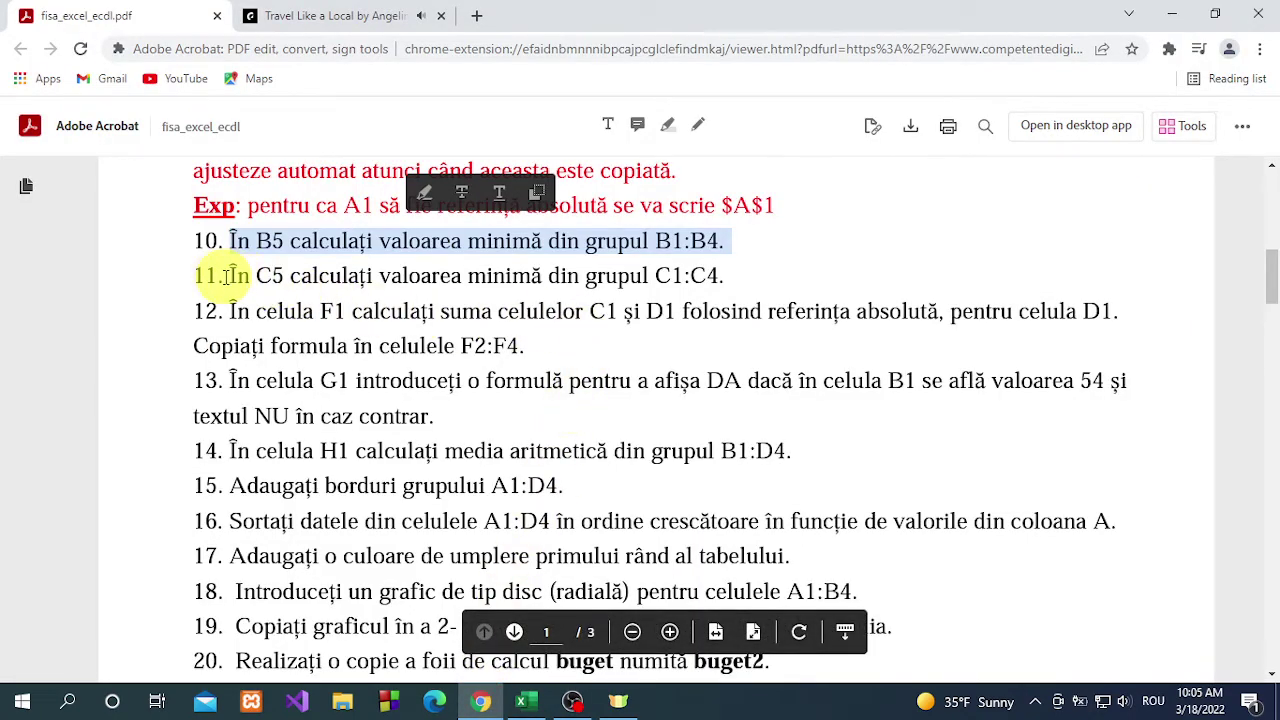
- Highlight task 11 in the PDF, then insert =MIN(C1:C4) into C5, giving 15
drag(230, 277, 729, 286)
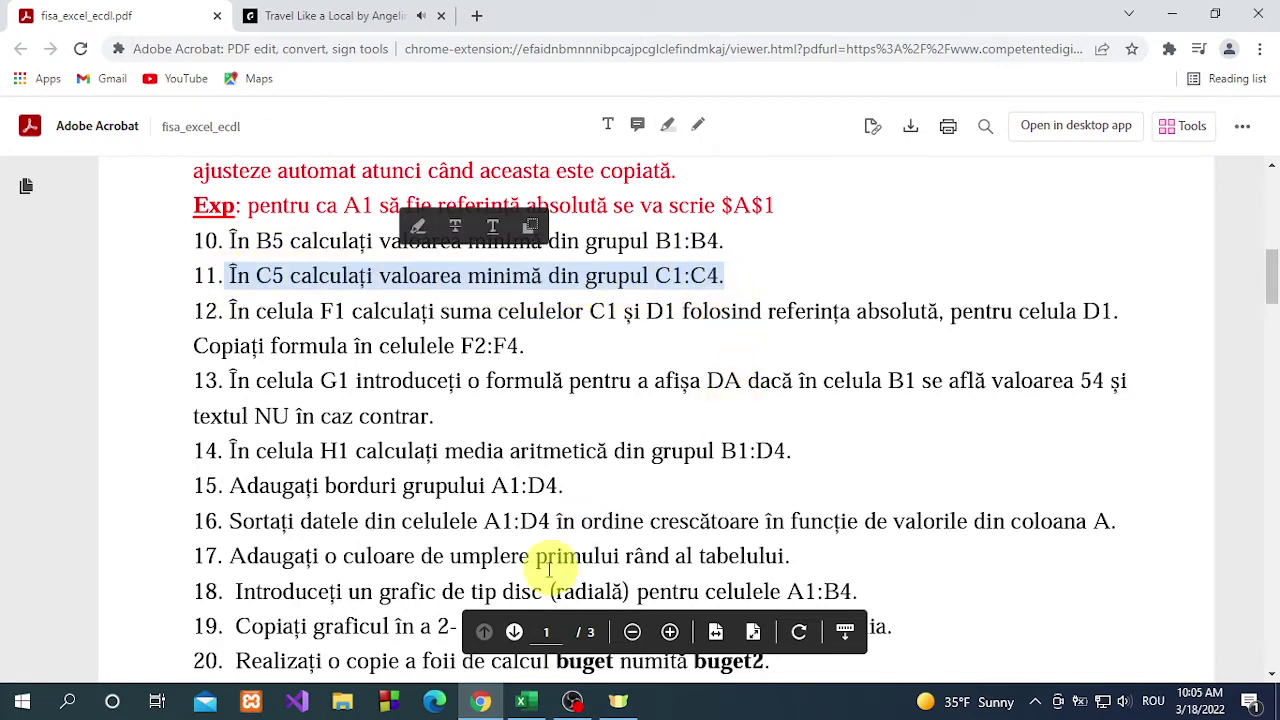
click(522, 706)
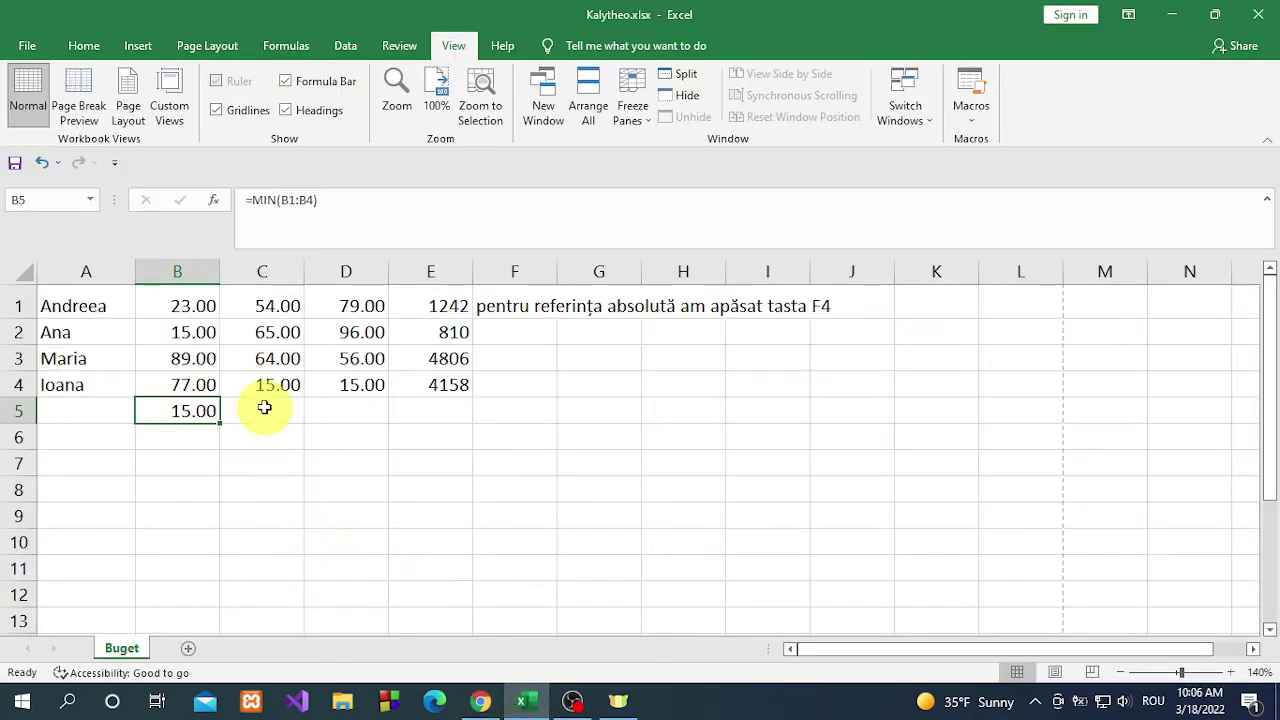
click(264, 407)
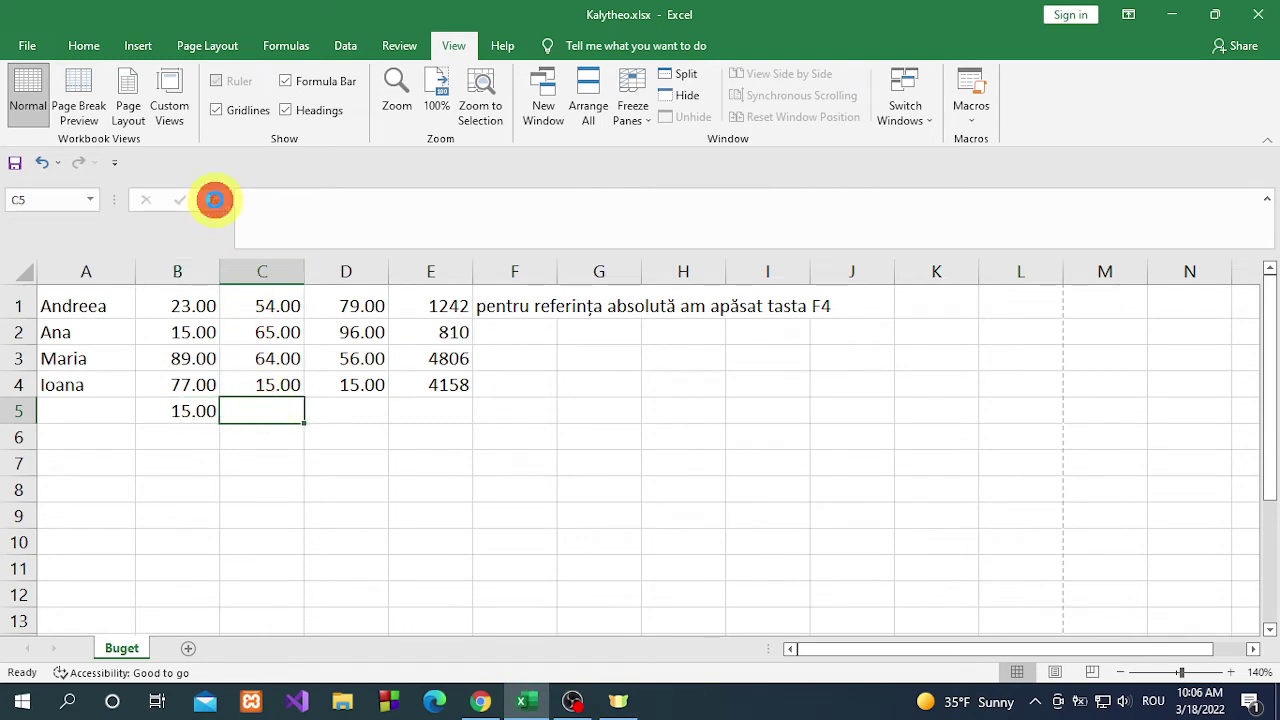
click(214, 200)
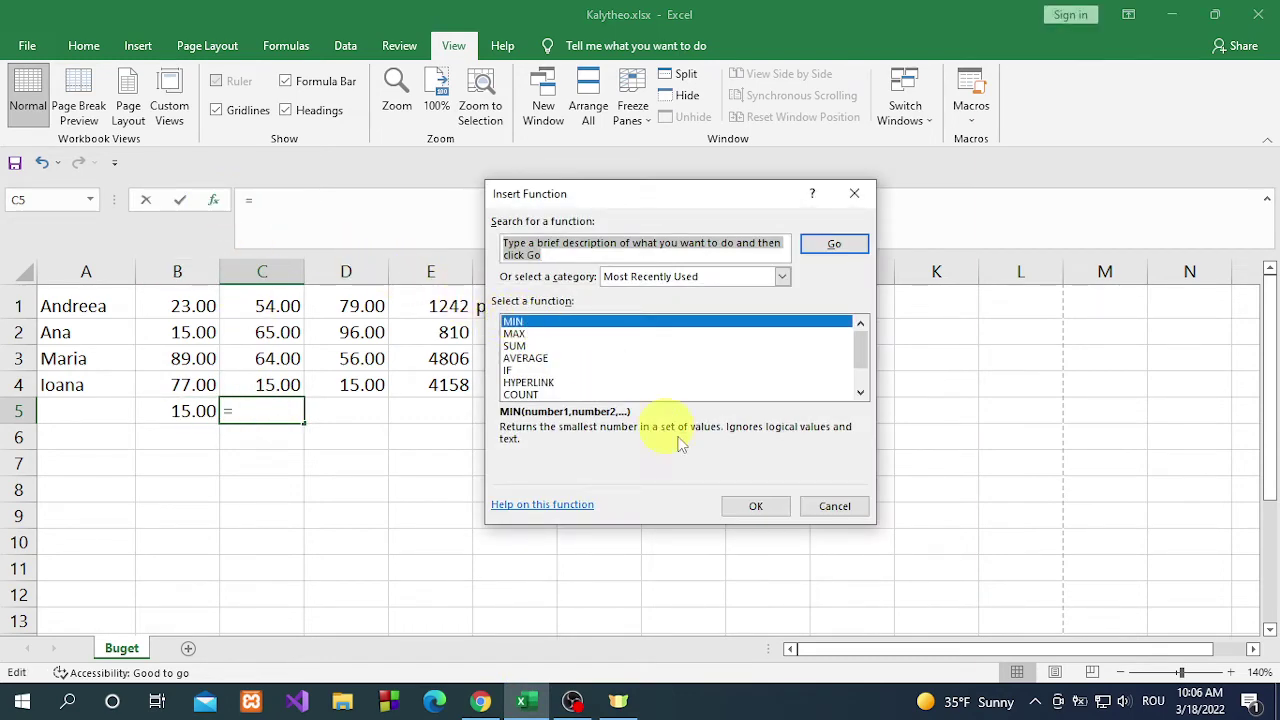
click(748, 507)
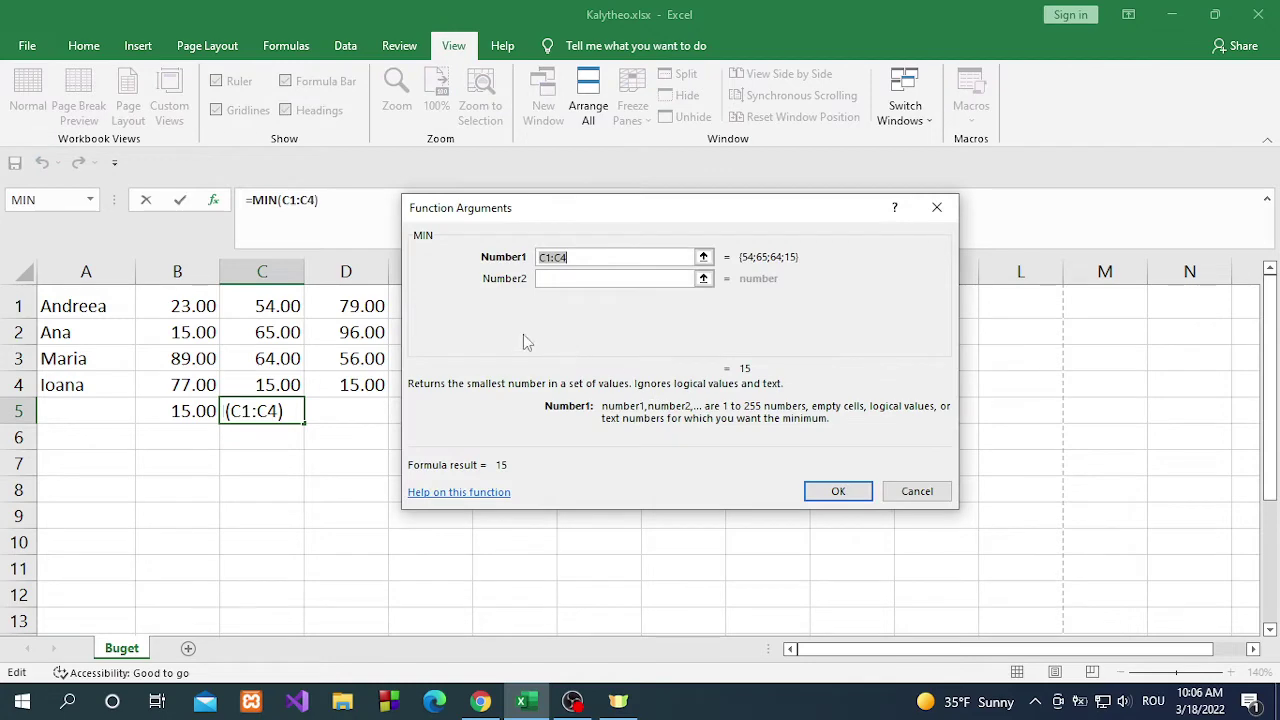
drag(272, 300, 285, 384)
click(838, 492)
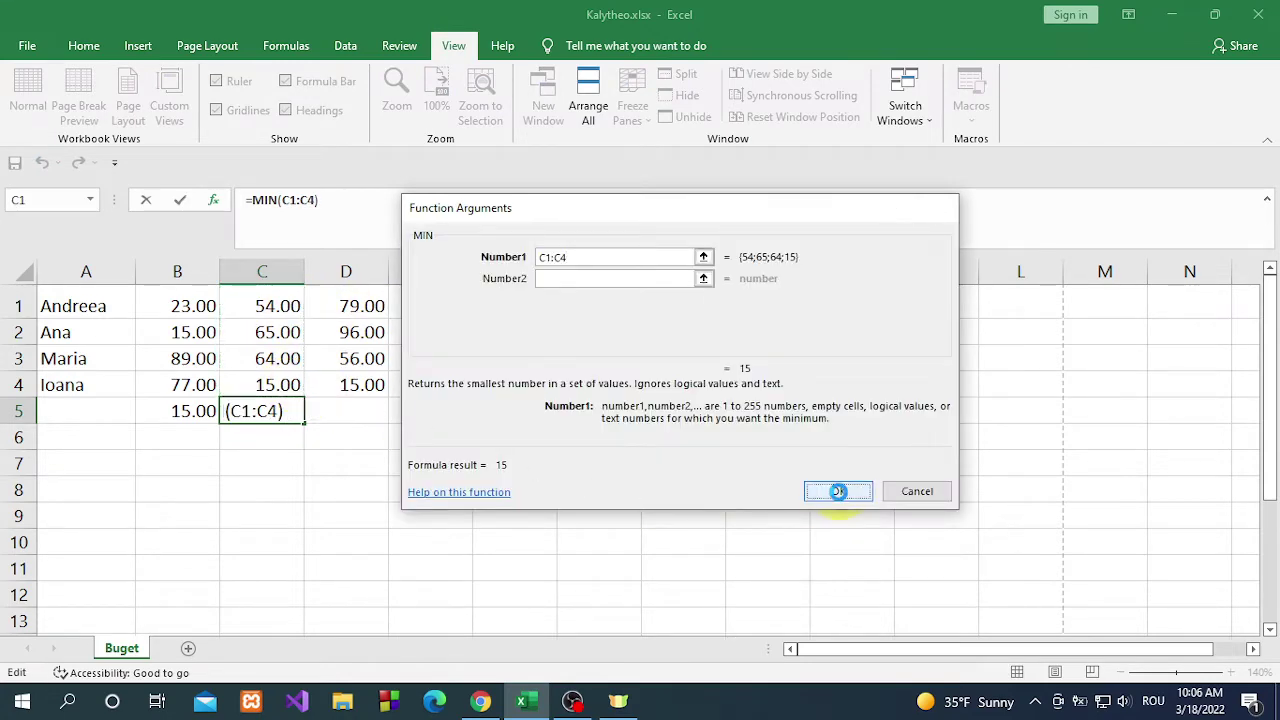
click(483, 700)
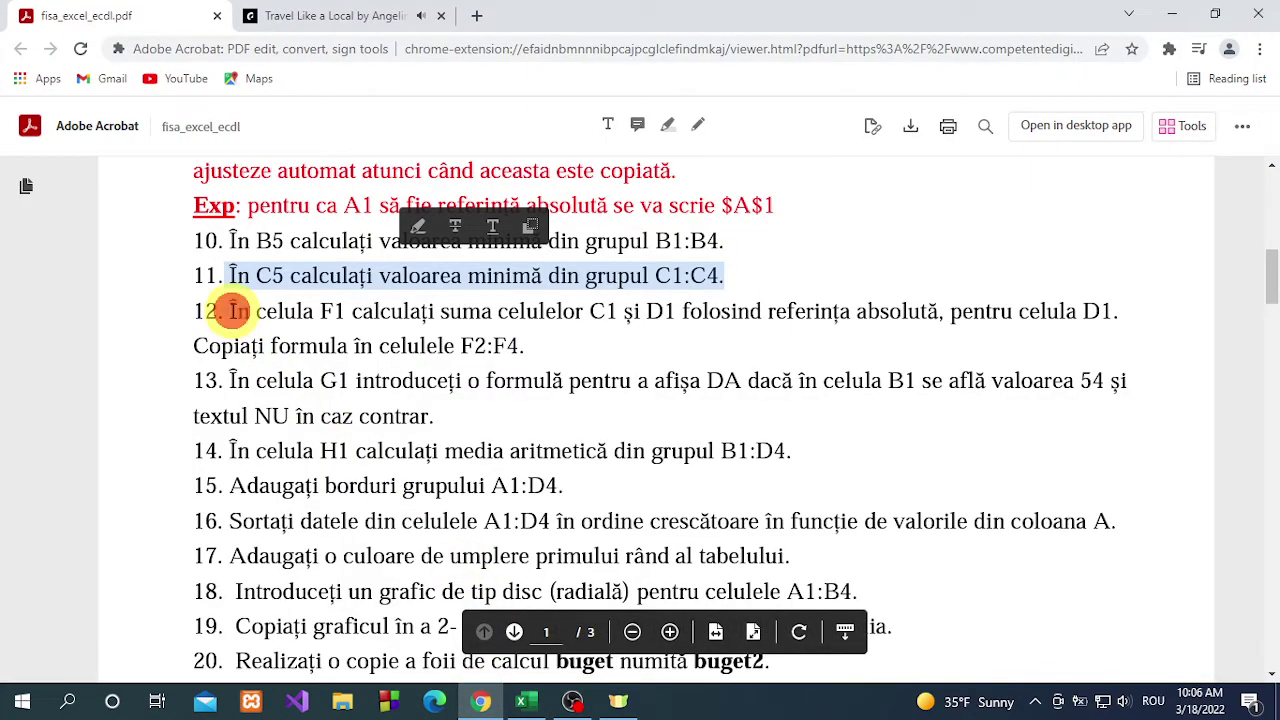
- Highlight the first line of task 12 (F1 = C1 plus absolute D1) in the PDF
drag(232, 311, 614, 337)
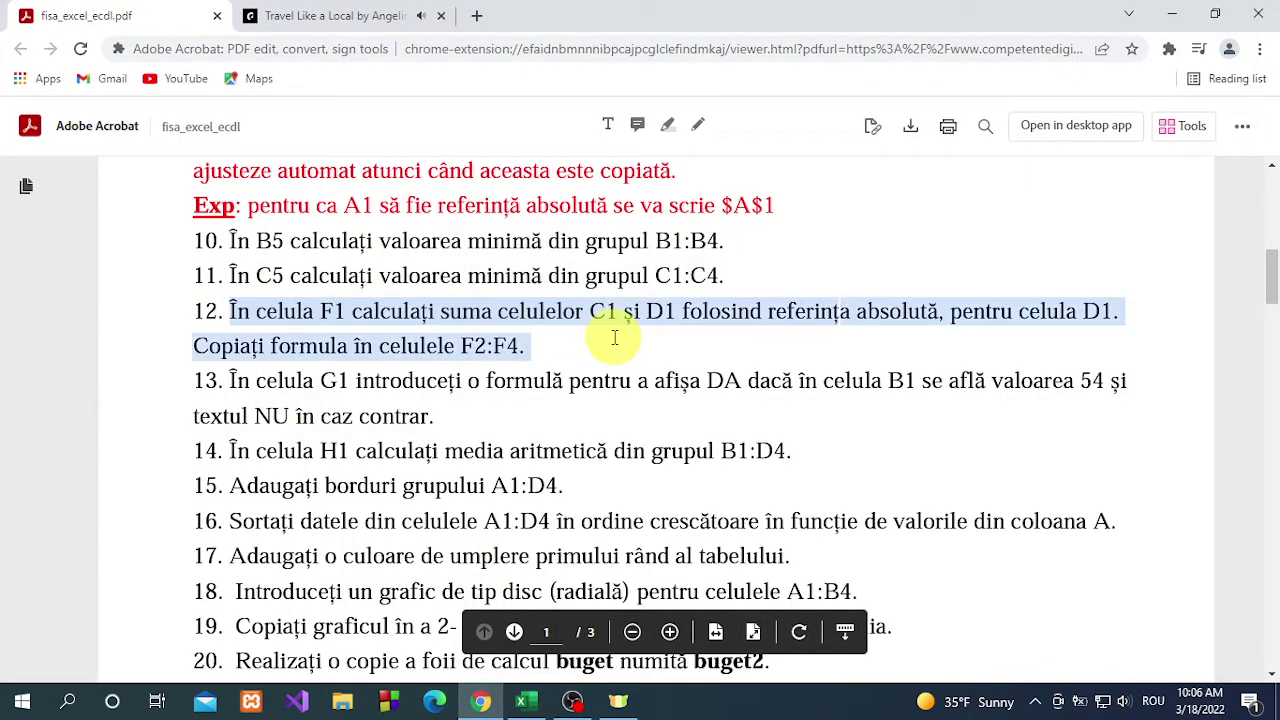
drag(615, 337, 1120, 313)
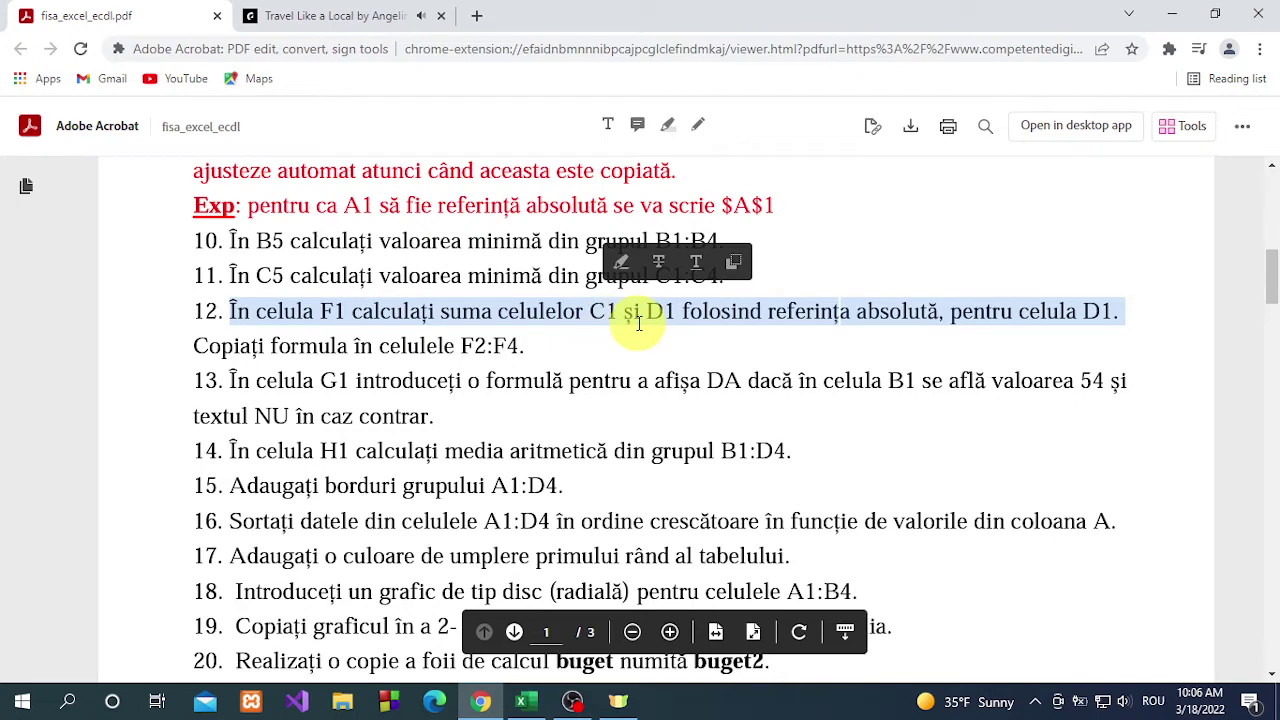
click(525, 702)
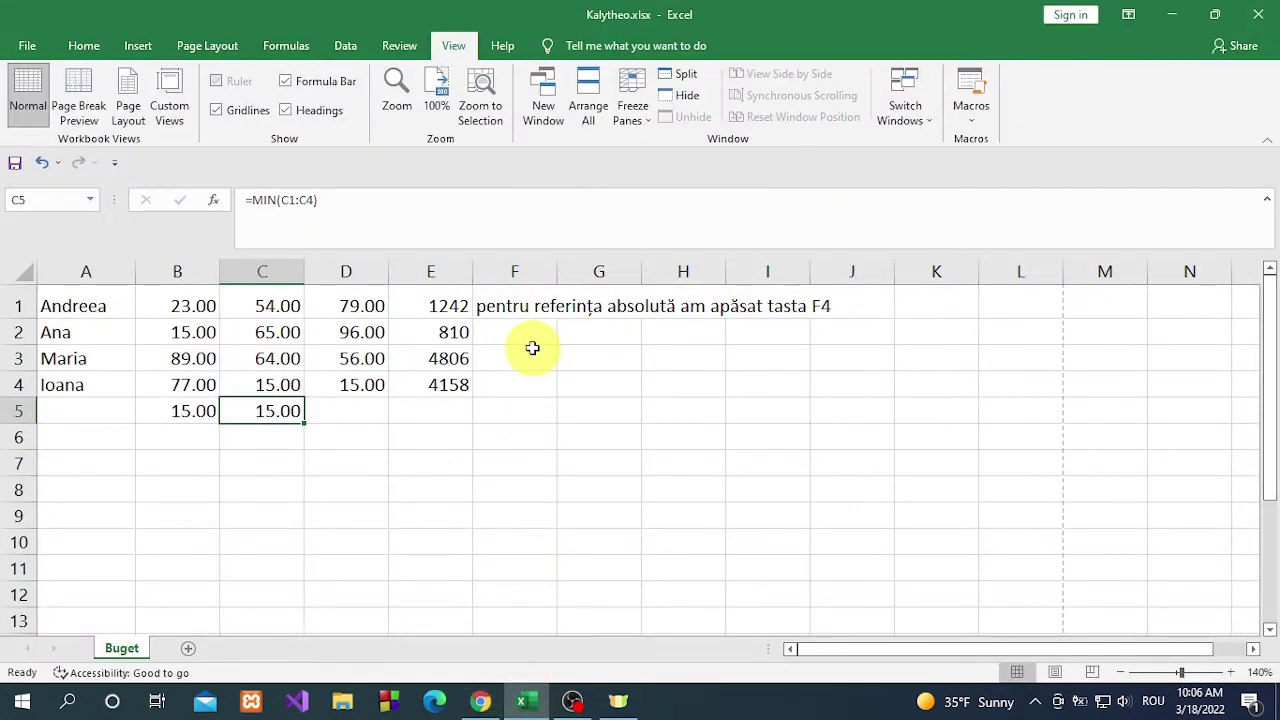
- Delete the old absolute-reference note from F1, shifting cells left
click(532, 307)
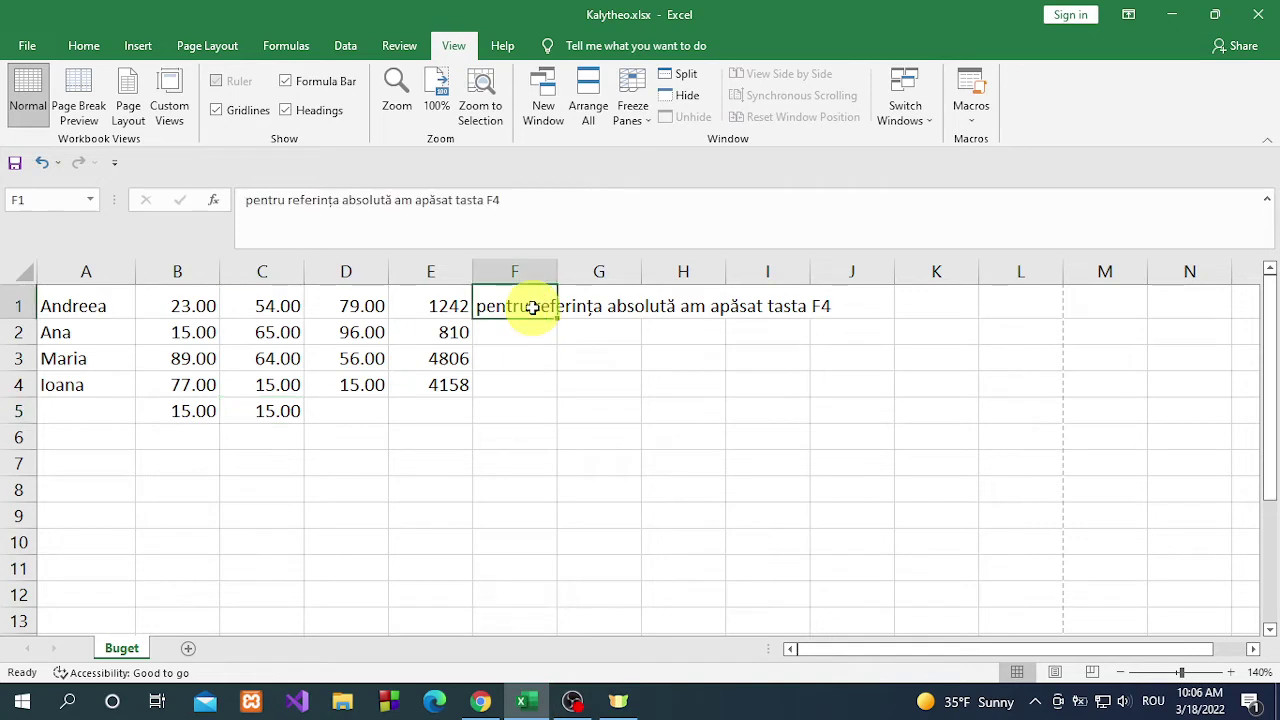
right_click(533, 310)
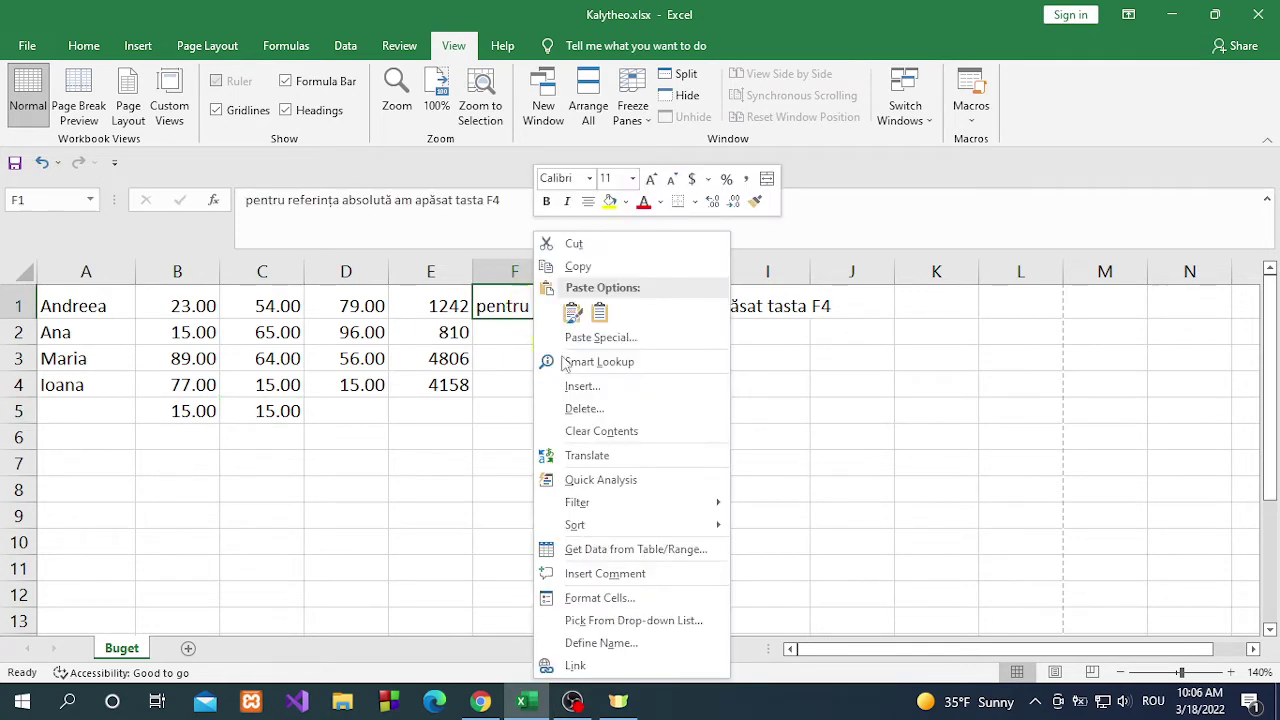
click(586, 407)
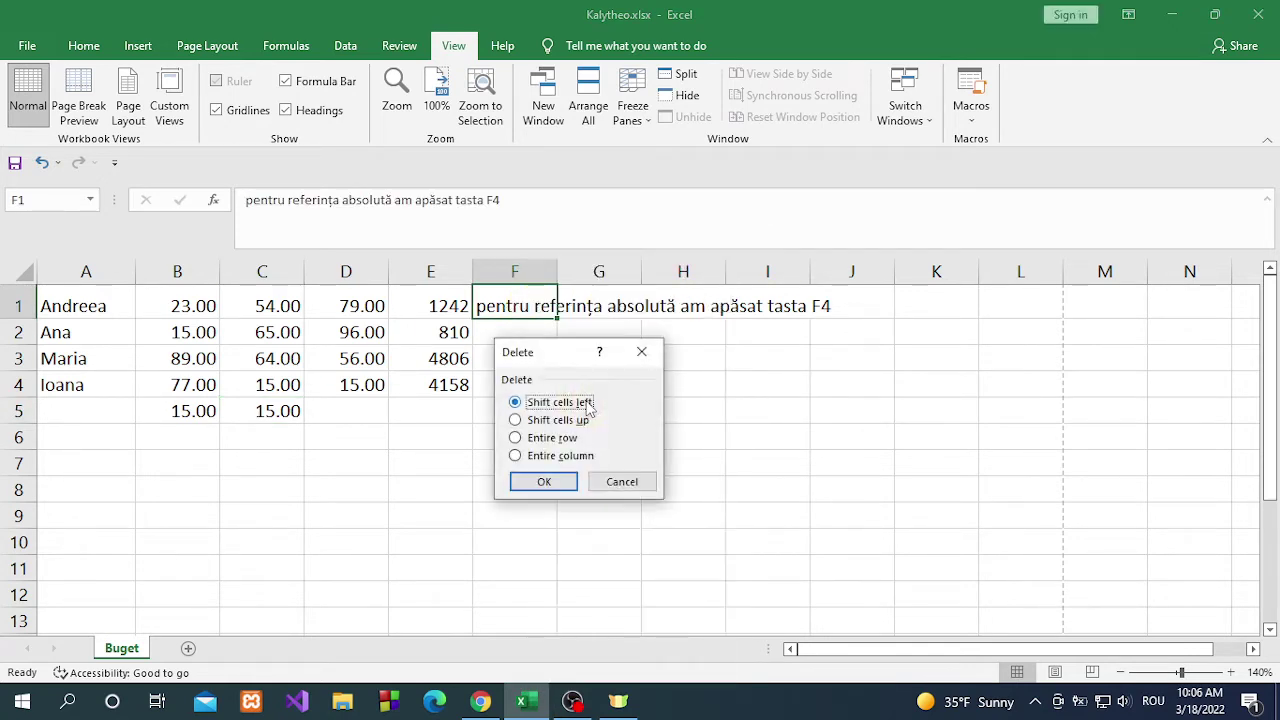
click(548, 490)
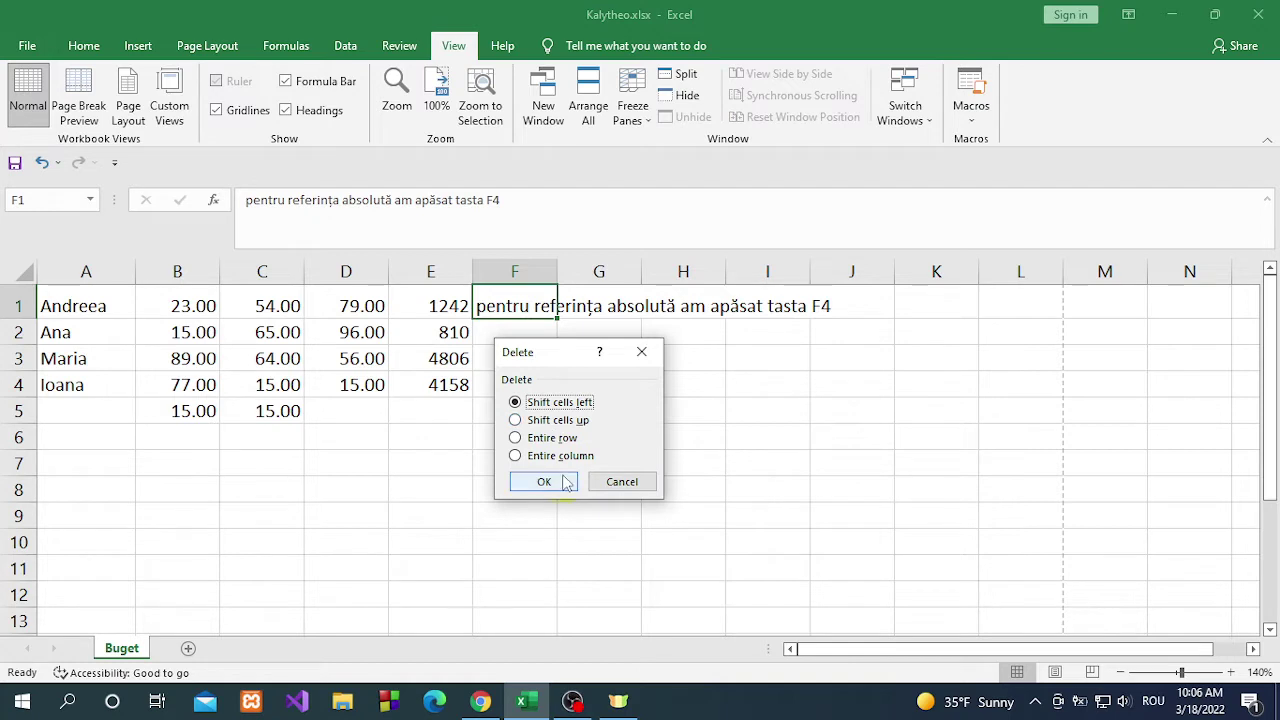
click(559, 481)
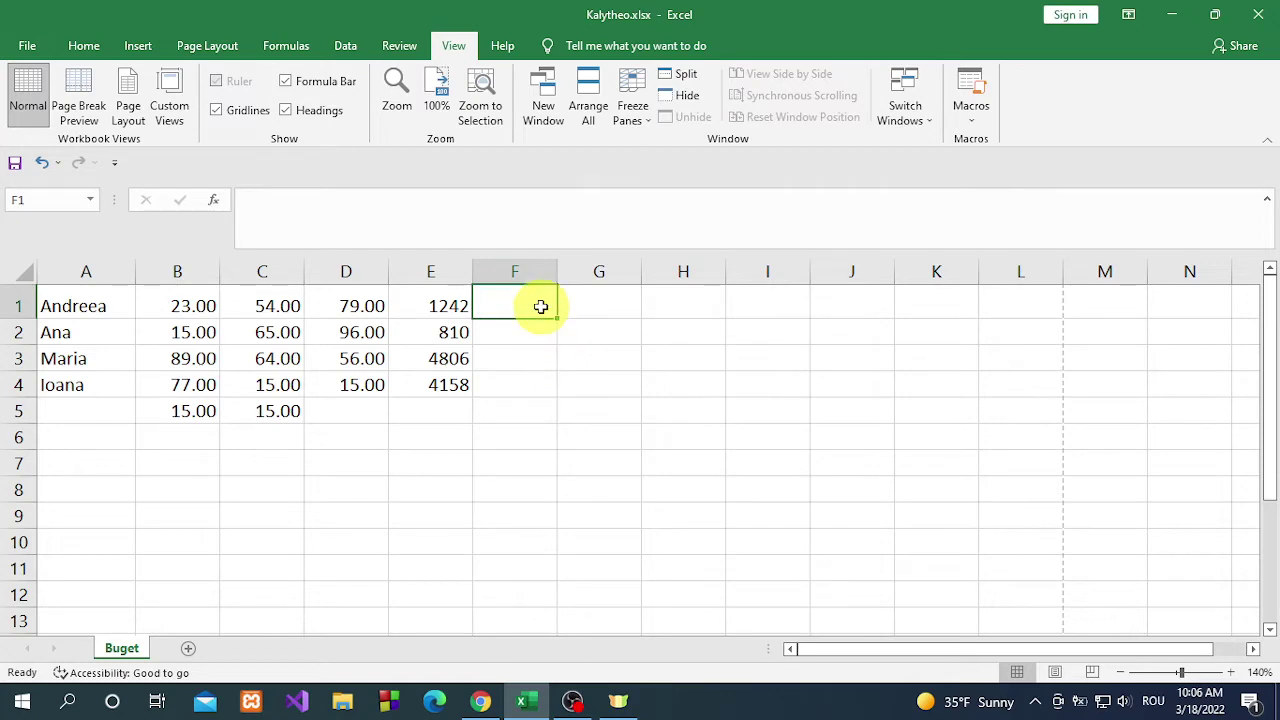
- Insert =SUM(C1:D1) into F1 with Insert Function, showing 133.00
click(481, 700)
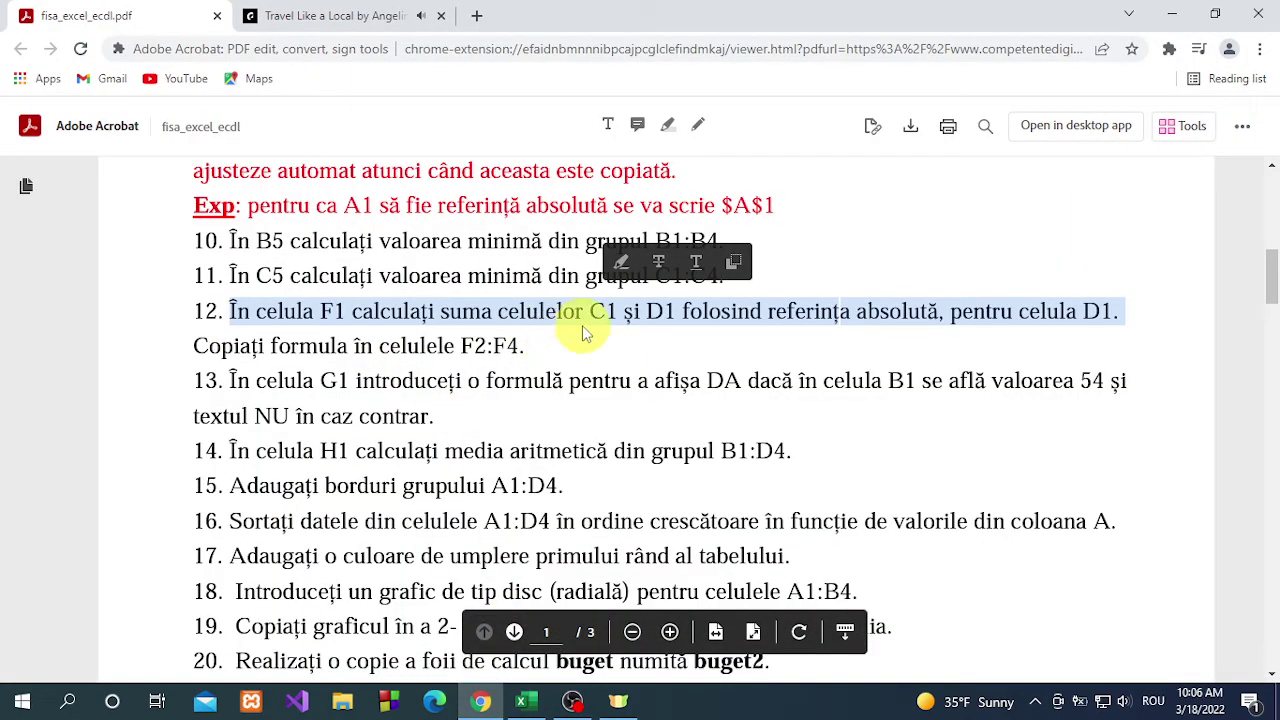
click(521, 700)
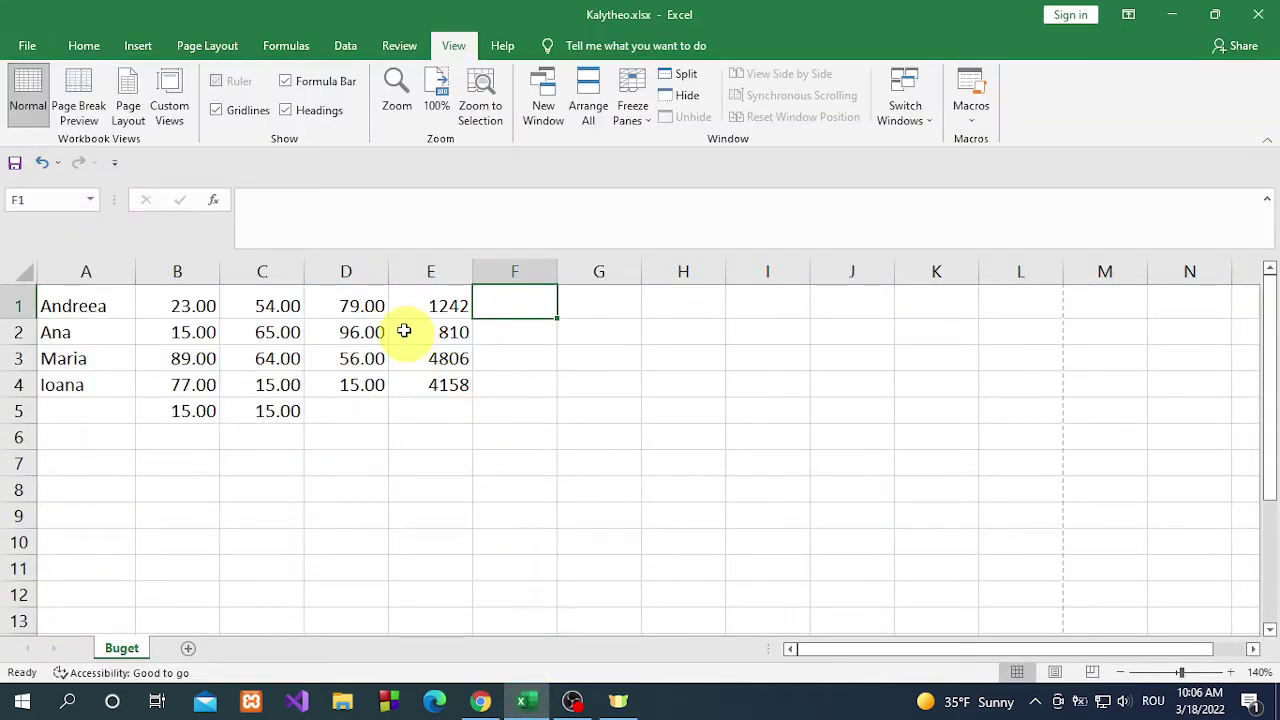
click(215, 201)
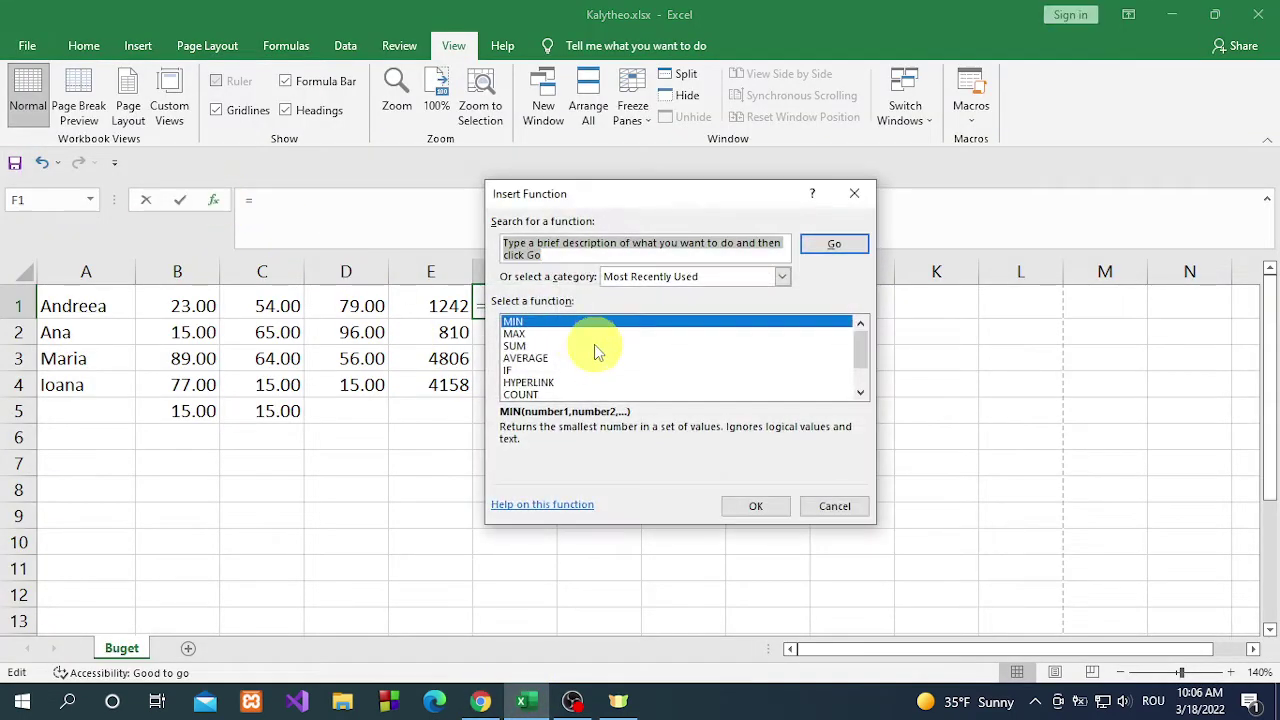
click(514, 344)
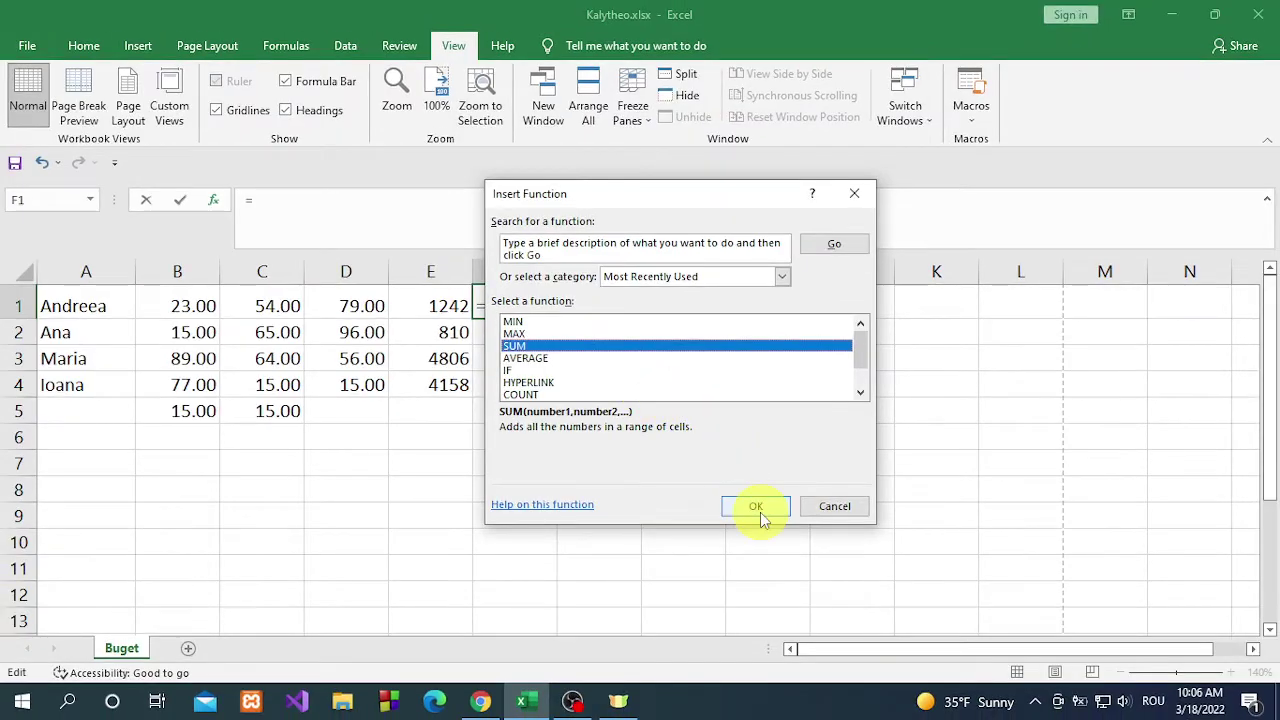
click(763, 508)
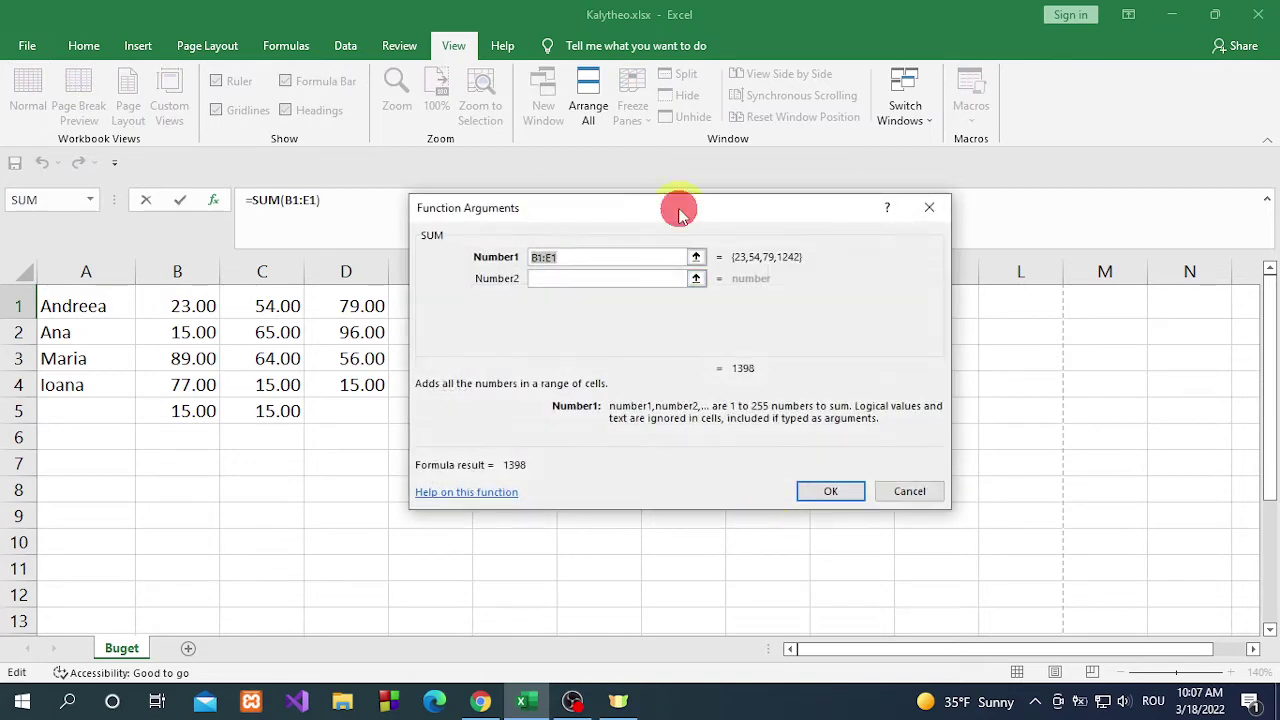
drag(680, 213, 873, 302)
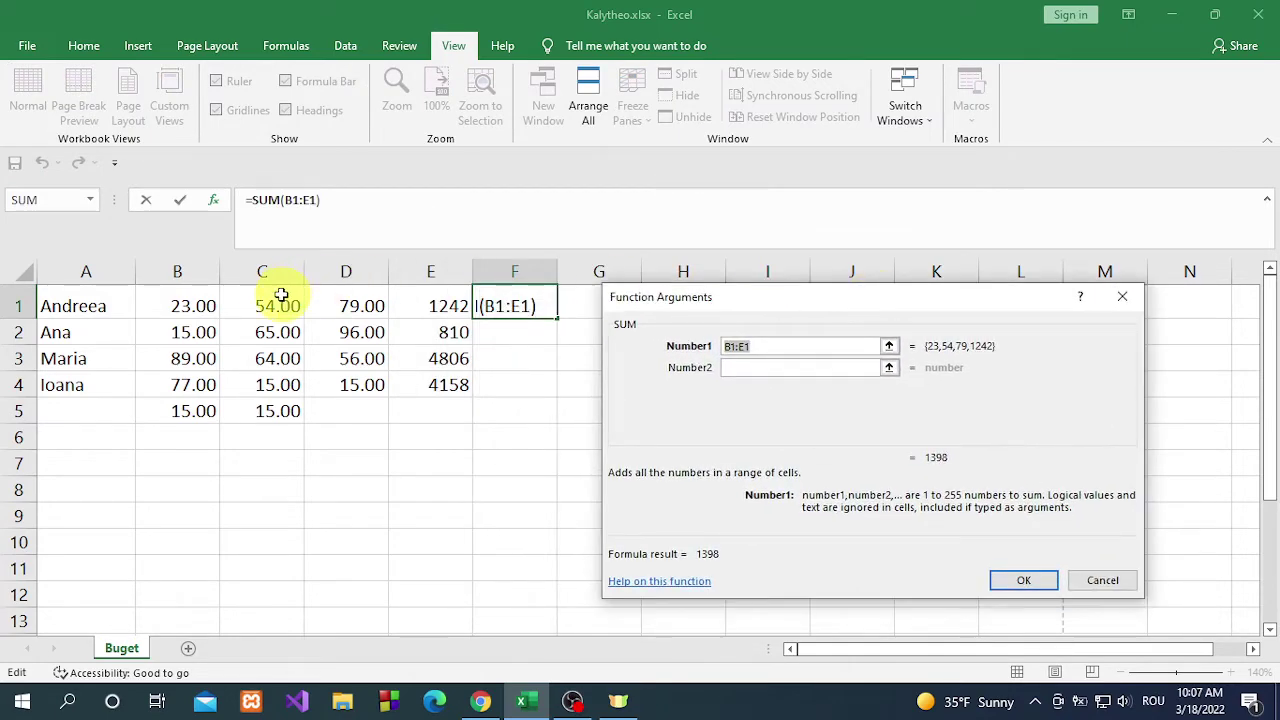
drag(281, 295, 343, 306)
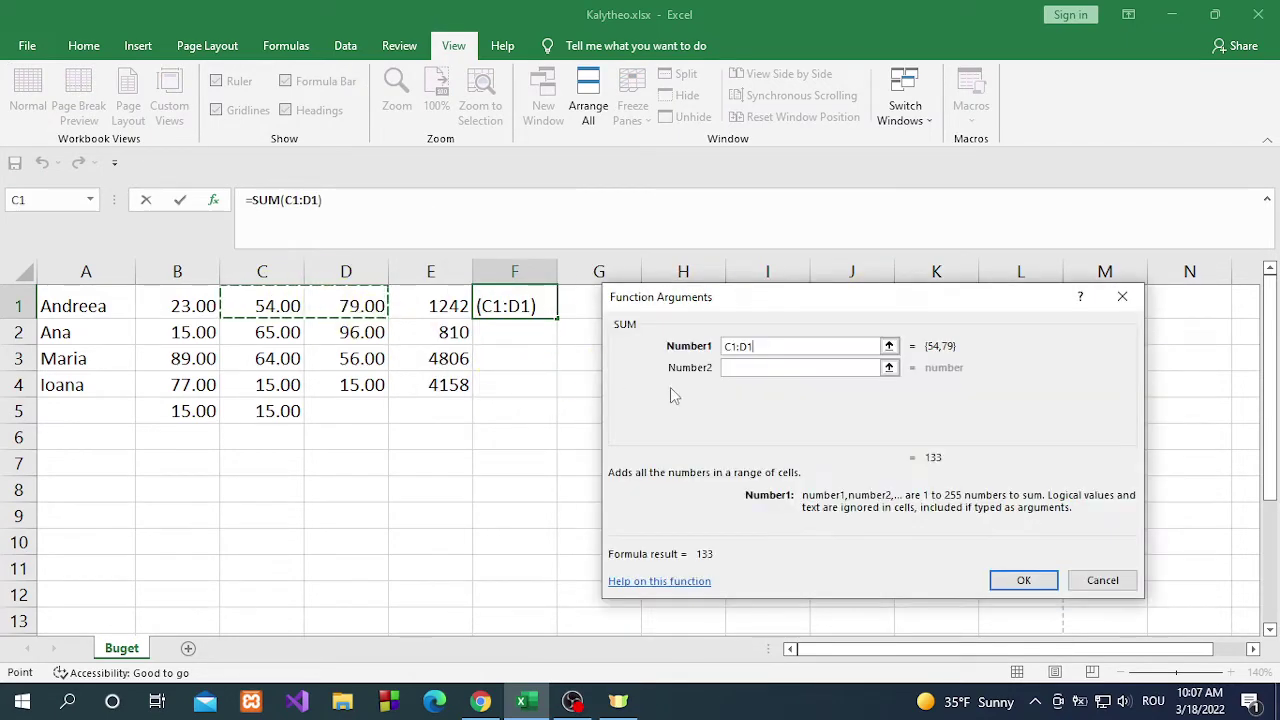
click(1015, 580)
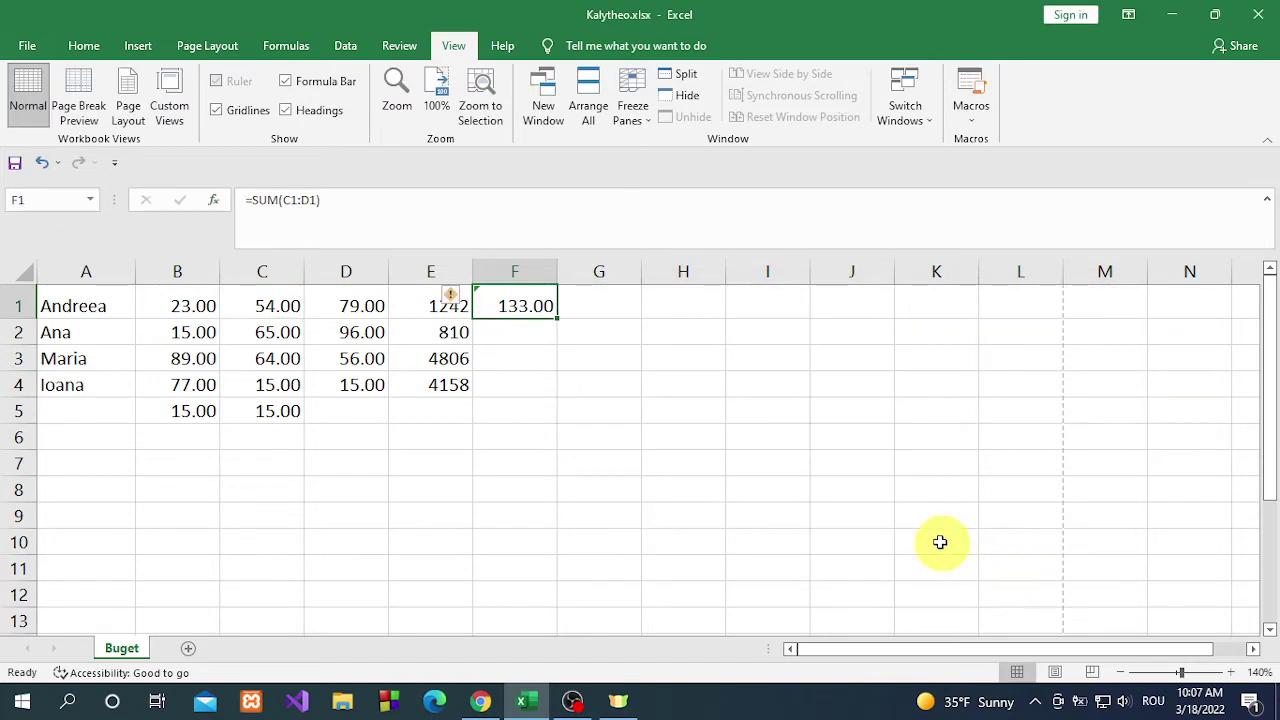
- Highlight the absolute-reference part of task 12 in the exercise PDF
click(480, 701)
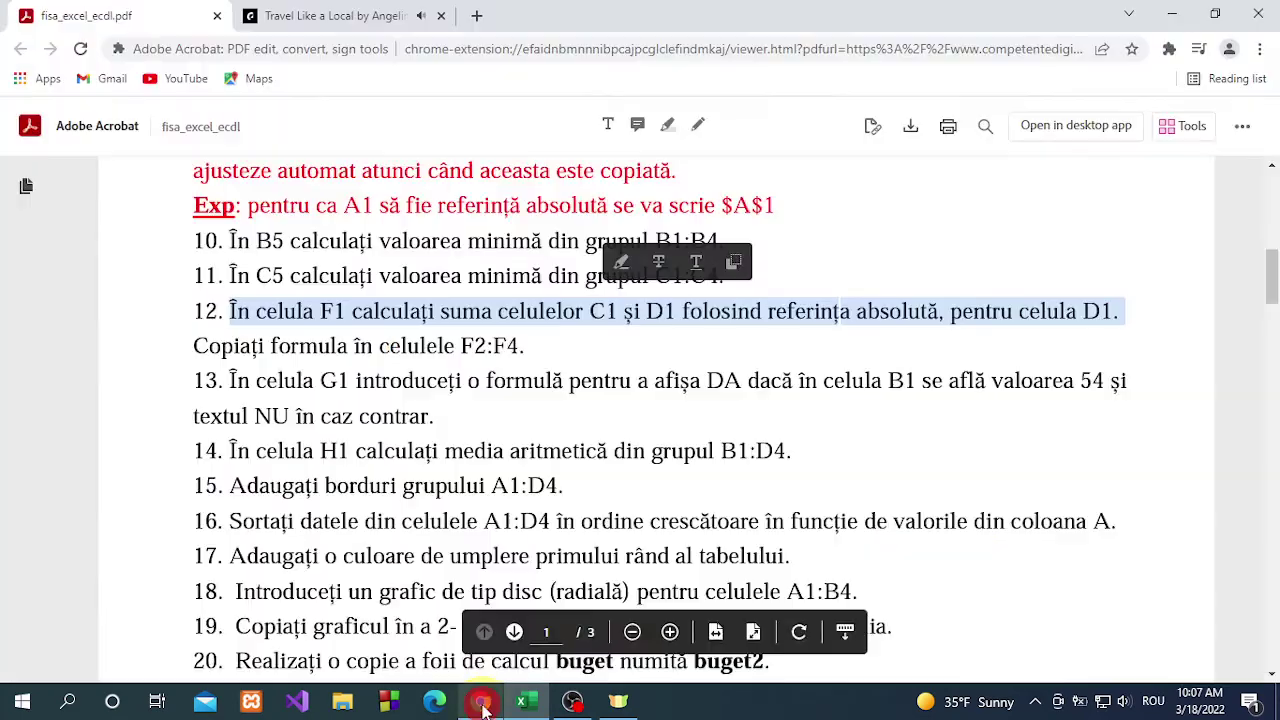
click(967, 333)
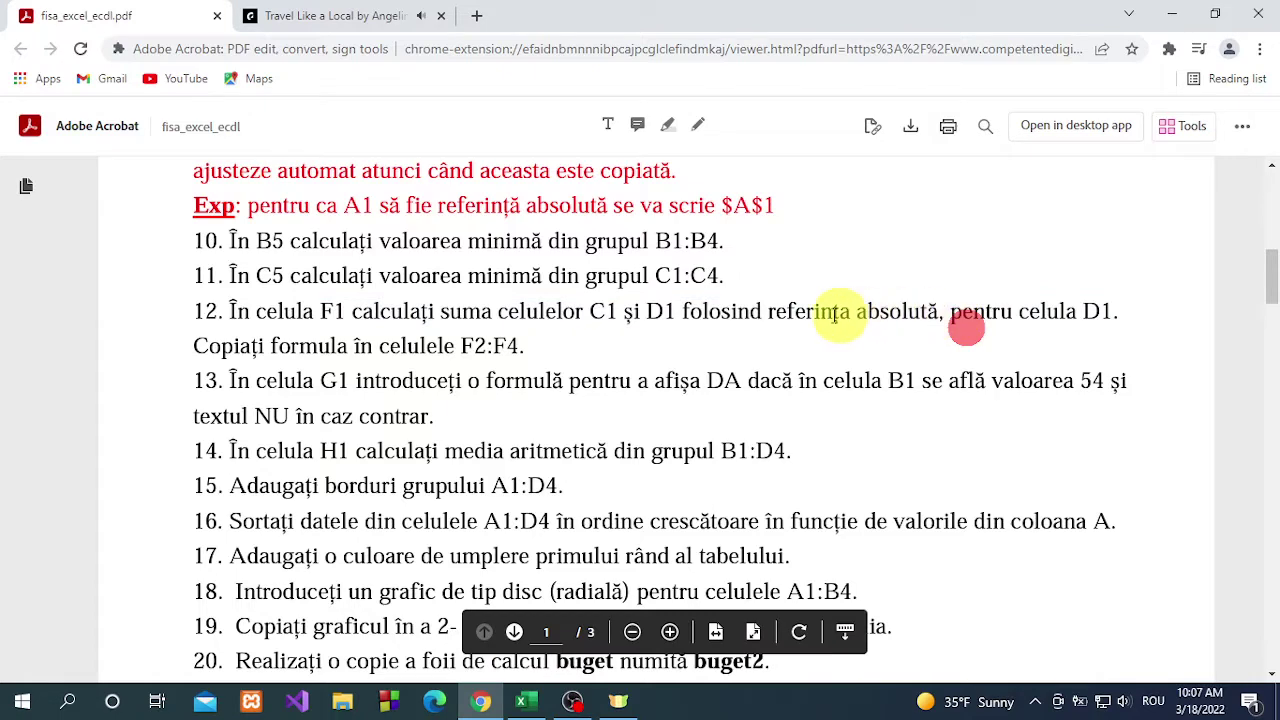
drag(762, 311, 1100, 318)
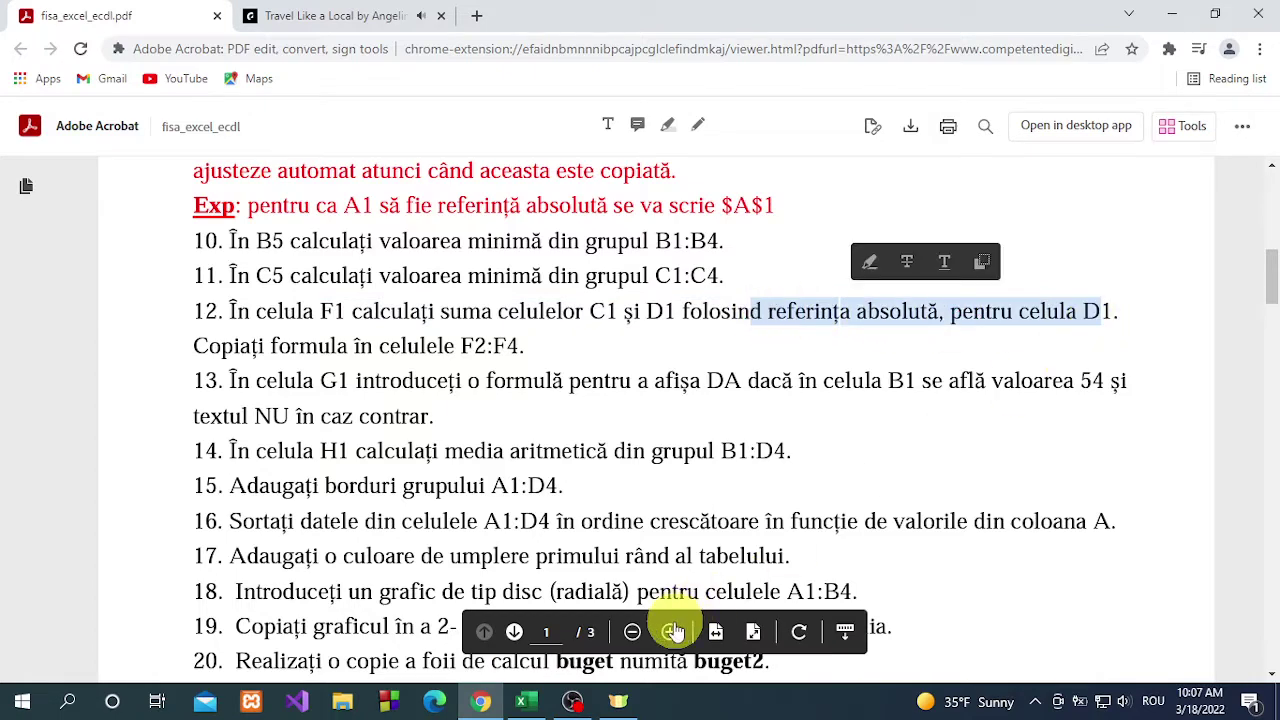
click(522, 701)
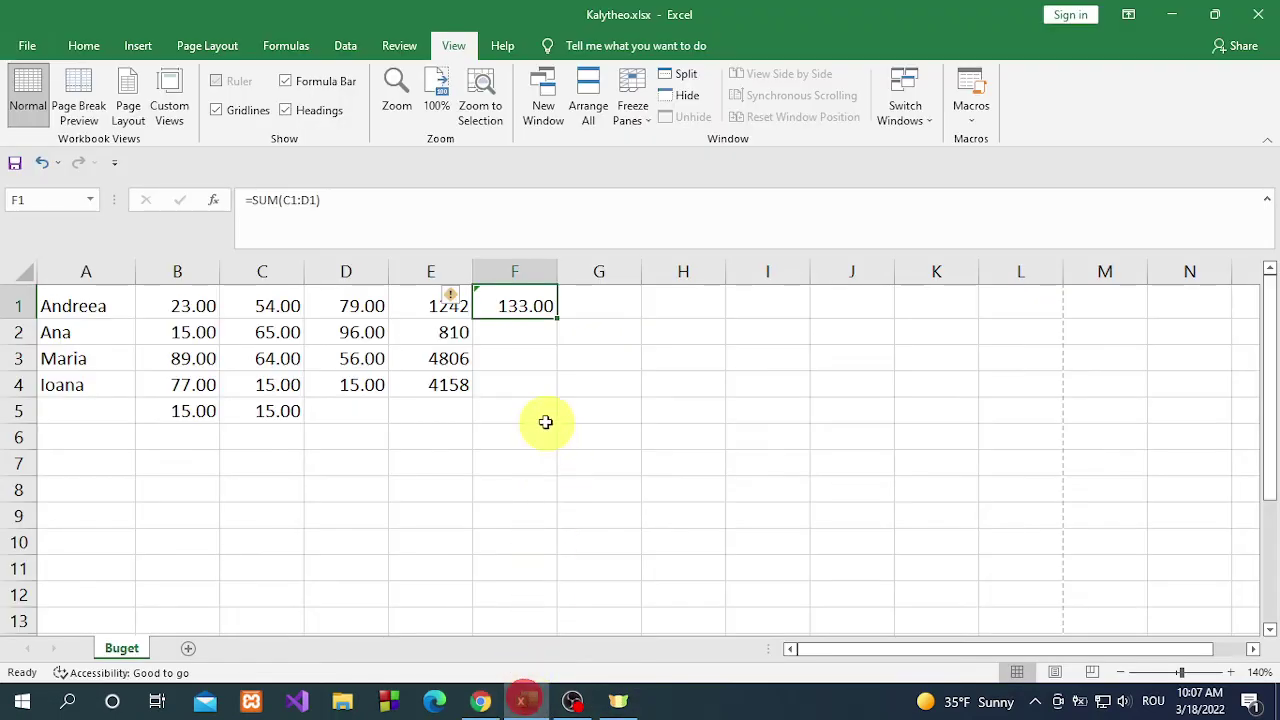
- Make D1 absolute in F1's formula with F4, giving =SUM(C1:$D$1)
click(306, 200)
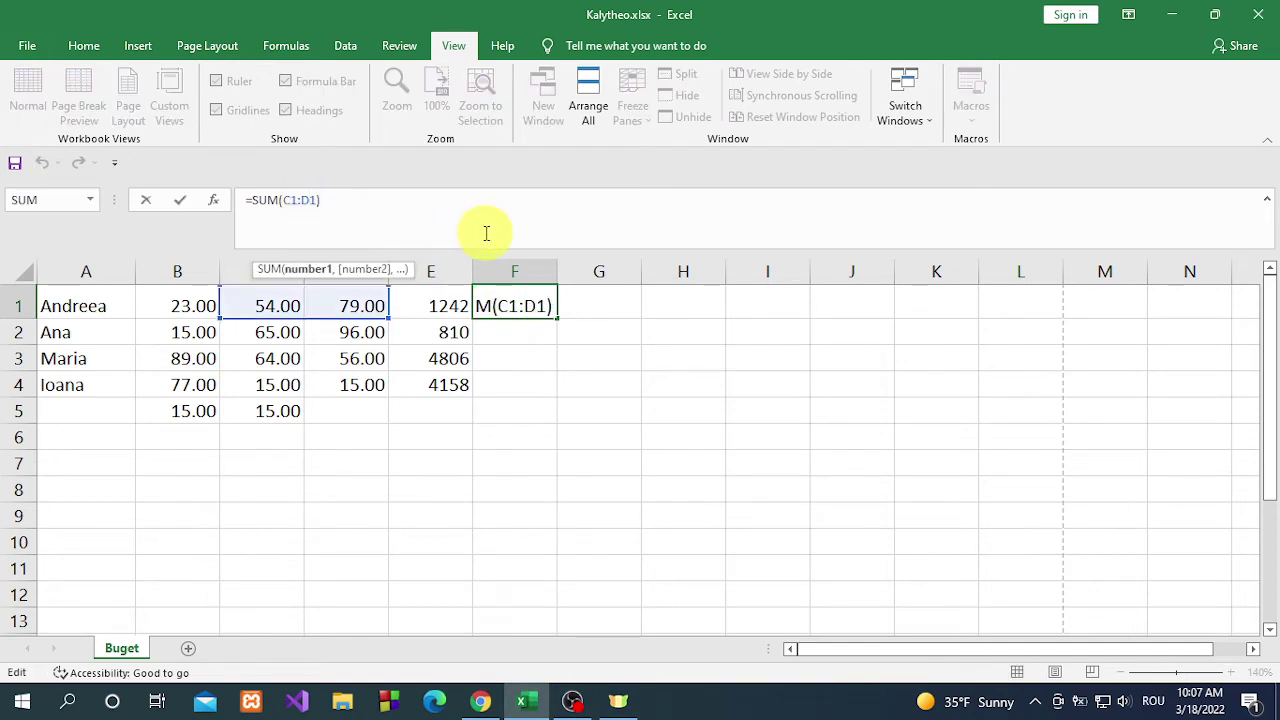
key(F4)
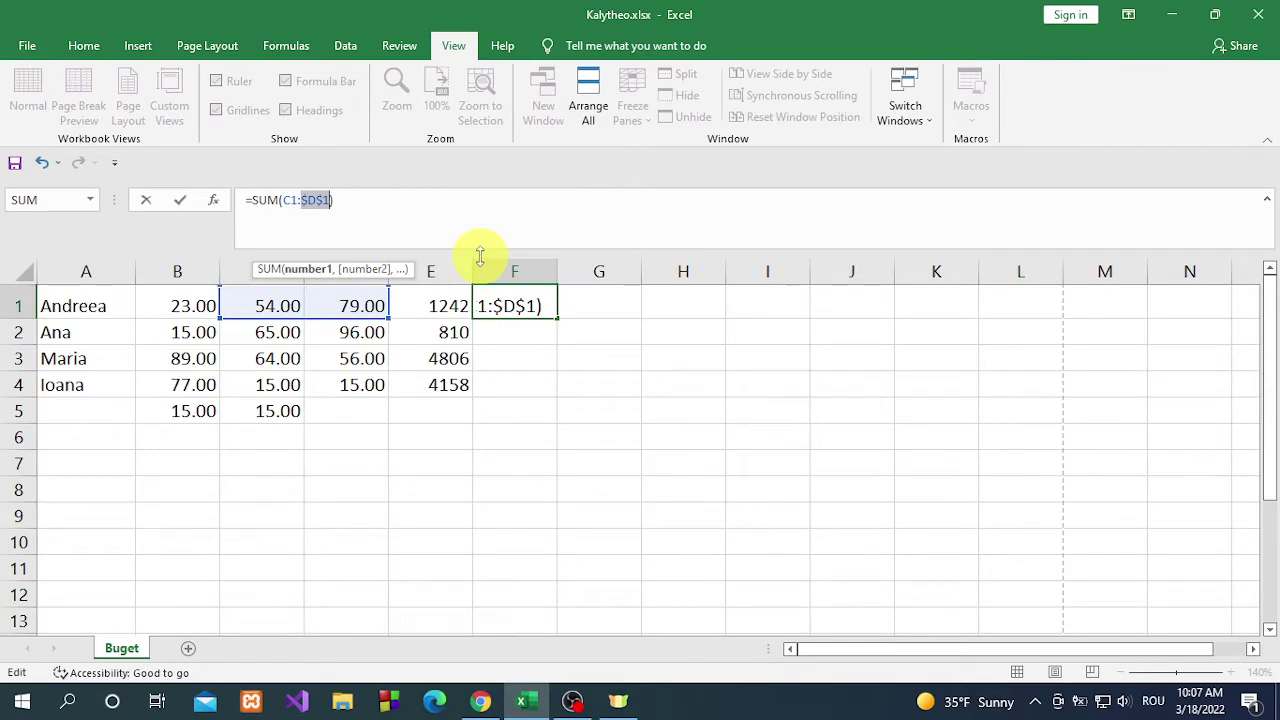
key(Return)
click(533, 305)
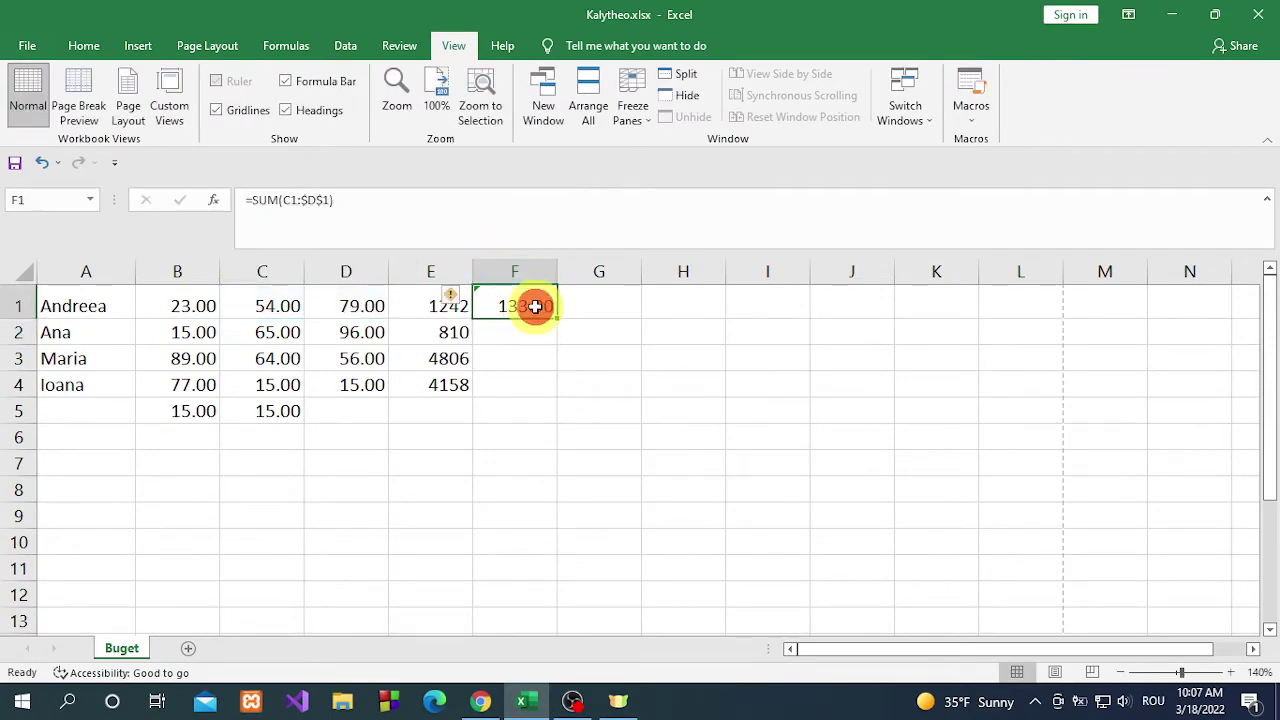
- Highlight the instruction to copy F1's formula into F2:F4 in the PDF
click(481, 703)
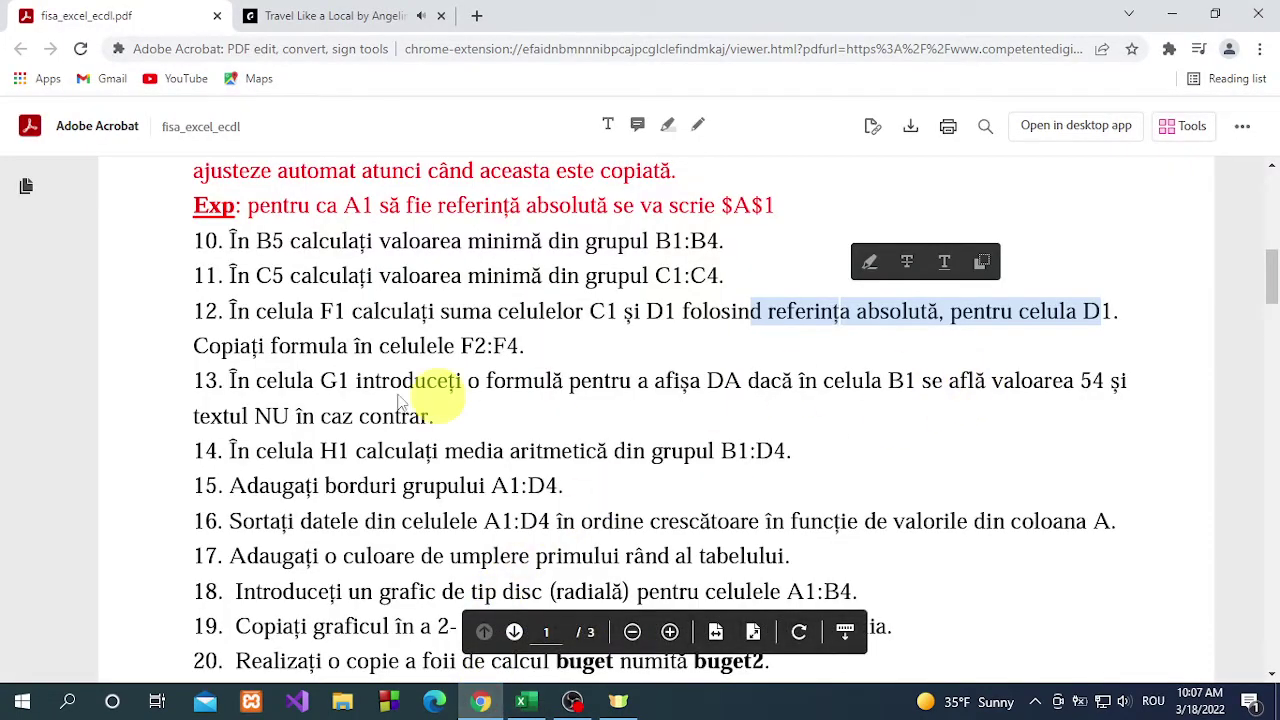
drag(183, 352, 526, 346)
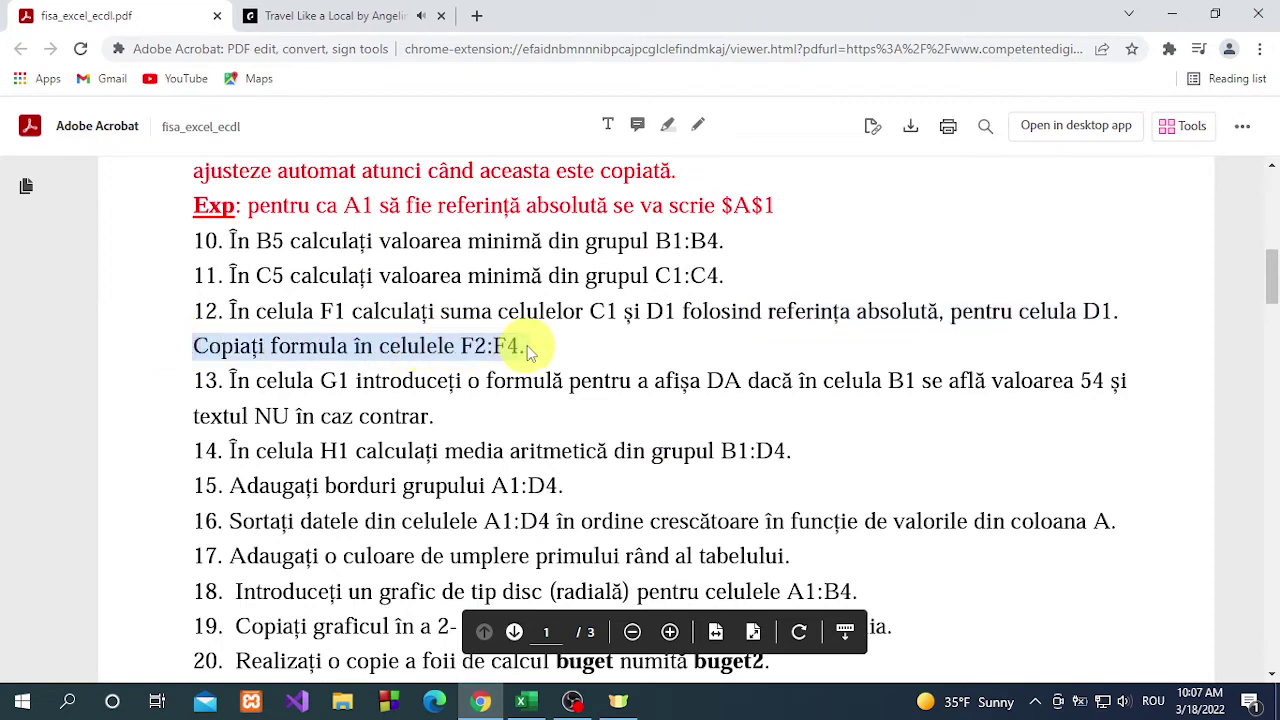
click(527, 703)
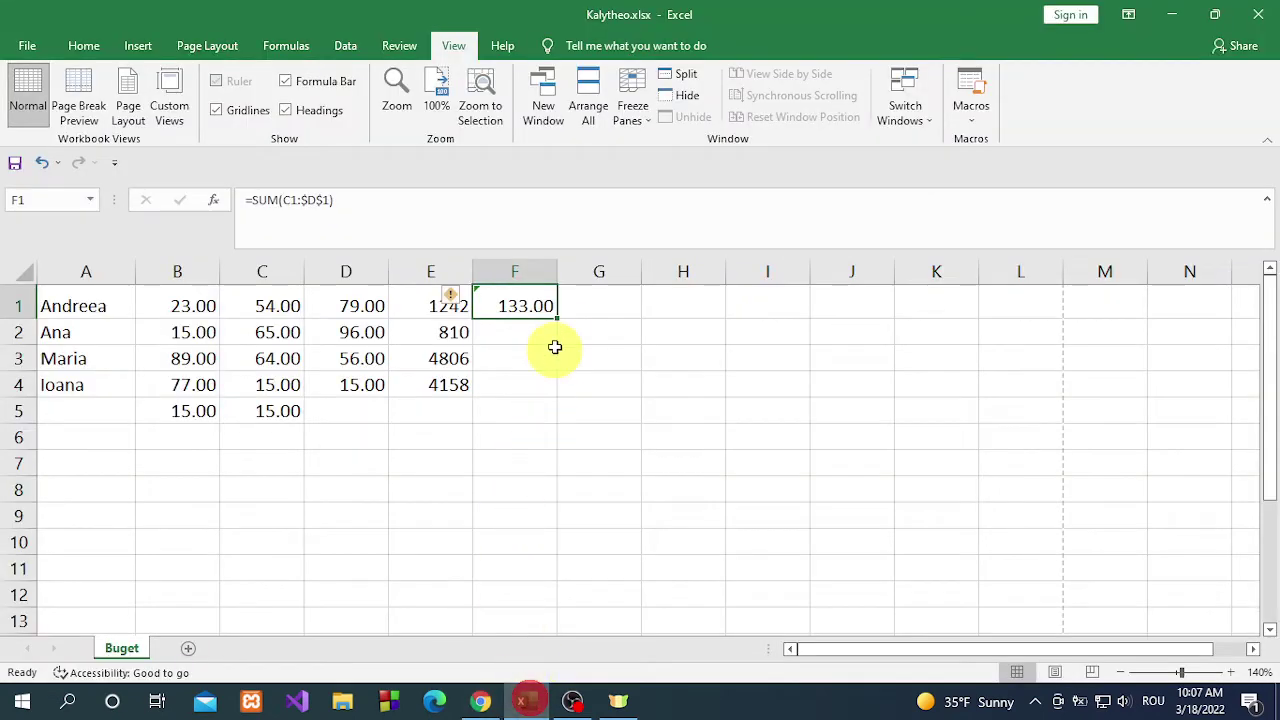
- Fill F1's formula down to F4 (294.00, 414.00, 444.00) and check the copied formulas
drag(555, 319, 561, 393)
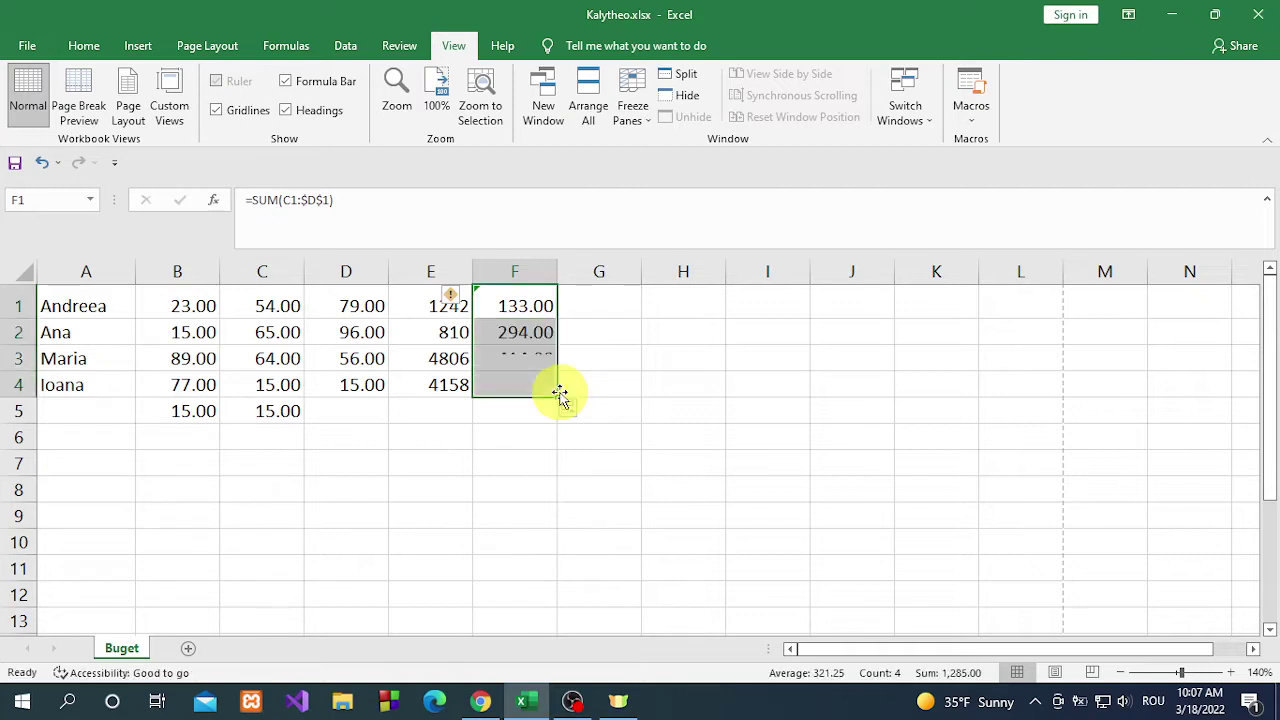
click(553, 458)
mouse_move(482, 703)
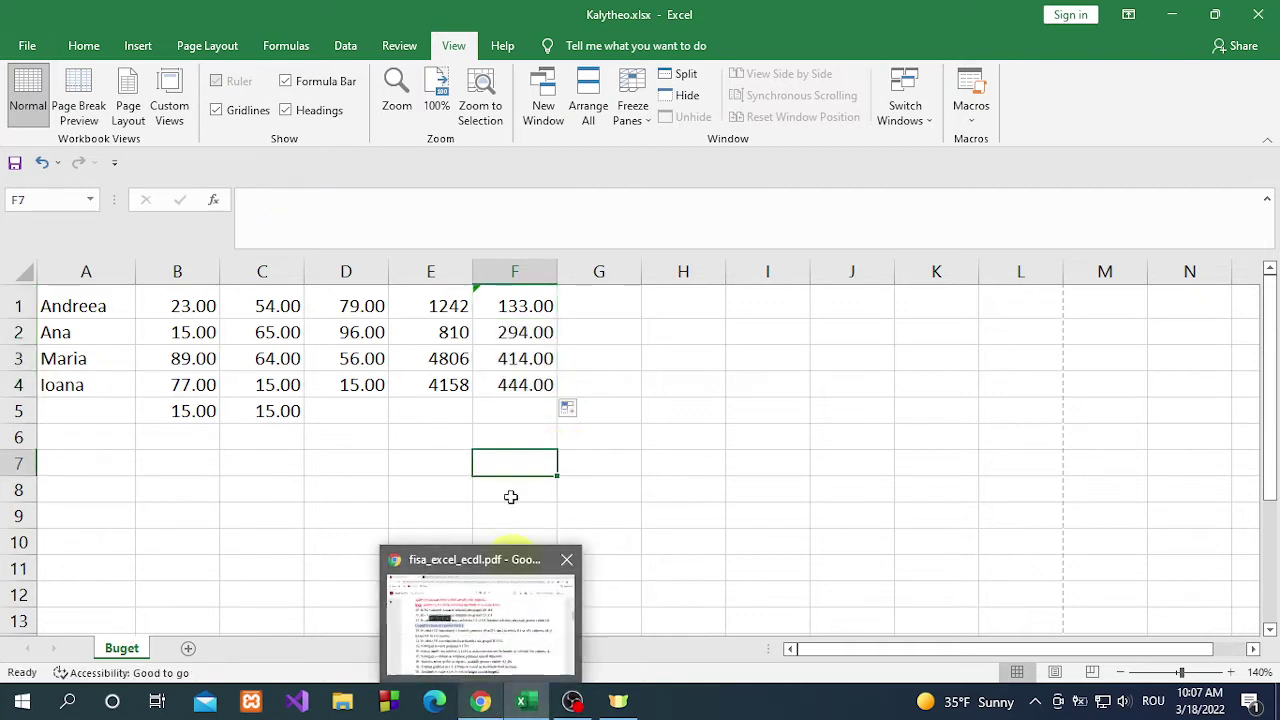
click(521, 339)
click(522, 355)
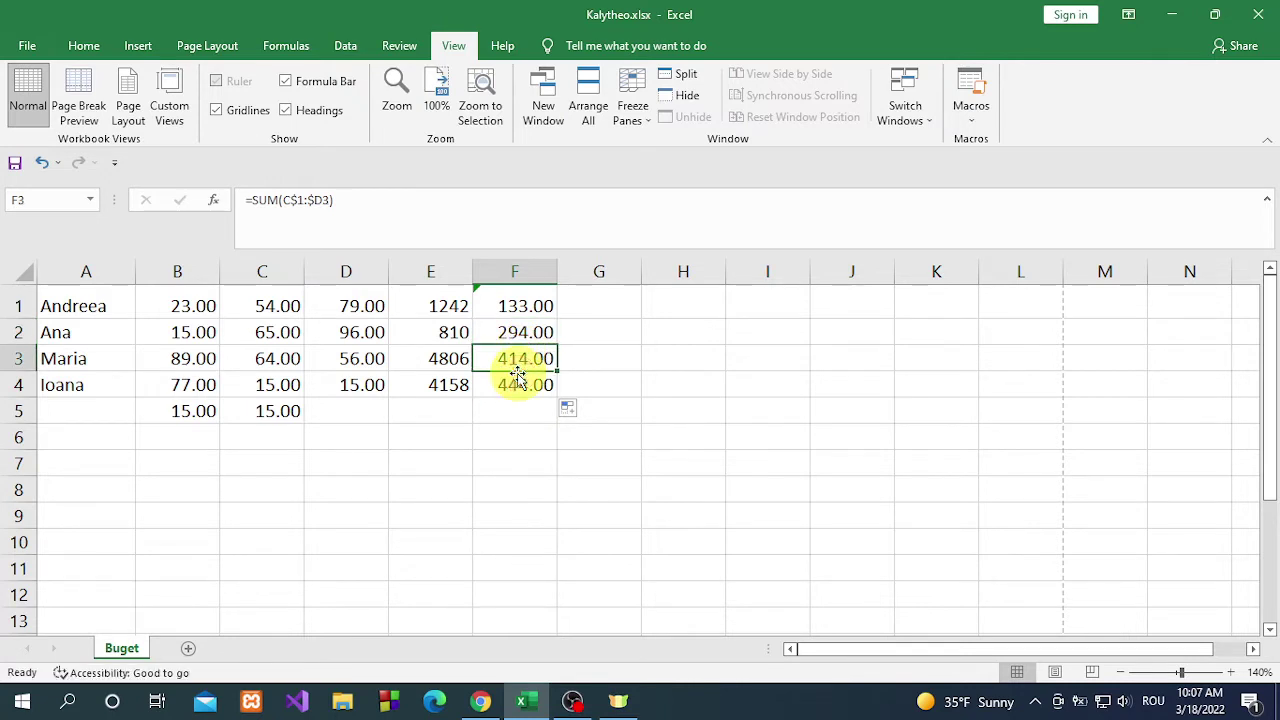
click(523, 306)
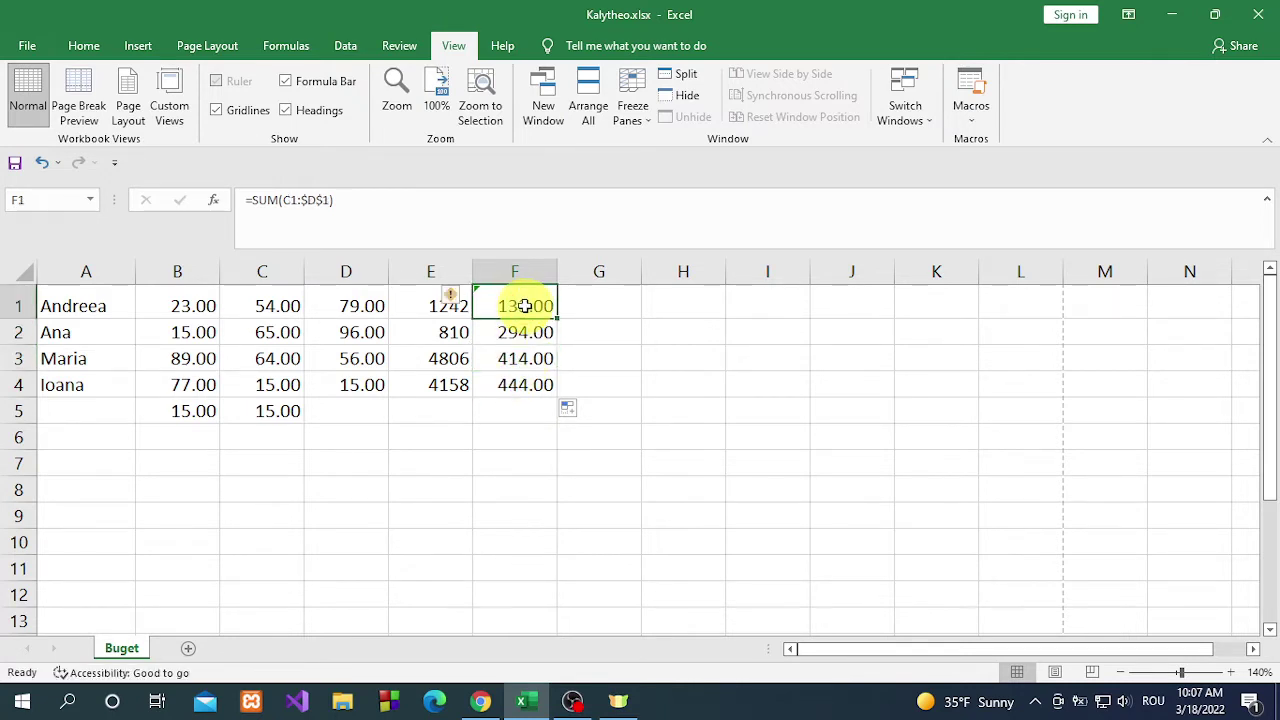
click(528, 332)
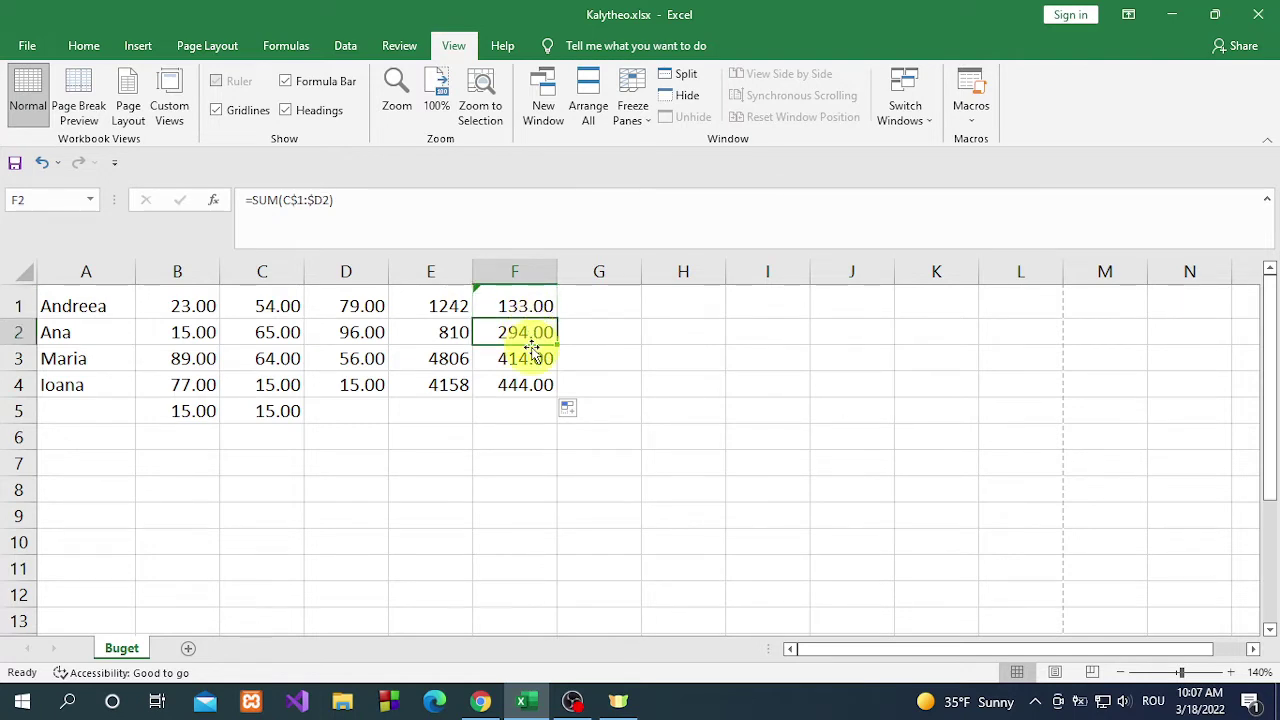
click(526, 352)
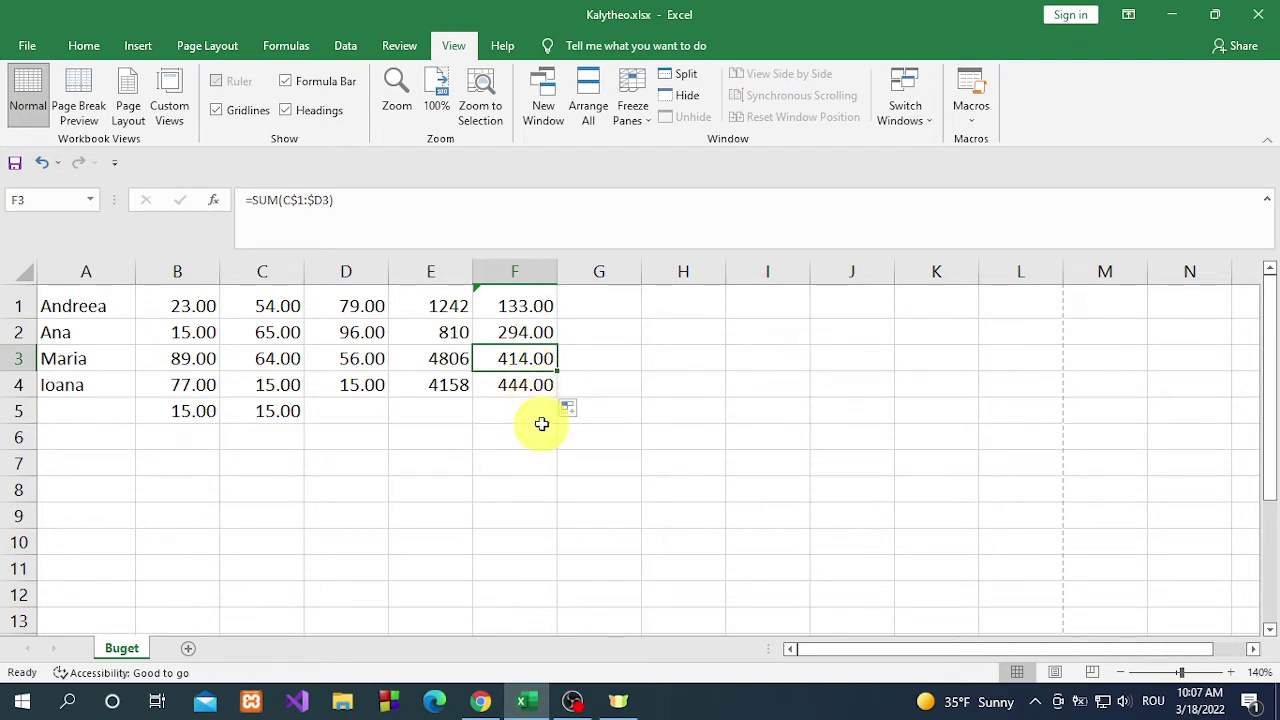
click(480, 700)
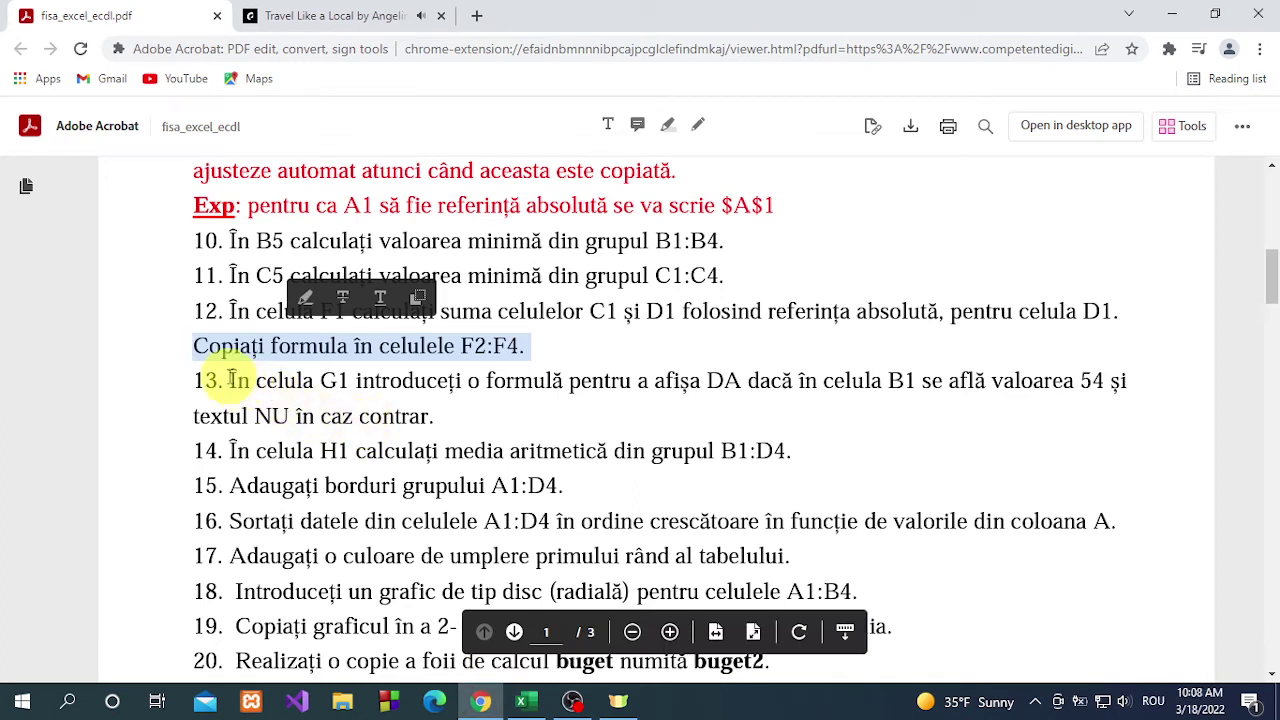
- Highlight task 13: G1 shows DA when B1 holds 54, otherwise NU
mouse_move(229, 381)
mouse_down()
mouse_move(872, 393)
mouse_move(521, 417)
mouse_up()
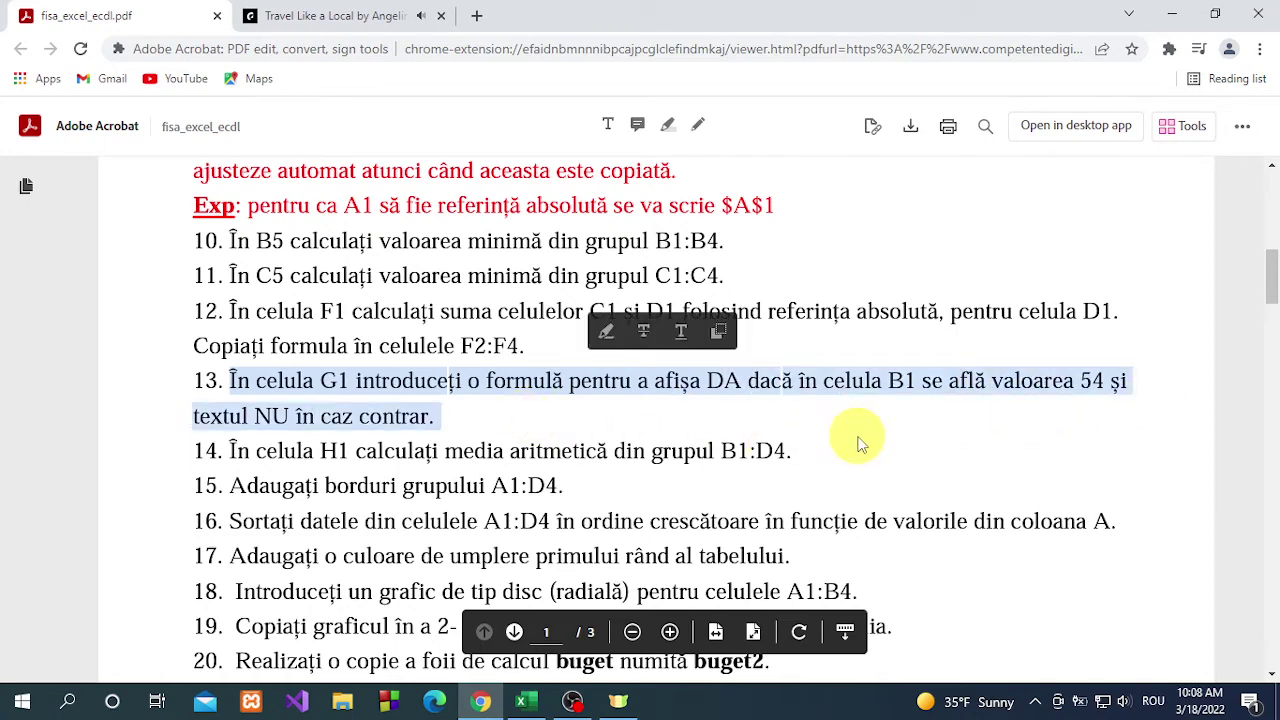
- Insert =IF(B1=54,"DA","NU") into G1 through the IF function arguments
click(520, 701)
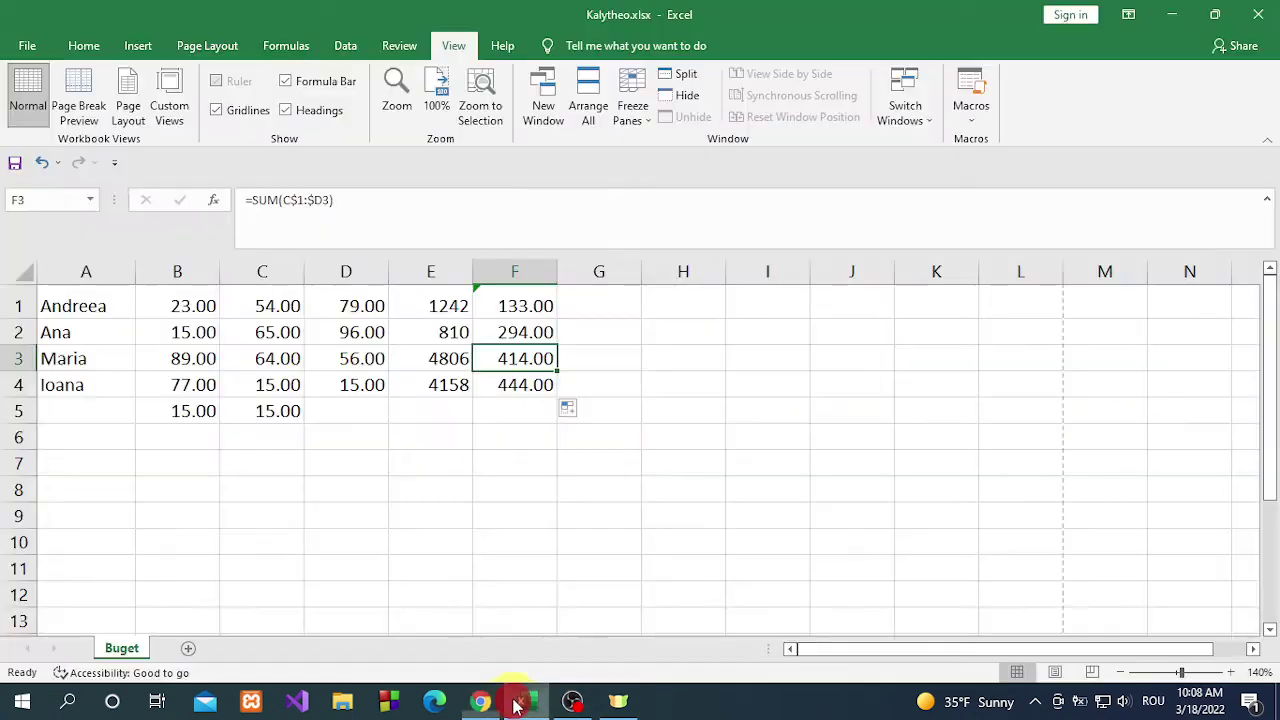
click(611, 306)
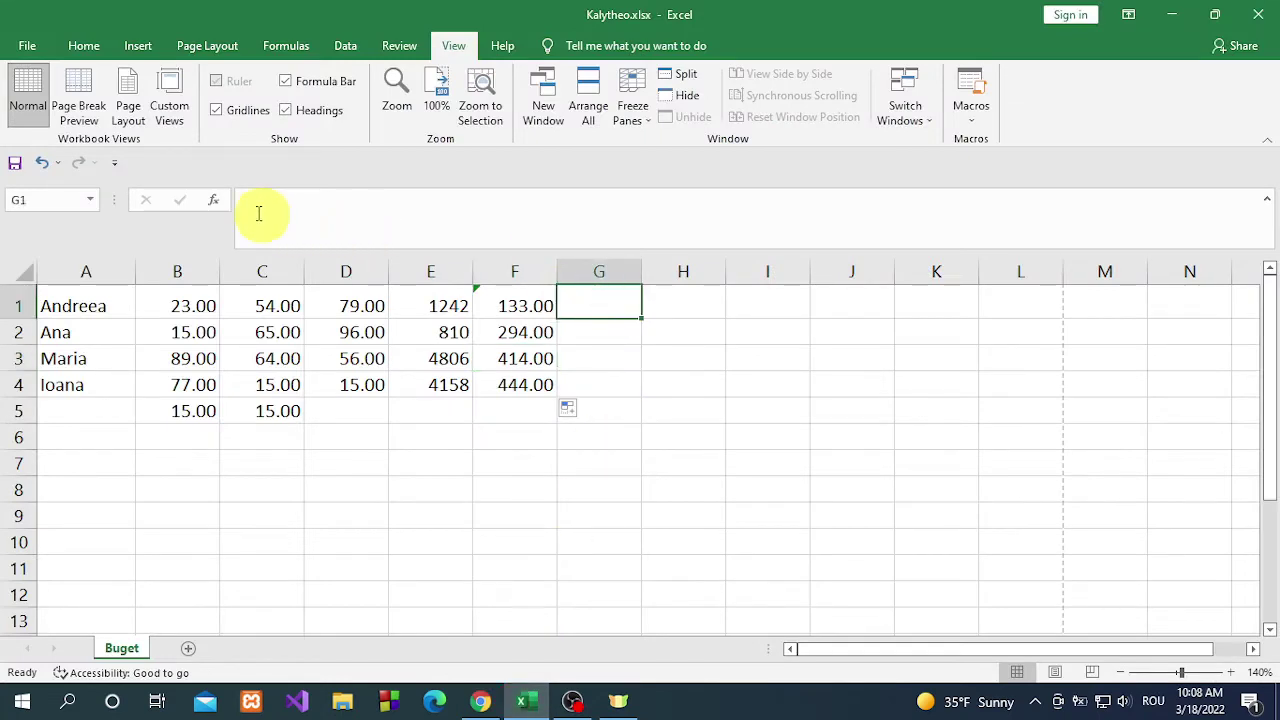
click(214, 202)
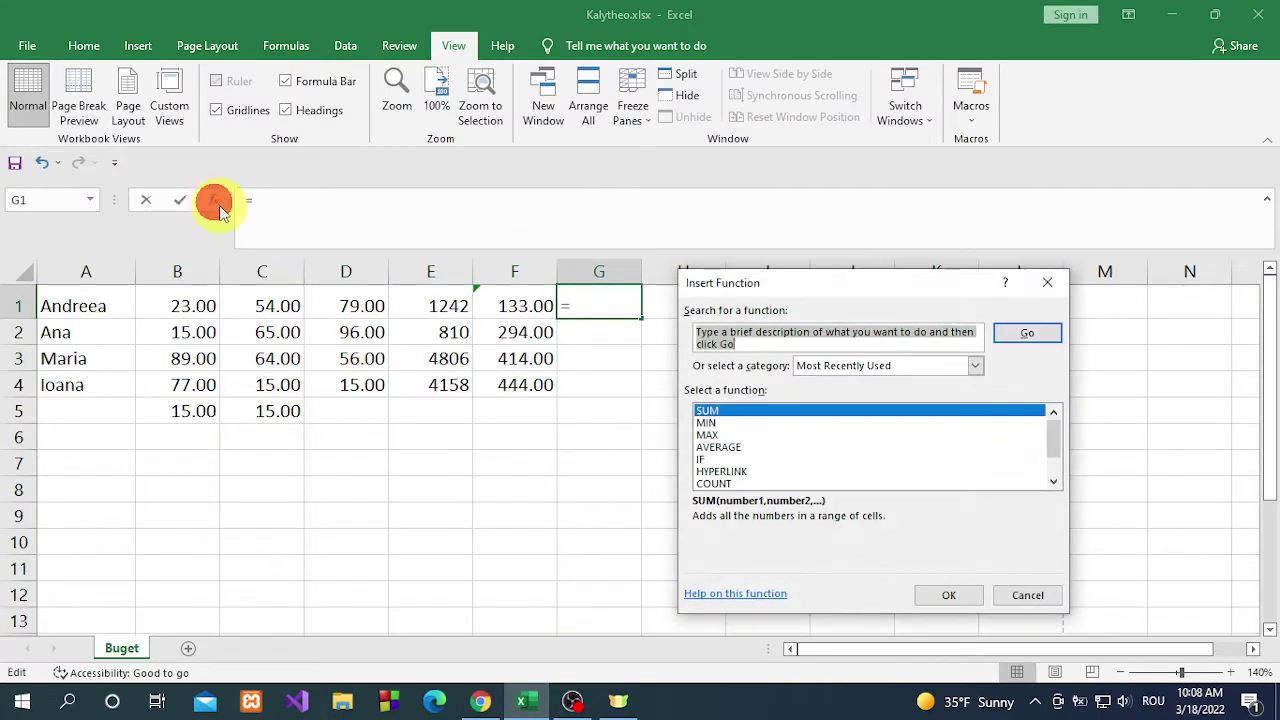
click(726, 459)
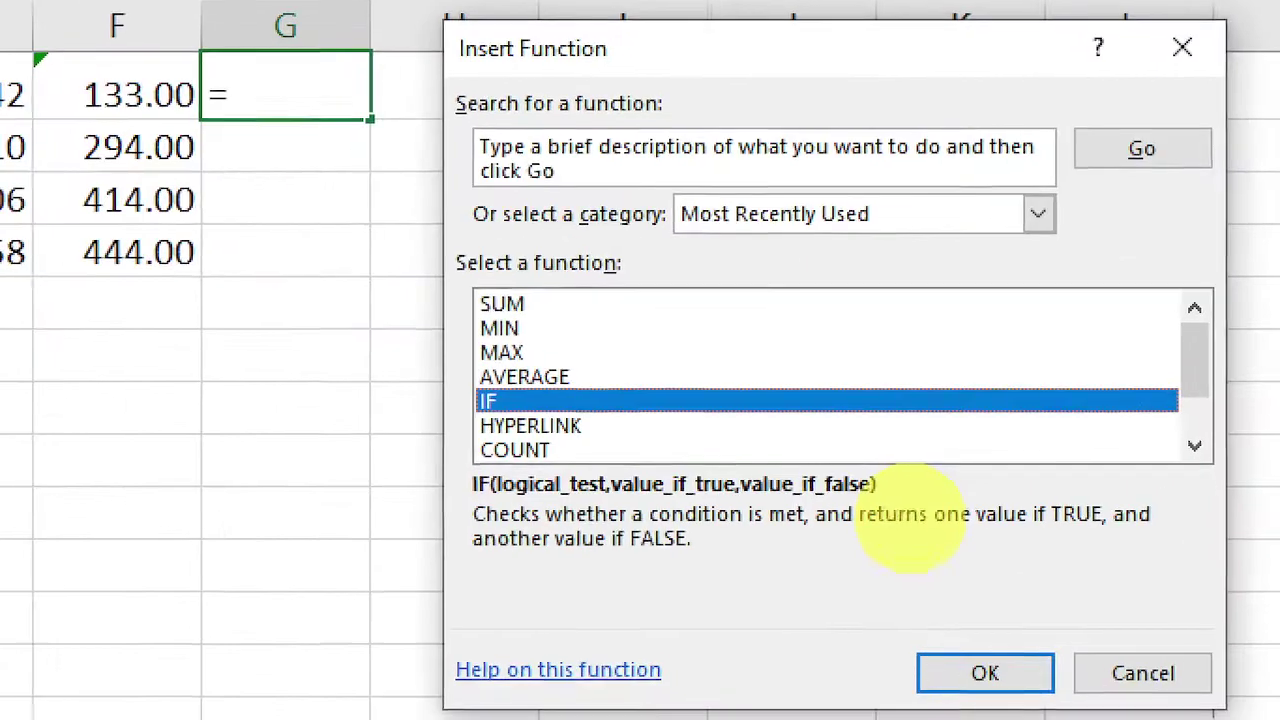
click(912, 514)
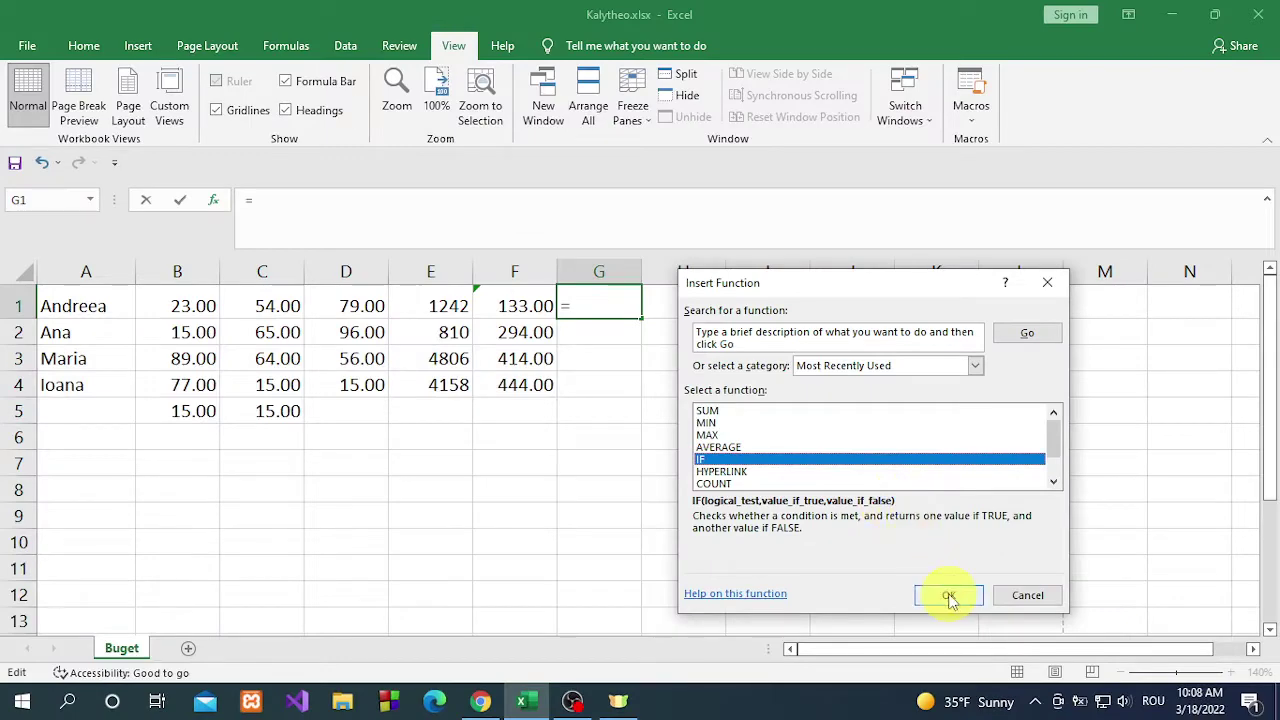
click(948, 595)
text(B1=54)
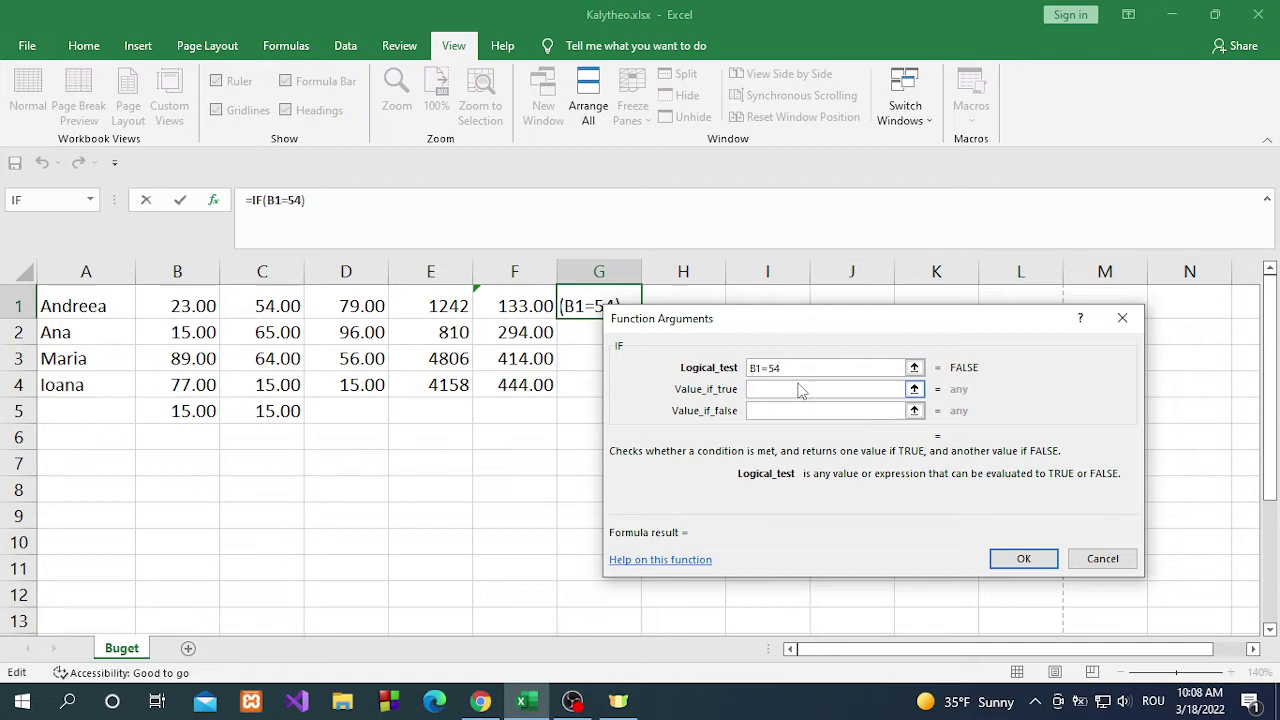
click(799, 386)
text(DA)
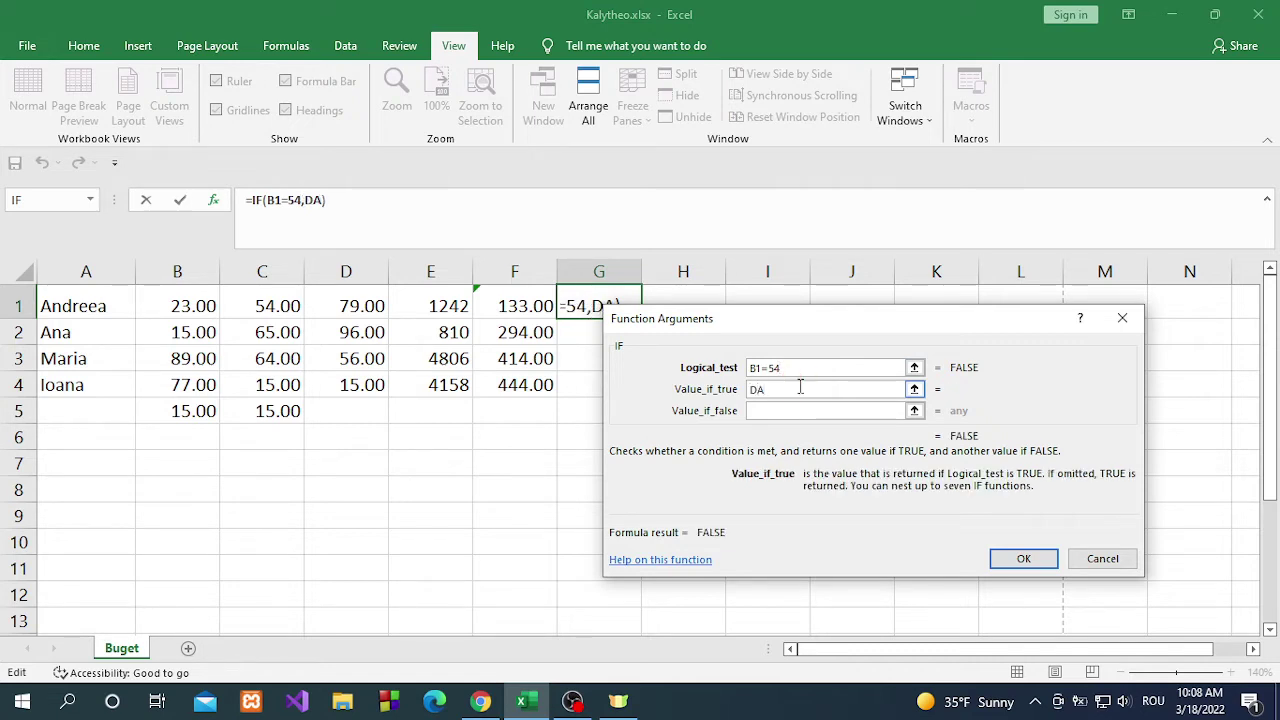
click(795, 415)
text(NU)
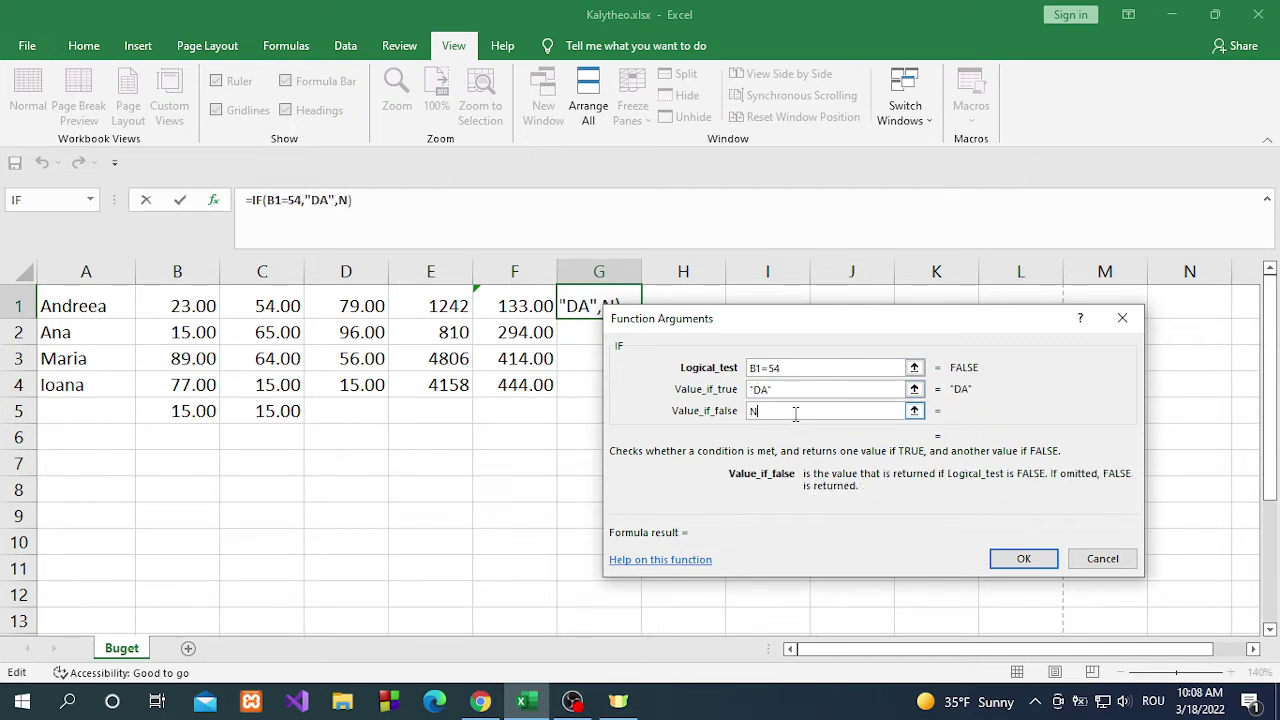
click(483, 701)
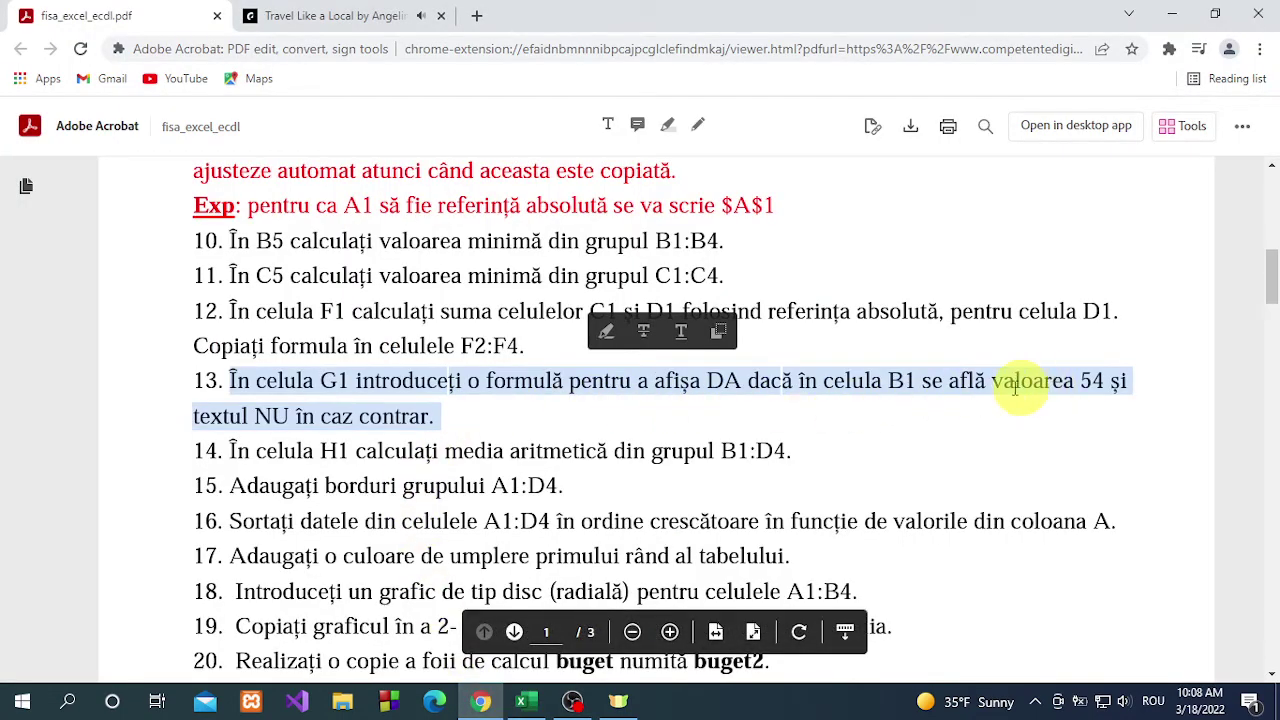
click(525, 703)
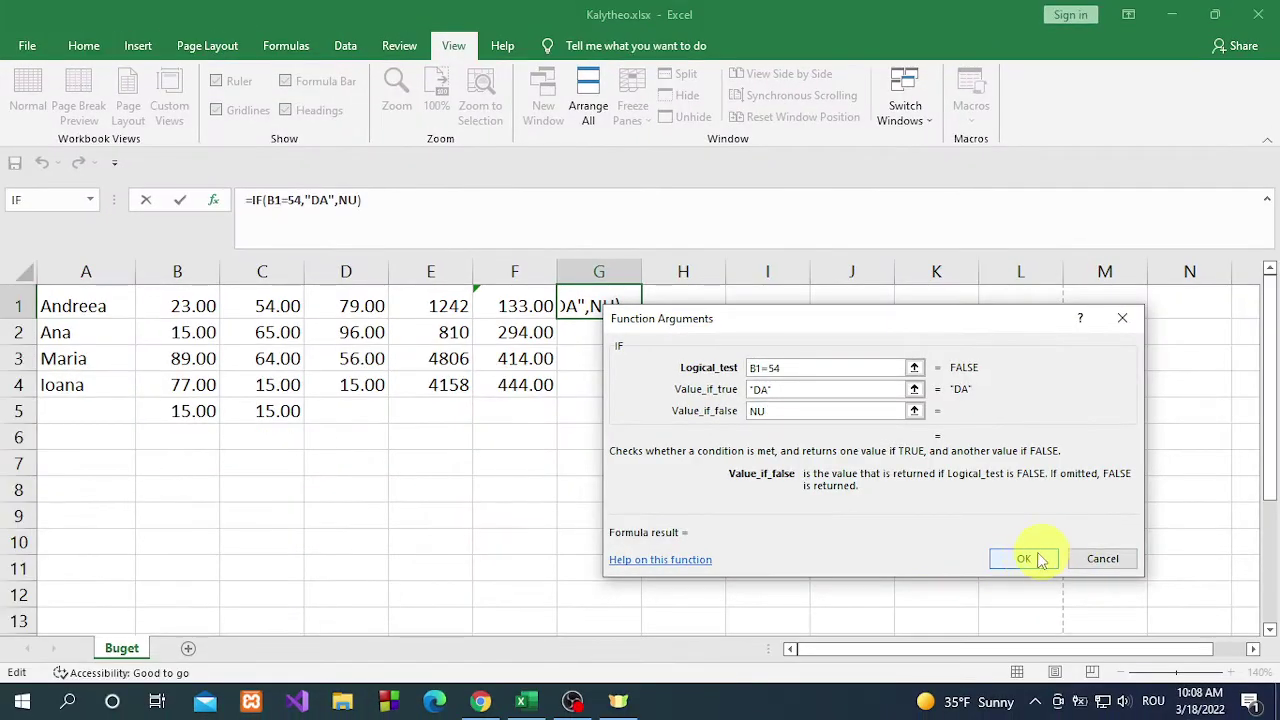
click(1025, 556)
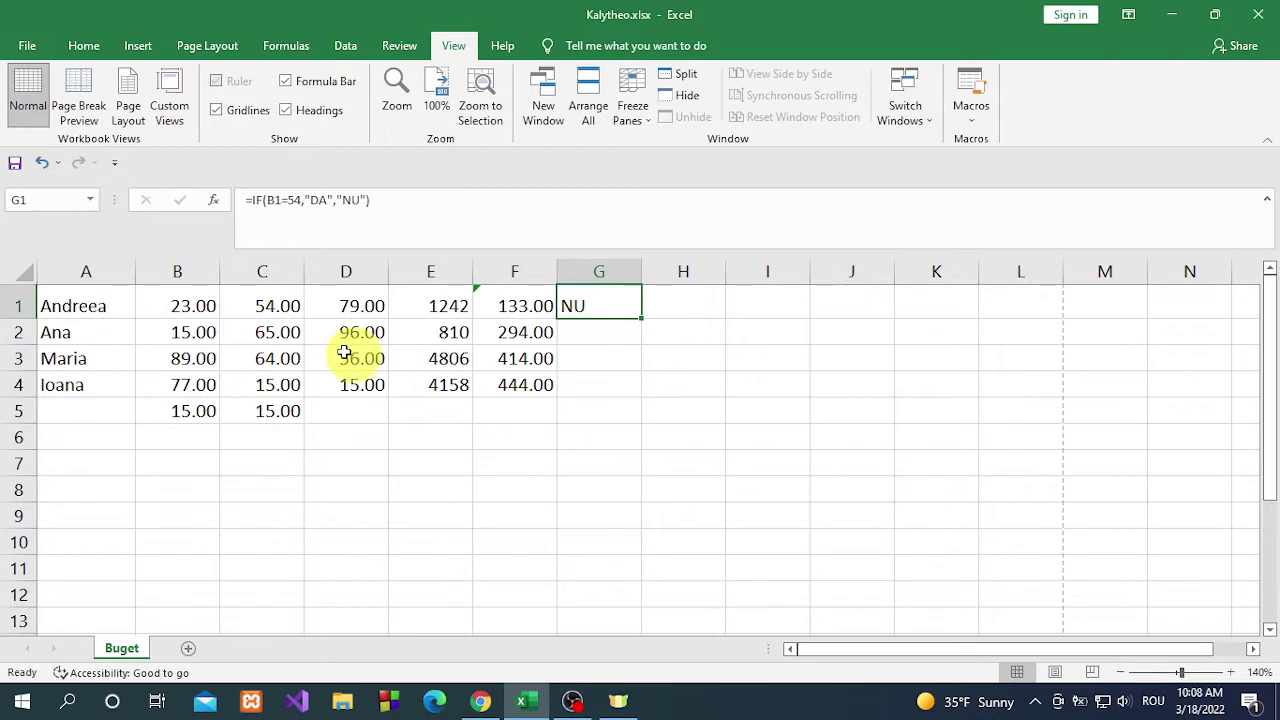
- Test G1 by setting B1 to 54, then to 23 so G1 reads NU
click(190, 306)
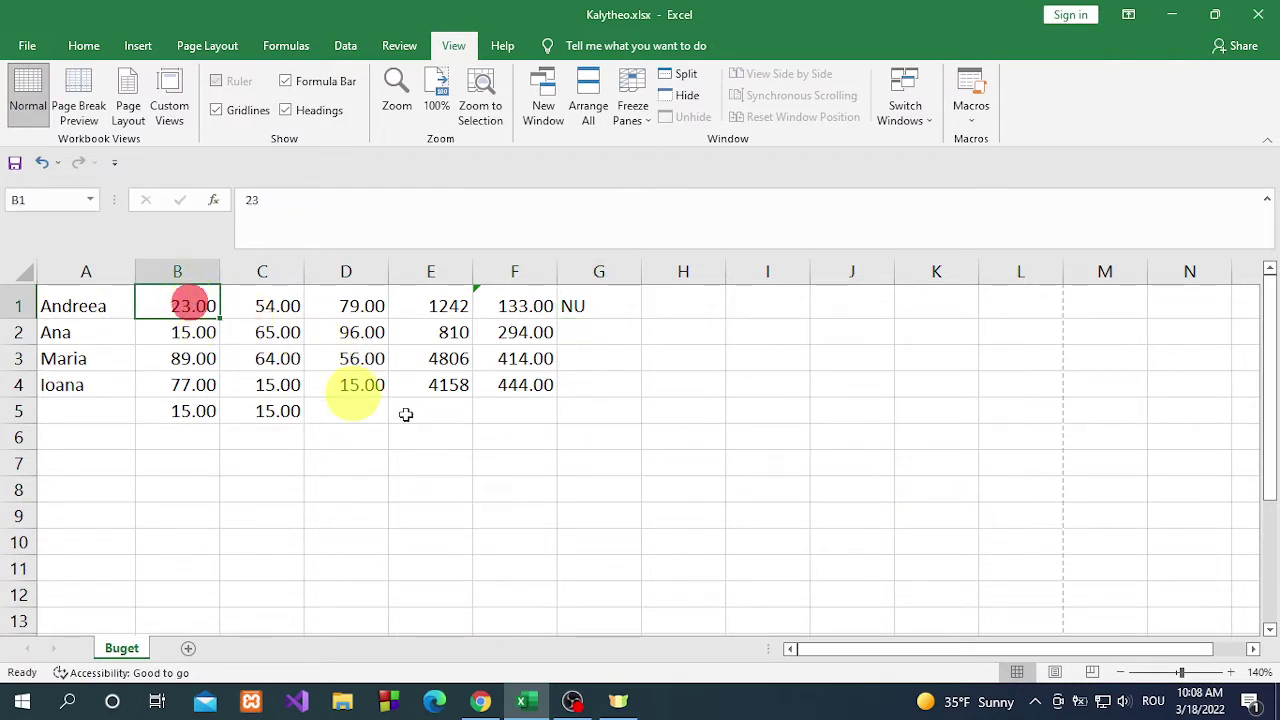
text(54)
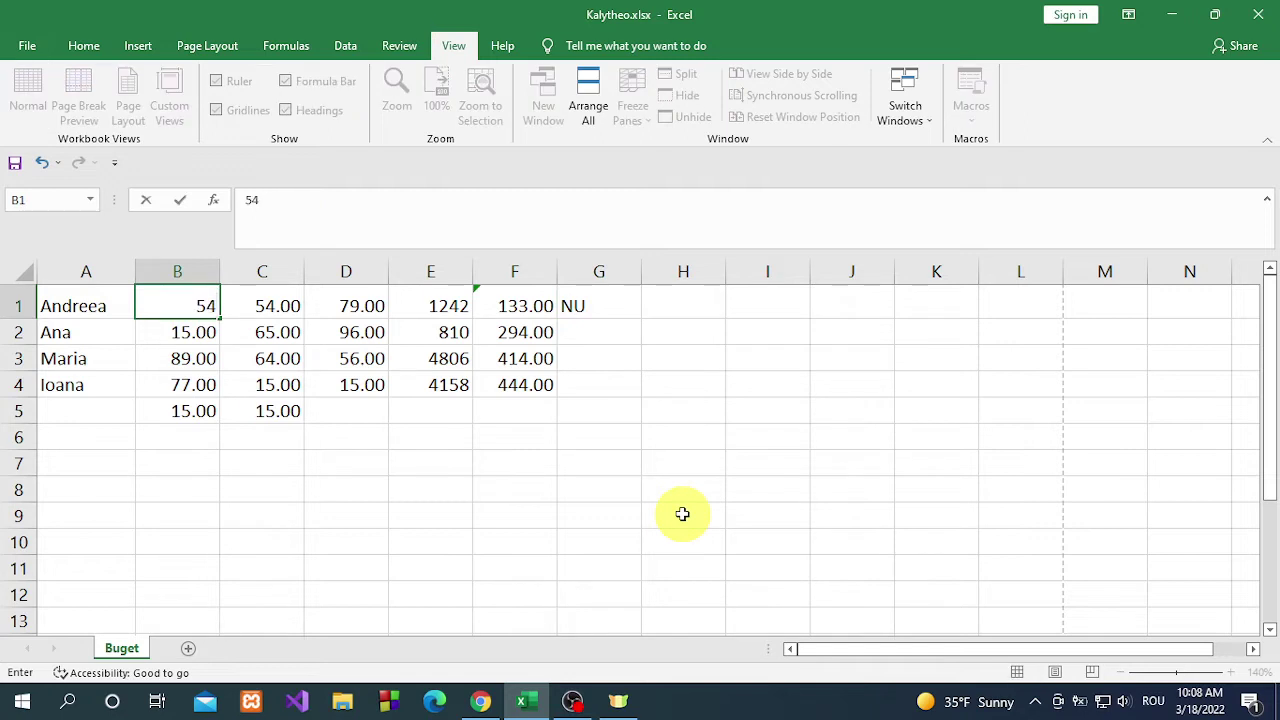
key(Return)
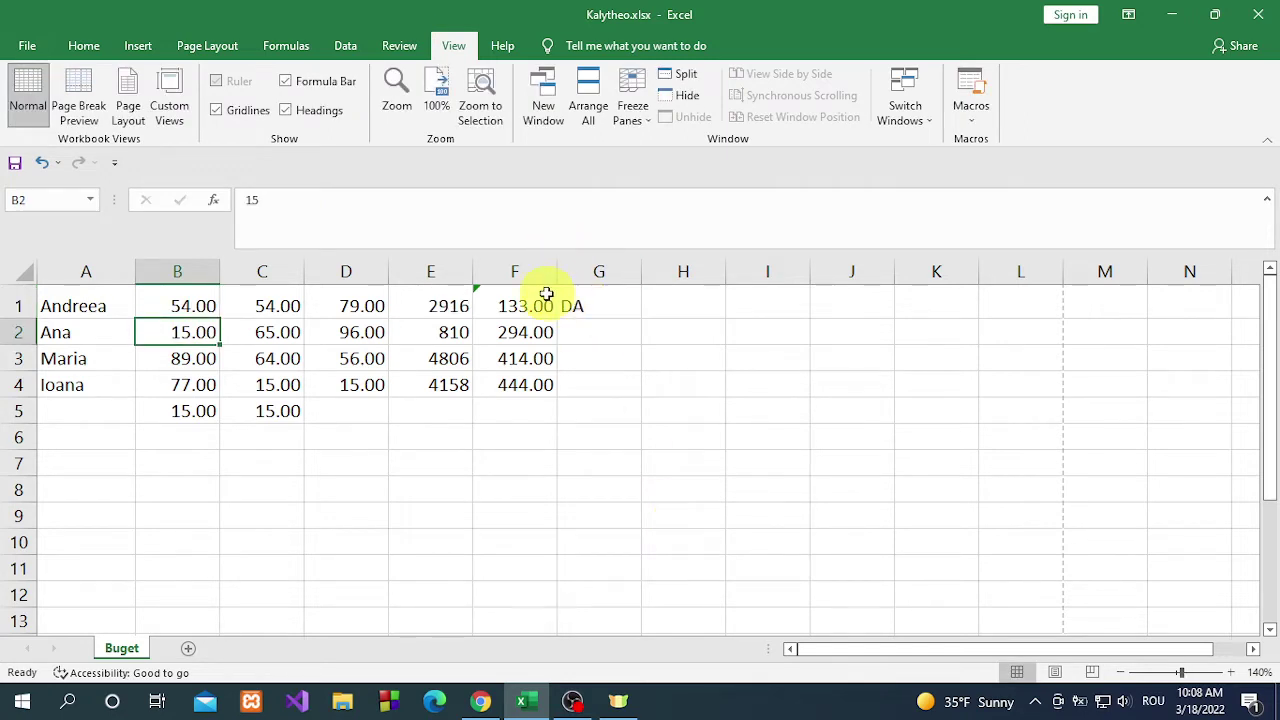
click(209, 300)
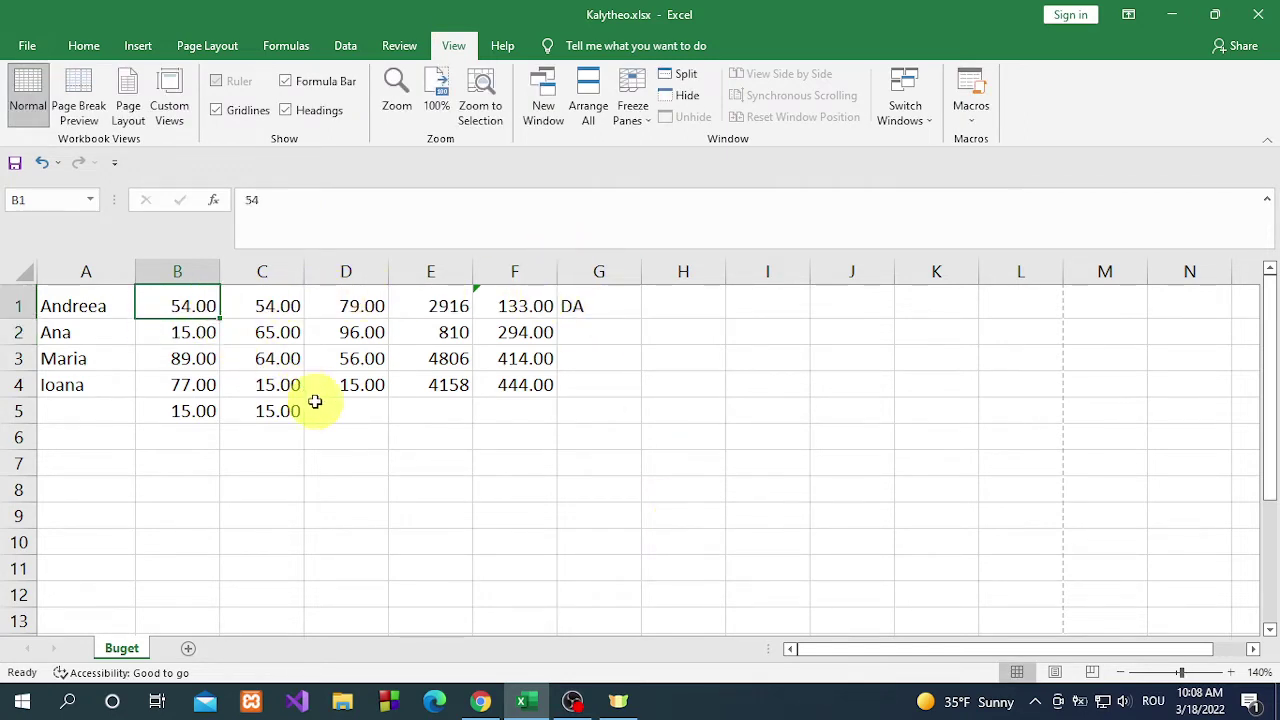
text(23)
key(Return)
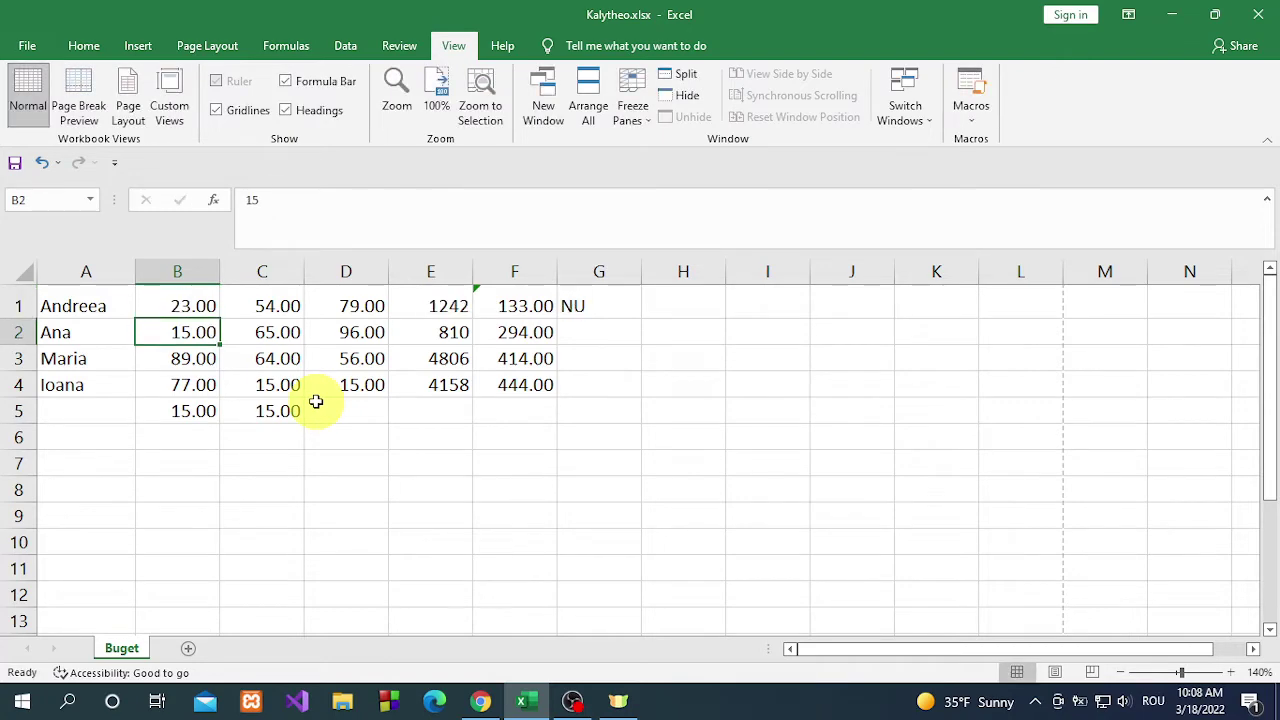
click(481, 701)
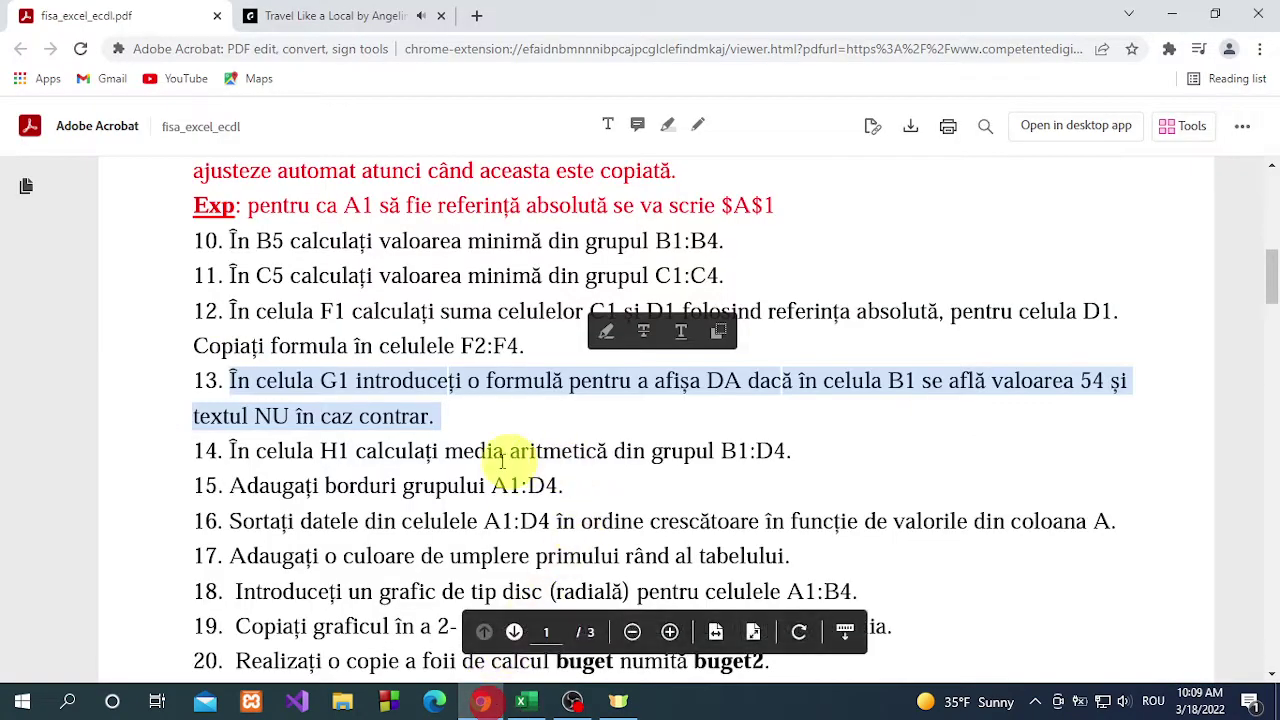
- Highlight exercise 14 (average of B1:D4 into H1) in the PDF, then return to Excel
drag(228, 450, 796, 460)
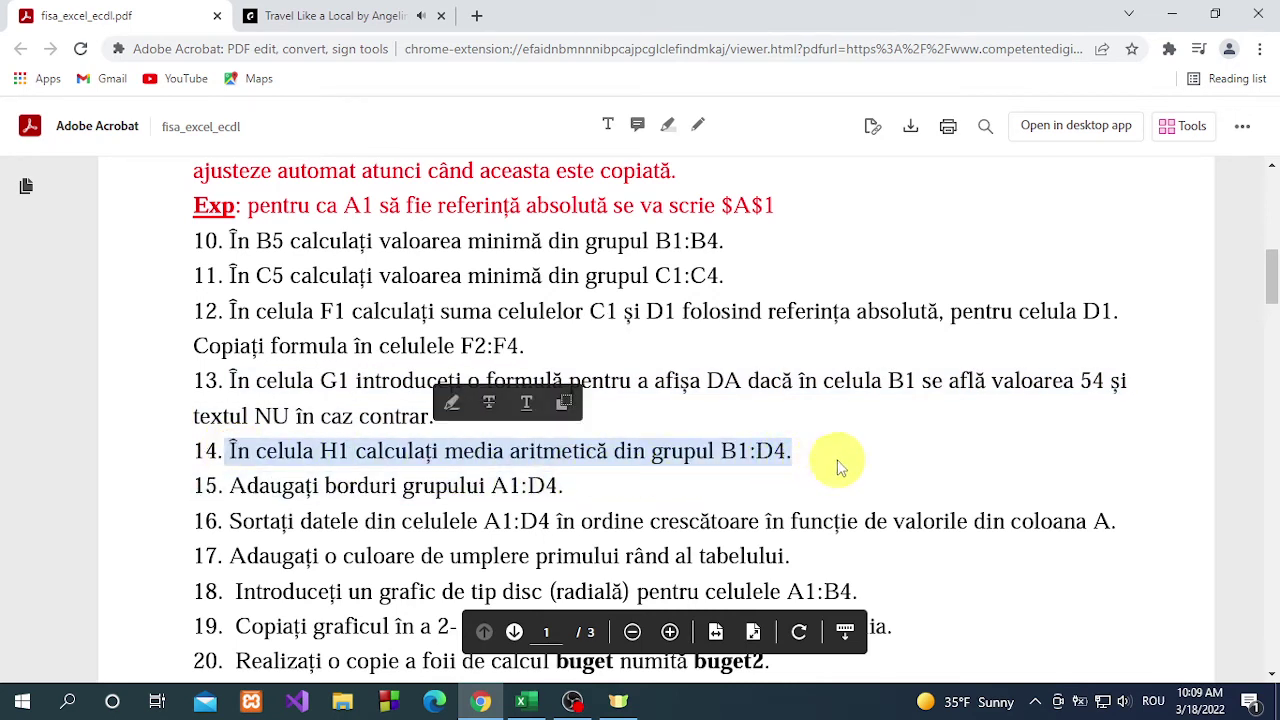
click(521, 701)
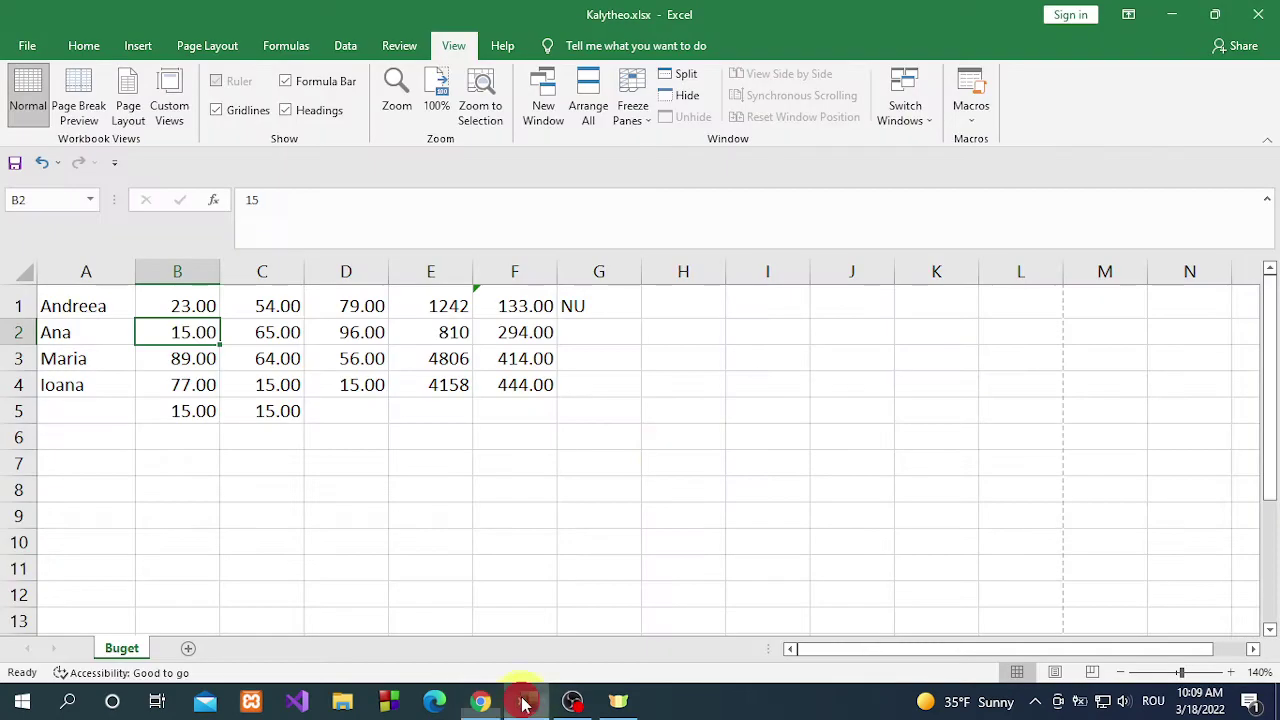
- Insert =AVERAGE(B1:D4) into H1 with the function wizard, showing 54.00
click(672, 306)
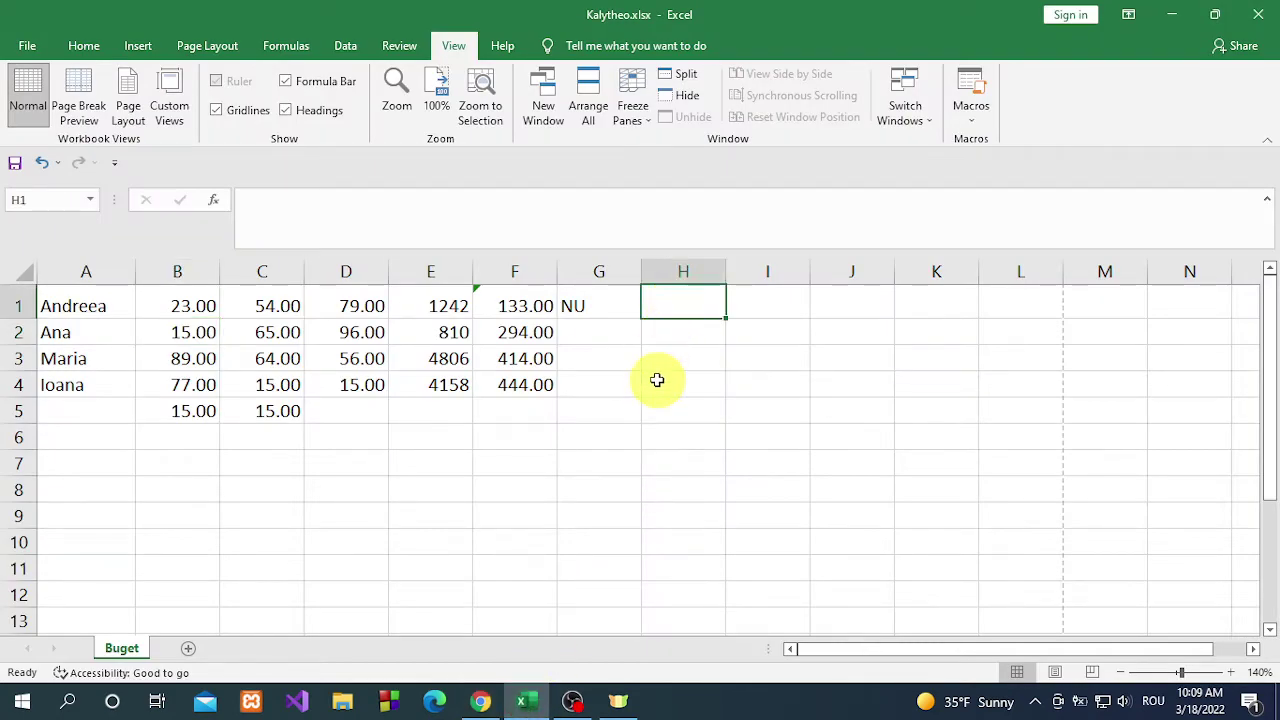
click(218, 202)
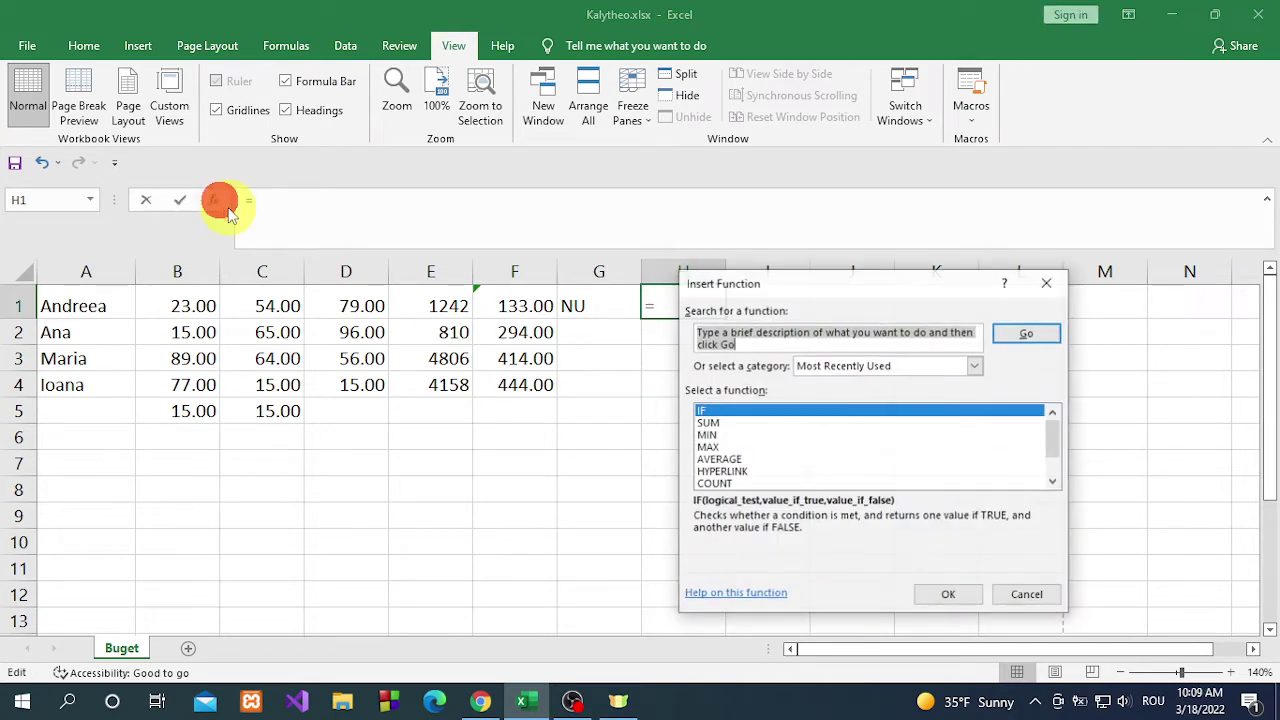
click(735, 459)
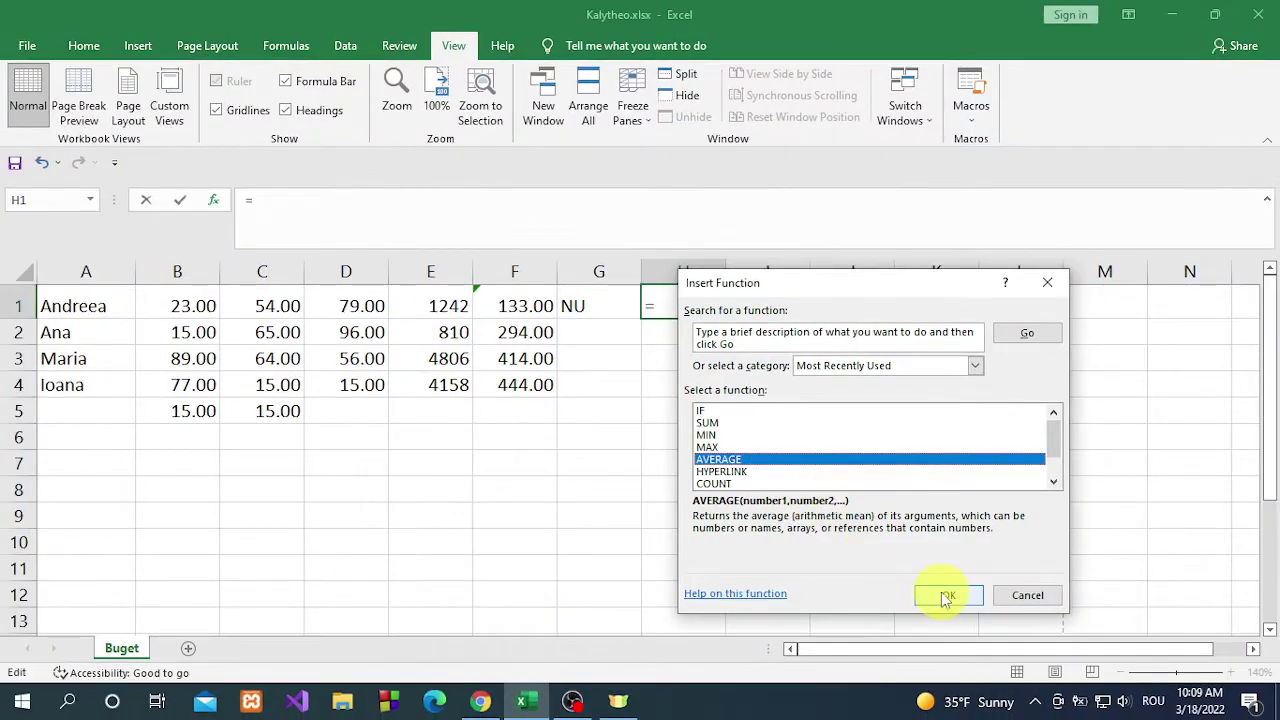
click(933, 595)
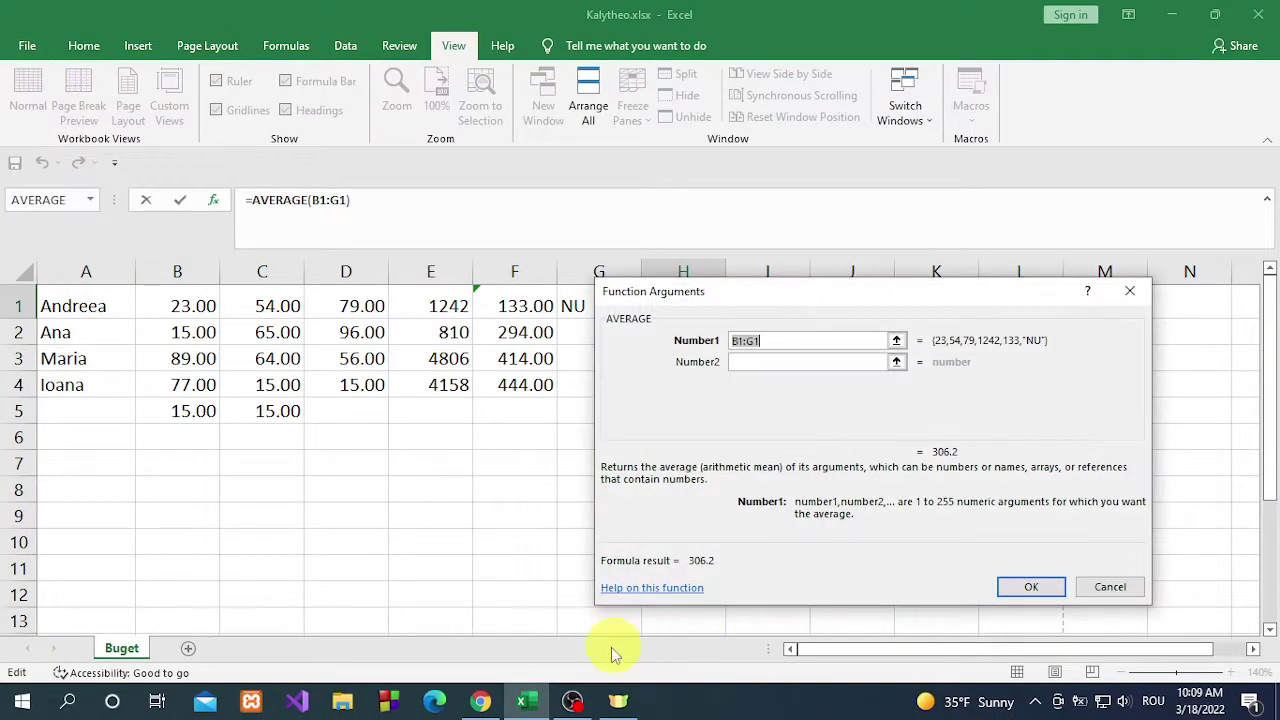
click(480, 700)
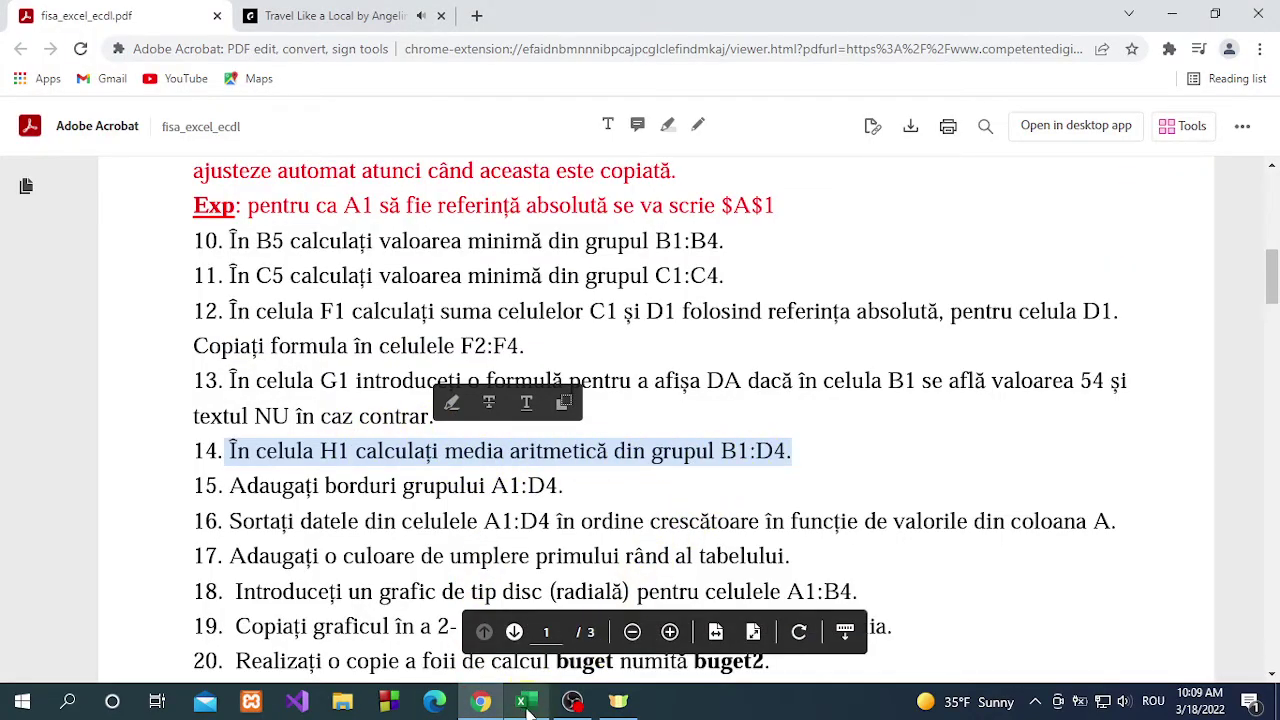
mouse_move(521, 700)
click(470, 600)
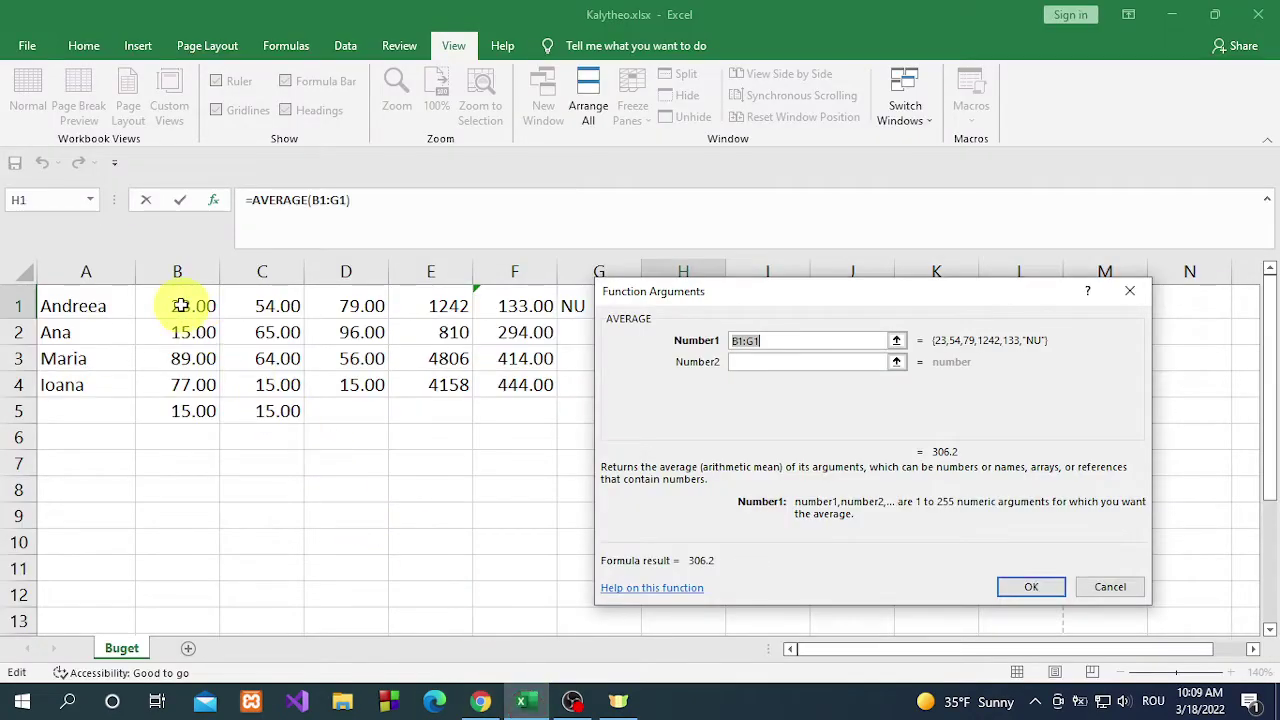
mouse_move(177, 302)
mouse_down()
mouse_move(331, 358)
mouse_move(348, 378)
mouse_up()
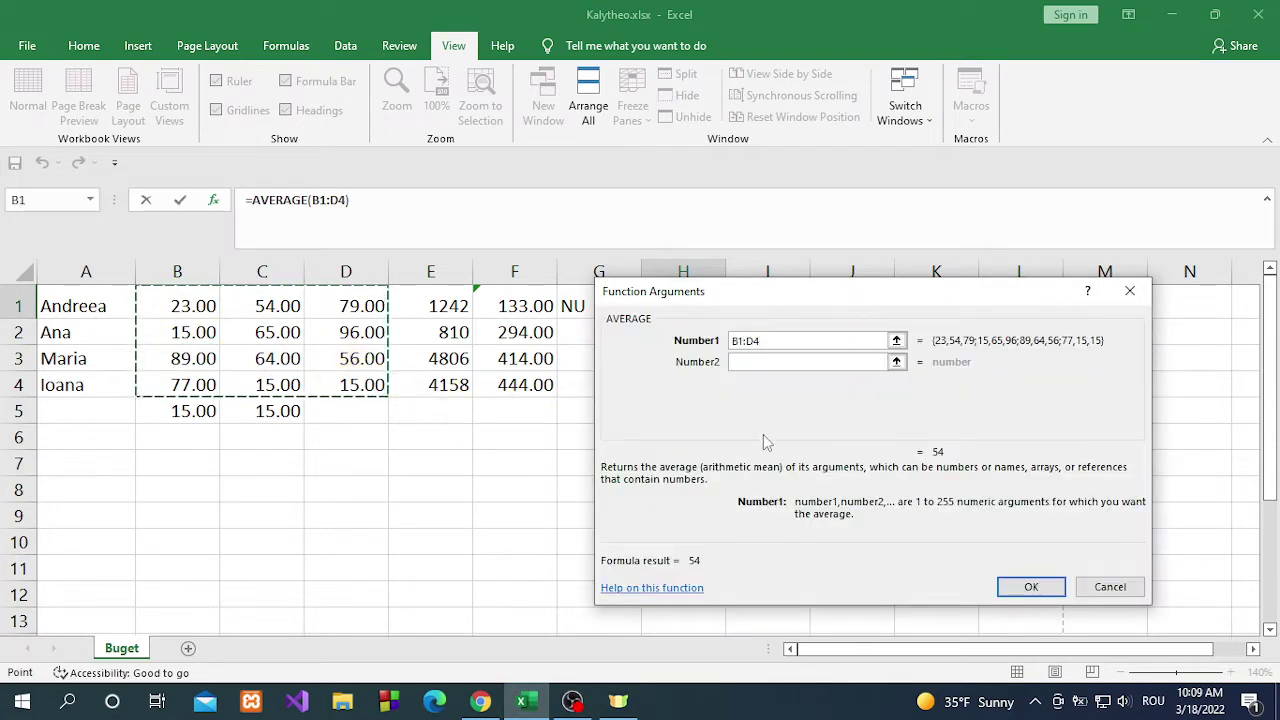
click(1022, 592)
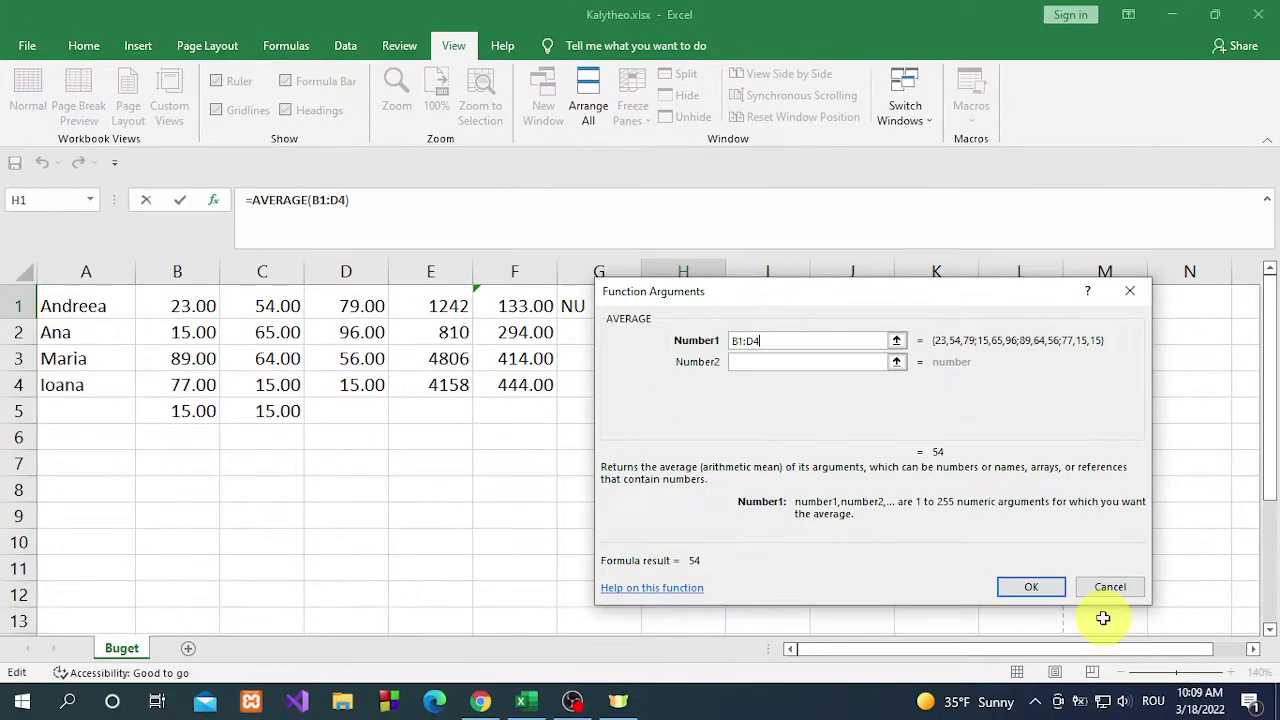
click(1033, 594)
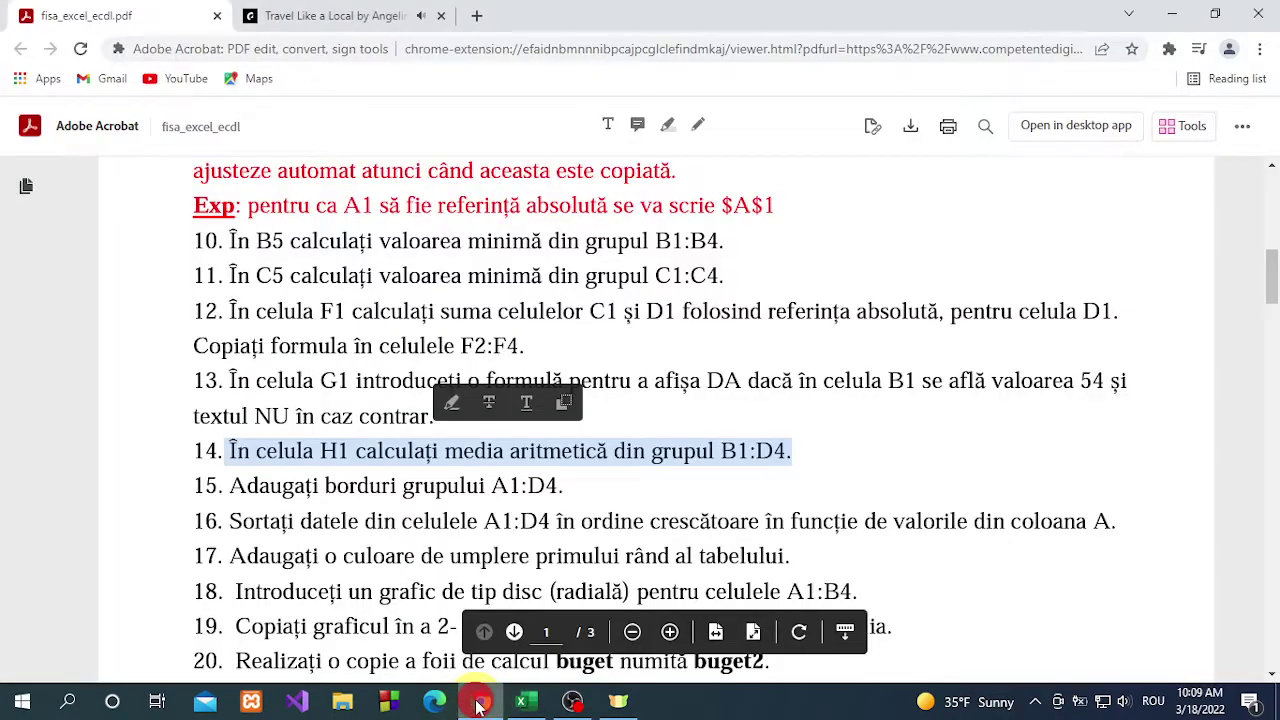
- Highlight exercise 15 (borders on A1:D4) in the PDF, then select A1:D4 in Excel
click(480, 701)
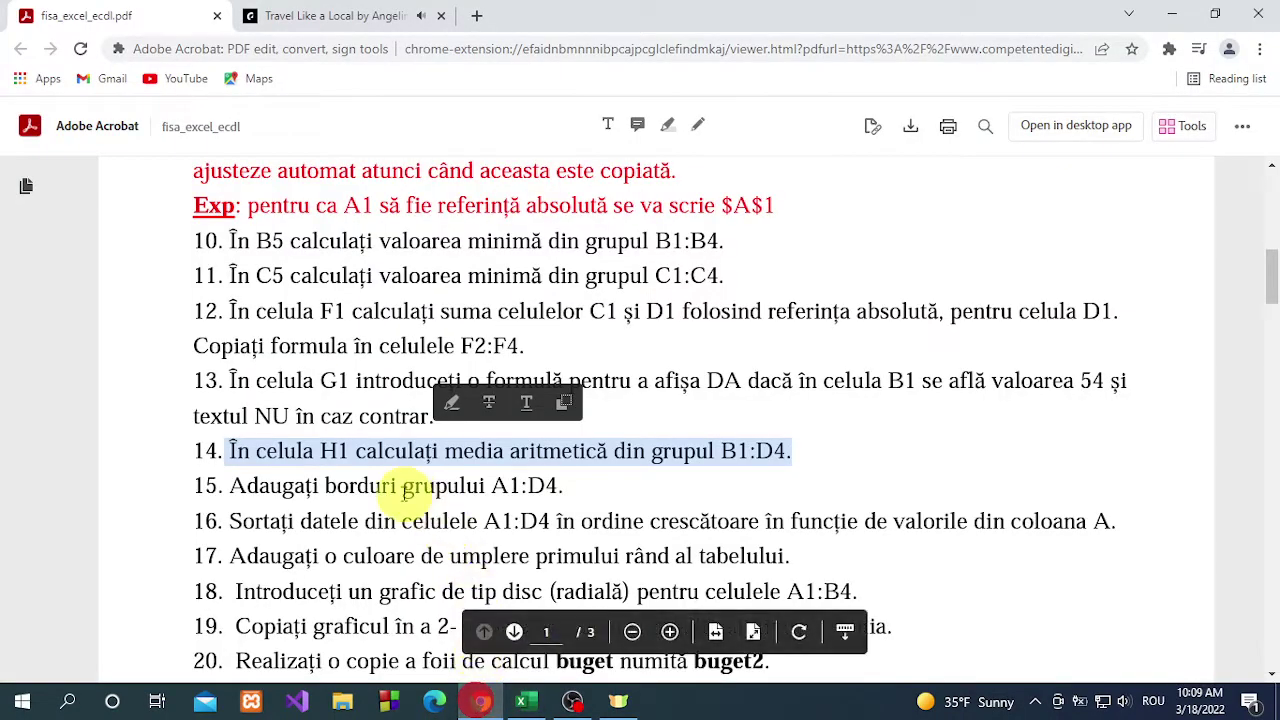
scroll(330, 497, down, 2)
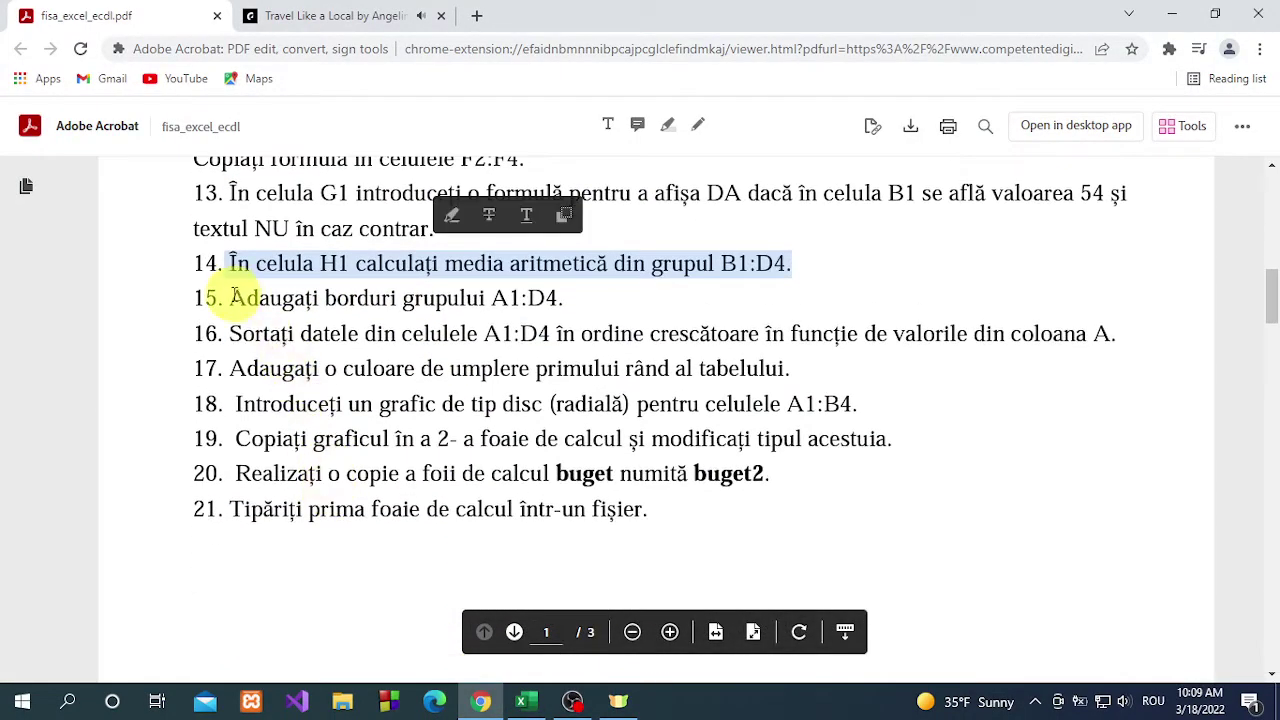
drag(232, 297, 567, 304)
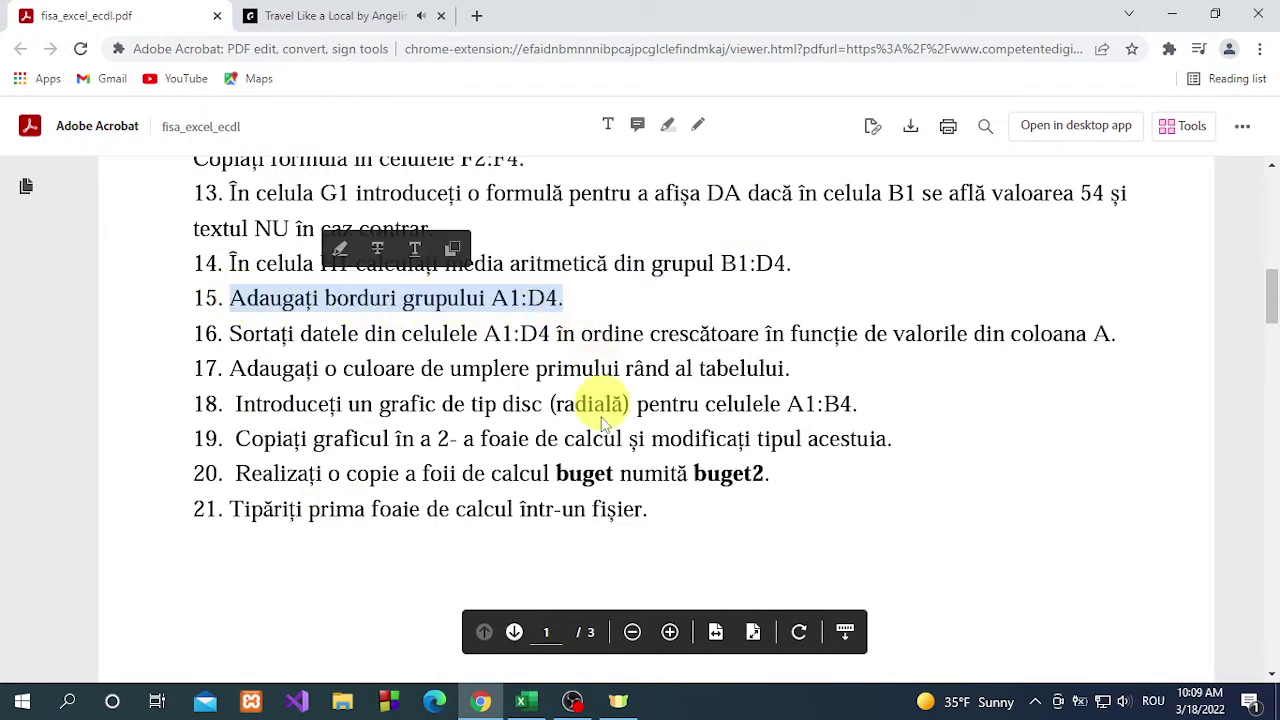
click(525, 705)
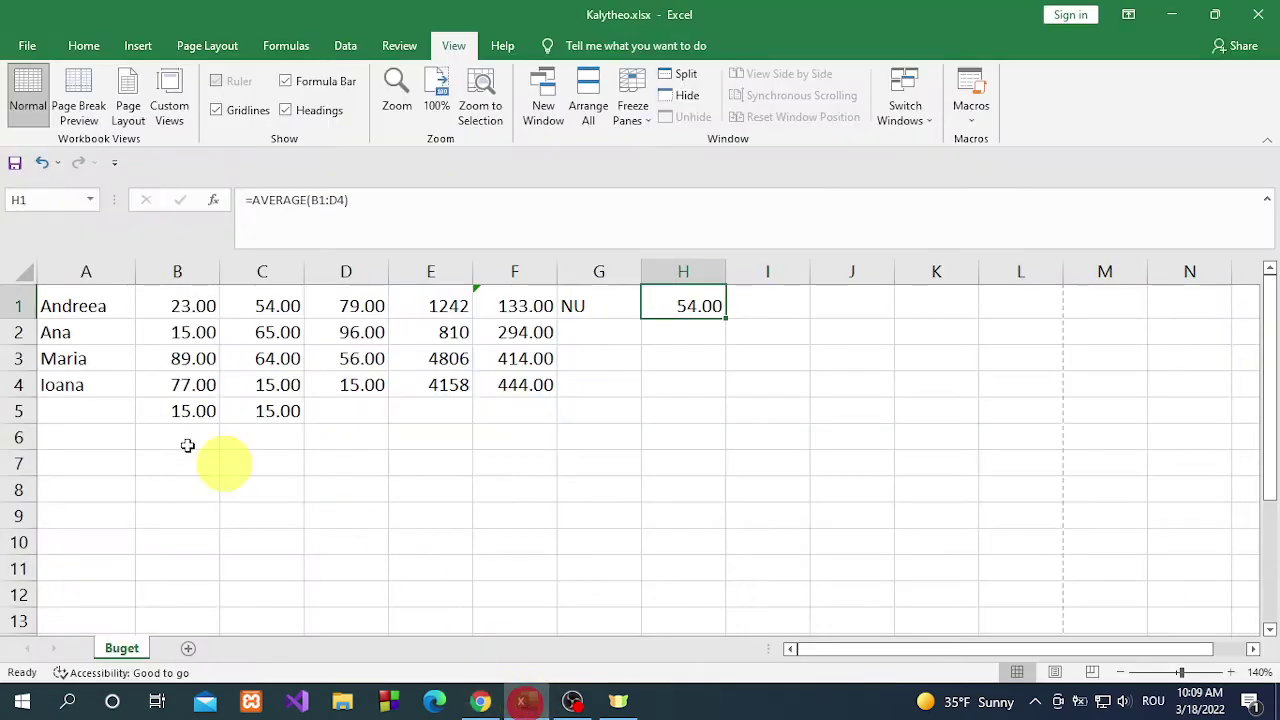
drag(80, 297, 333, 384)
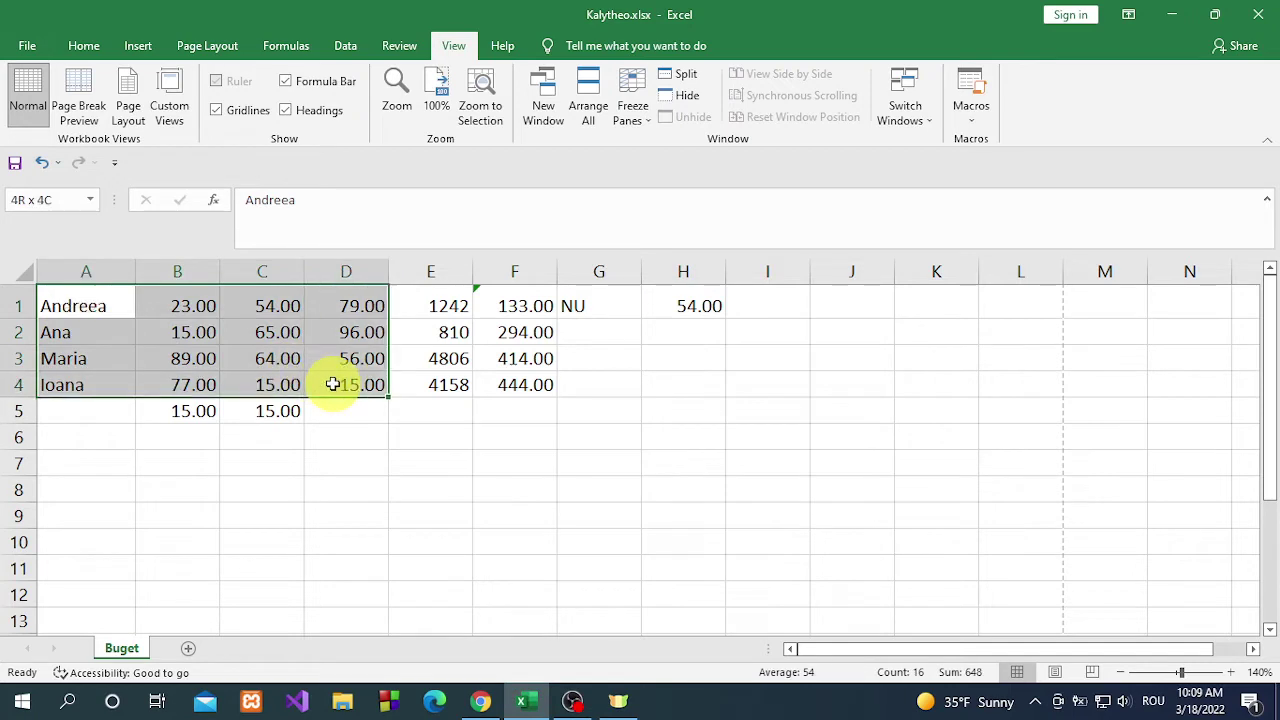
- Open the Home tab's Borders dropdown for the selected A1:D4 range
click(86, 47)
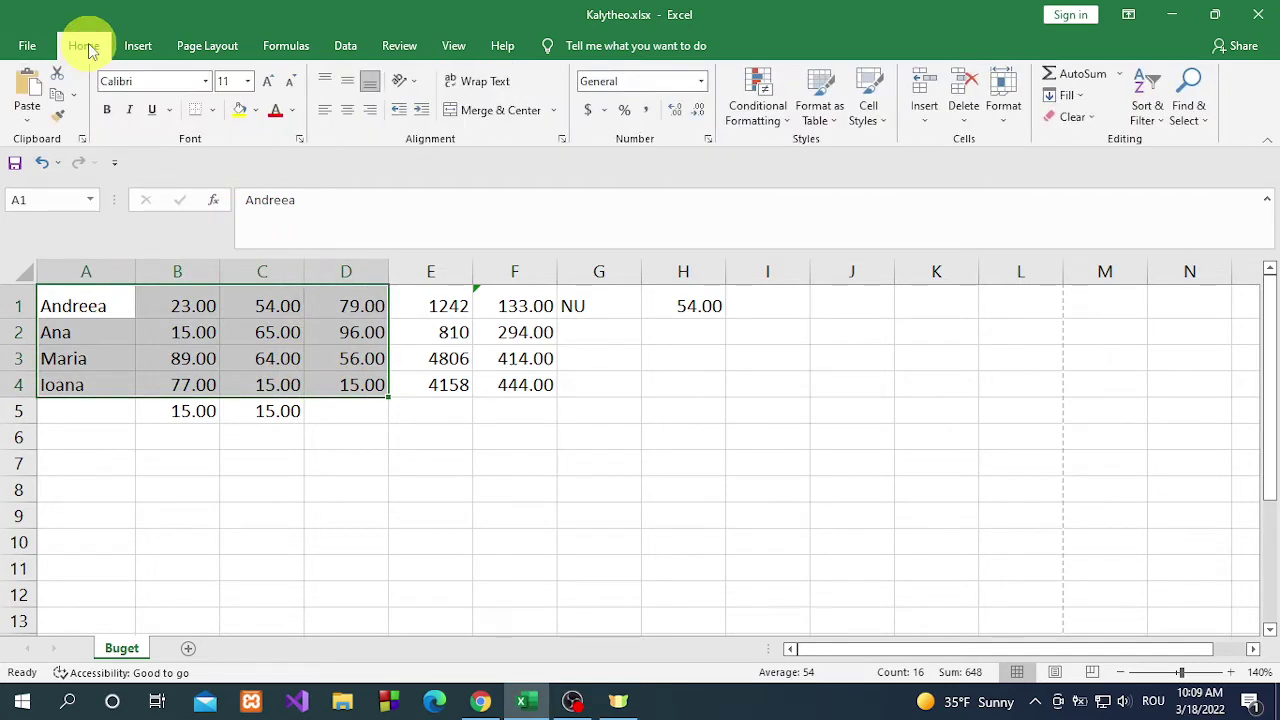
click(216, 114)
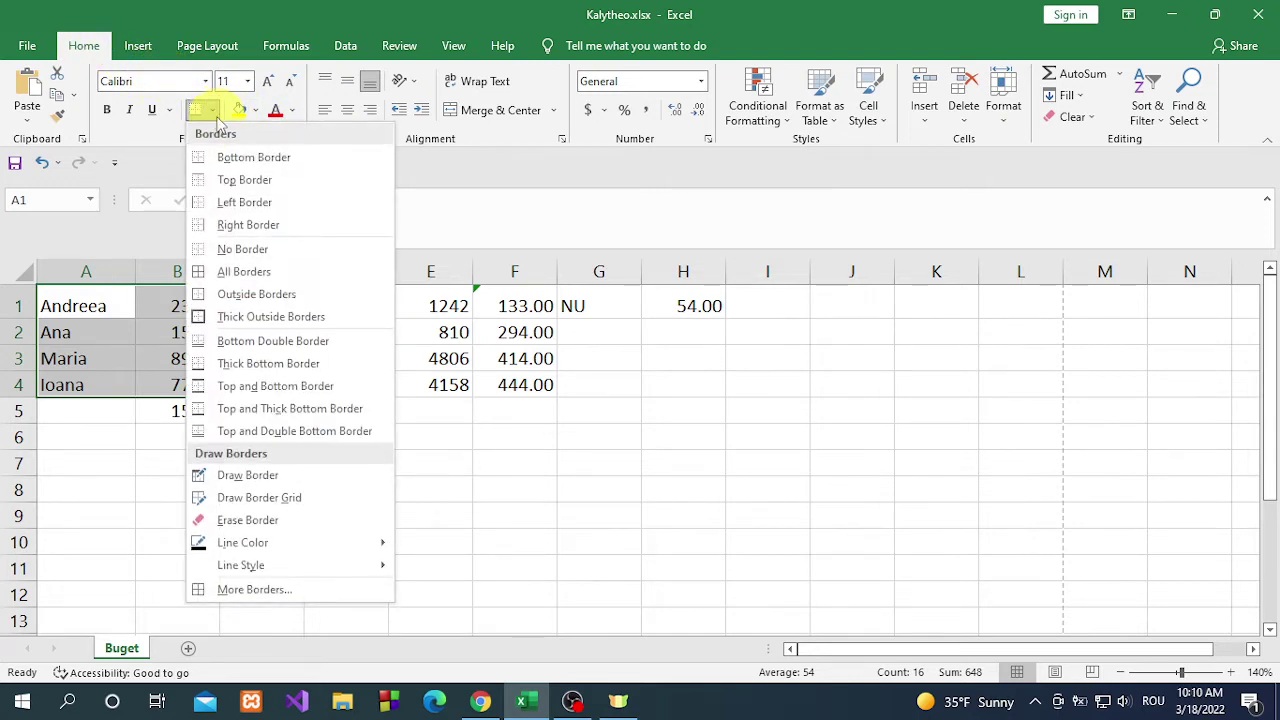
click(273, 592)
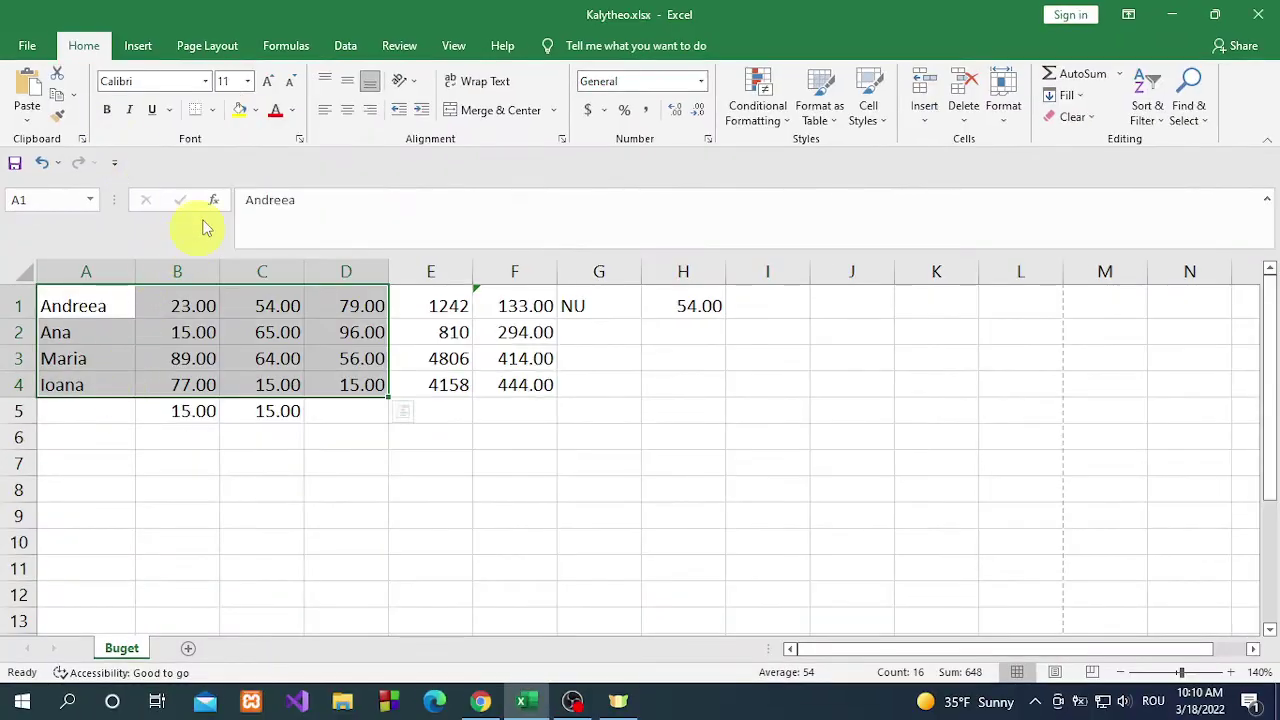
click(212, 112)
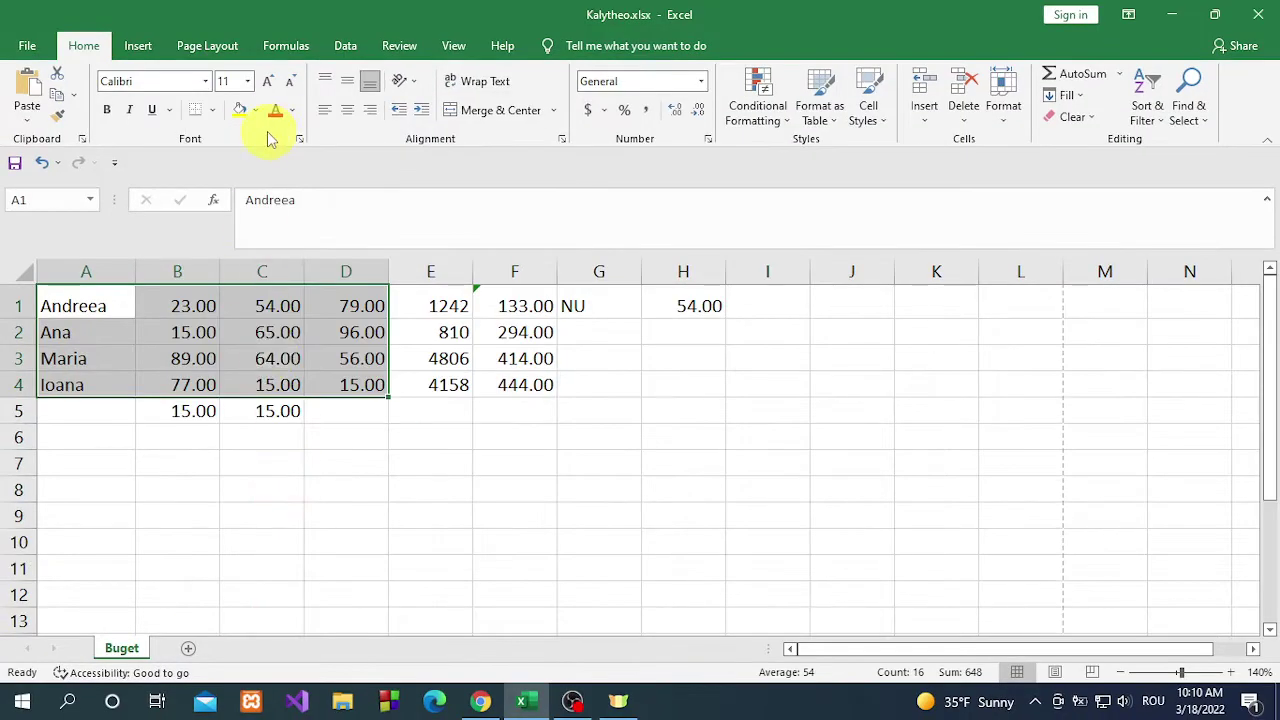
click(212, 110)
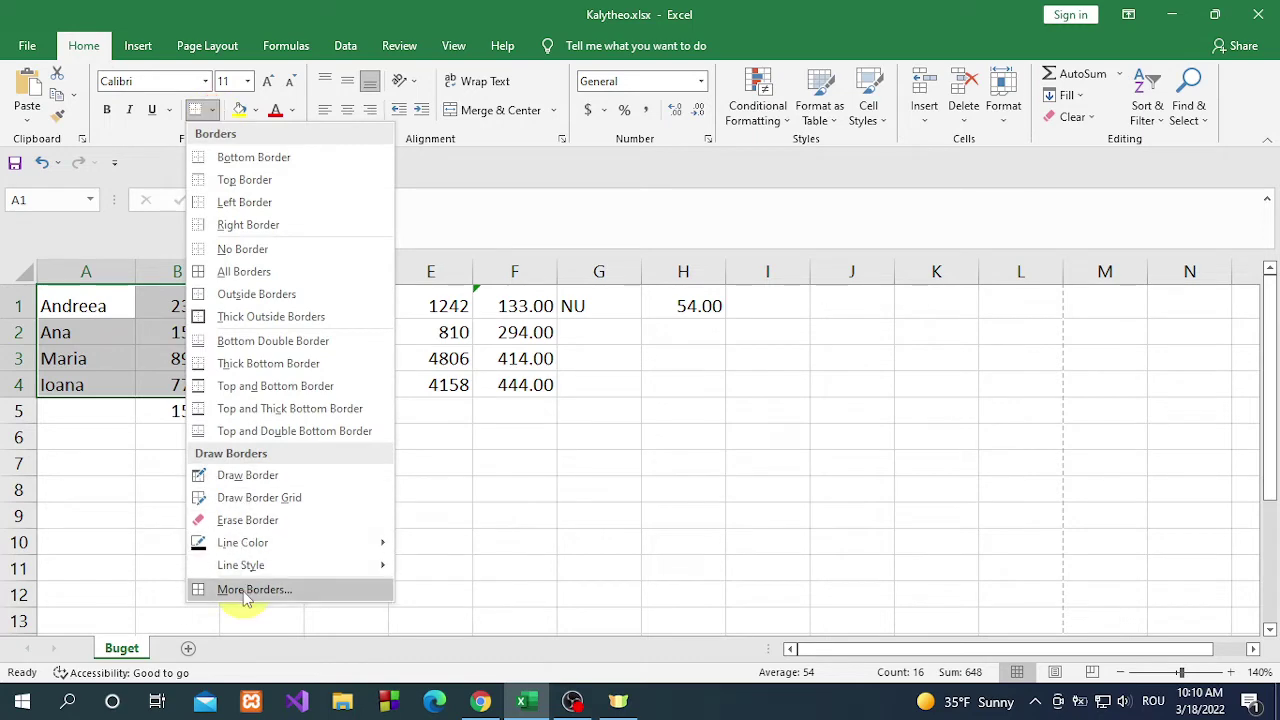
- In Format Cells > Border, pick light blue and a thick line for the A1:D4 outline
click(250, 591)
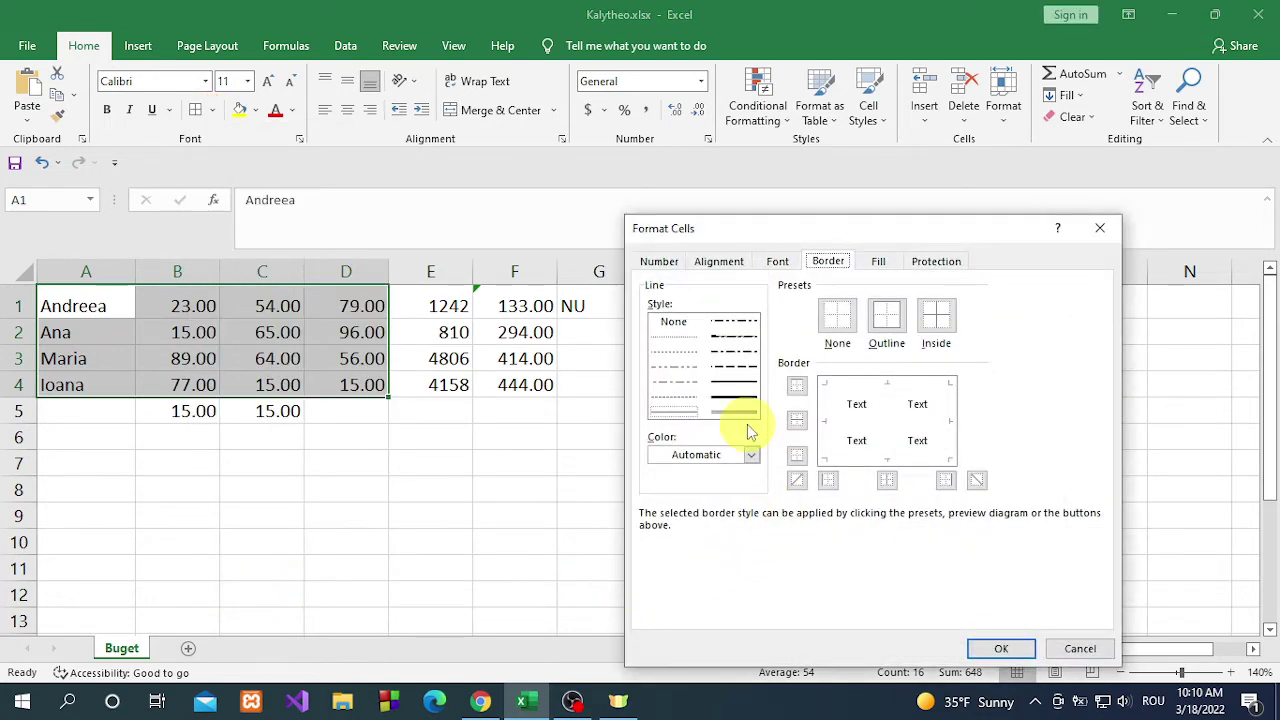
click(740, 414)
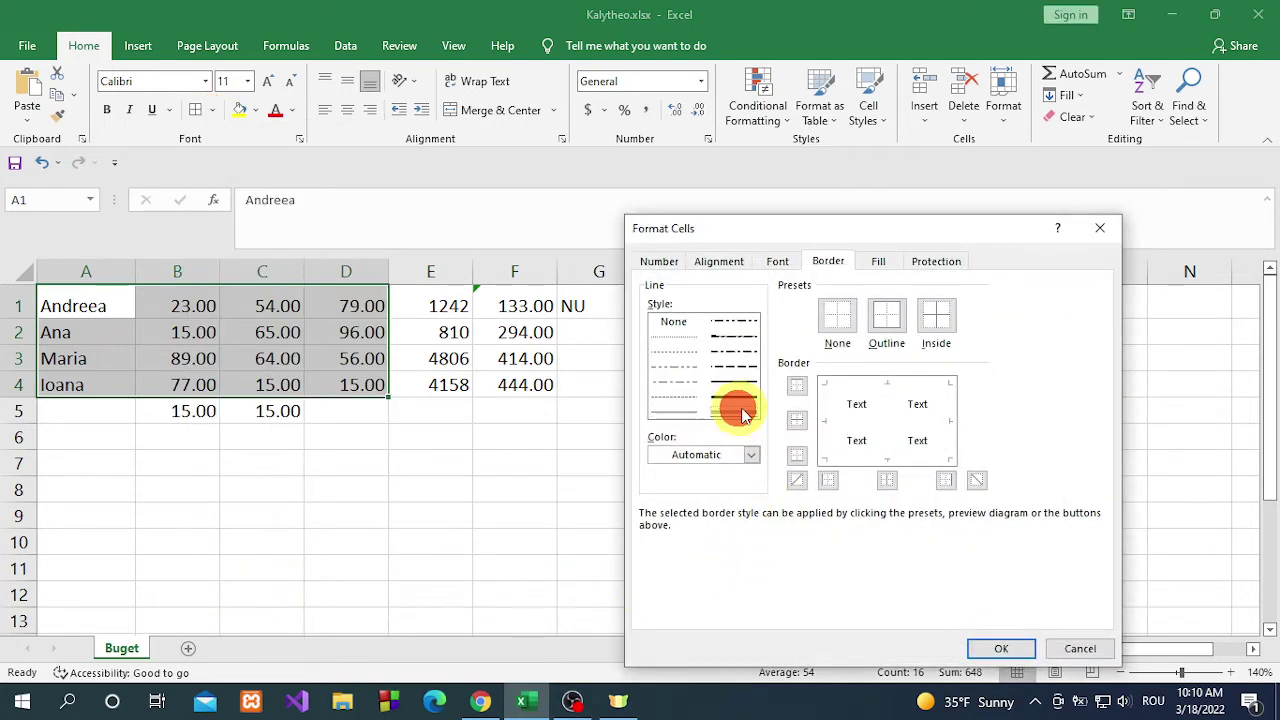
click(751, 455)
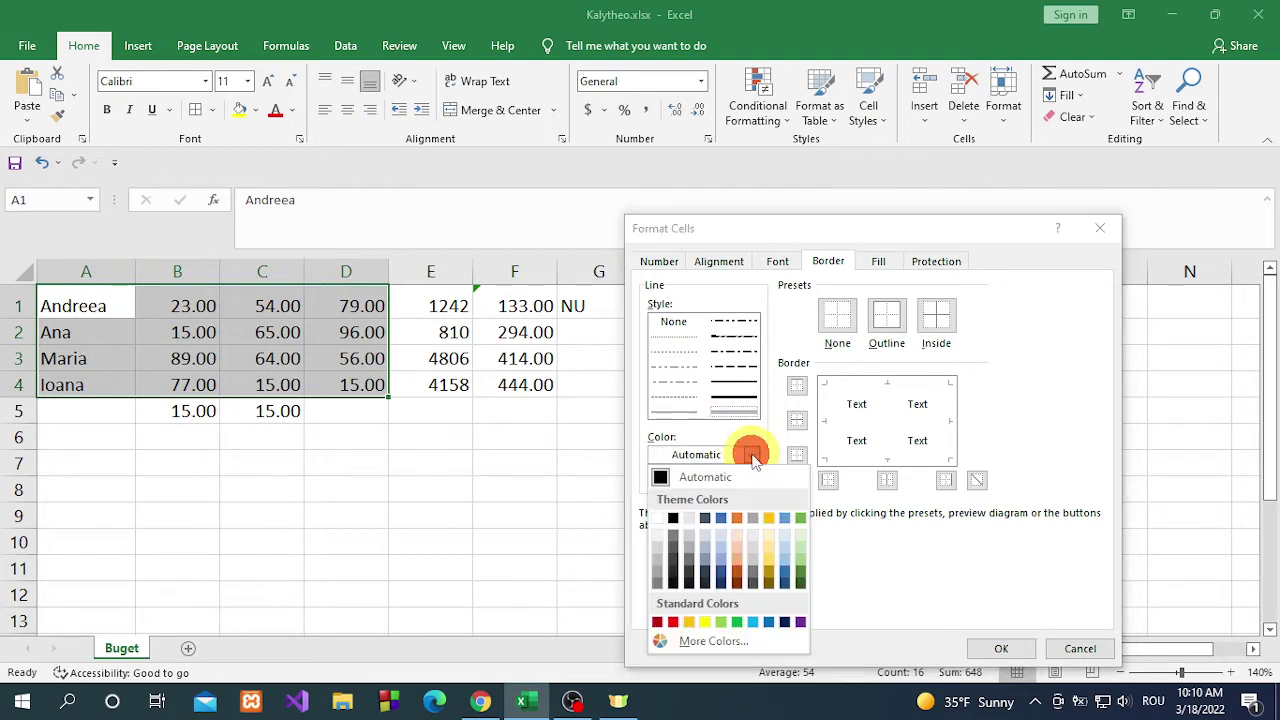
click(753, 622)
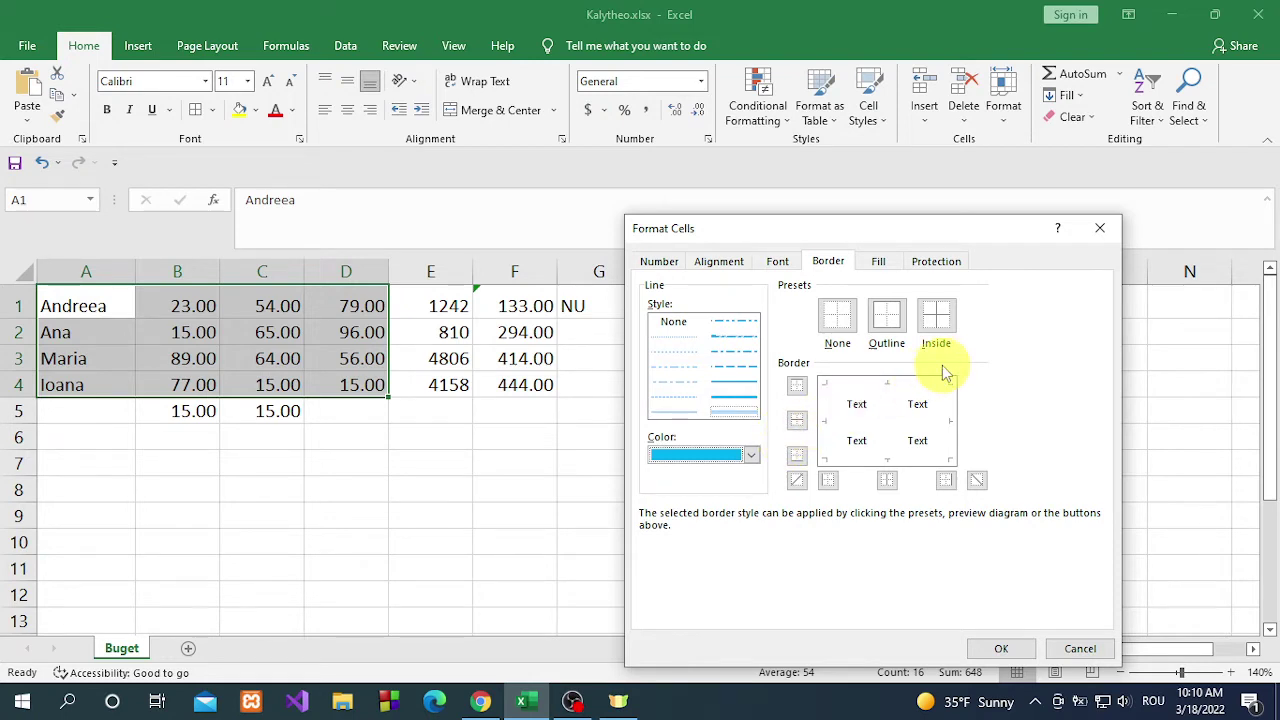
click(743, 397)
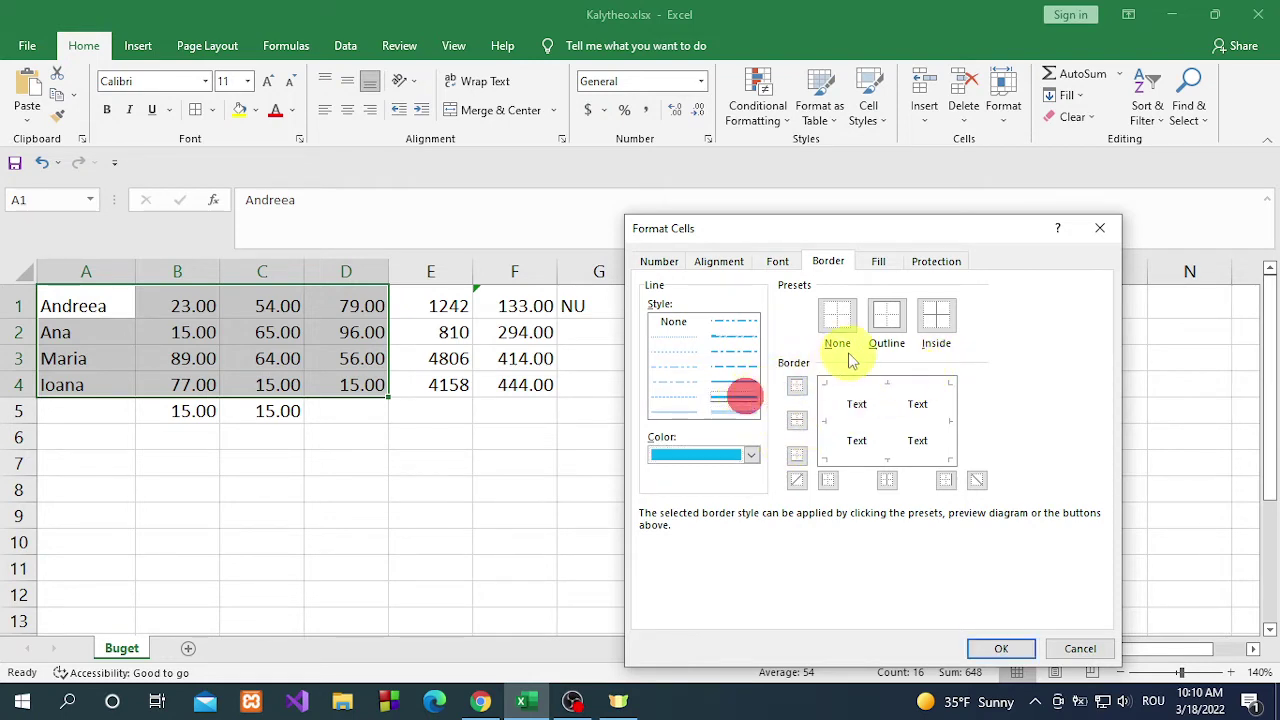
click(887, 335)
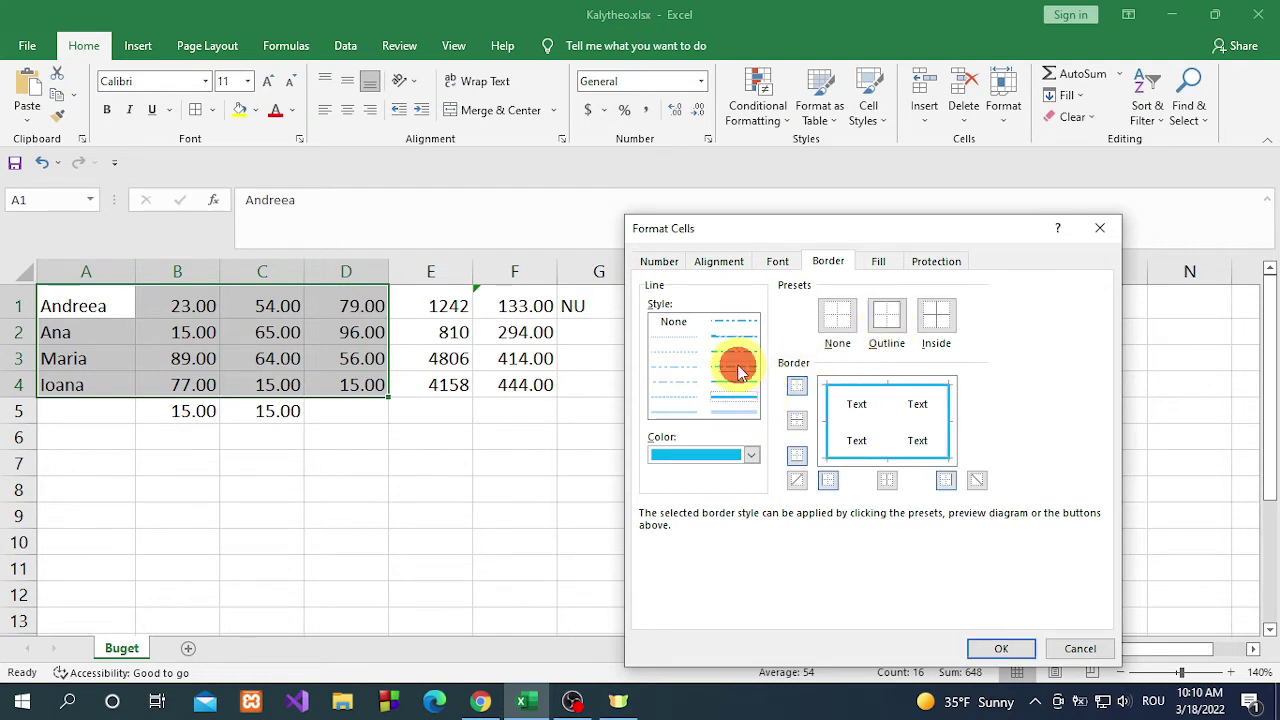
- Add dashed blue inside borders, apply them, and deselect to view the result
click(740, 372)
click(937, 323)
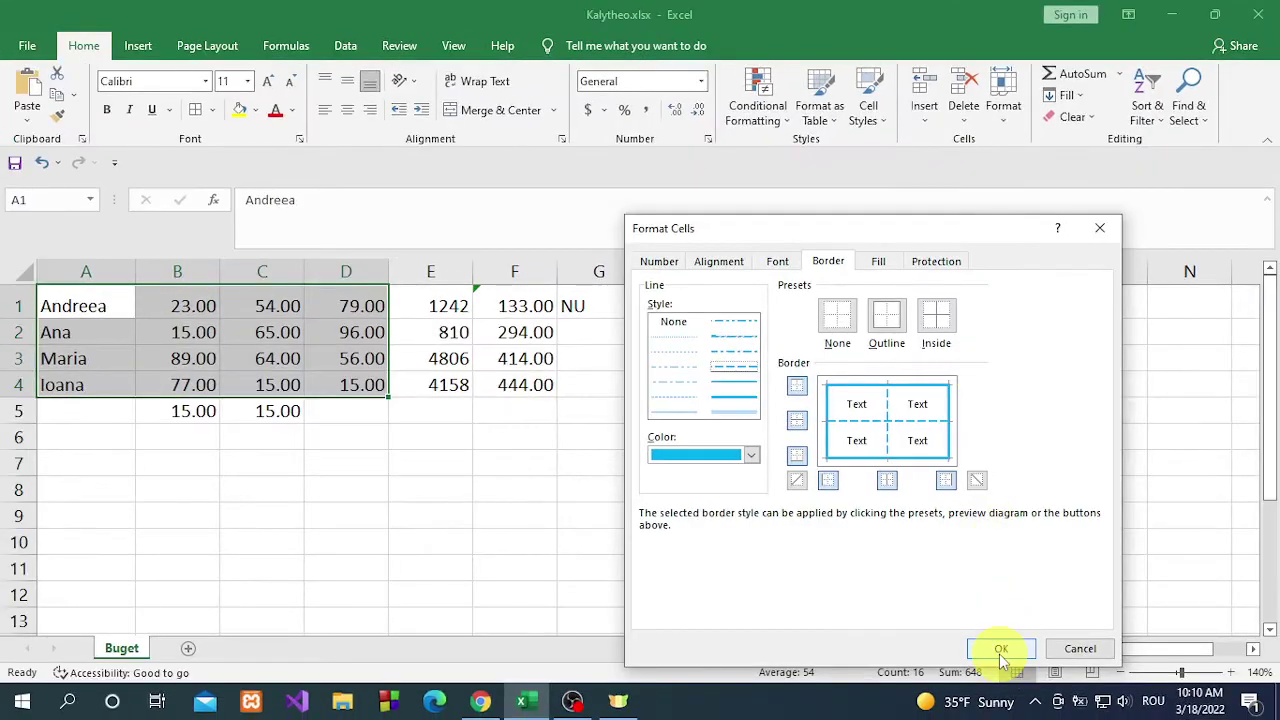
click(999, 652)
click(371, 462)
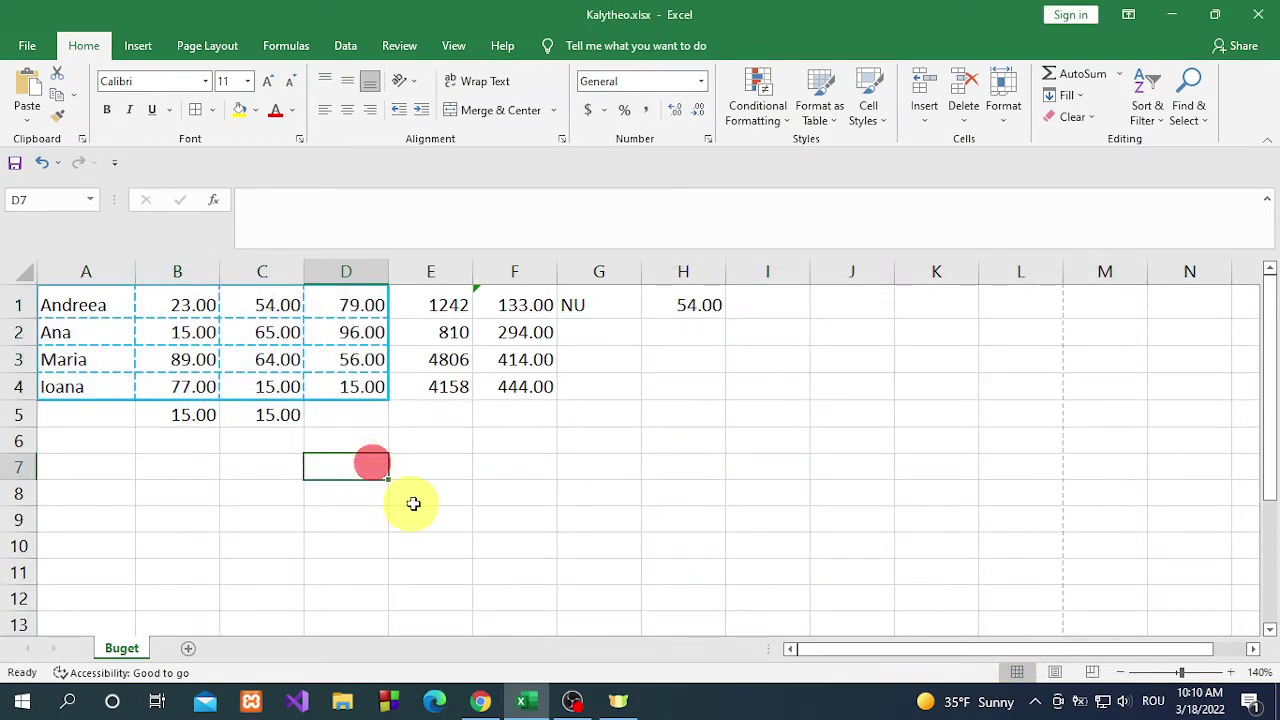
- Highlight task 16 in the PDF: sort A1:D4 ascending by column A
click(480, 698)
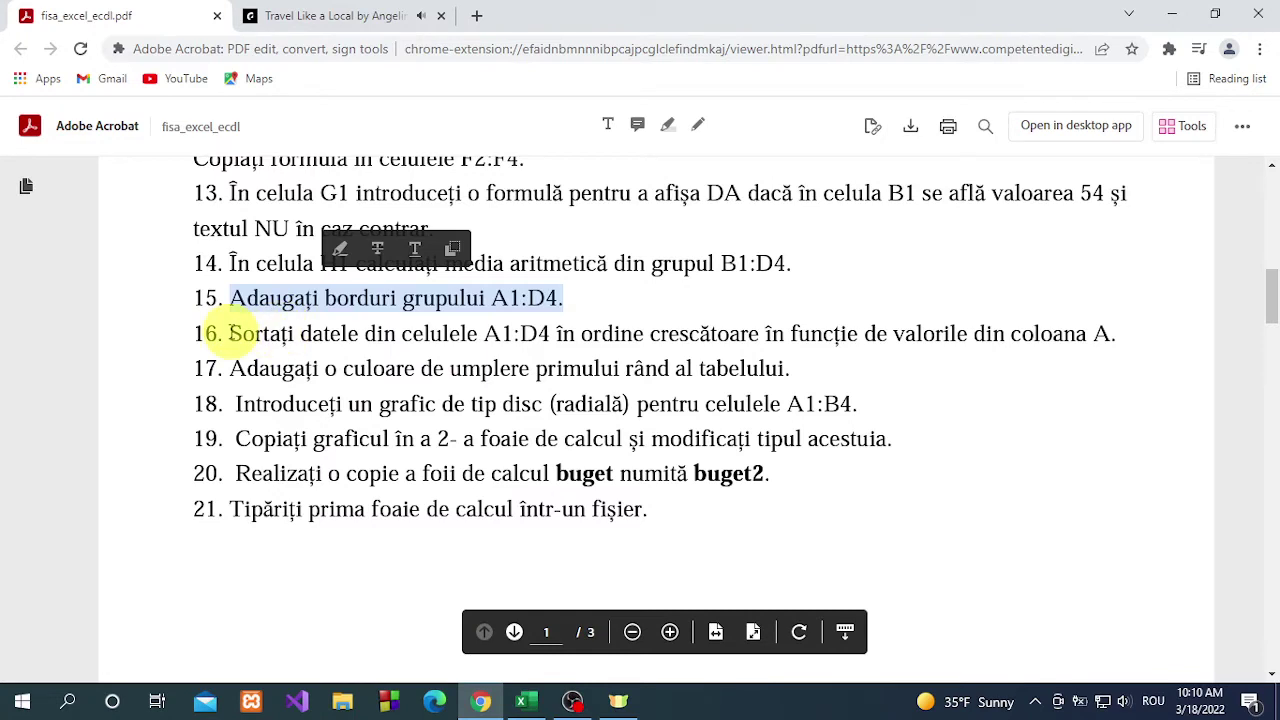
drag(229, 333, 1122, 347)
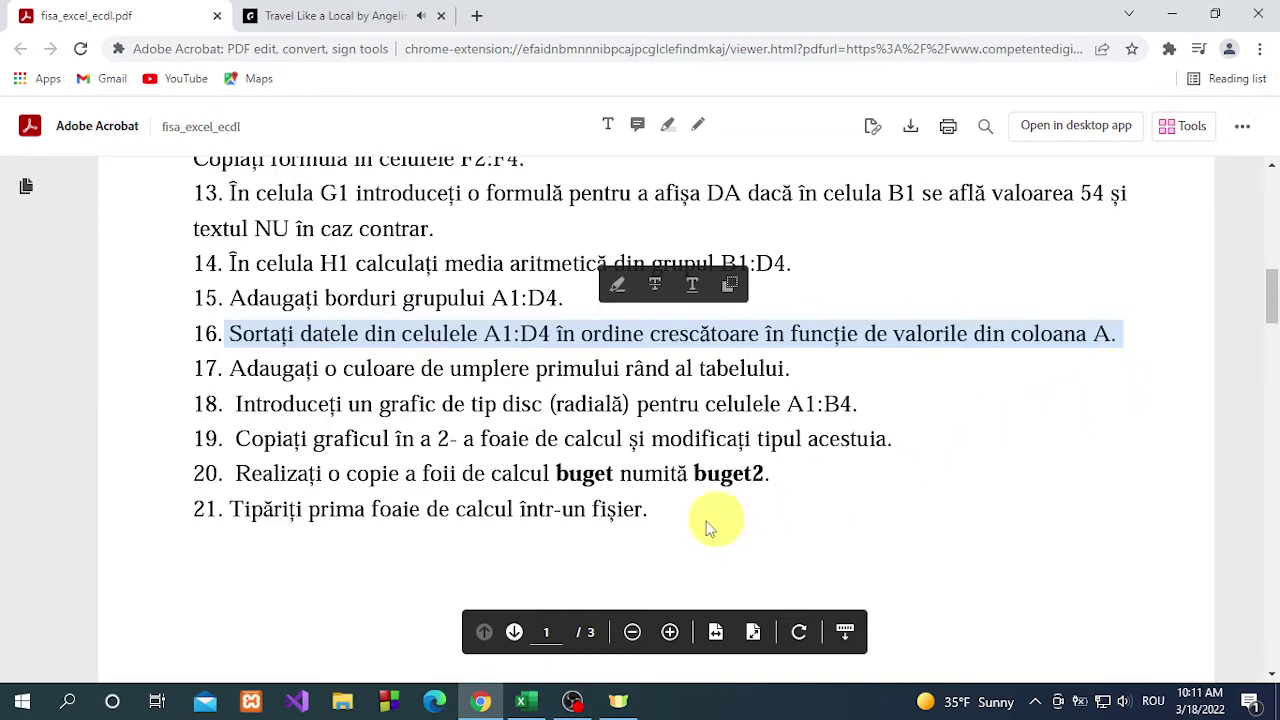
- Custom-sort A1:D4 A to Z by the Andreea column, keeping row 1 as headers
click(521, 702)
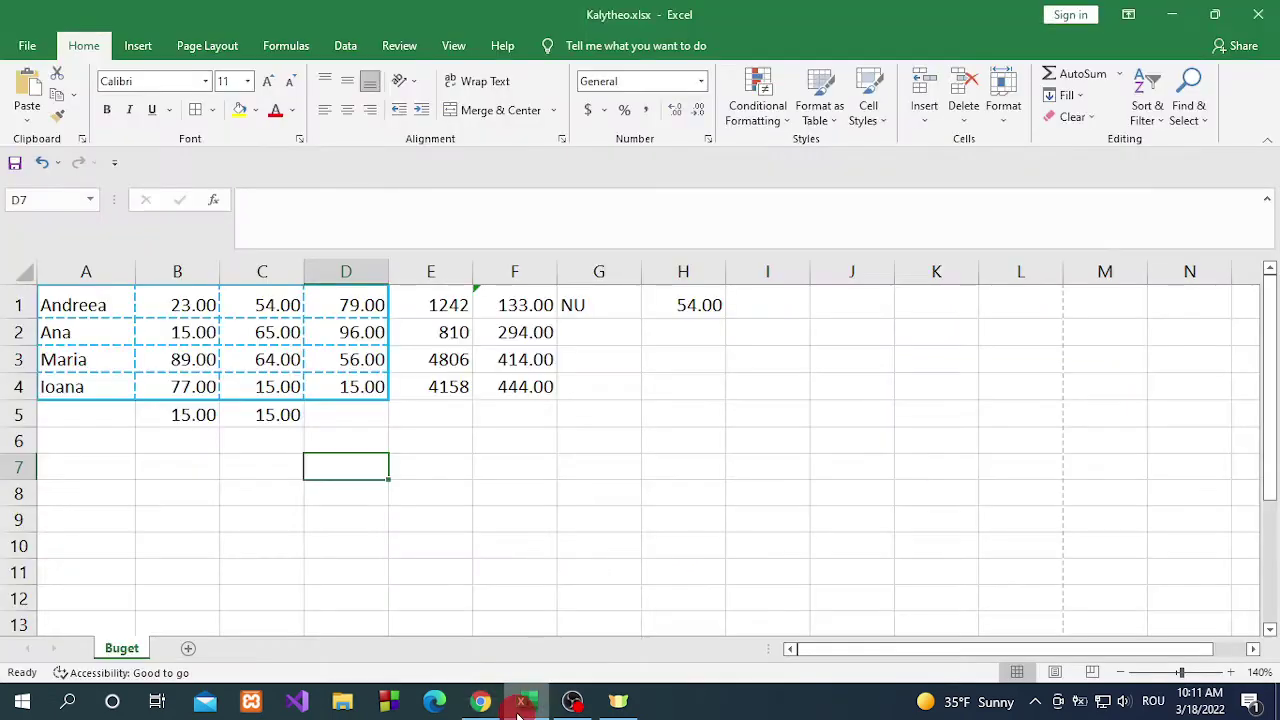
drag(73, 295, 345, 387)
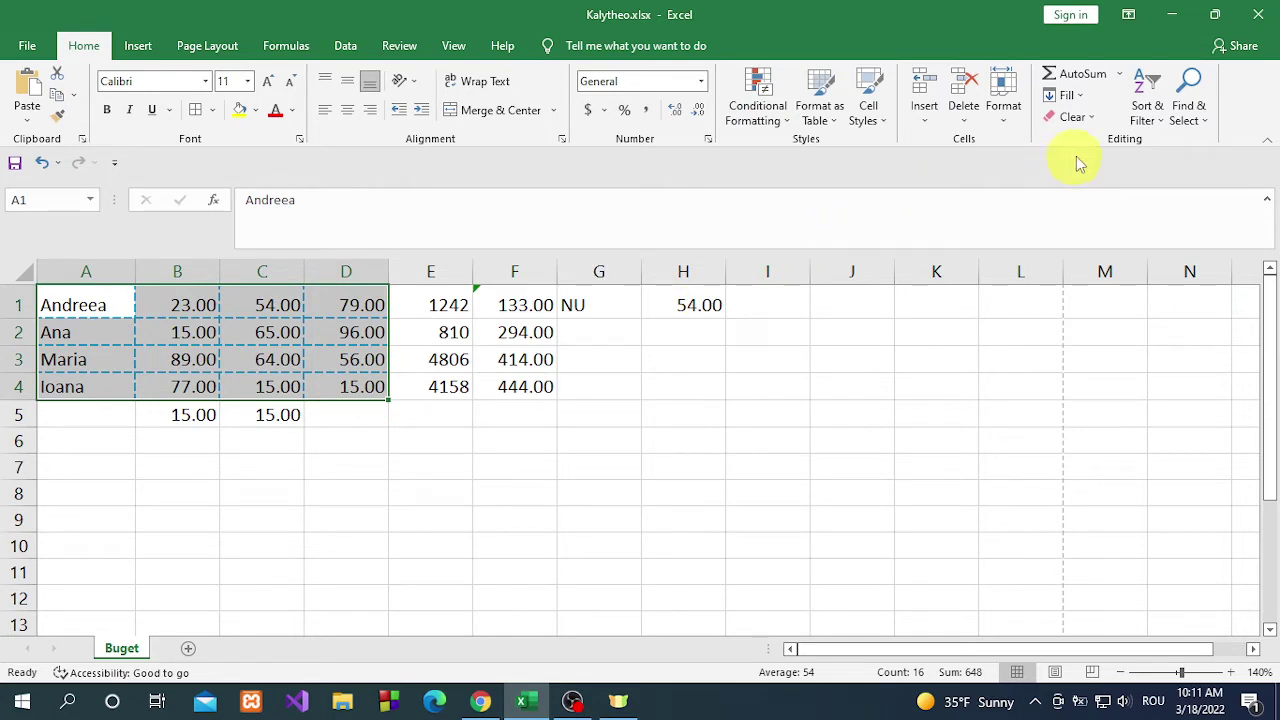
click(1156, 120)
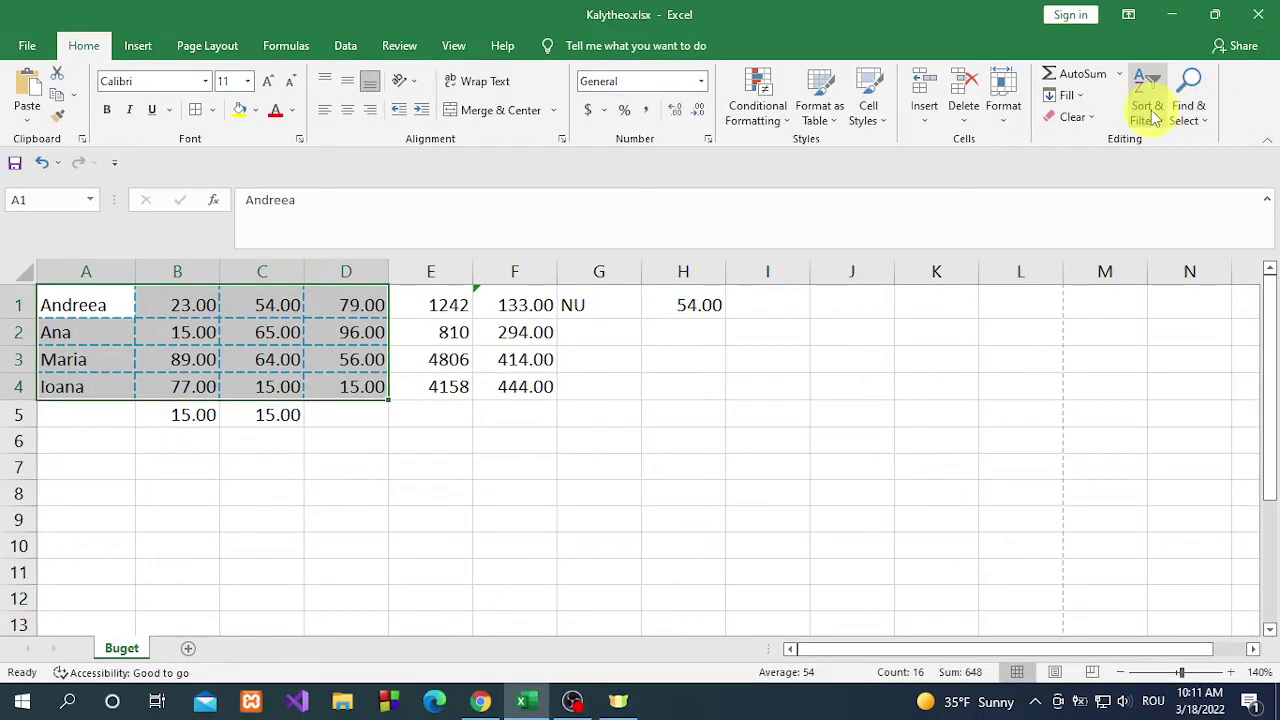
click(1155, 118)
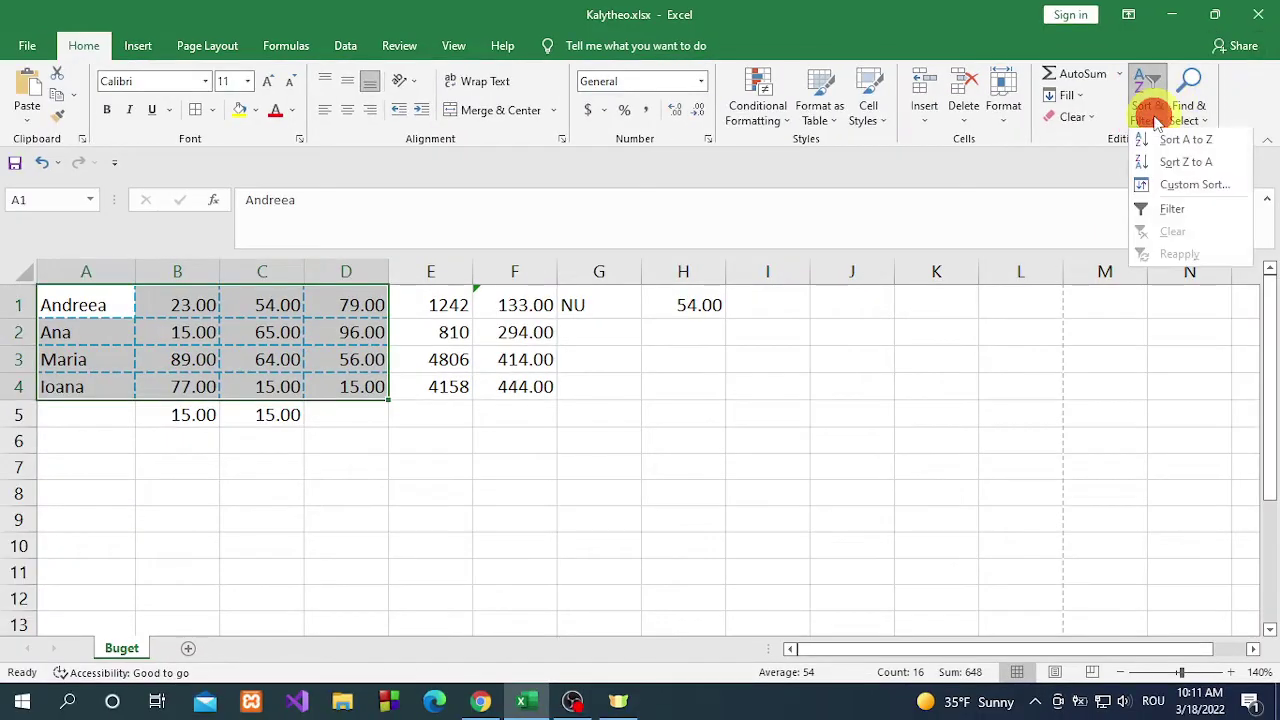
click(1175, 185)
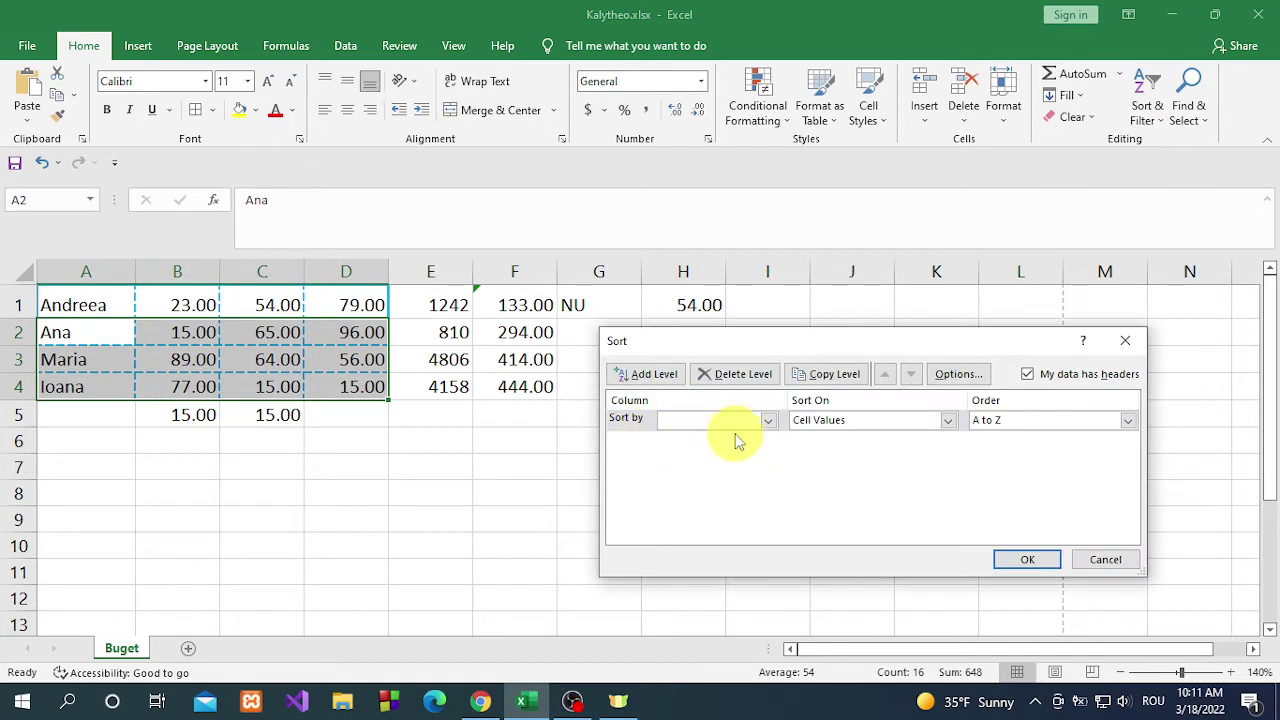
click(767, 420)
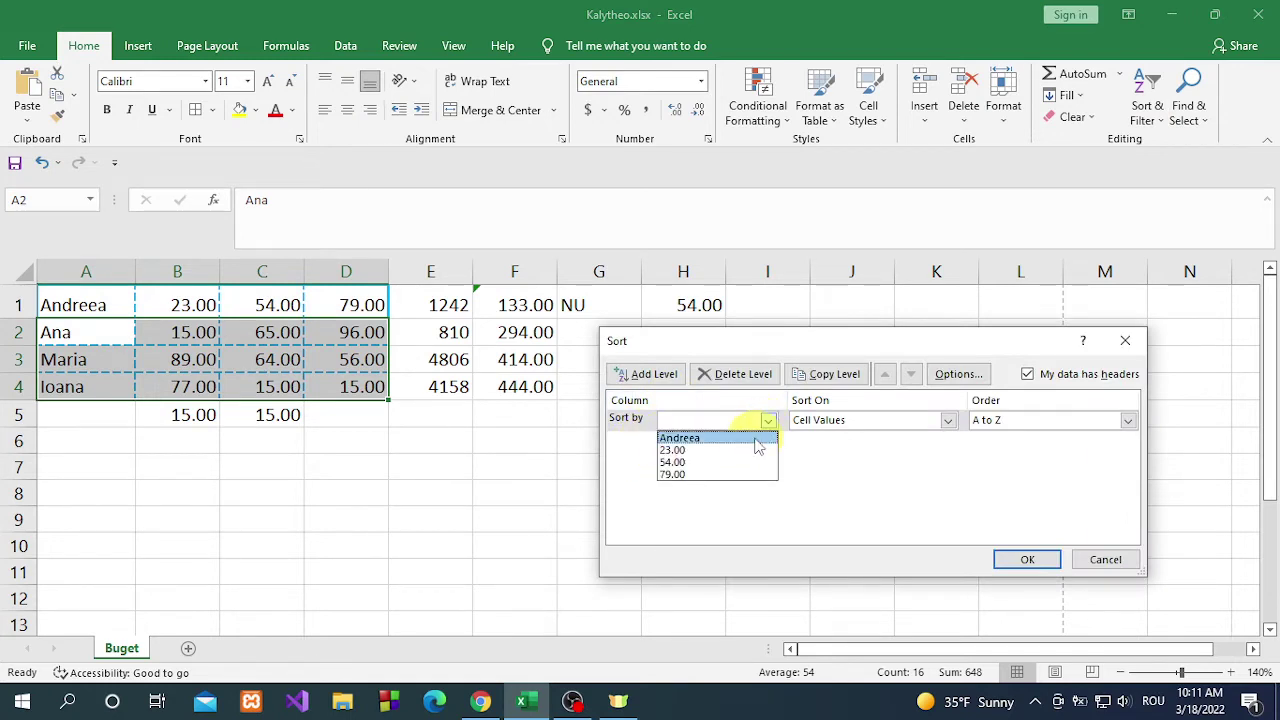
click(756, 440)
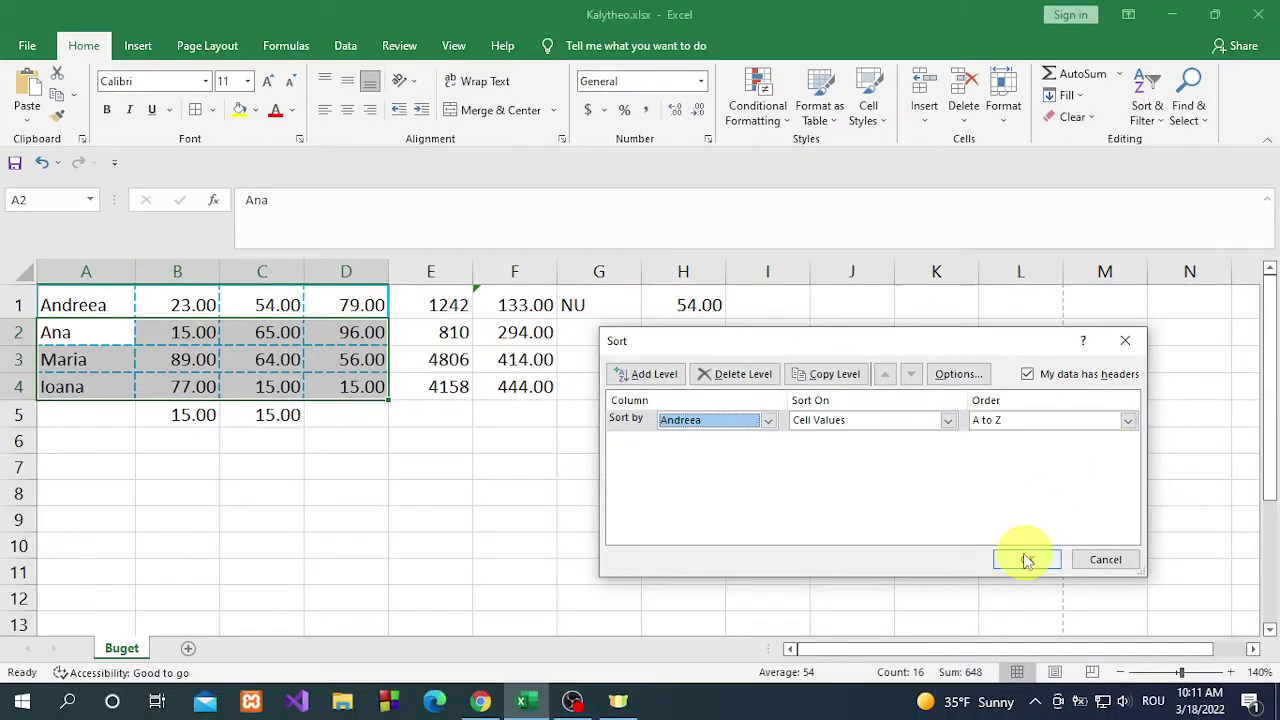
click(1021, 553)
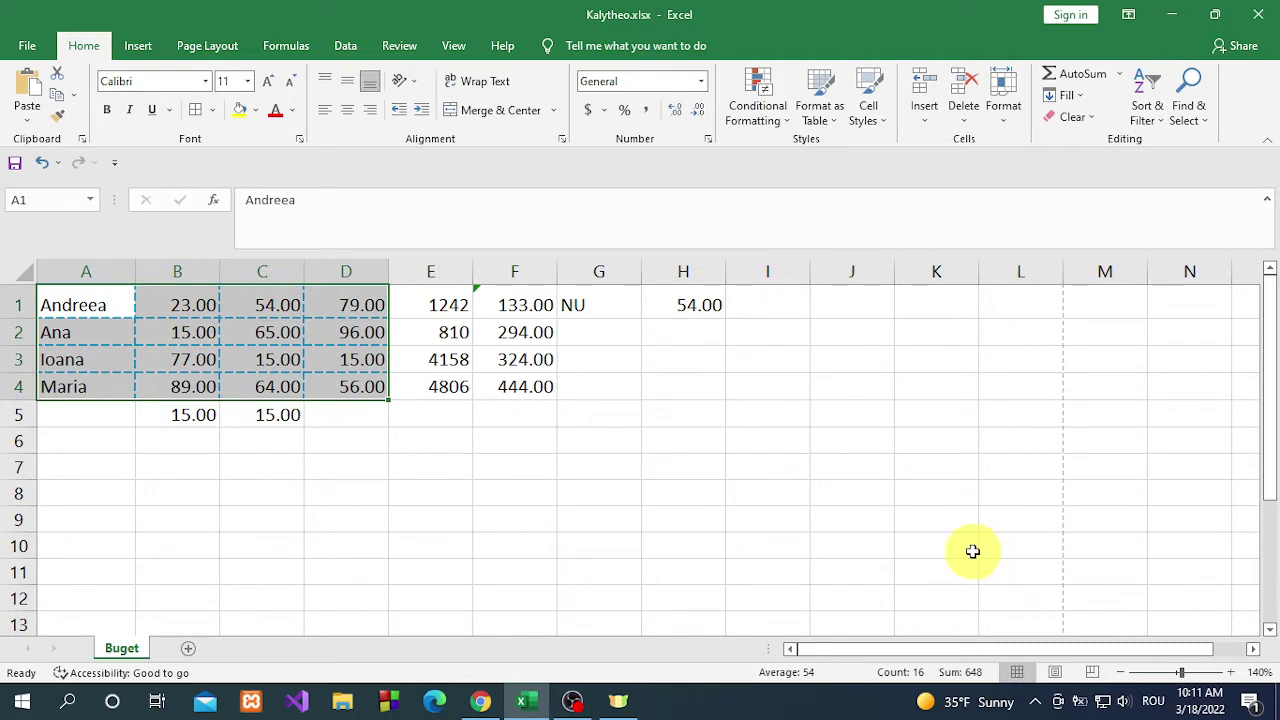
- Re-sort all four rows A to Z by Column A with headers unchecked, then zoom to 170%
click(1152, 122)
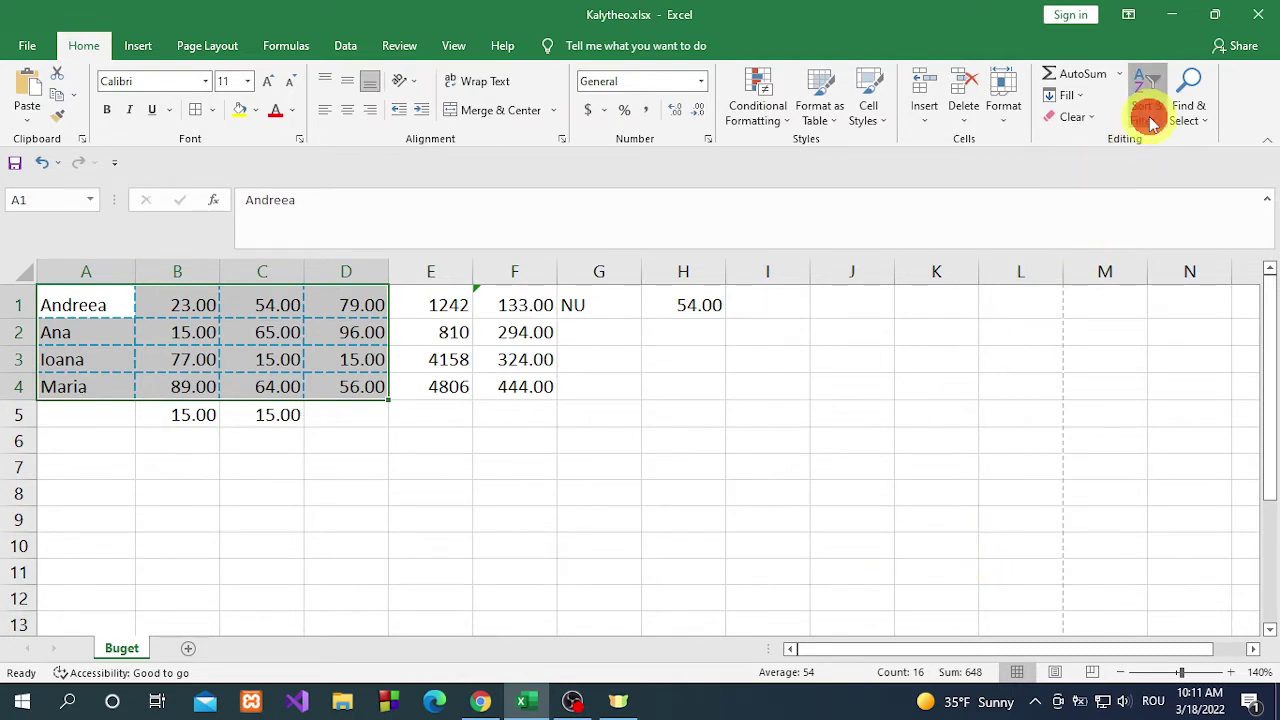
click(1173, 183)
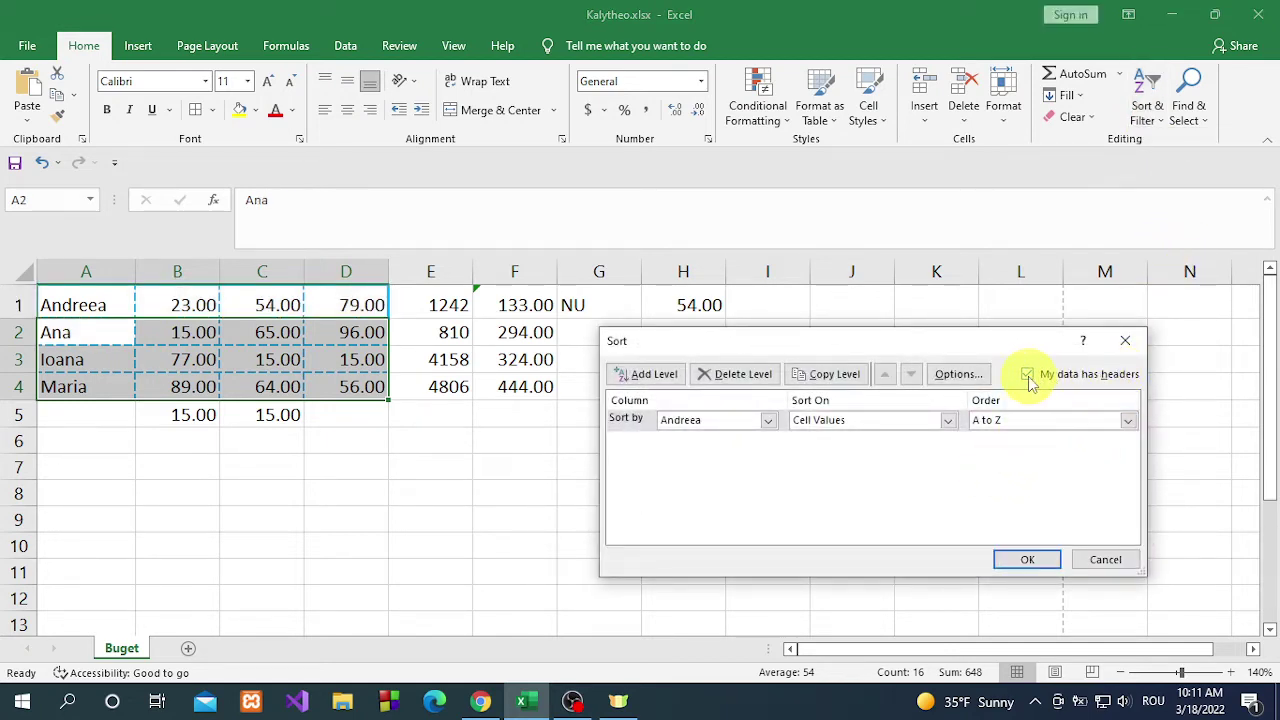
click(1028, 375)
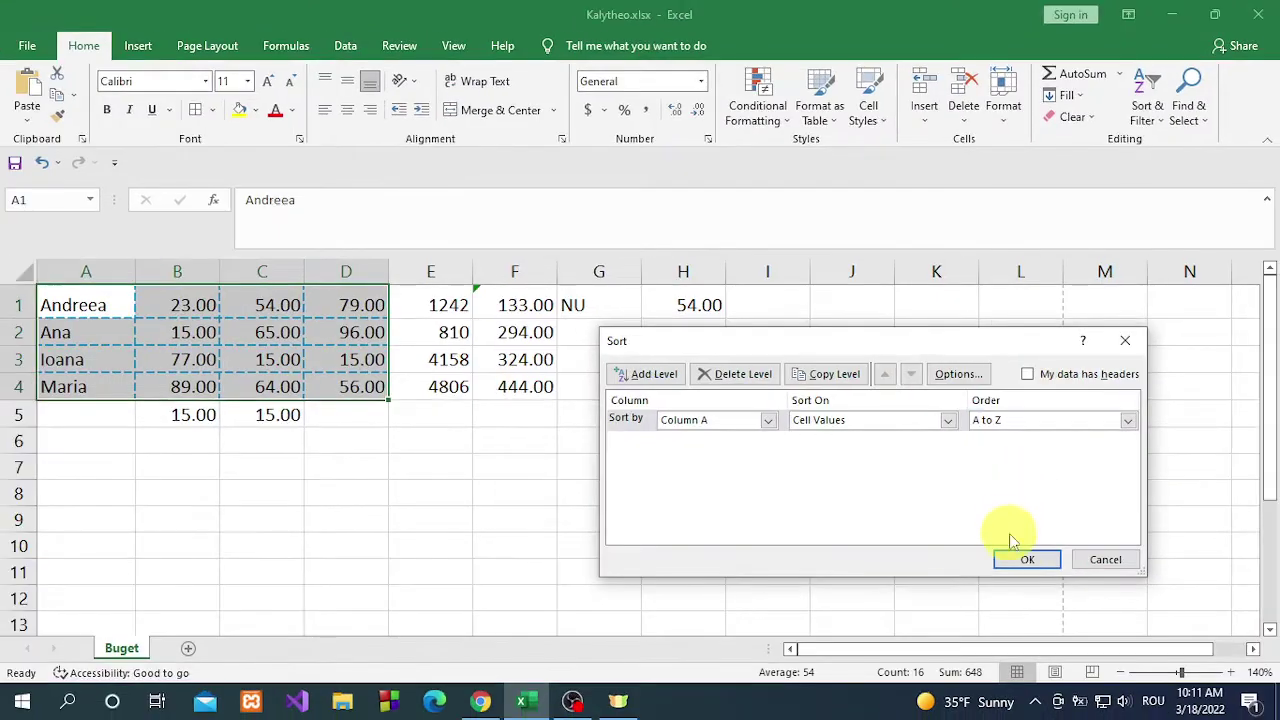
click(1021, 554)
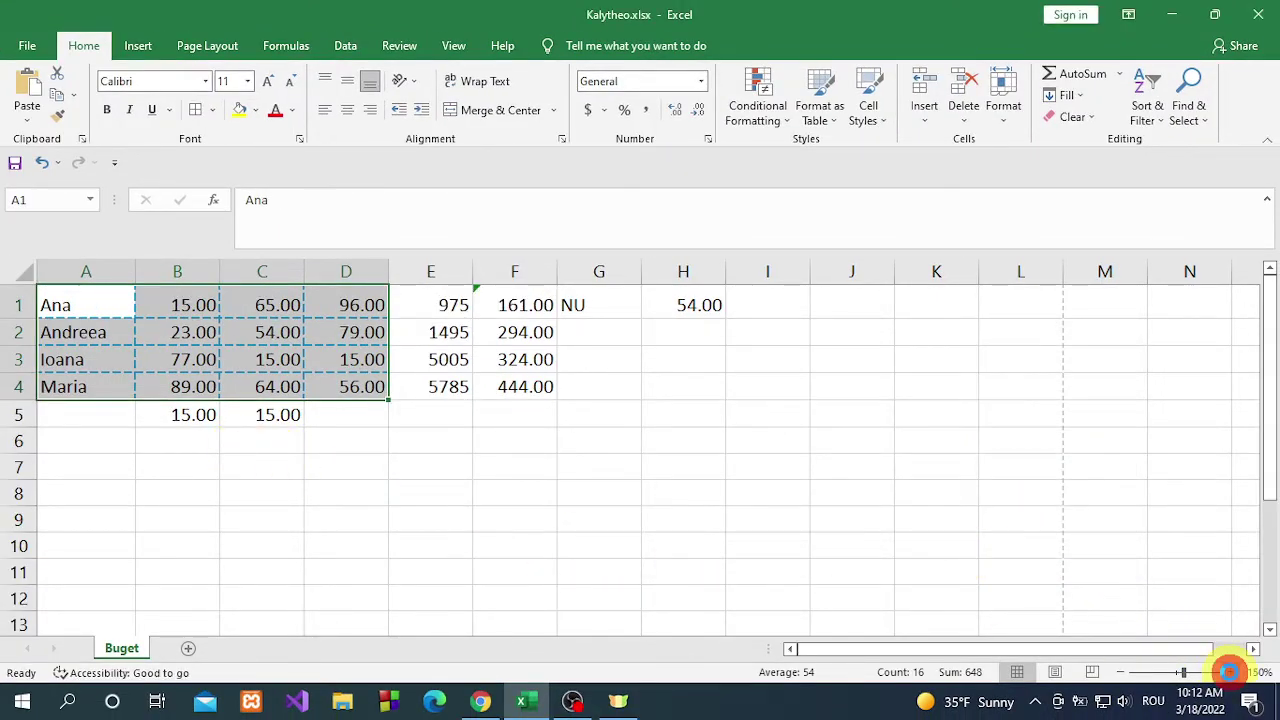
click(1229, 671)
click(1229, 671)
- Highlight task 17 (fill the first row) in the PDF and return to Excel
click(681, 542)
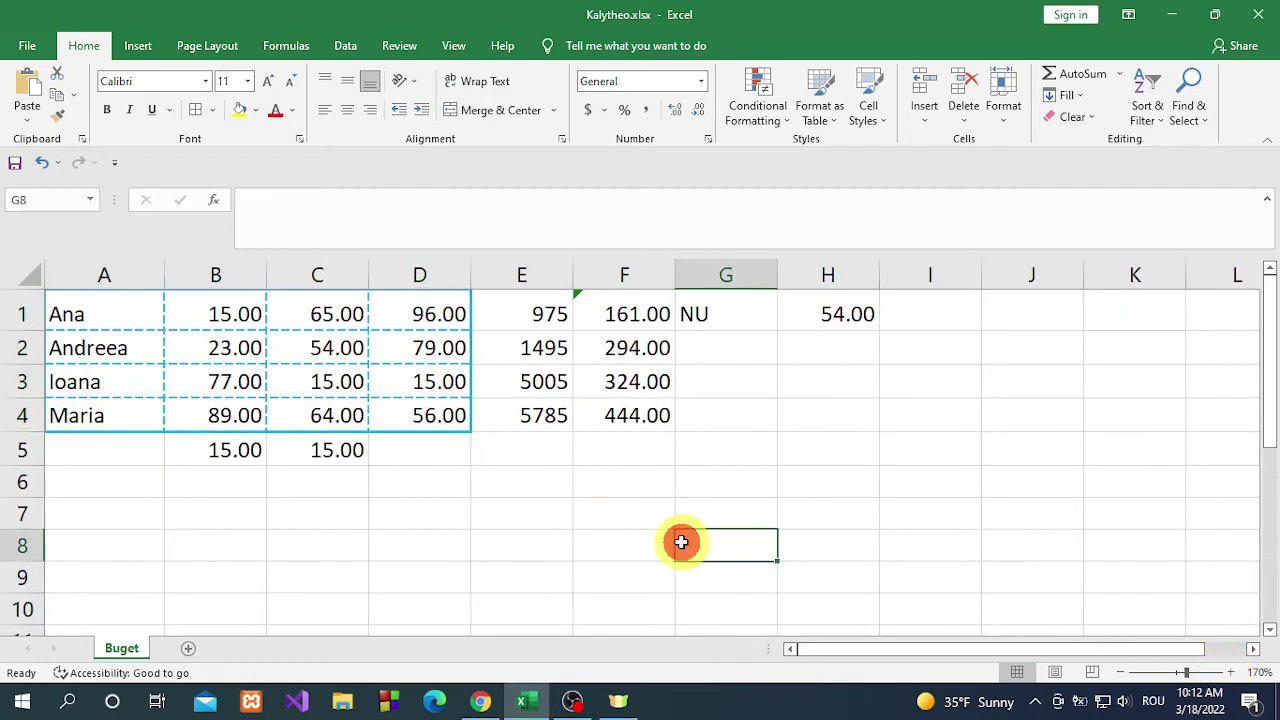
click(488, 702)
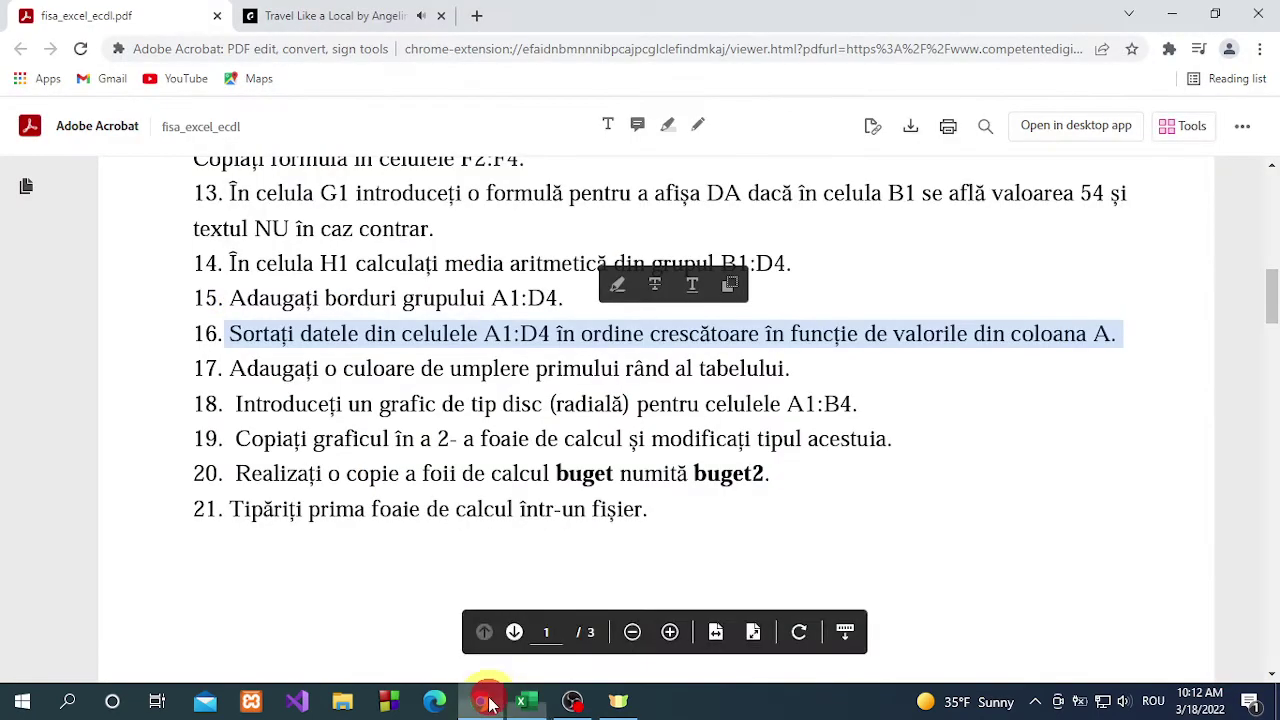
drag(228, 367, 806, 374)
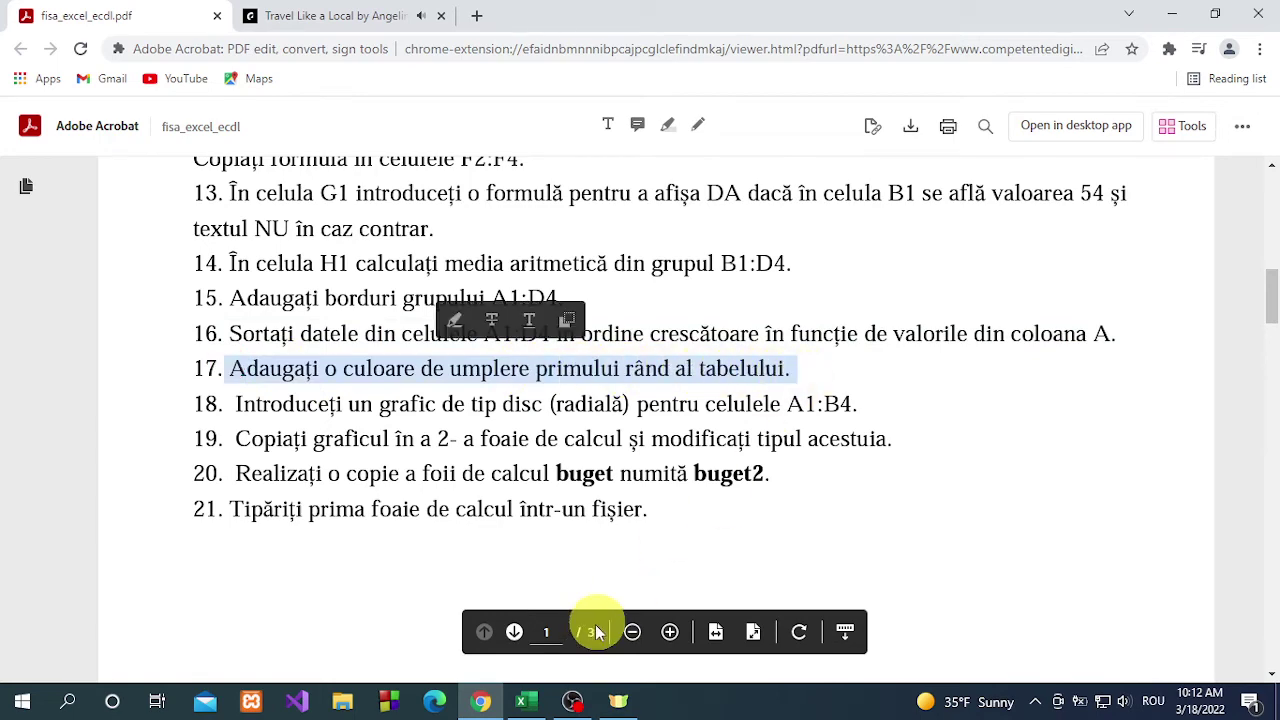
click(530, 706)
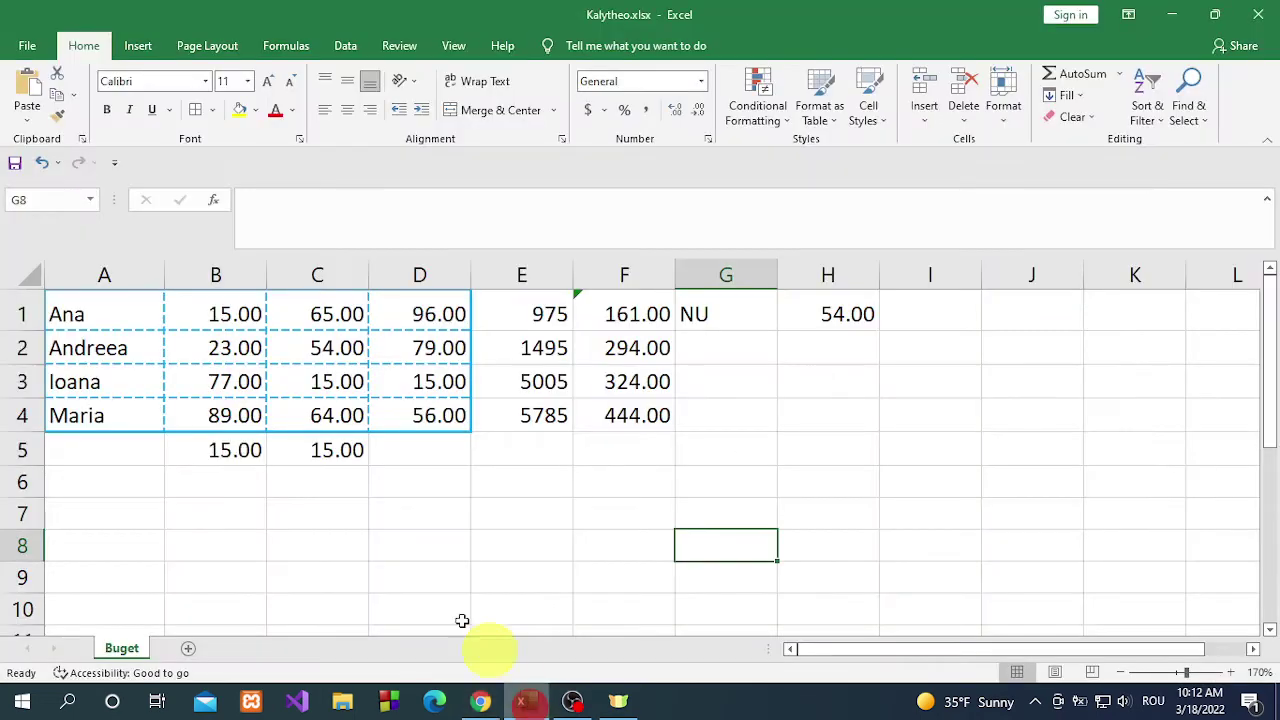
- Fill A1:D1 with yellow, deselect, and bring the exercise PDF back
drag(106, 316, 402, 322)
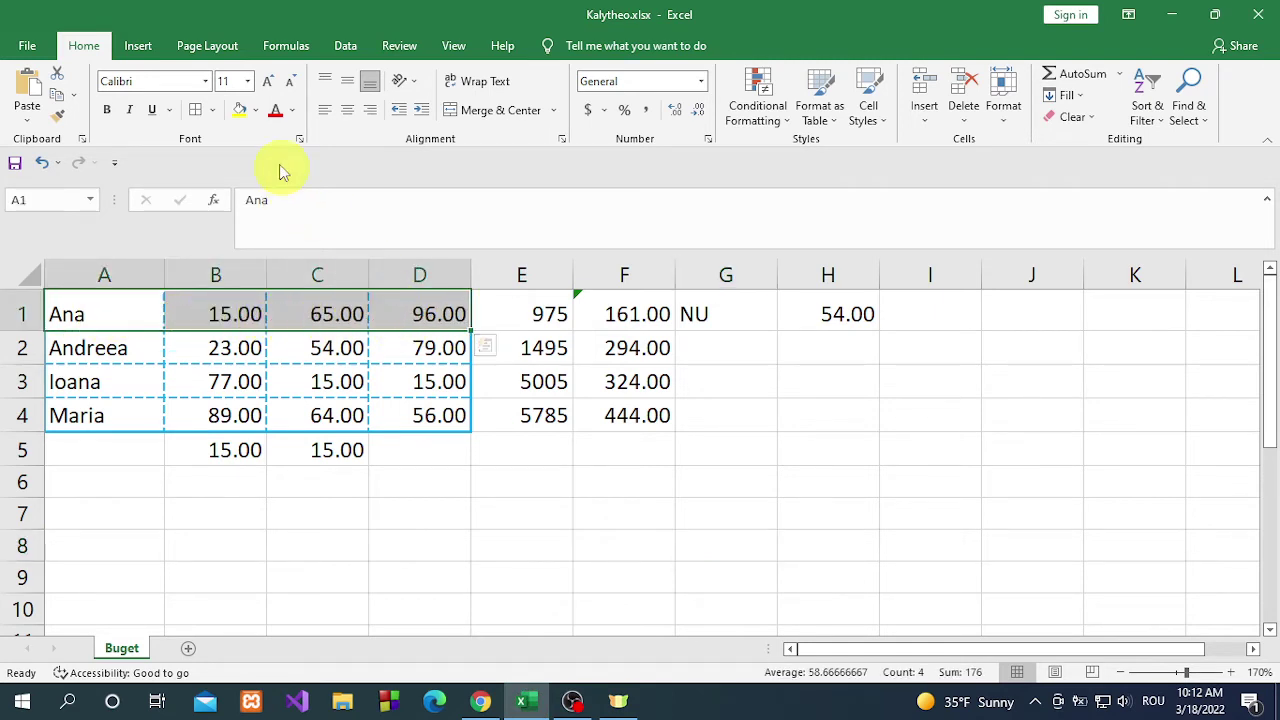
click(258, 111)
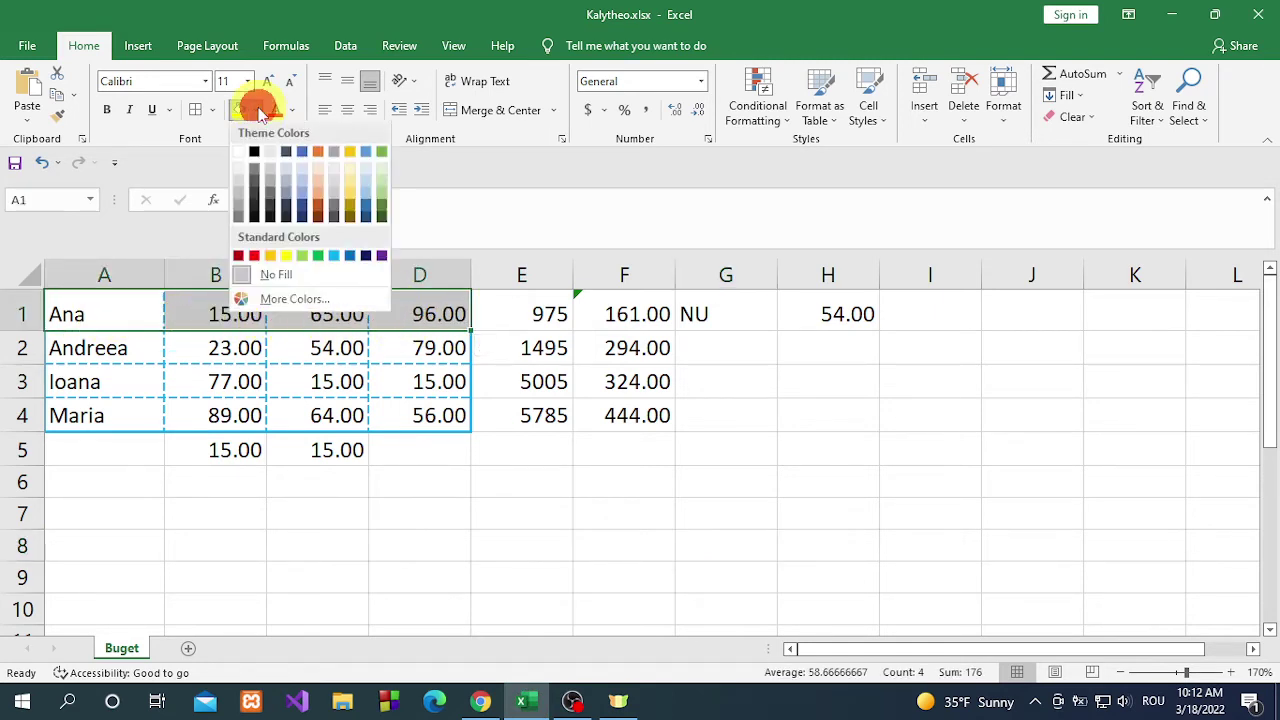
click(286, 258)
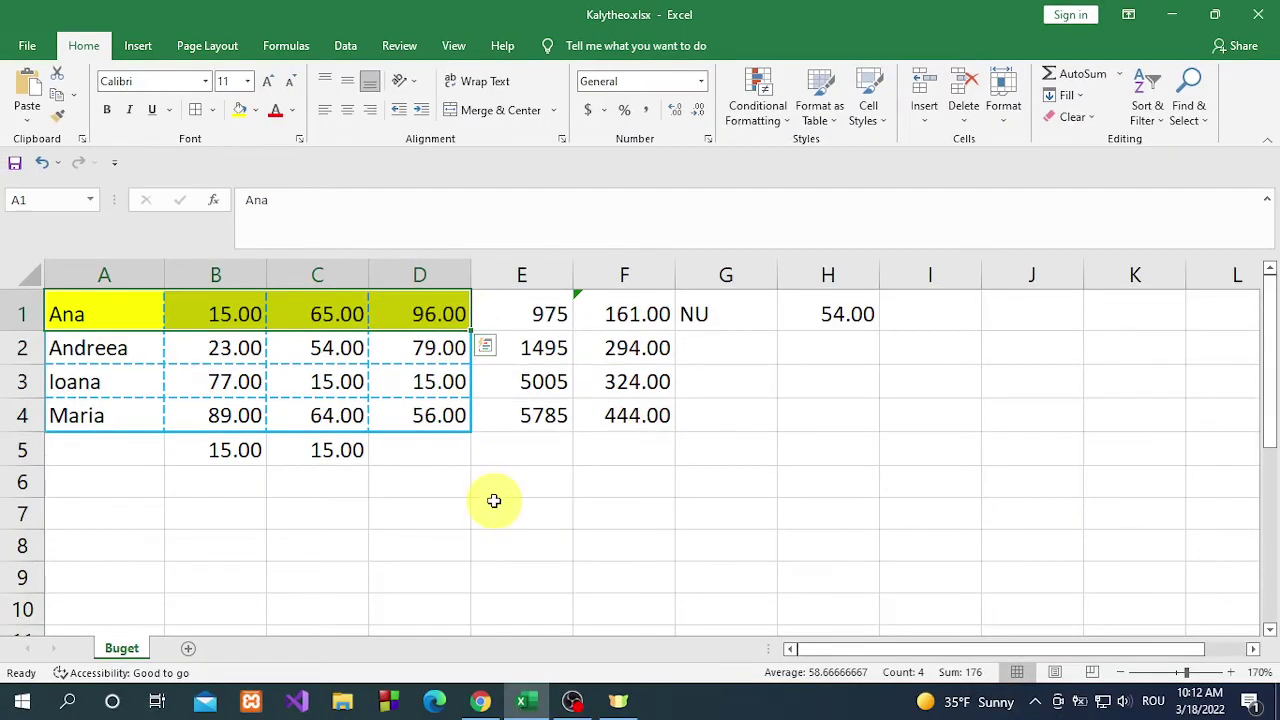
click(494, 501)
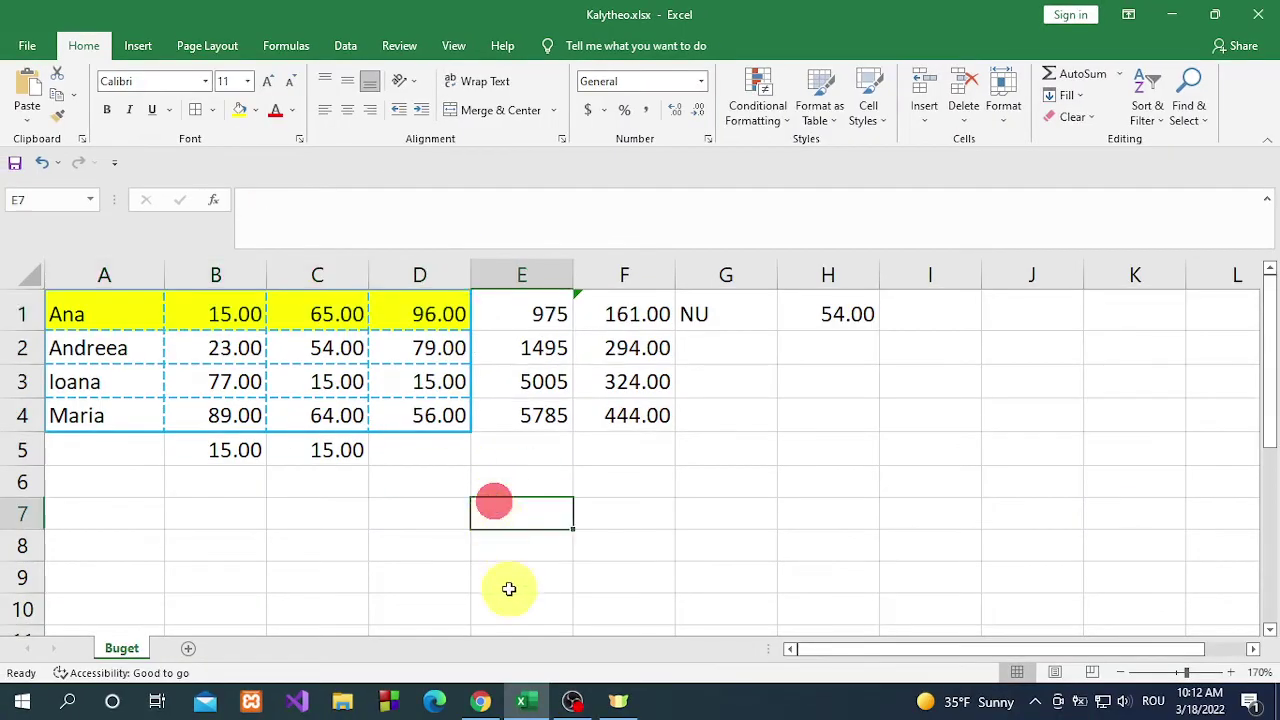
click(480, 700)
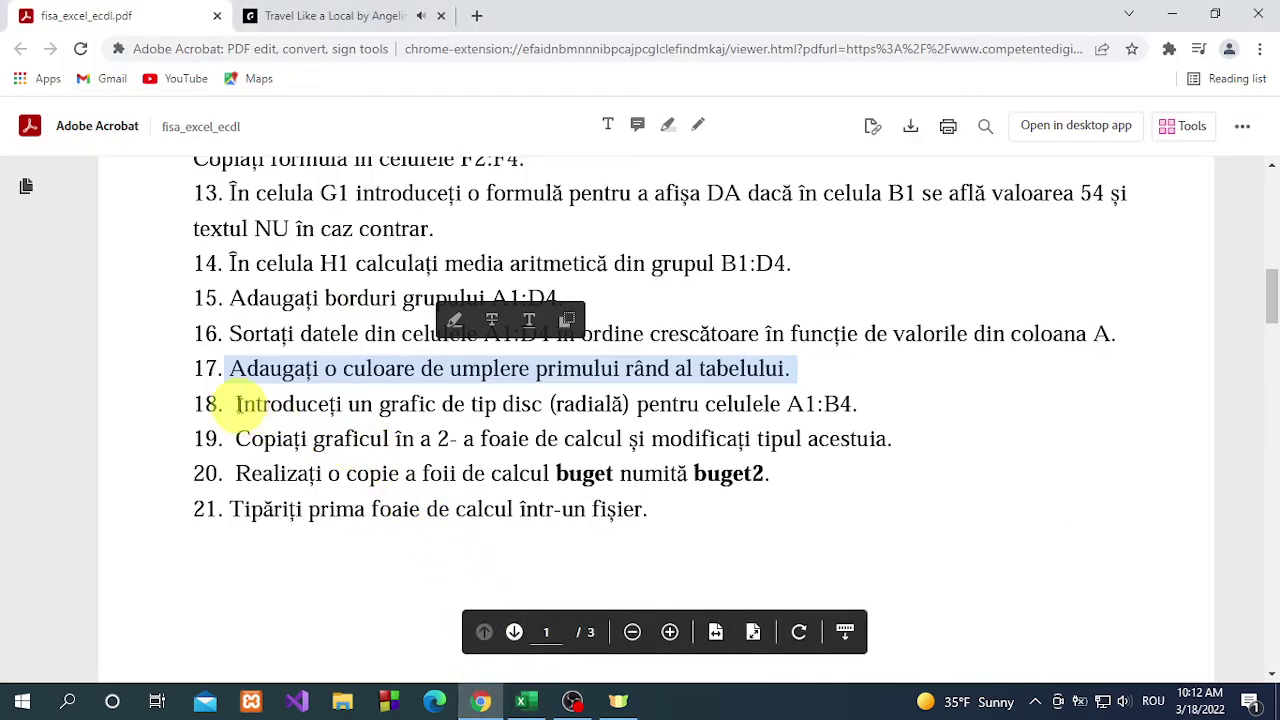
- Highlight task 18 (pie chart of A1:B4), select A1:B4, and open Insert's Pie or Doughnut list
drag(238, 403, 868, 418)
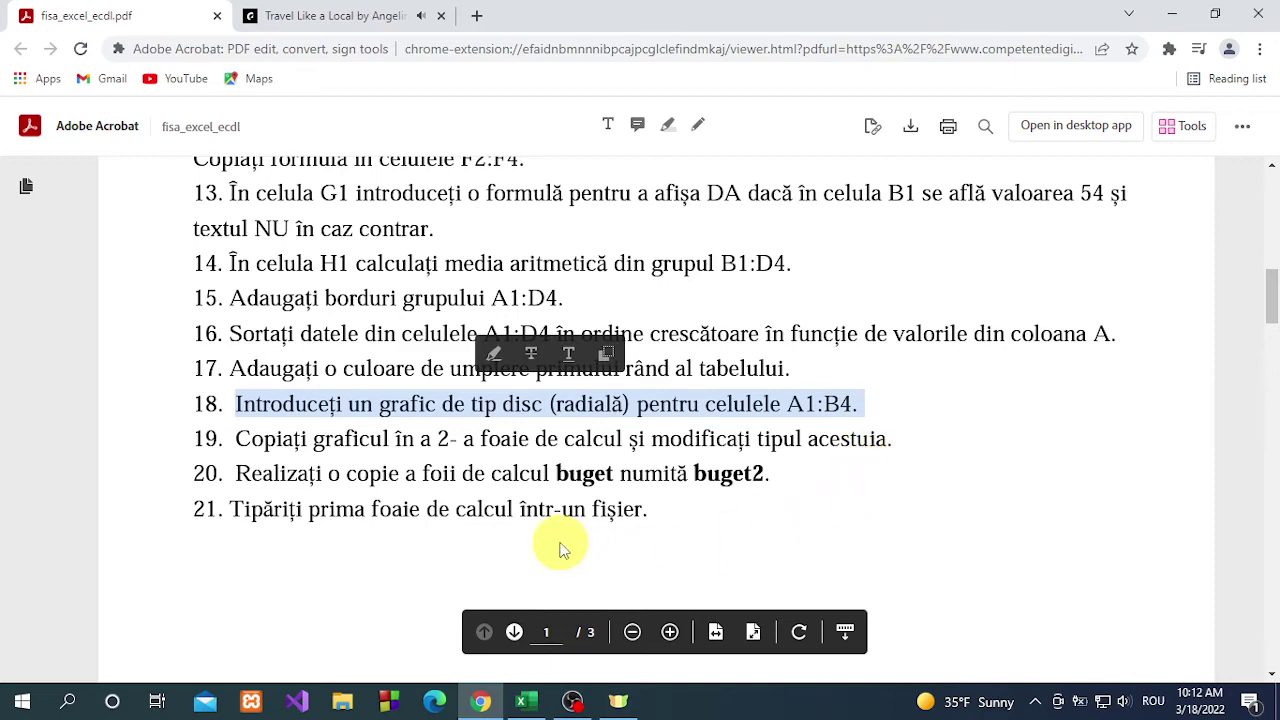
click(521, 700)
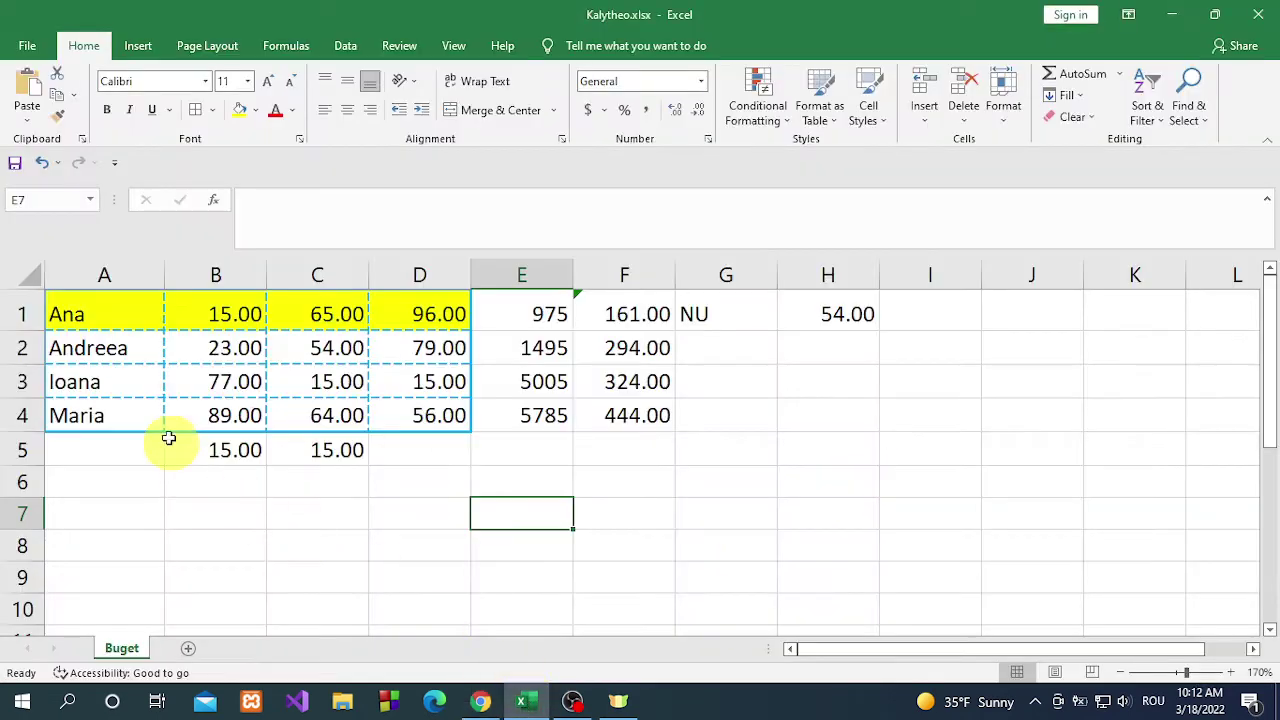
drag(94, 314, 211, 419)
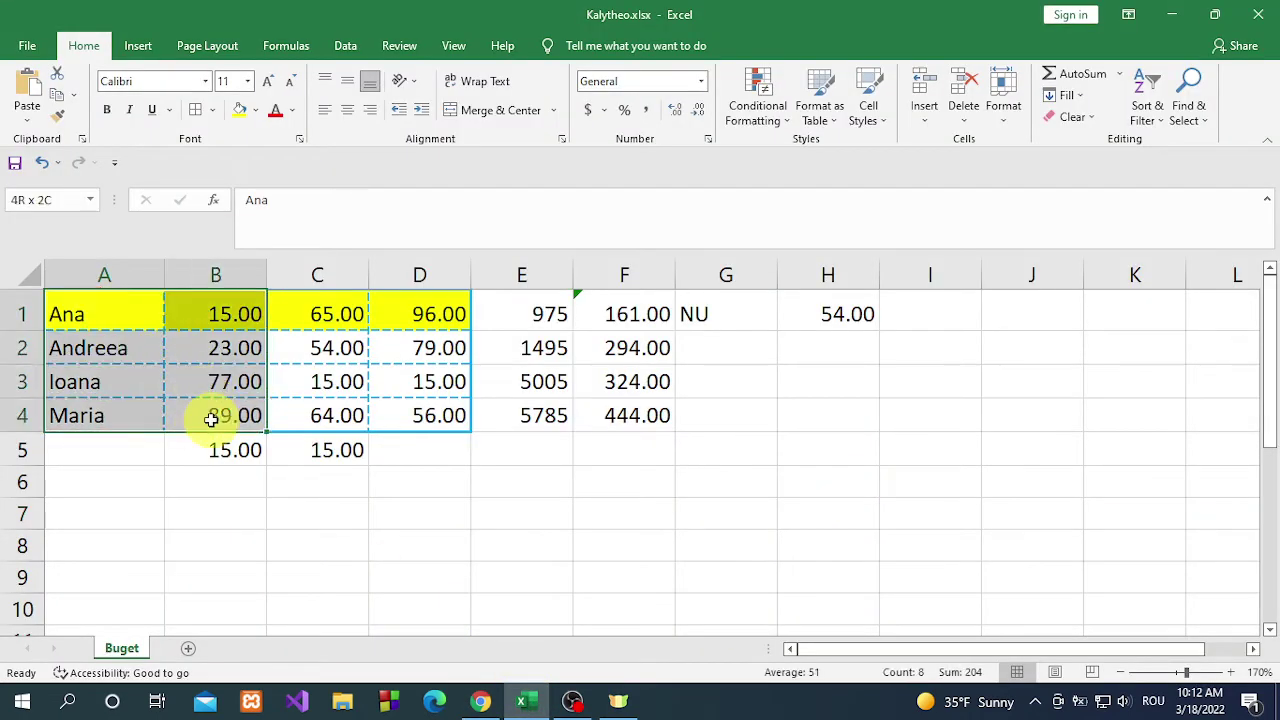
click(138, 46)
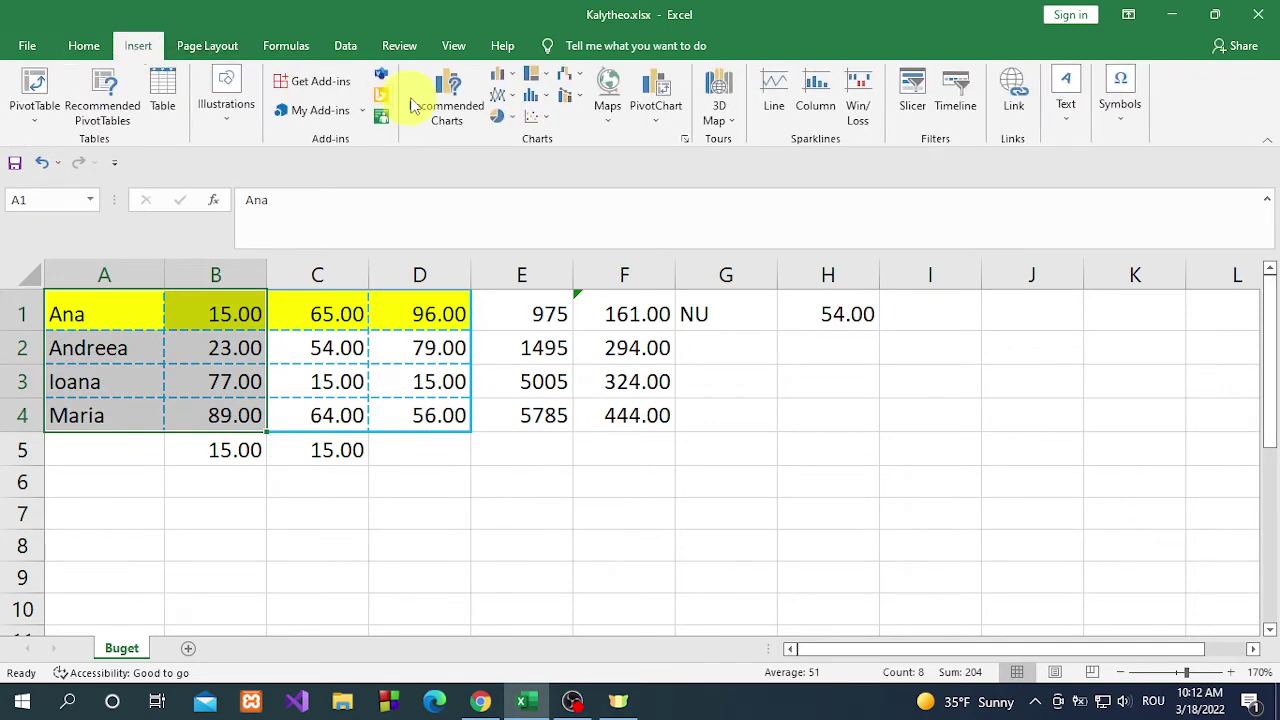
click(517, 117)
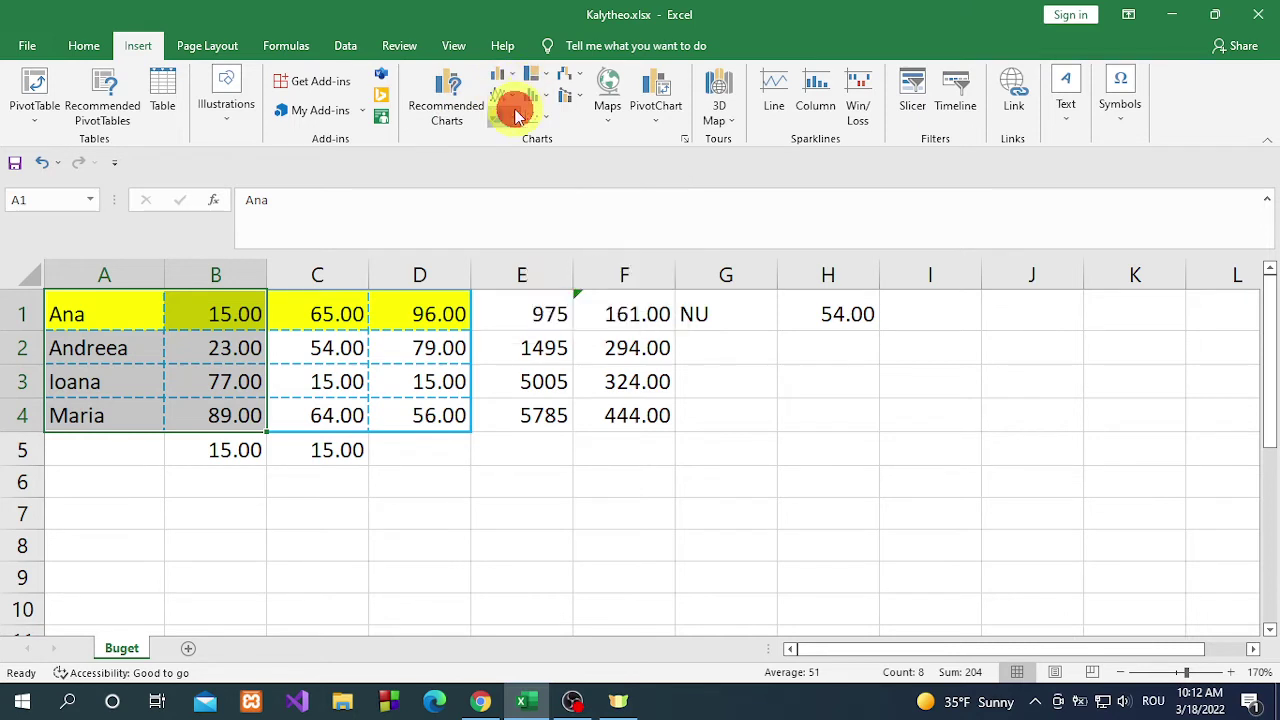
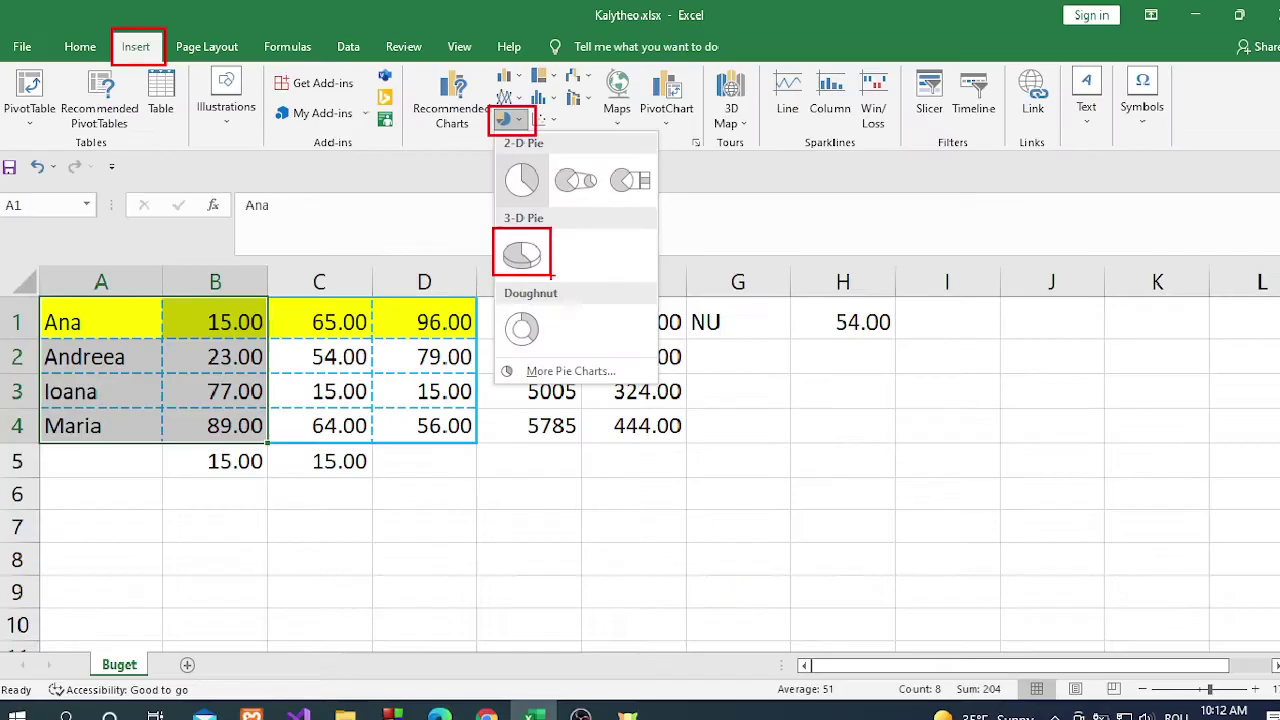
- Insert a 3-D pie chart of the names and values in A1:B4
key(Escape)
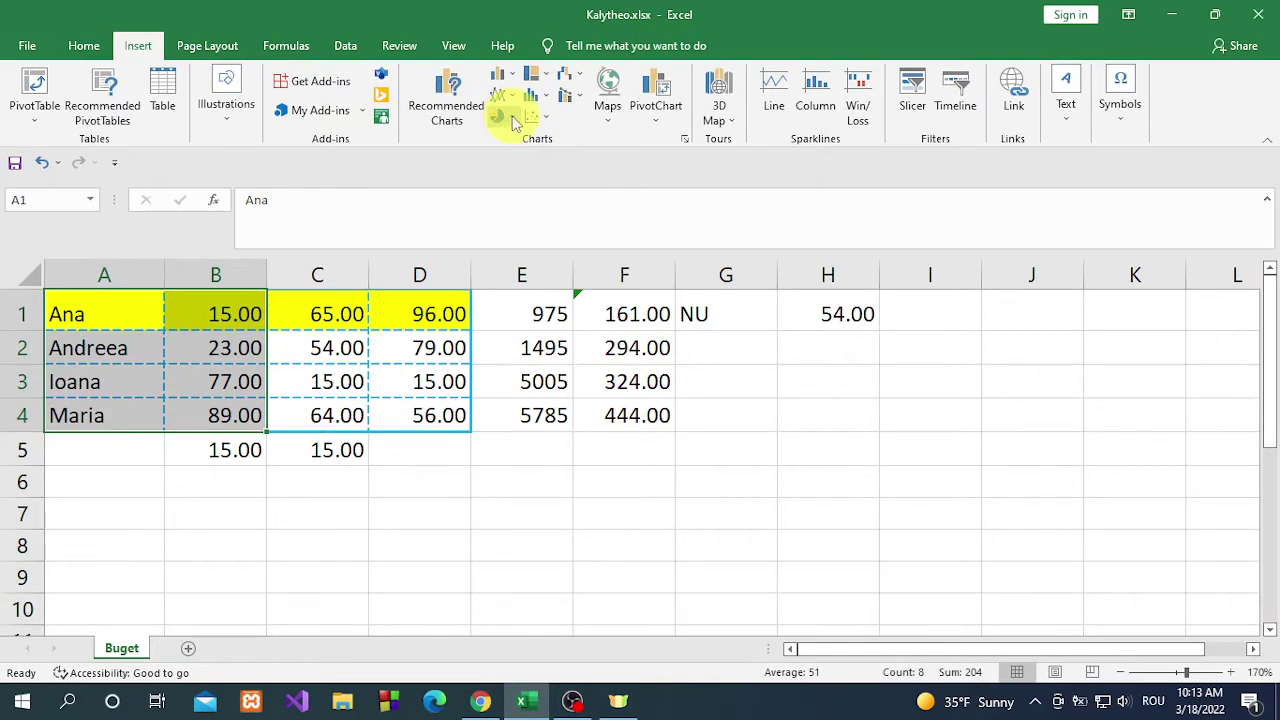
click(513, 120)
click(531, 243)
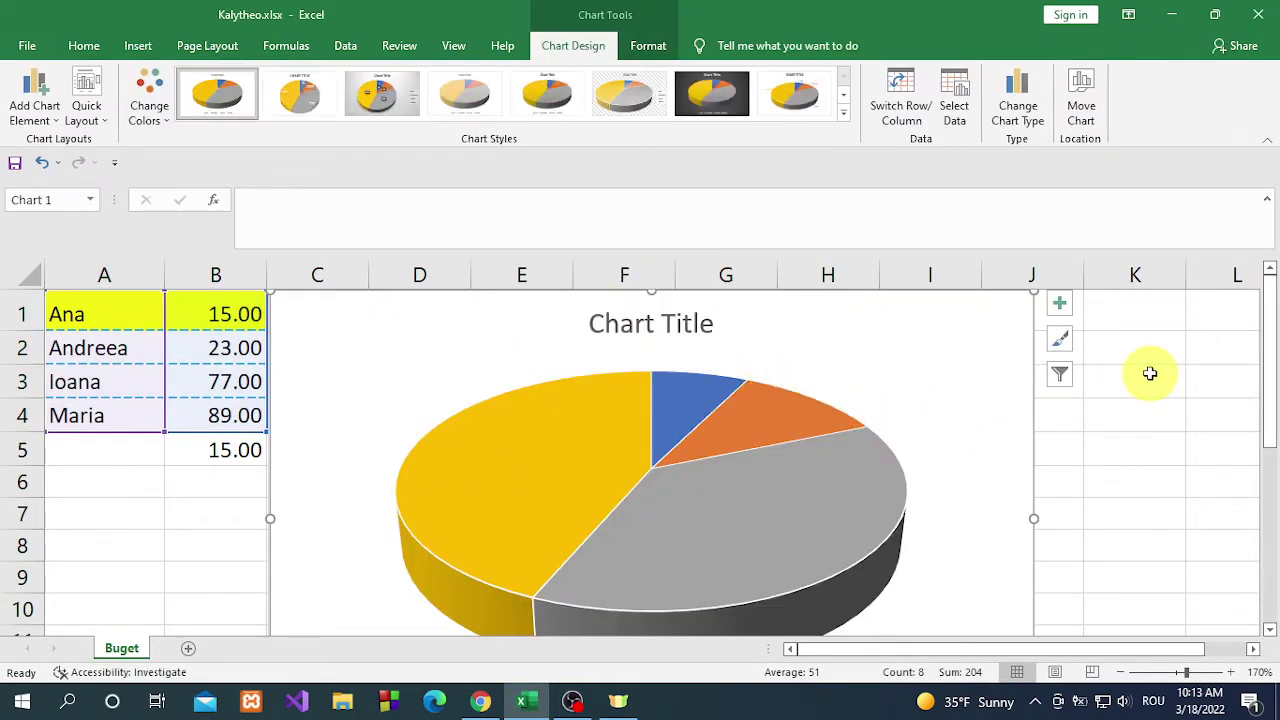
scroll(1057, 394, down, 2)
scroll(1063, 400, up, 2)
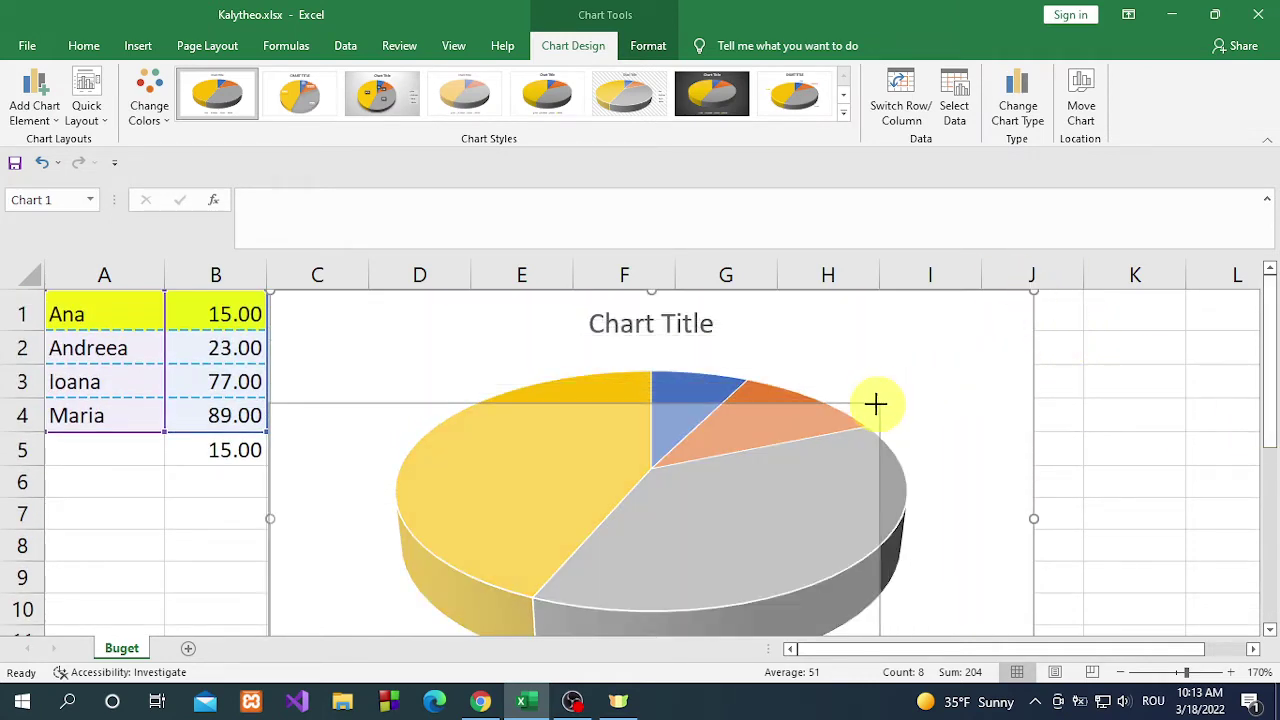
- Shrink the pie chart by its corner handle, then bring up the exercise PDF
drag(1033, 292, 876, 403)
scroll(938, 420, down, 2)
scroll(938, 421, up, 2)
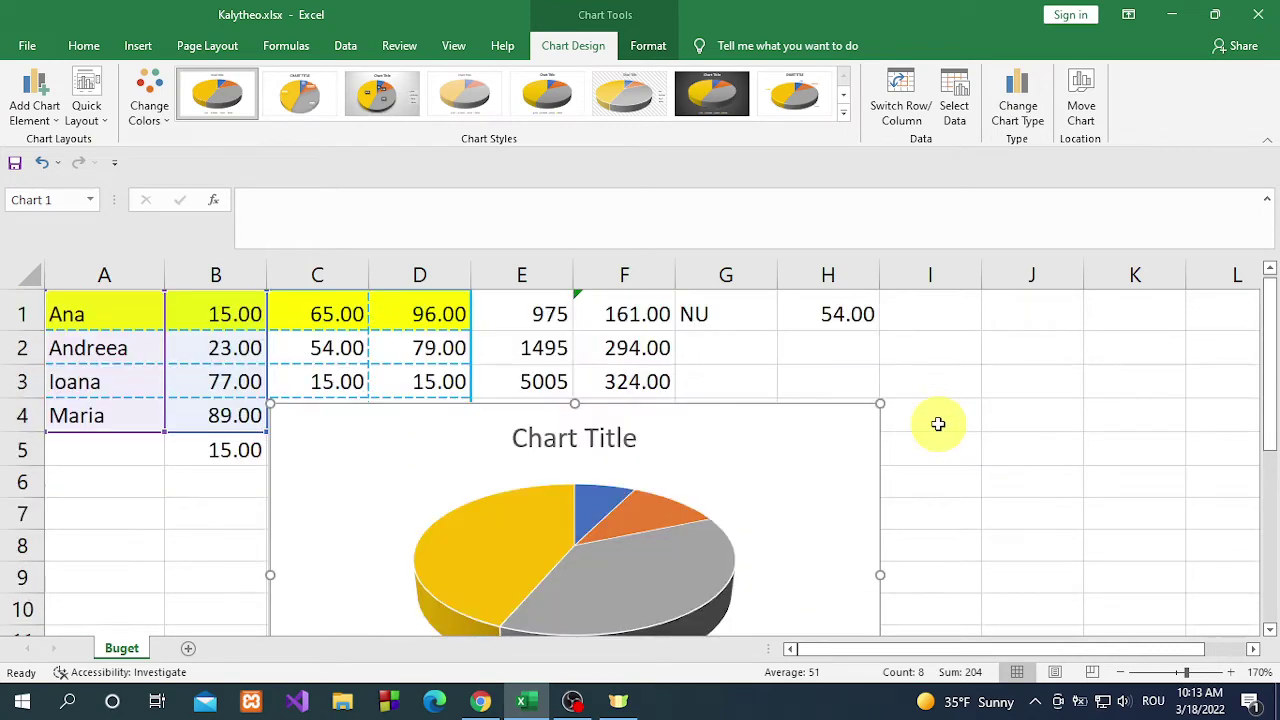
click(481, 700)
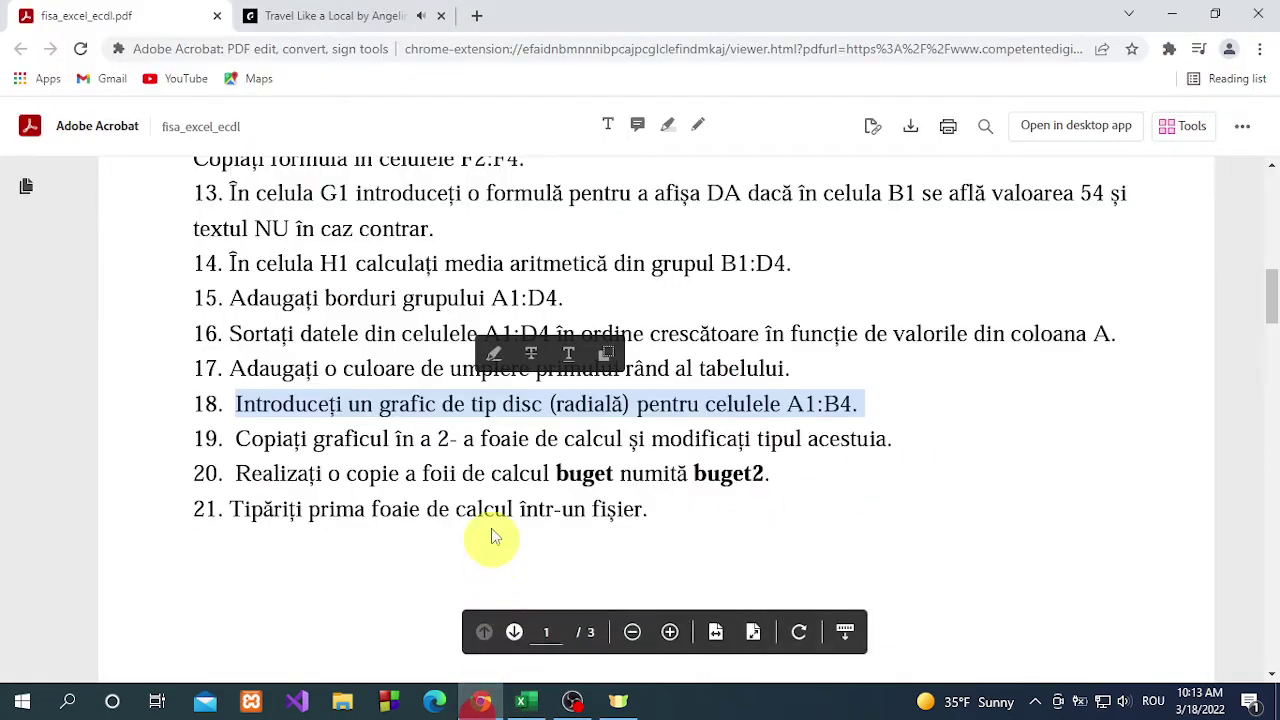
- Highlight exercise step 19 in the PDF instead of step 18, then return to Excel
click(240, 444)
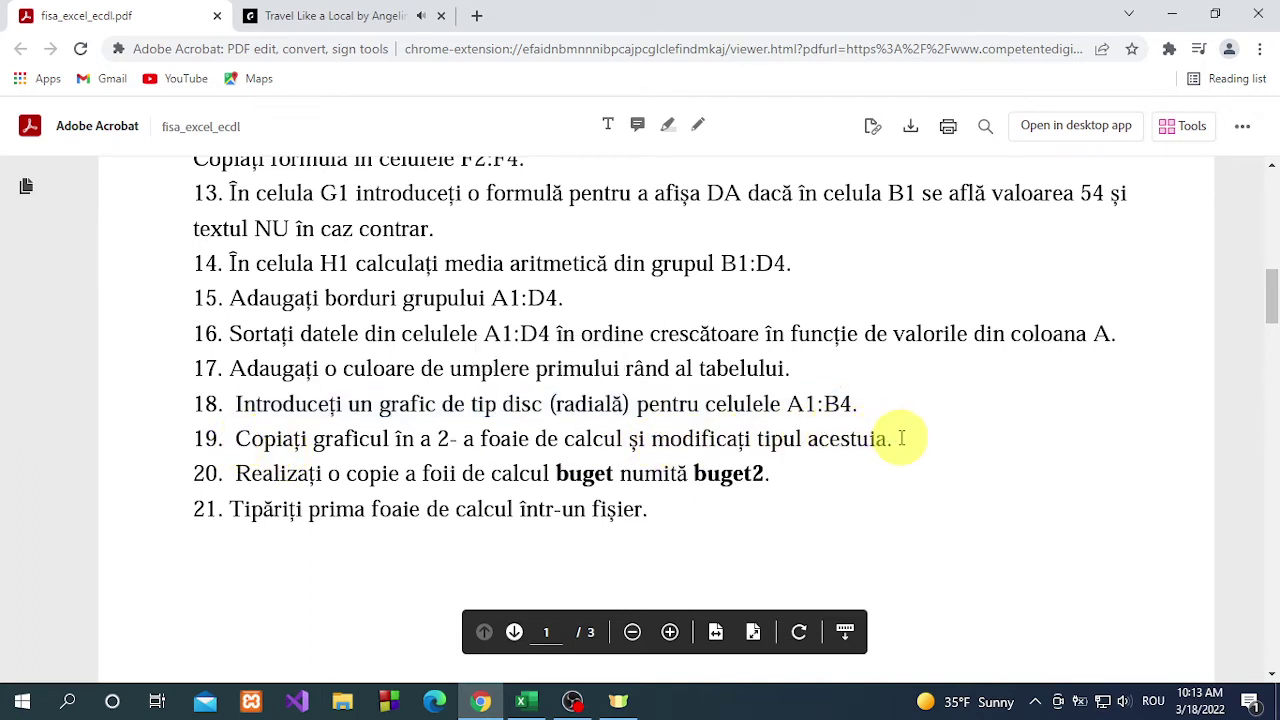
drag(900, 440, 226, 438)
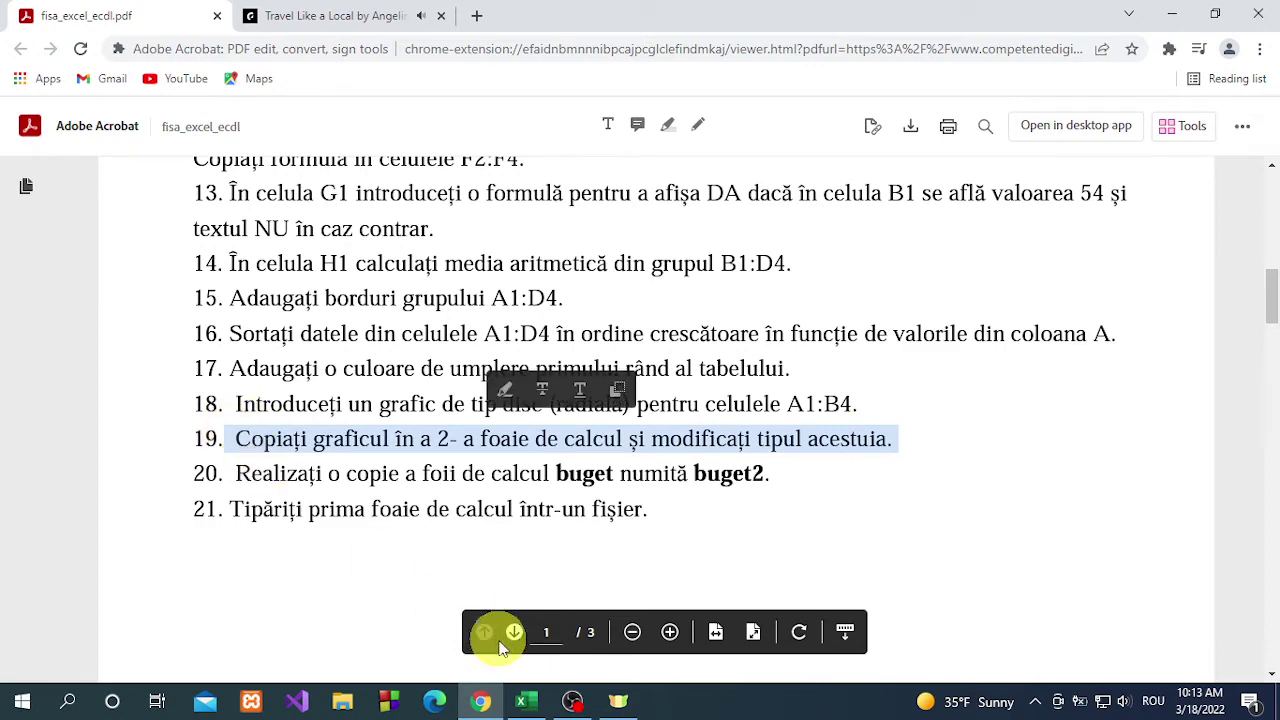
click(521, 700)
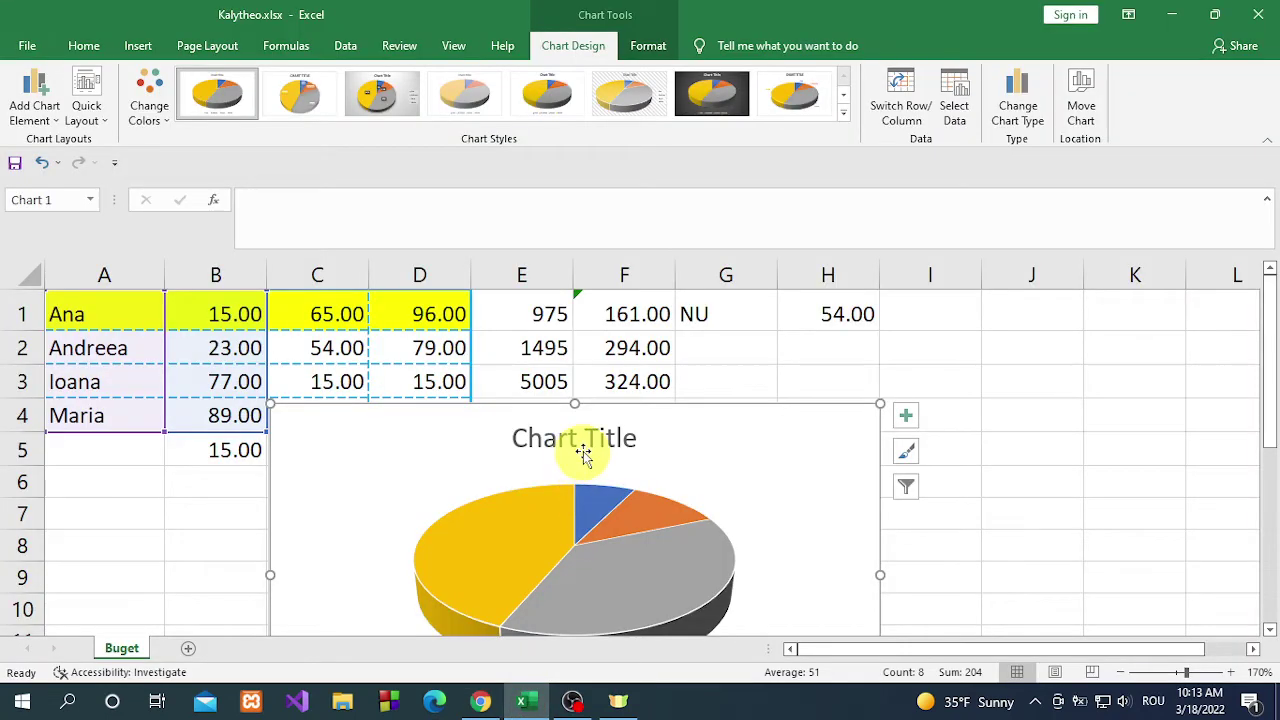
- Copy the 3-D pie chart from the Buget sheet and add a blank Sheet2 beside it
drag(1268, 428, 1262, 503)
right_click(824, 535)
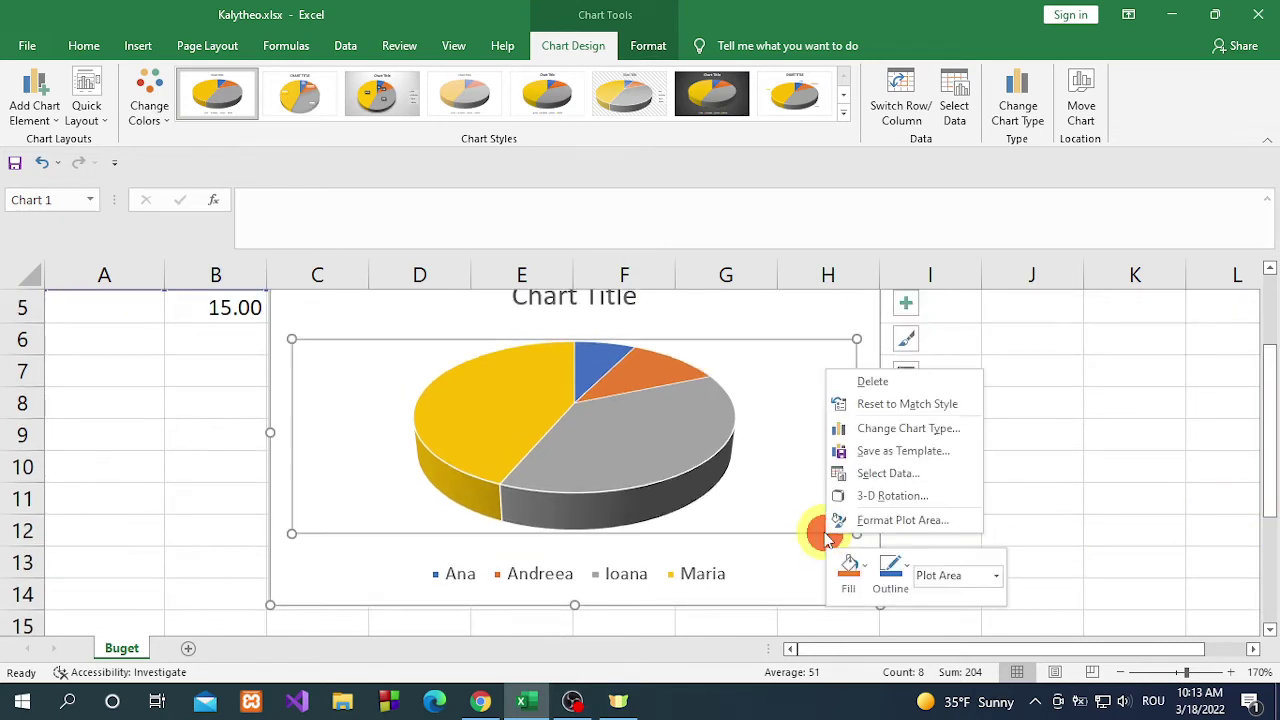
right_click(791, 568)
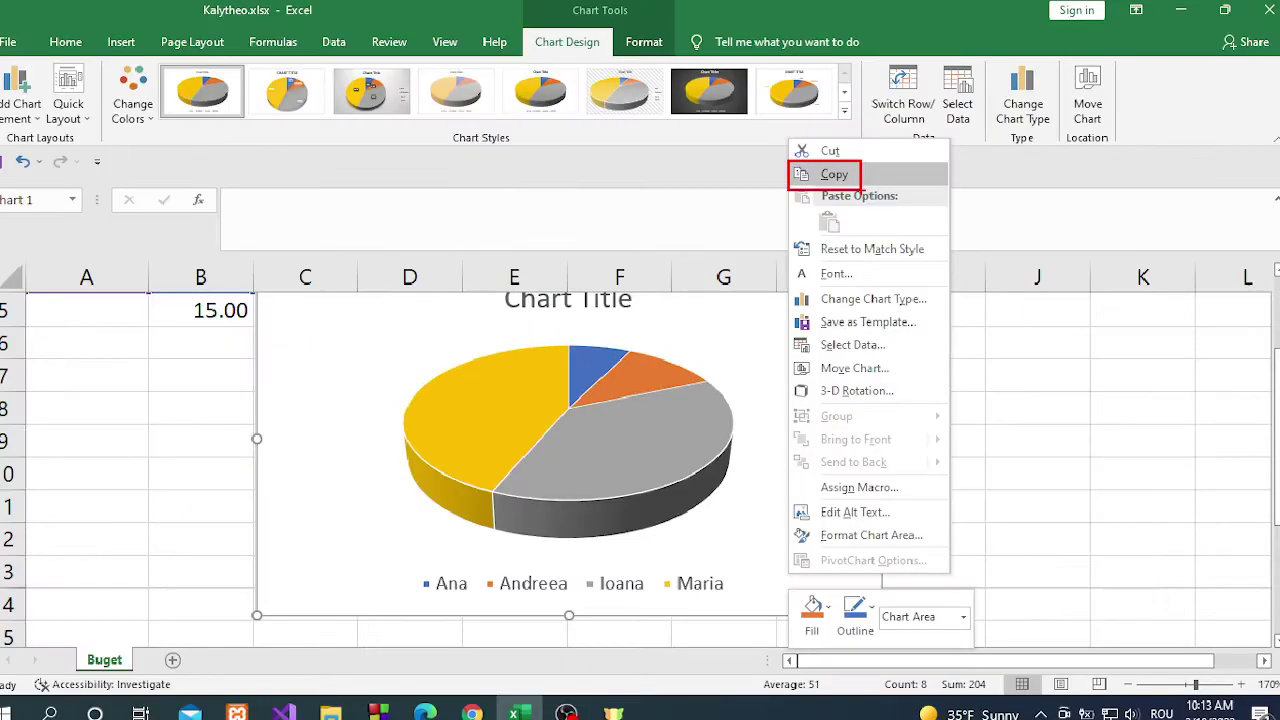
click(854, 180)
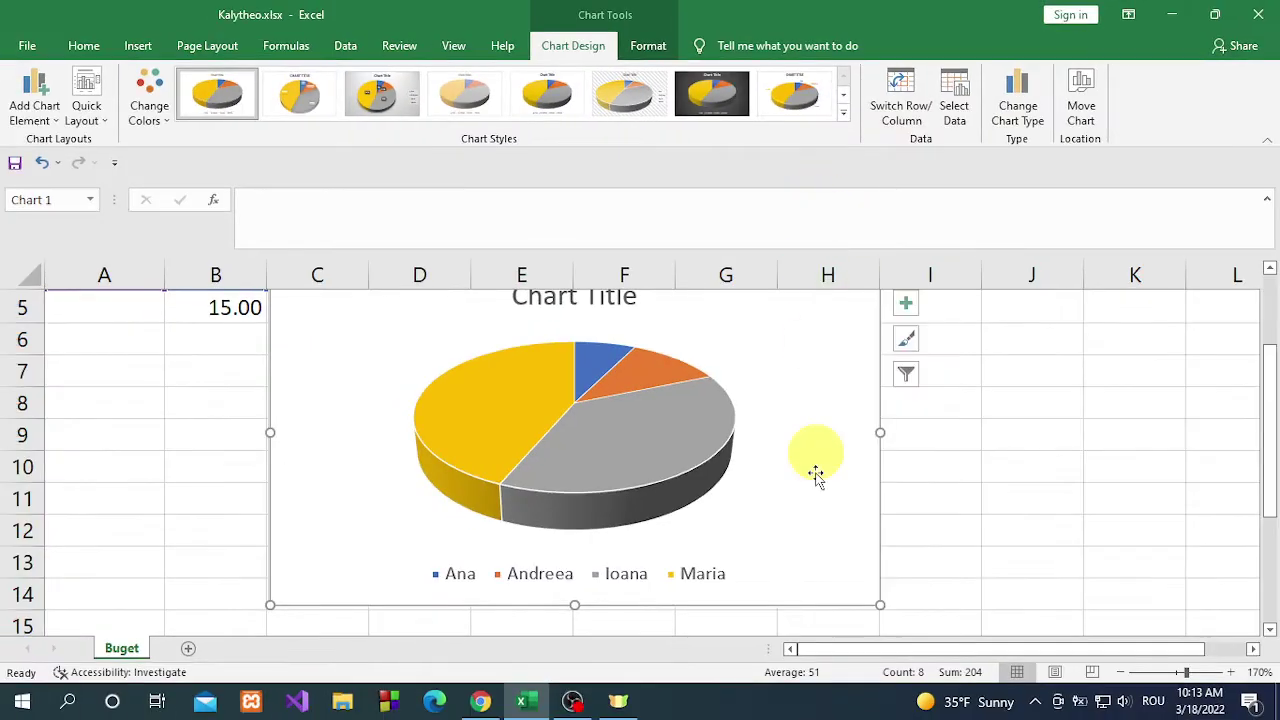
right_click(820, 548)
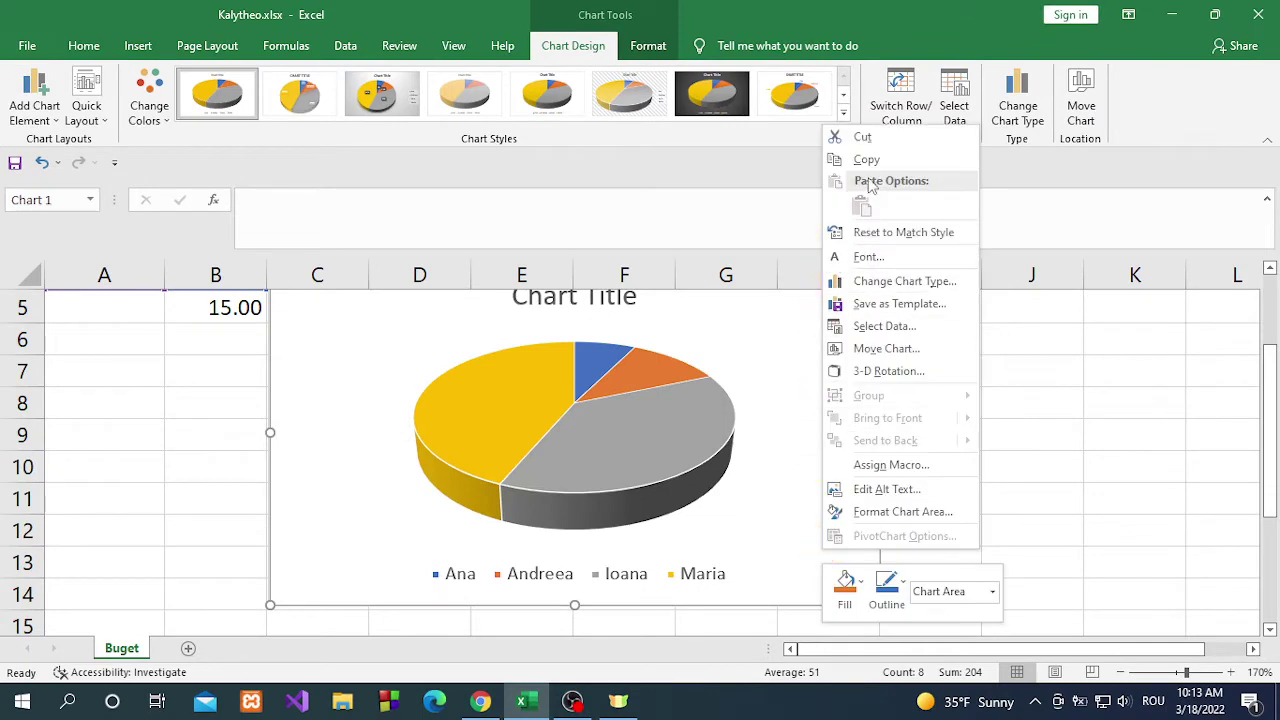
click(874, 160)
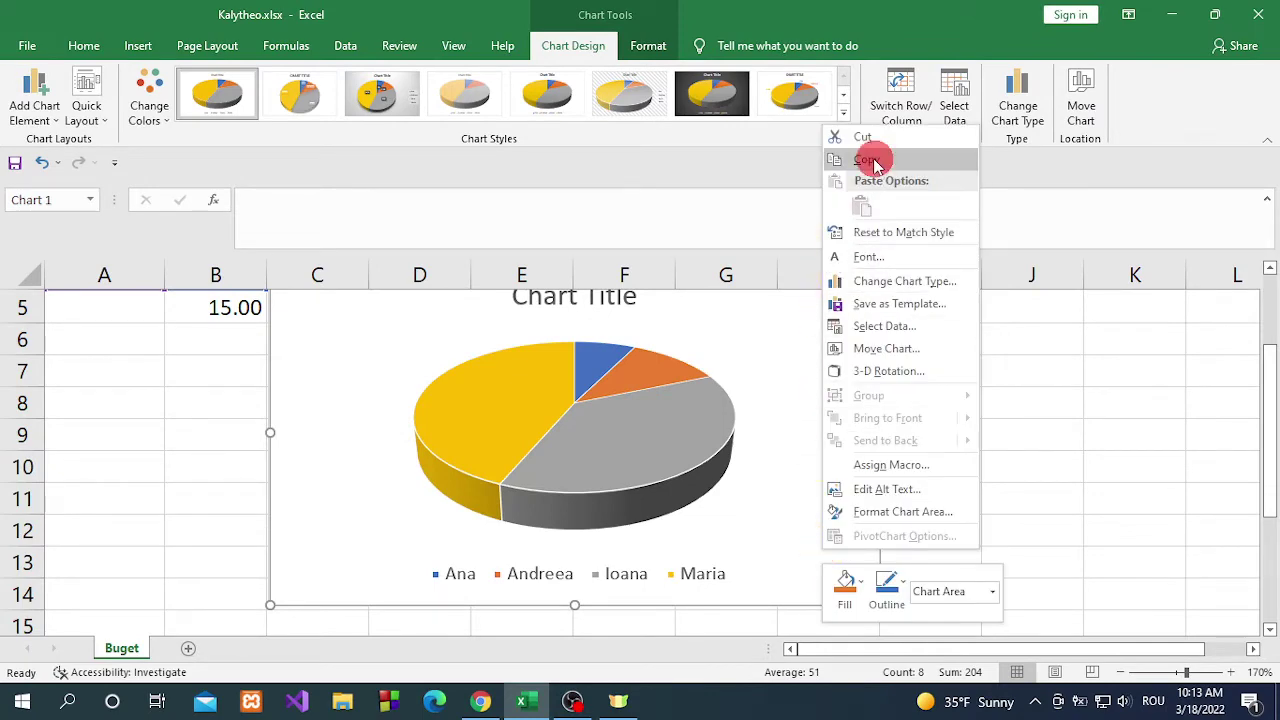
click(189, 652)
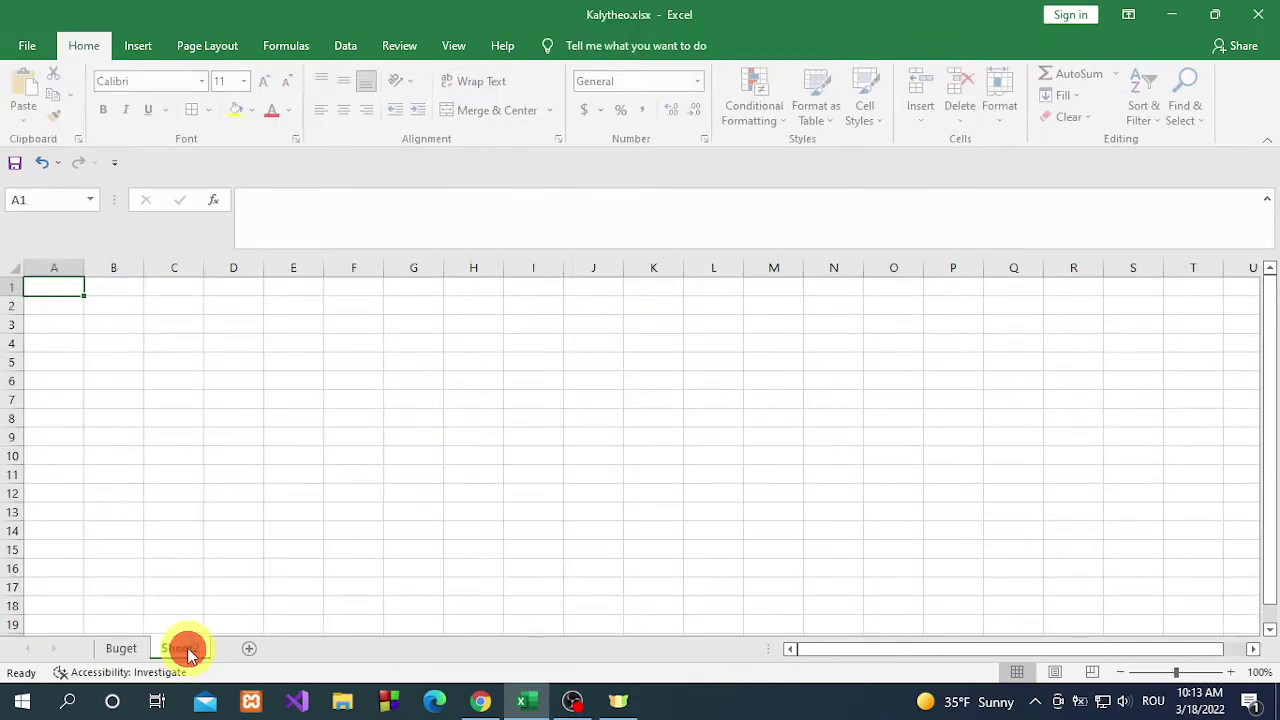
- Paste the pie chart at cell E7 on Sheet2 using the destination theme
right_click(266, 400)
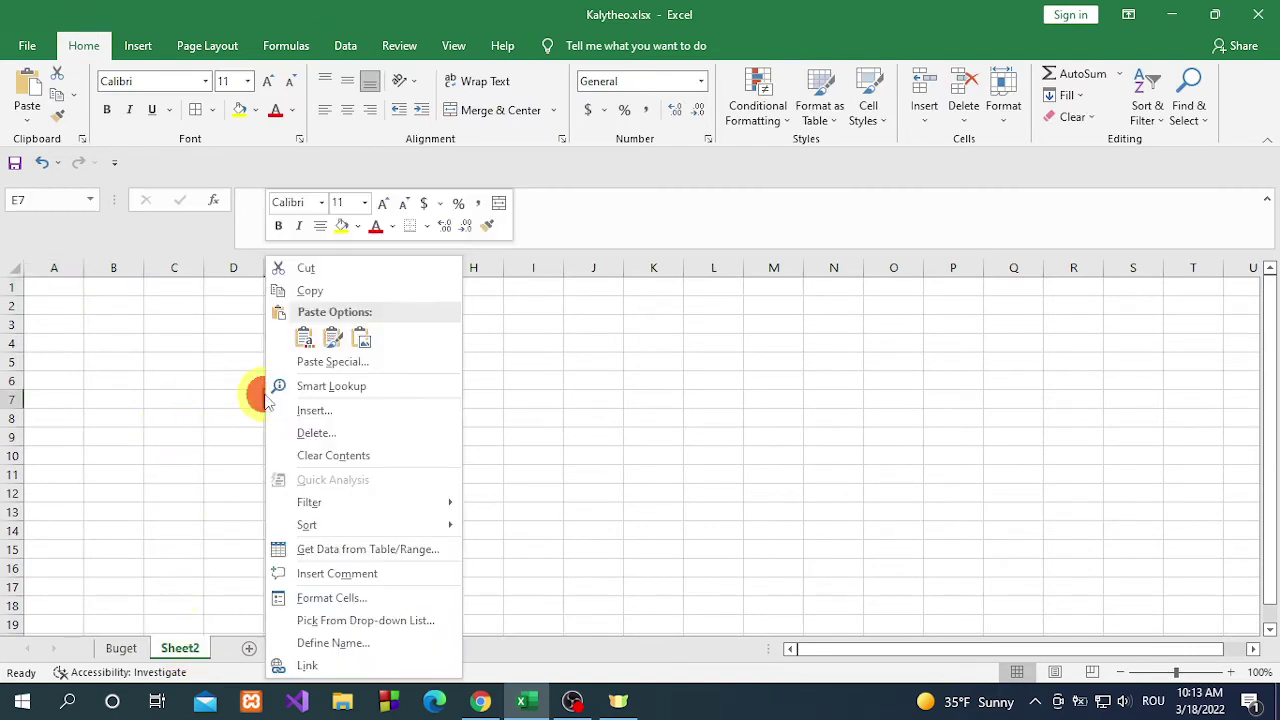
click(303, 339)
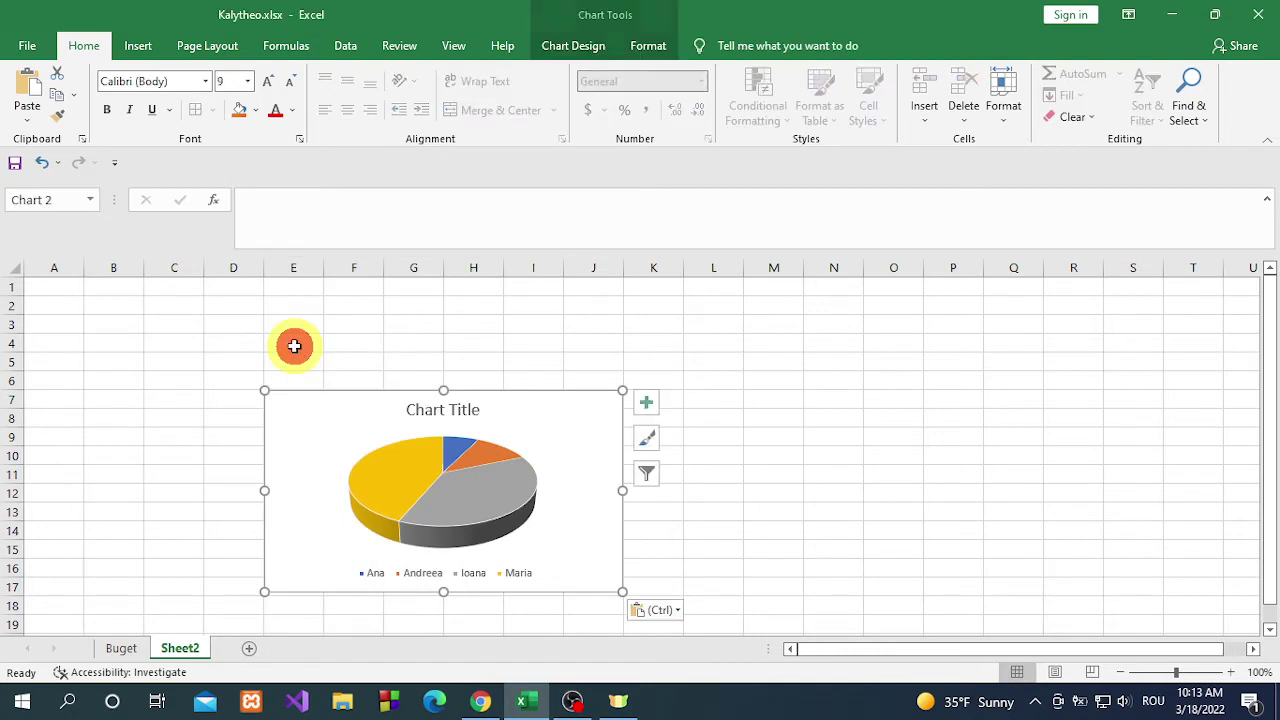
click(592, 50)
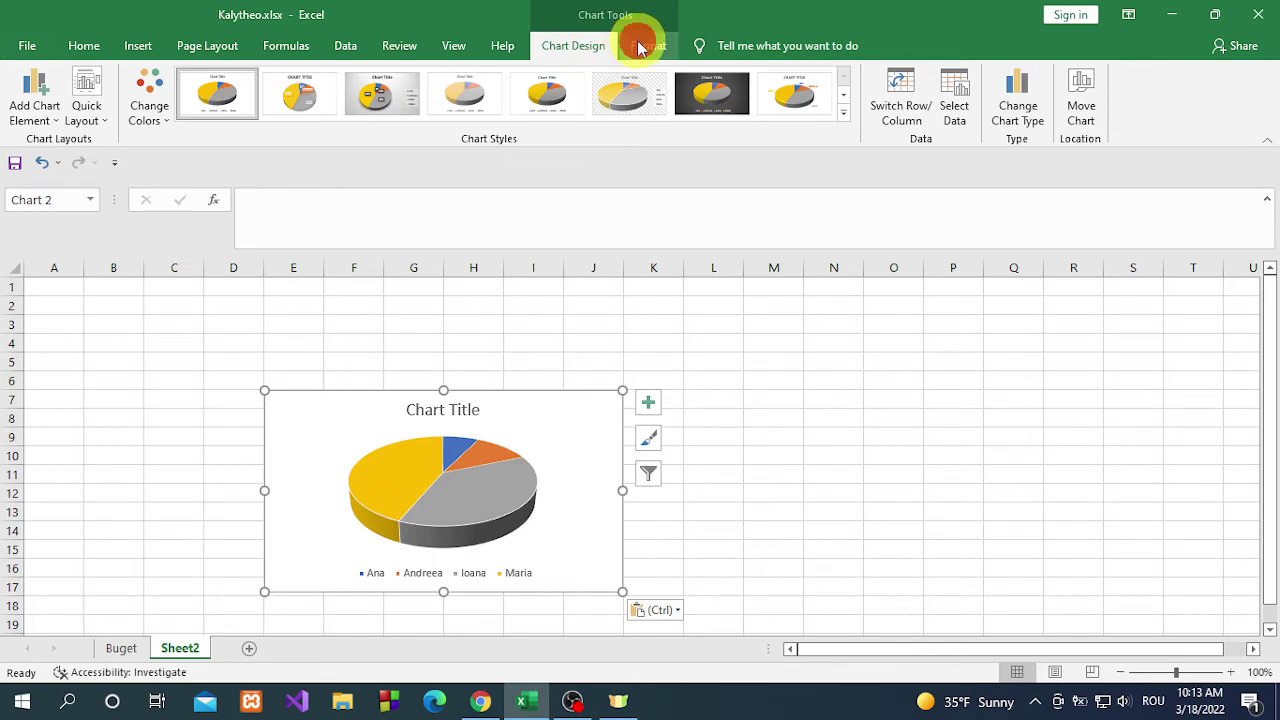
click(639, 48)
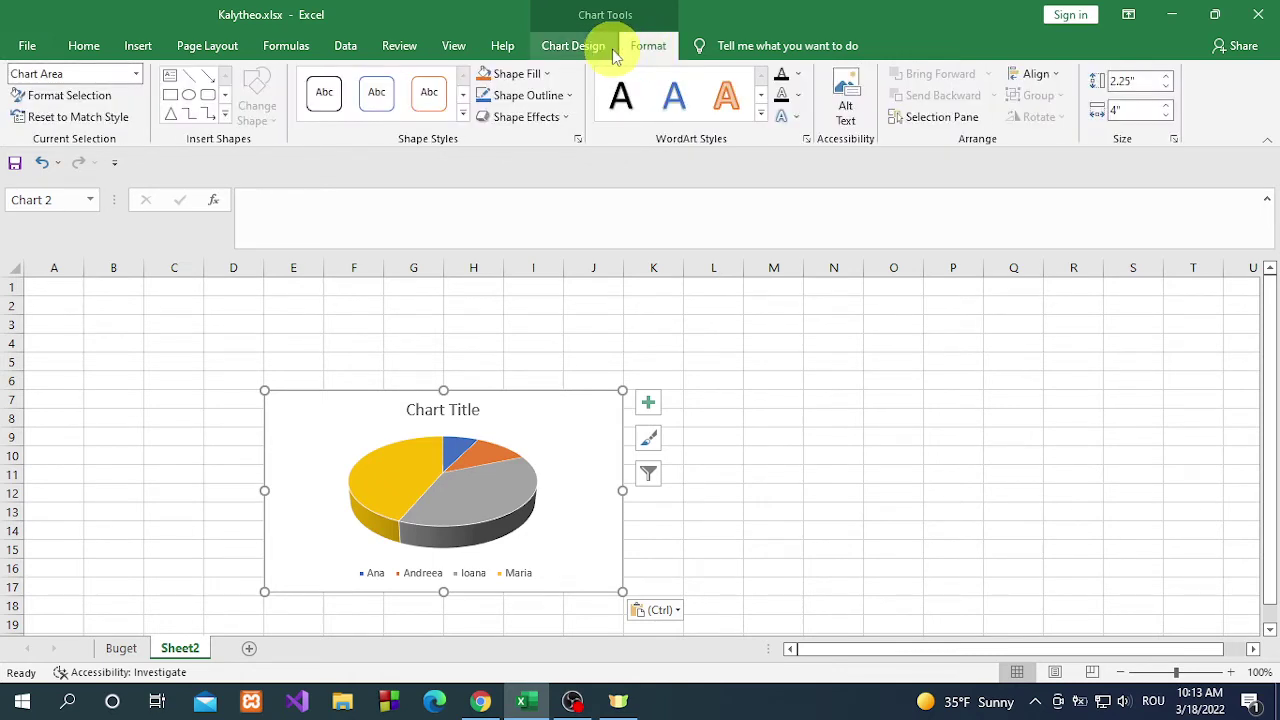
click(606, 50)
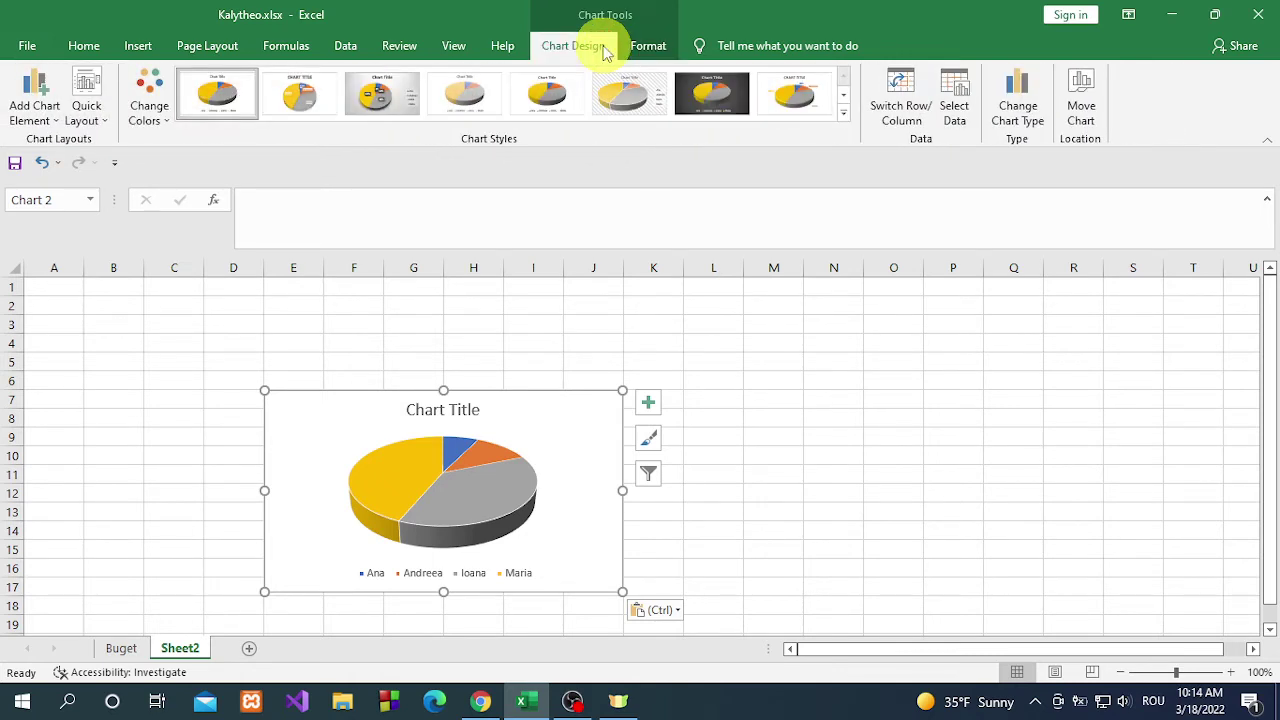
click(1016, 135)
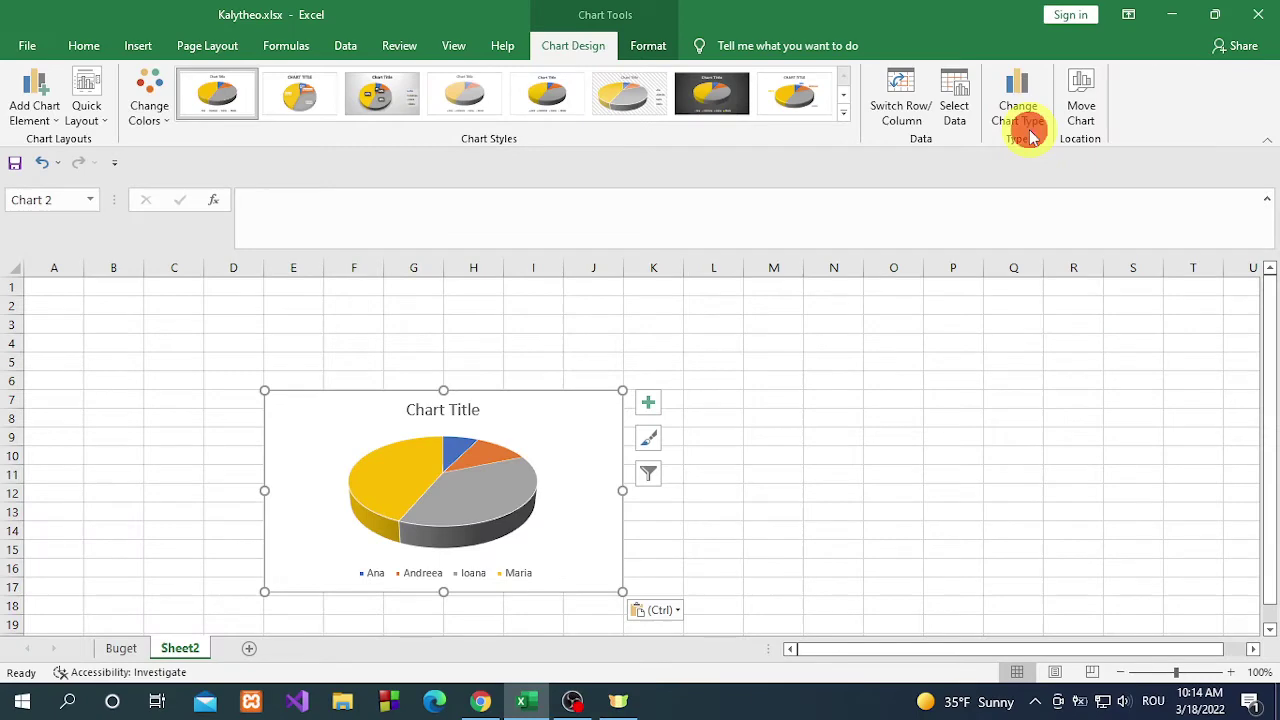
- Change the pasted chart's type to Column > 3-D 100% Stacked Column
click(1027, 122)
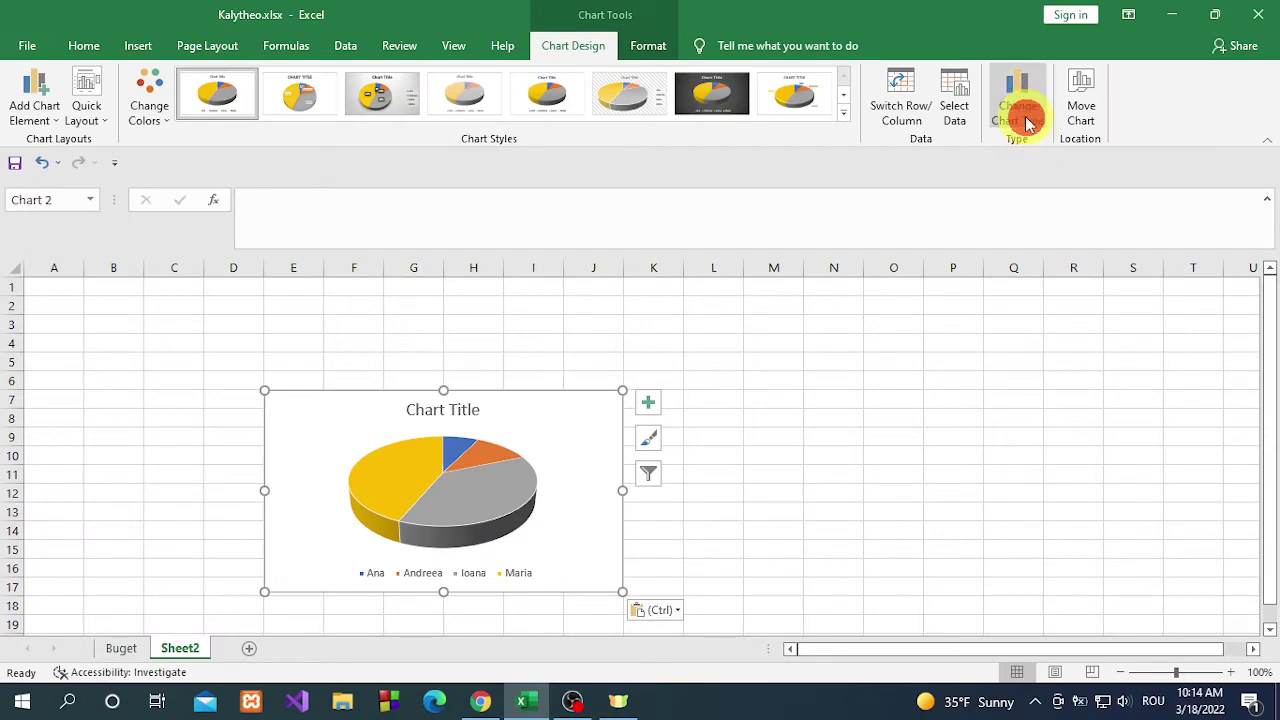
click(1022, 135)
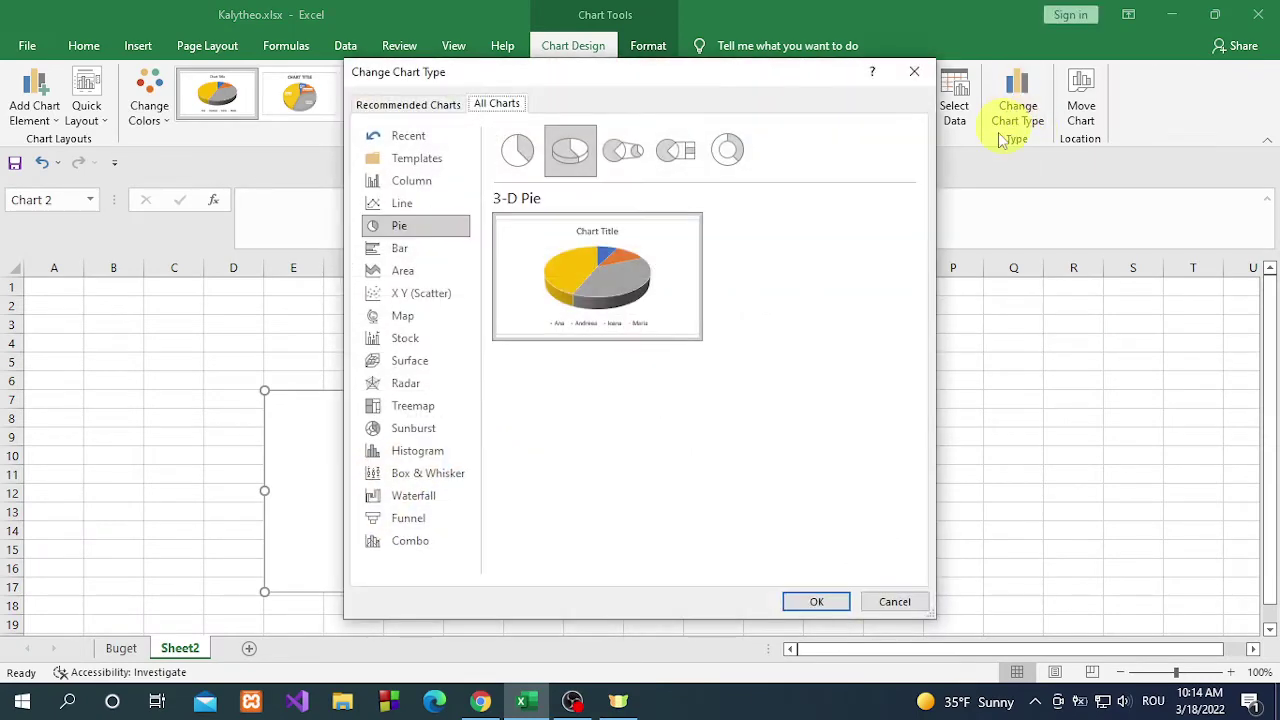
mouse_move(536, 270)
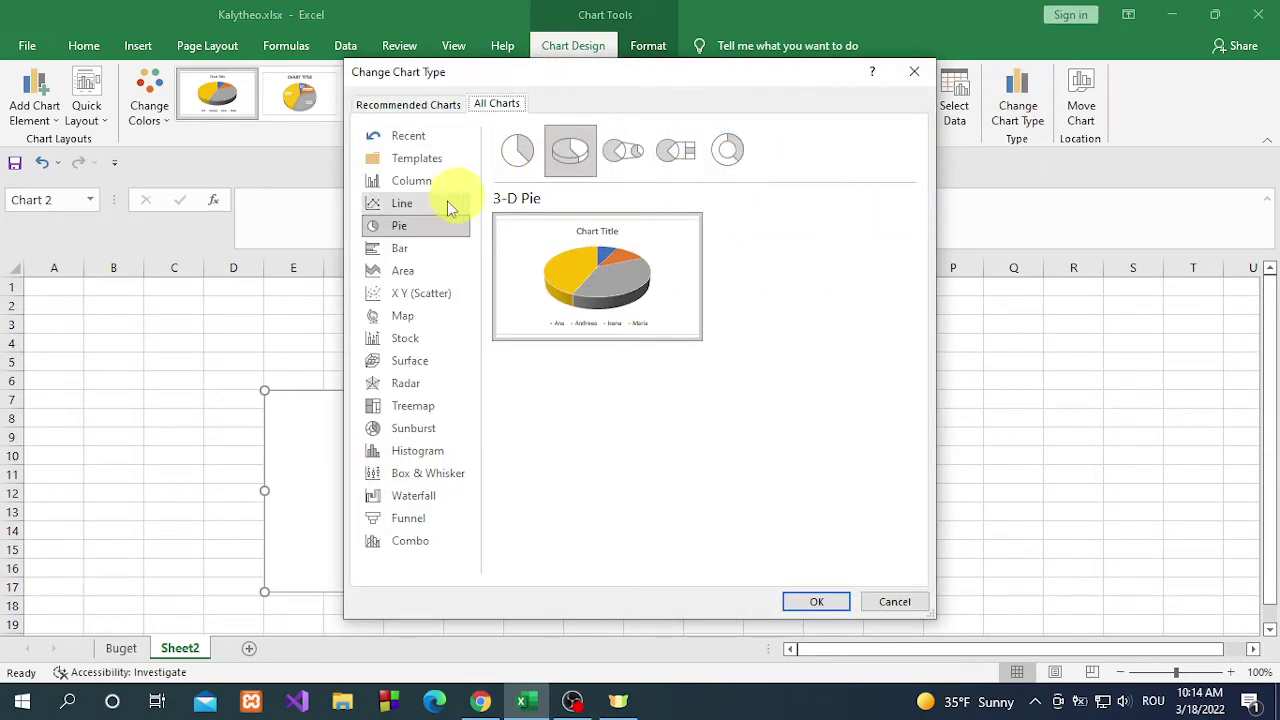
click(405, 182)
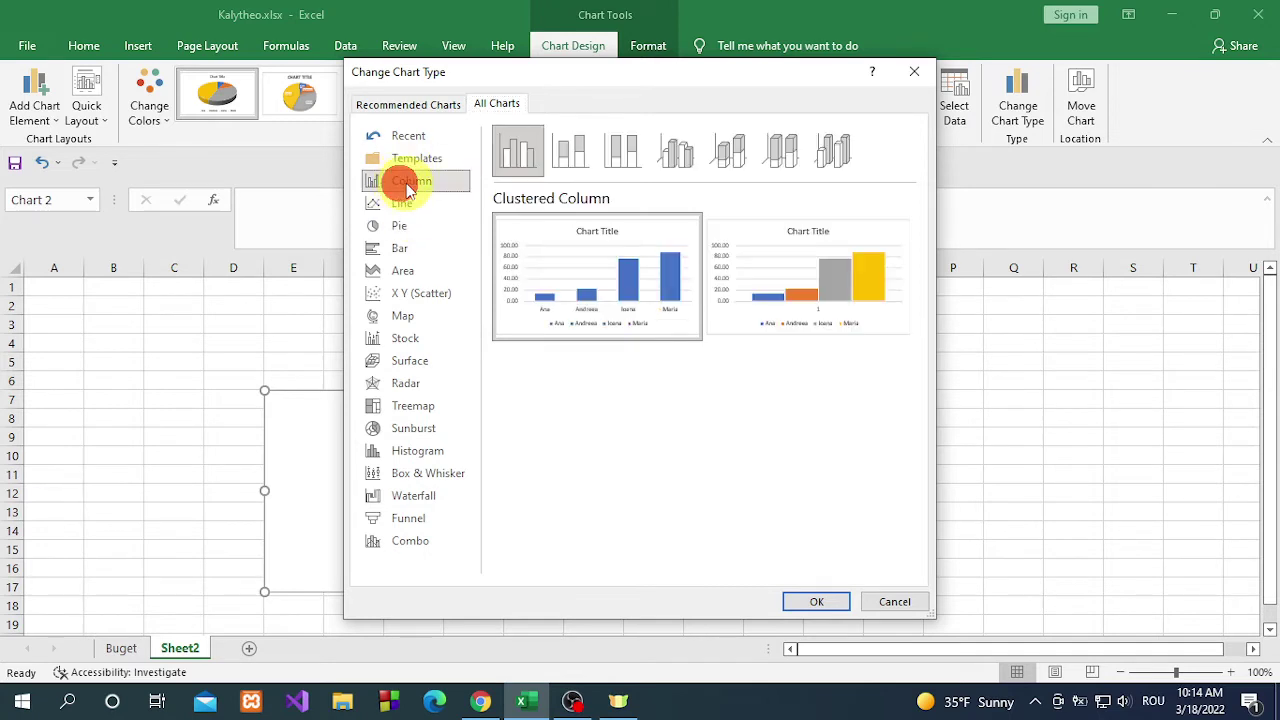
mouse_move(675, 316)
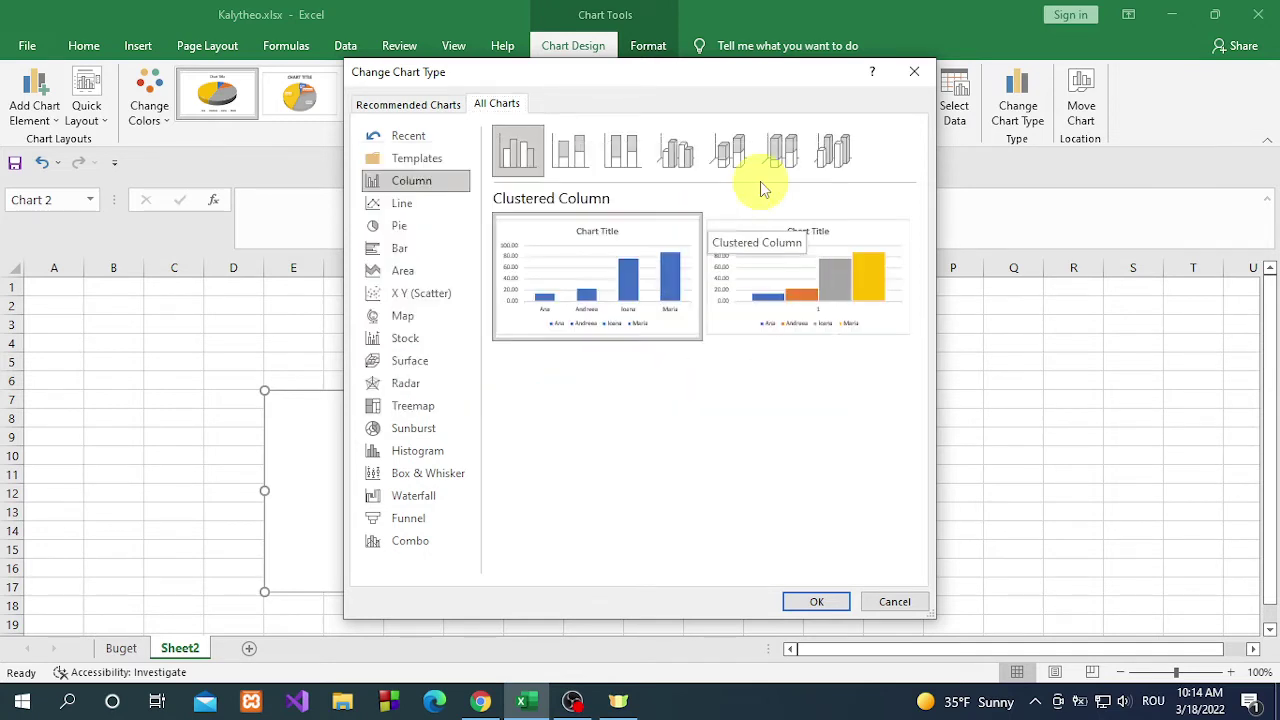
click(743, 157)
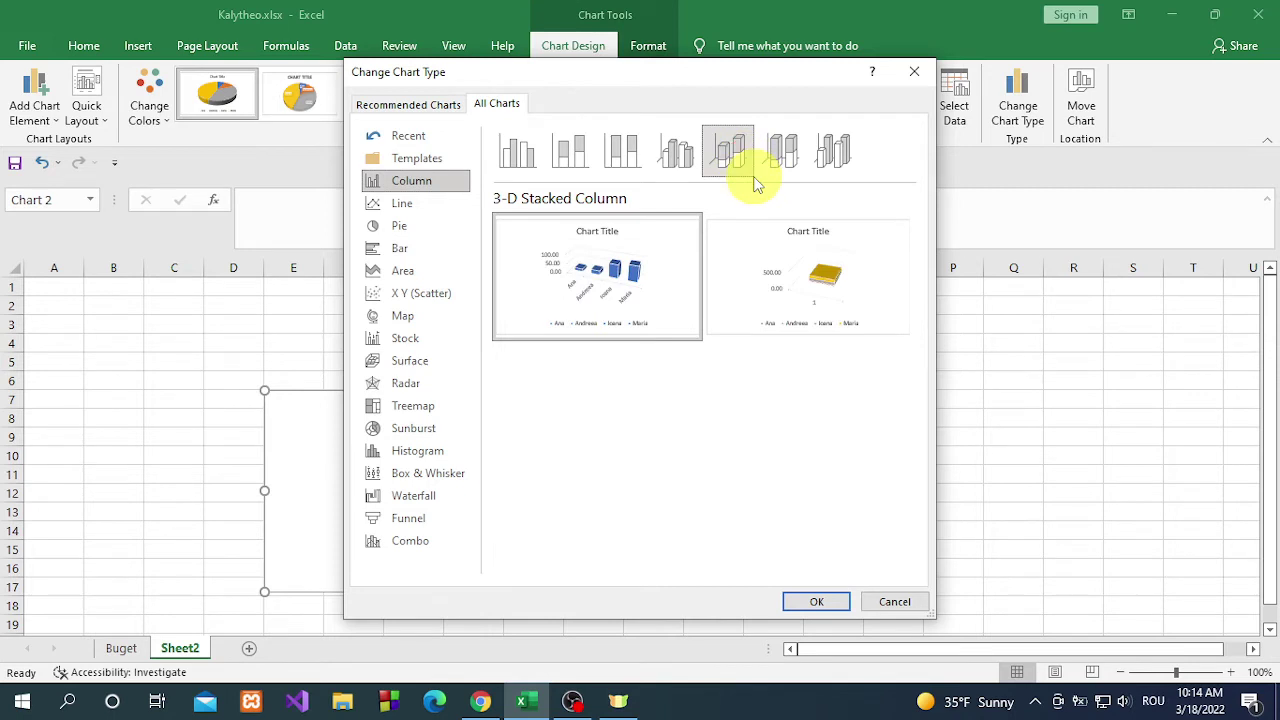
click(783, 155)
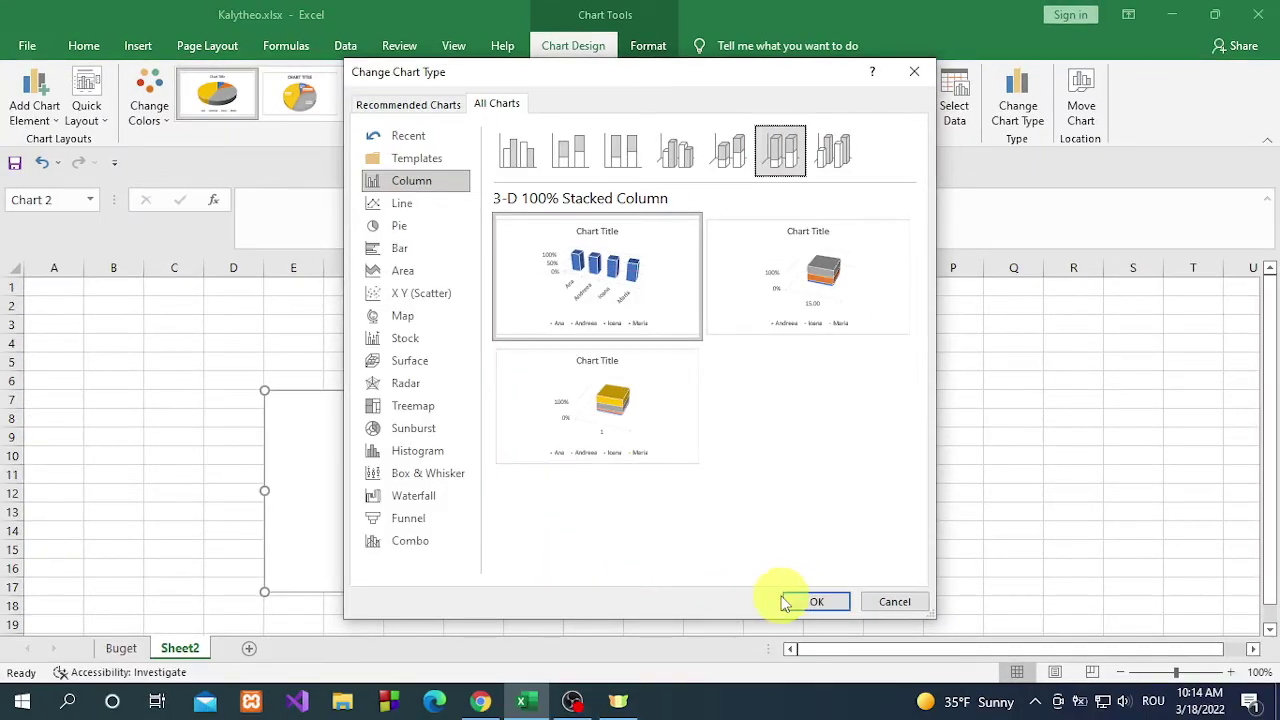
click(808, 602)
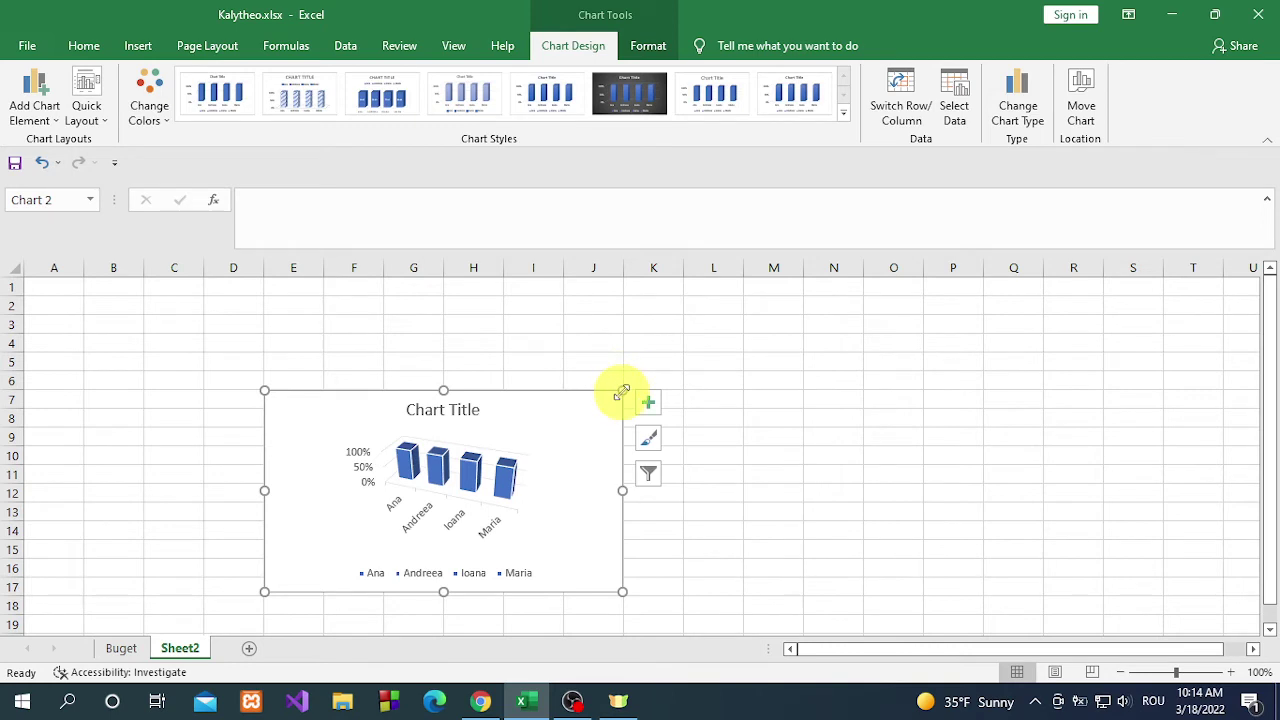
- Enlarge the column chart up and to the right, and apply the dark chart Style 6
drag(622, 391, 741, 328)
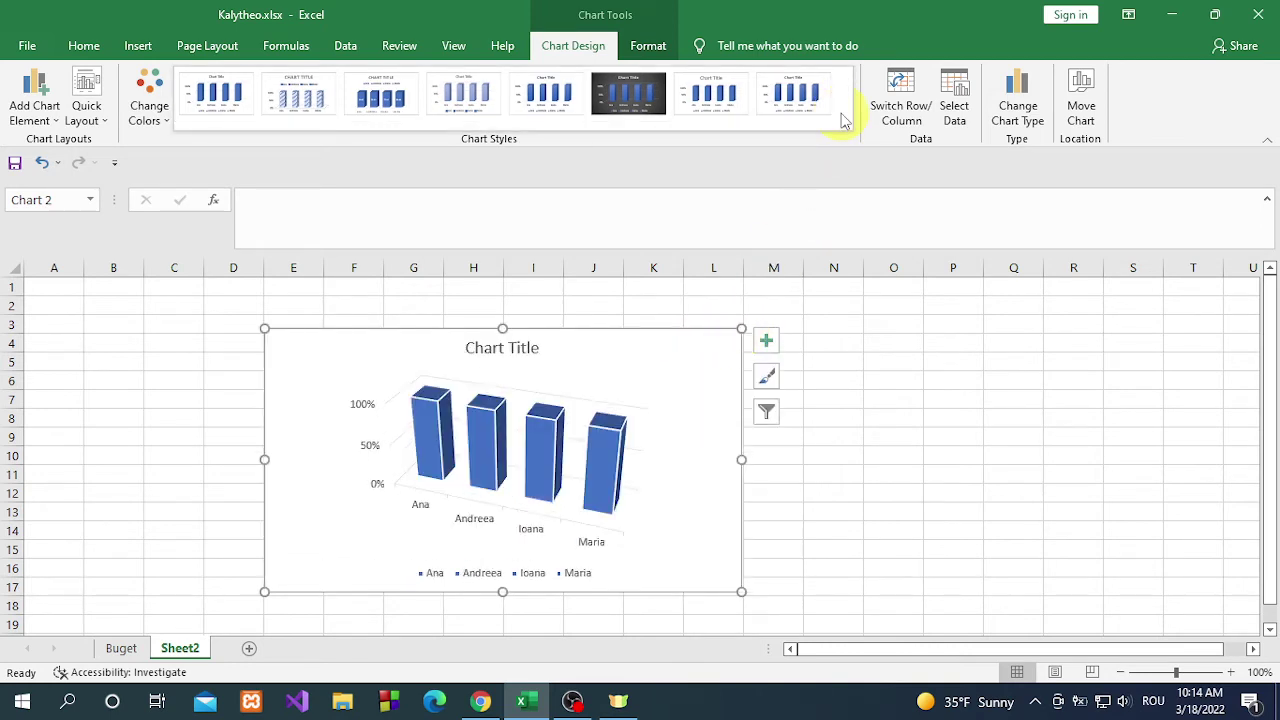
click(641, 94)
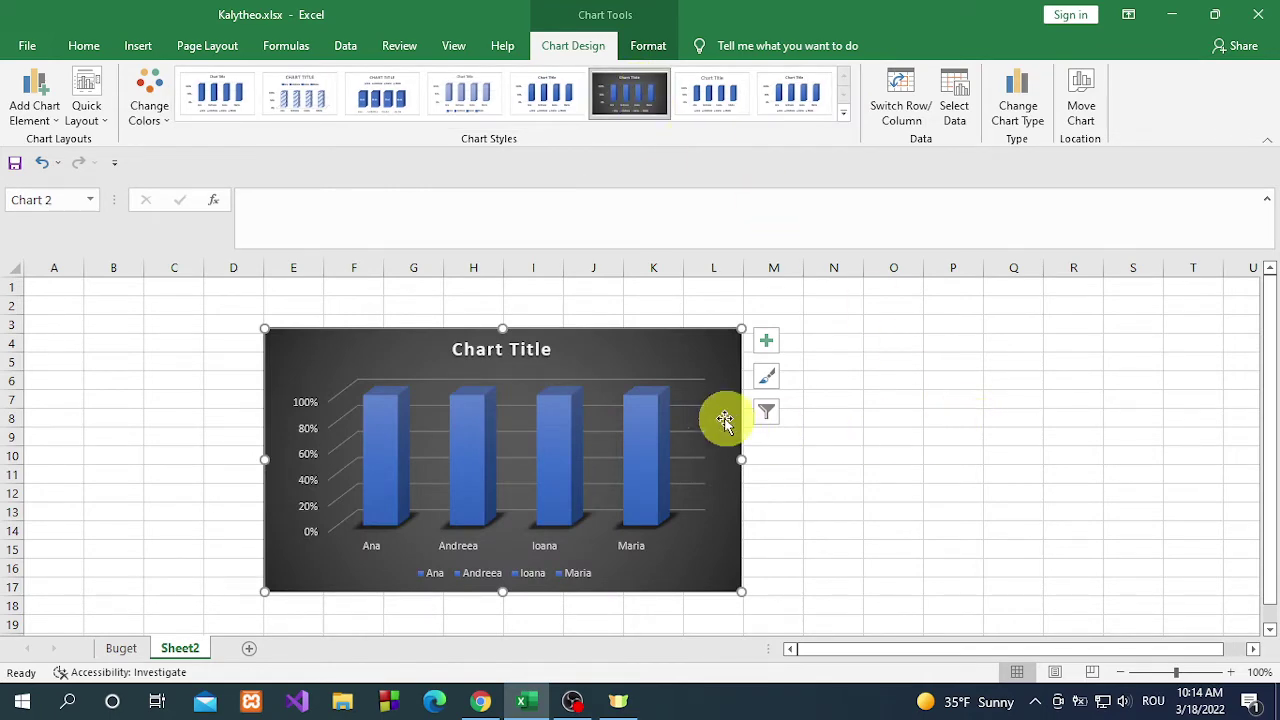
- Highlight exercise 20, copying the Buget sheet as Buget2, in the PDF, then return to Excel
click(481, 700)
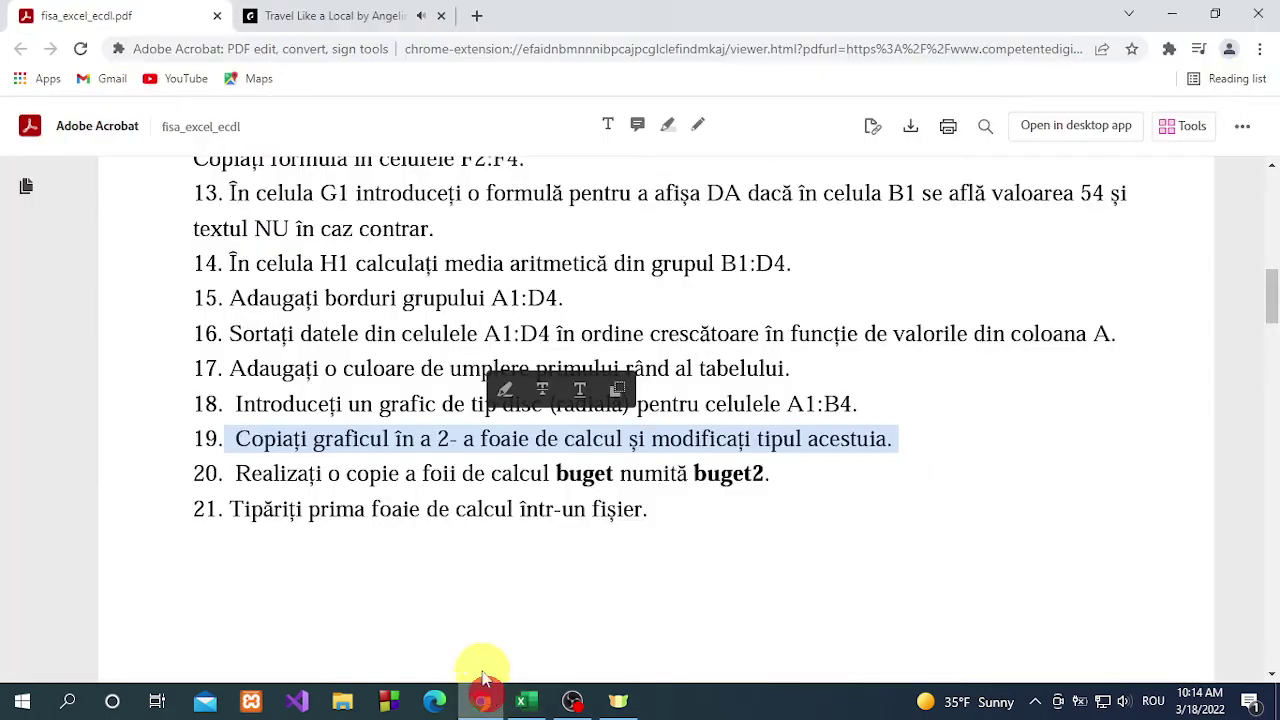
drag(234, 466, 785, 481)
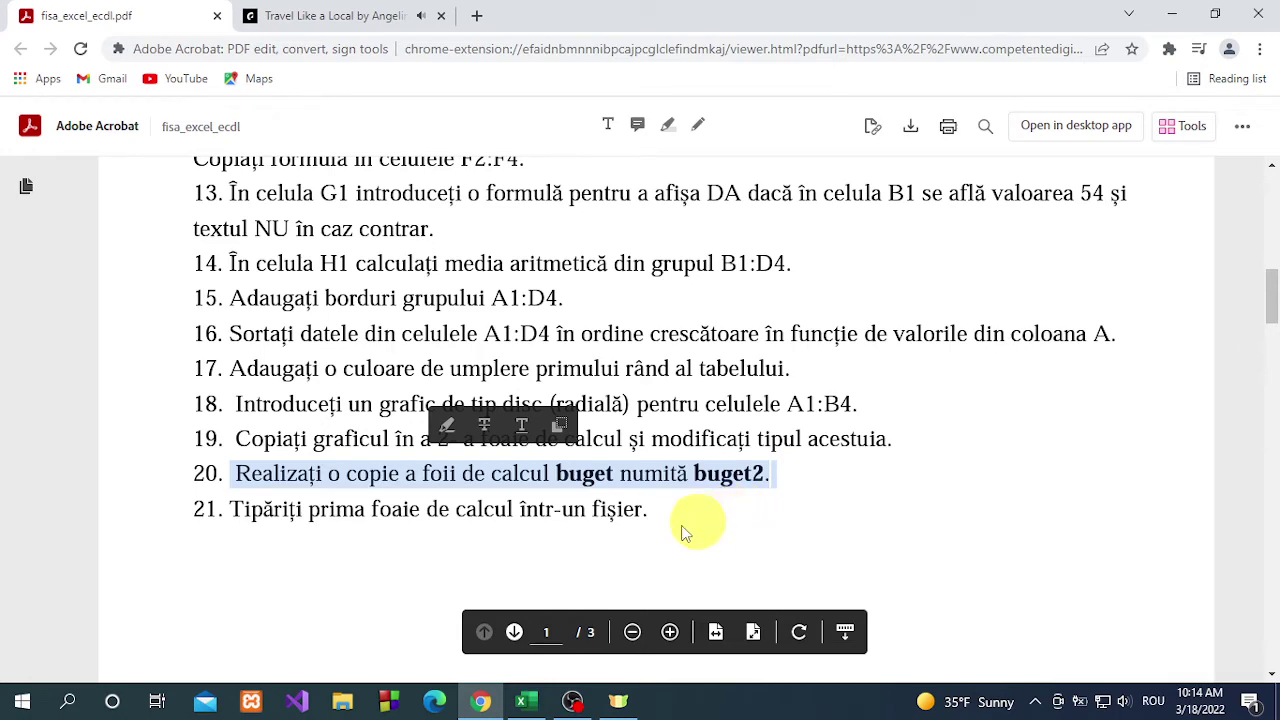
click(524, 704)
- Copy the Buget sheet to the end of the workbook with Create a copy ticked
right_click(124, 648)
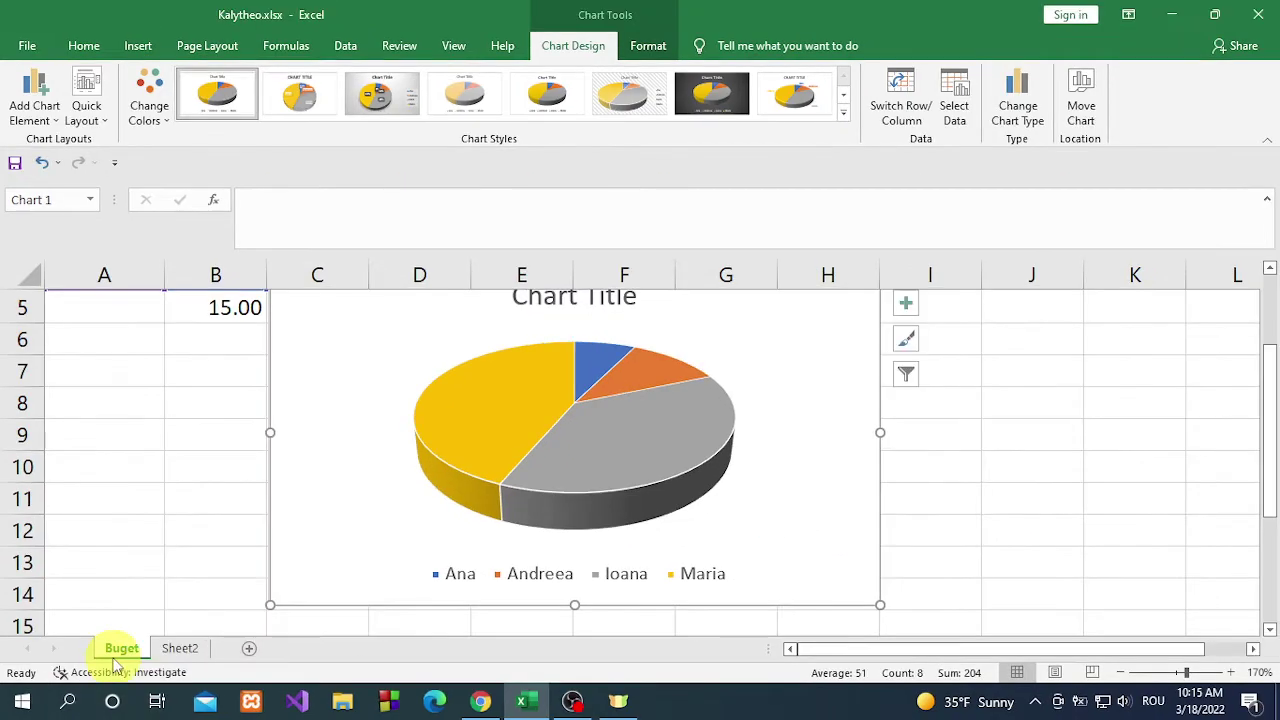
right_click(115, 646)
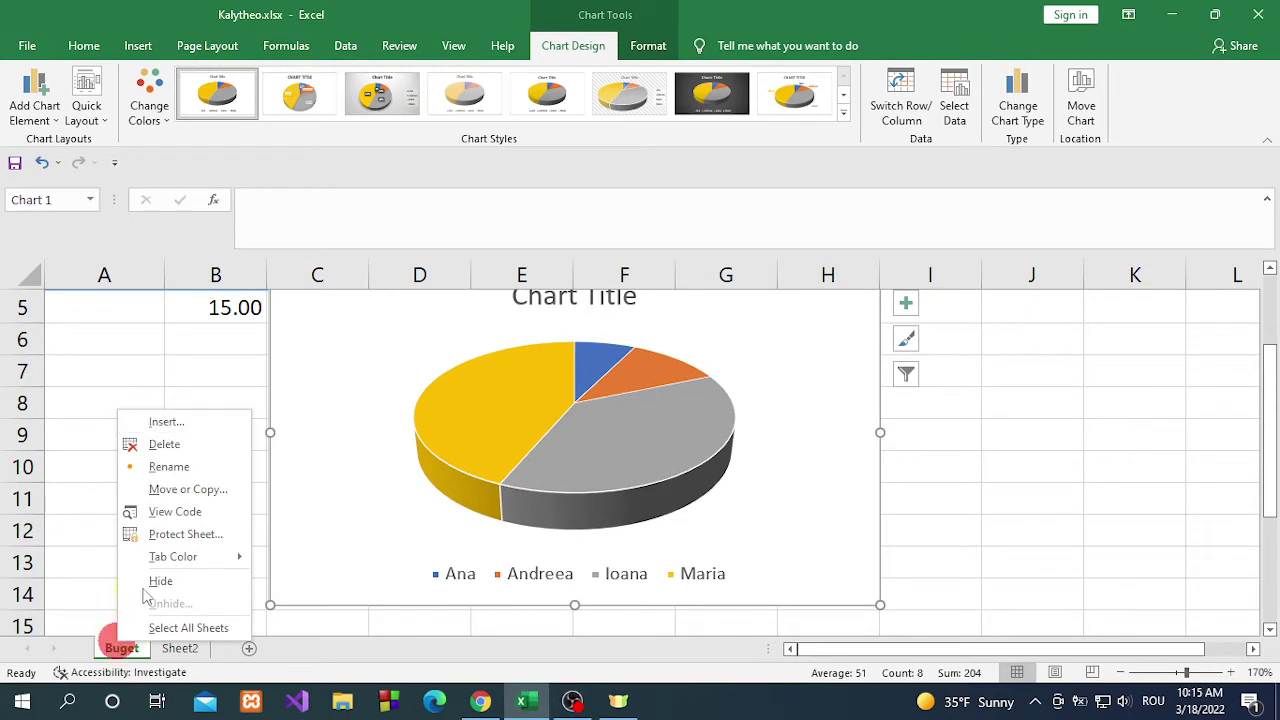
click(165, 494)
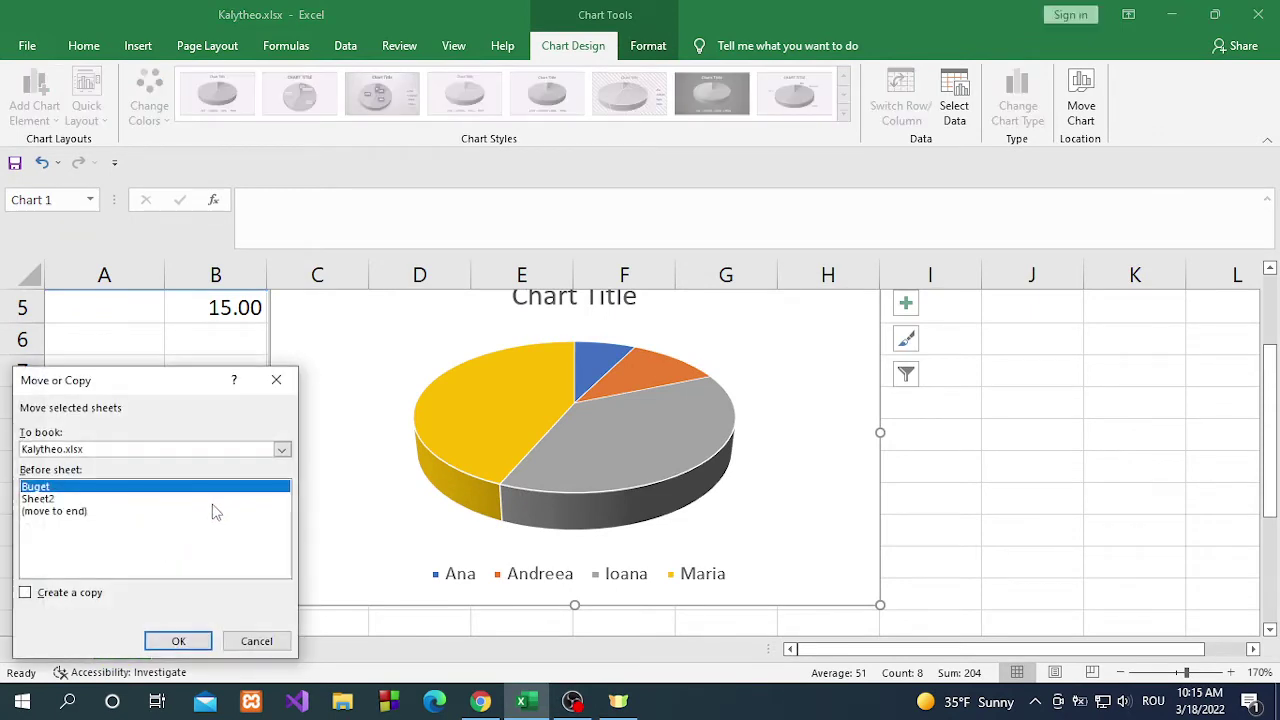
click(26, 594)
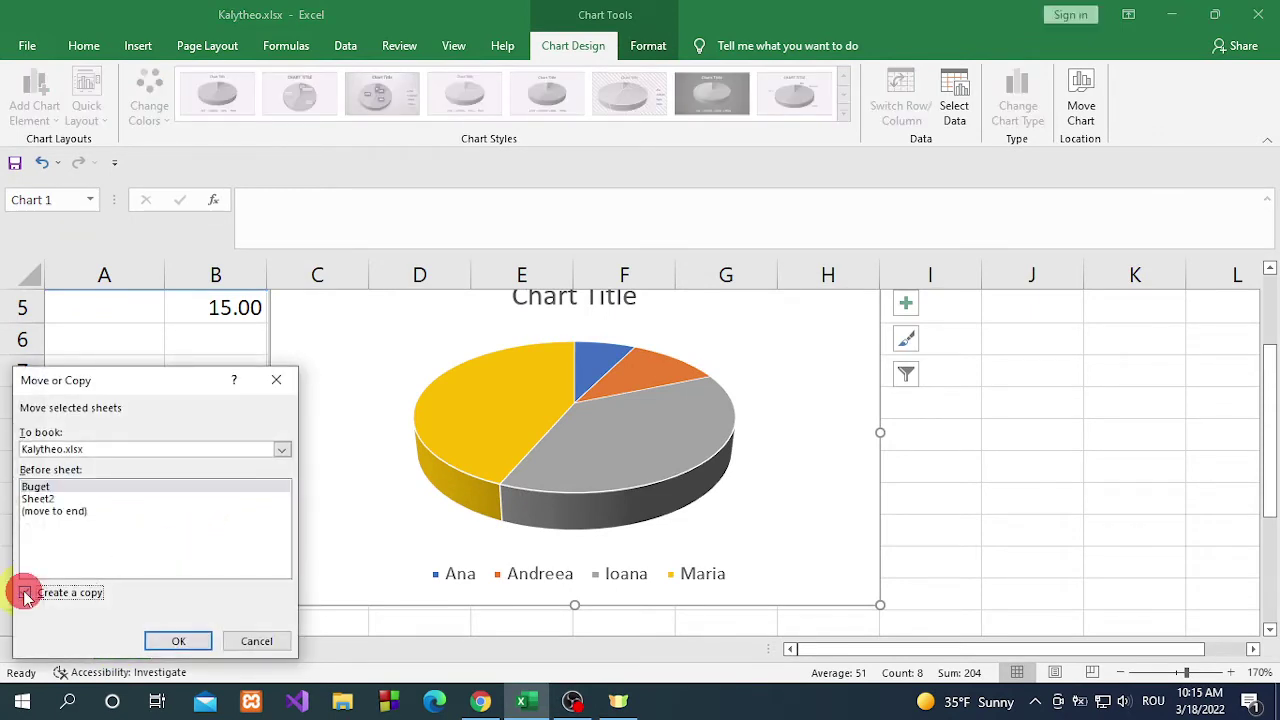
click(57, 514)
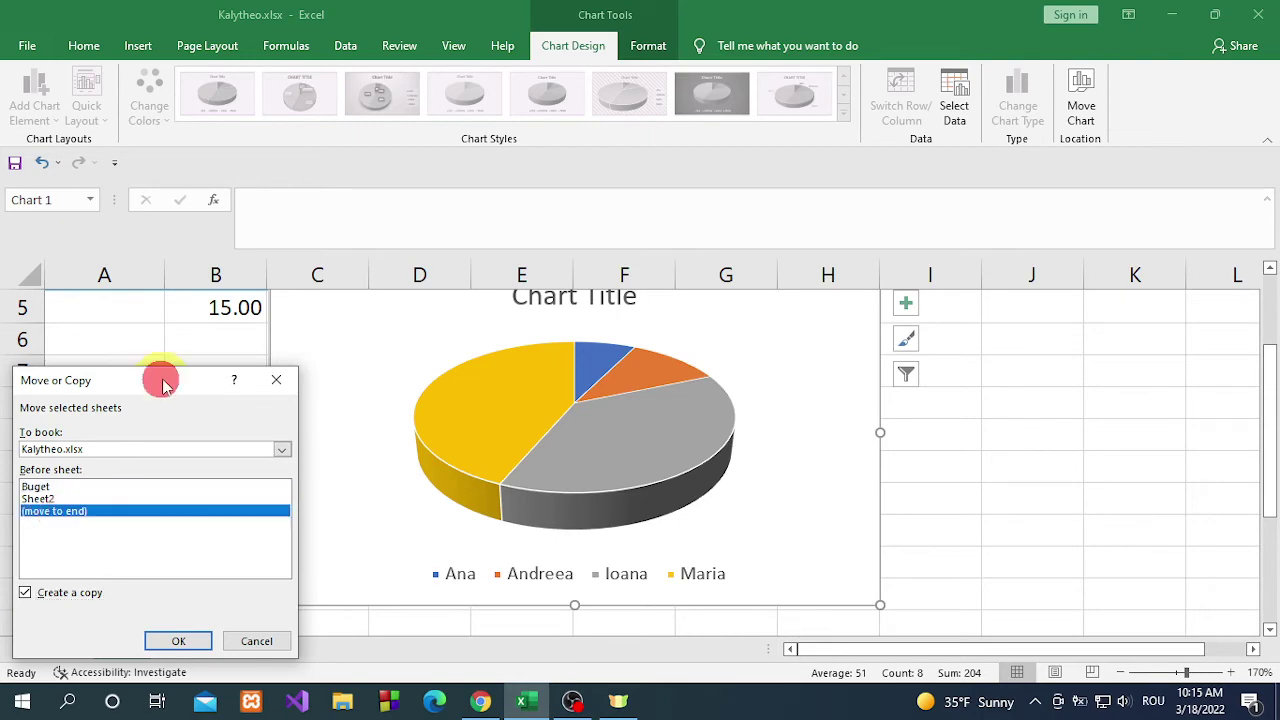
drag(165, 385, 297, 313)
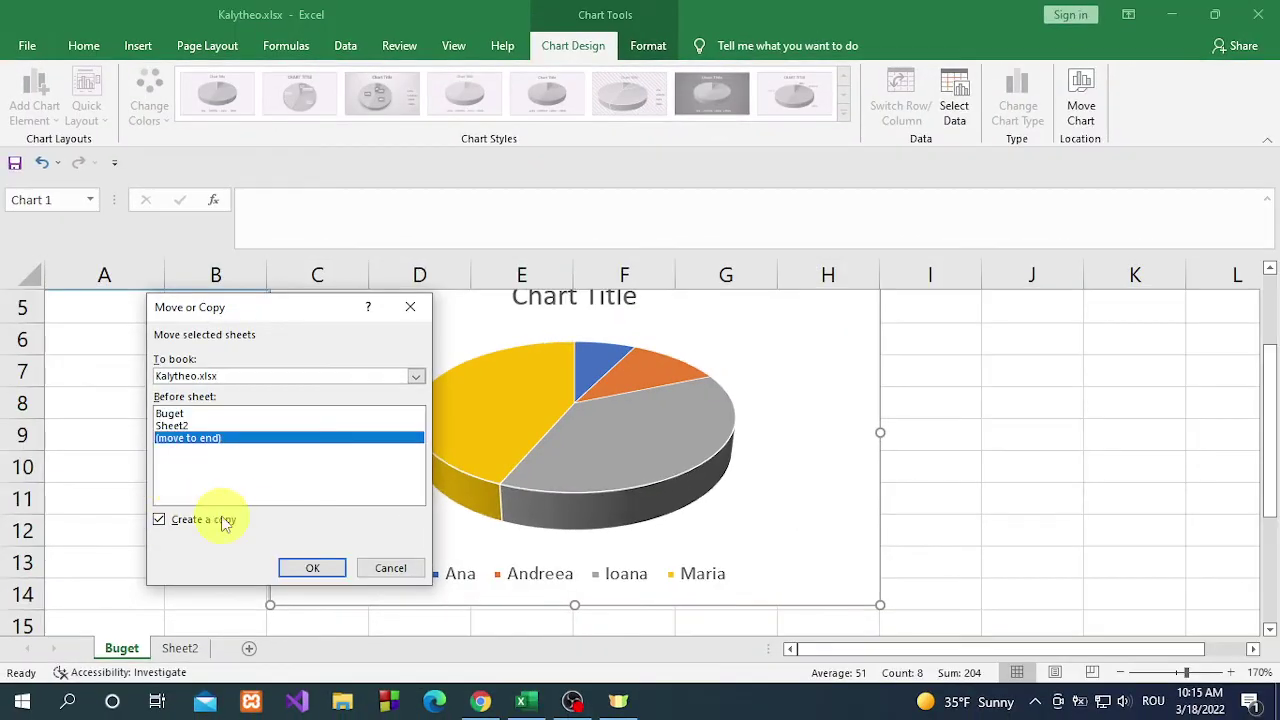
click(306, 568)
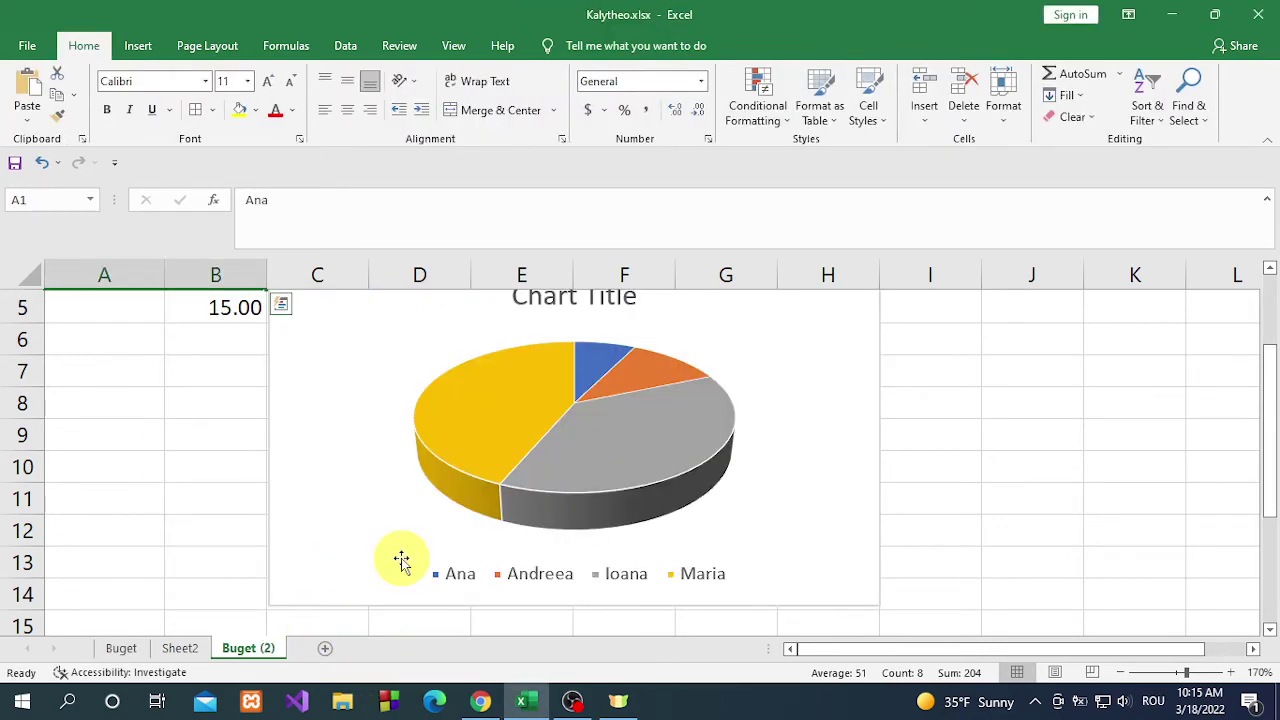
- Rename the copied sheet from Buget (2) to Buget2
scroll(401, 561, up, 2)
scroll(397, 563, down, 2)
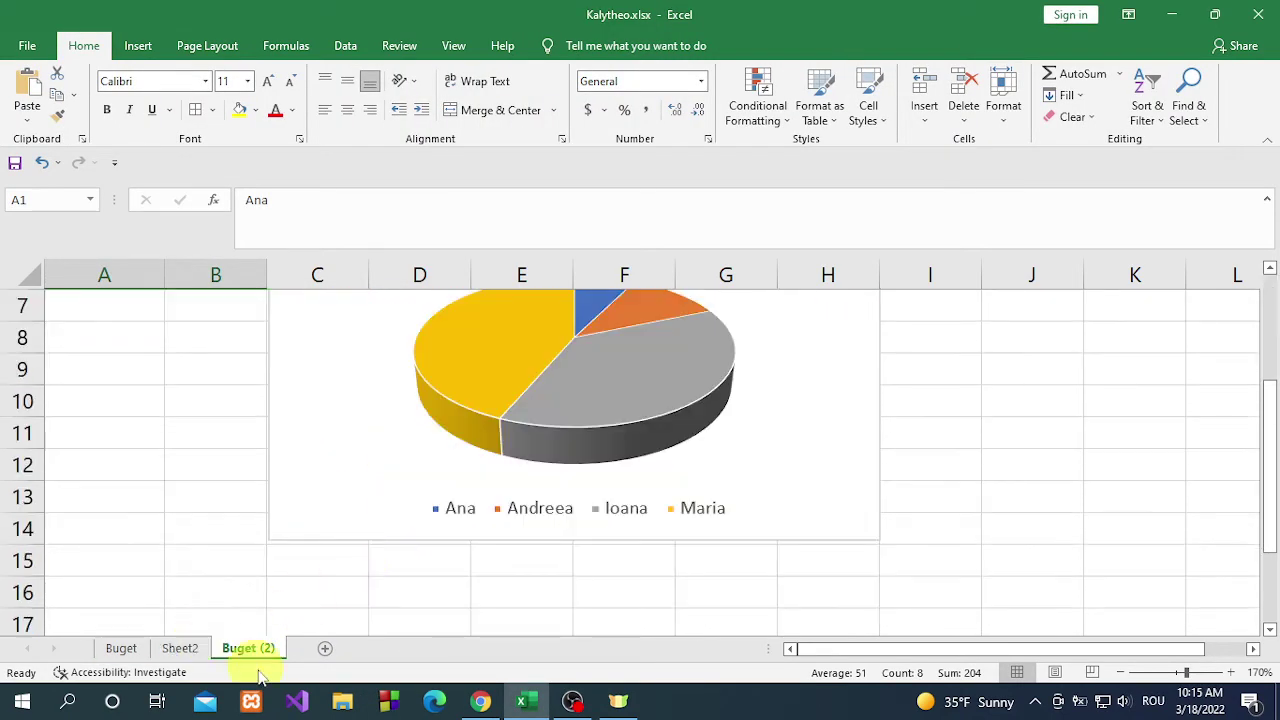
click(481, 701)
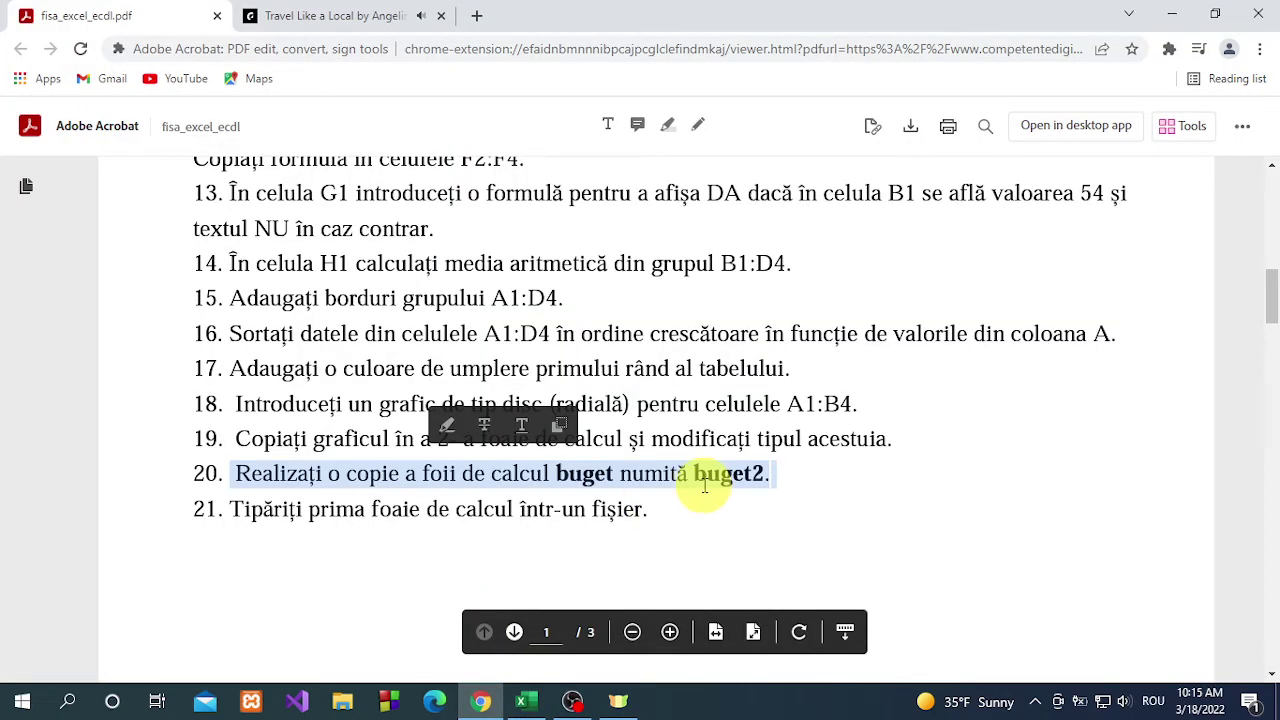
click(523, 701)
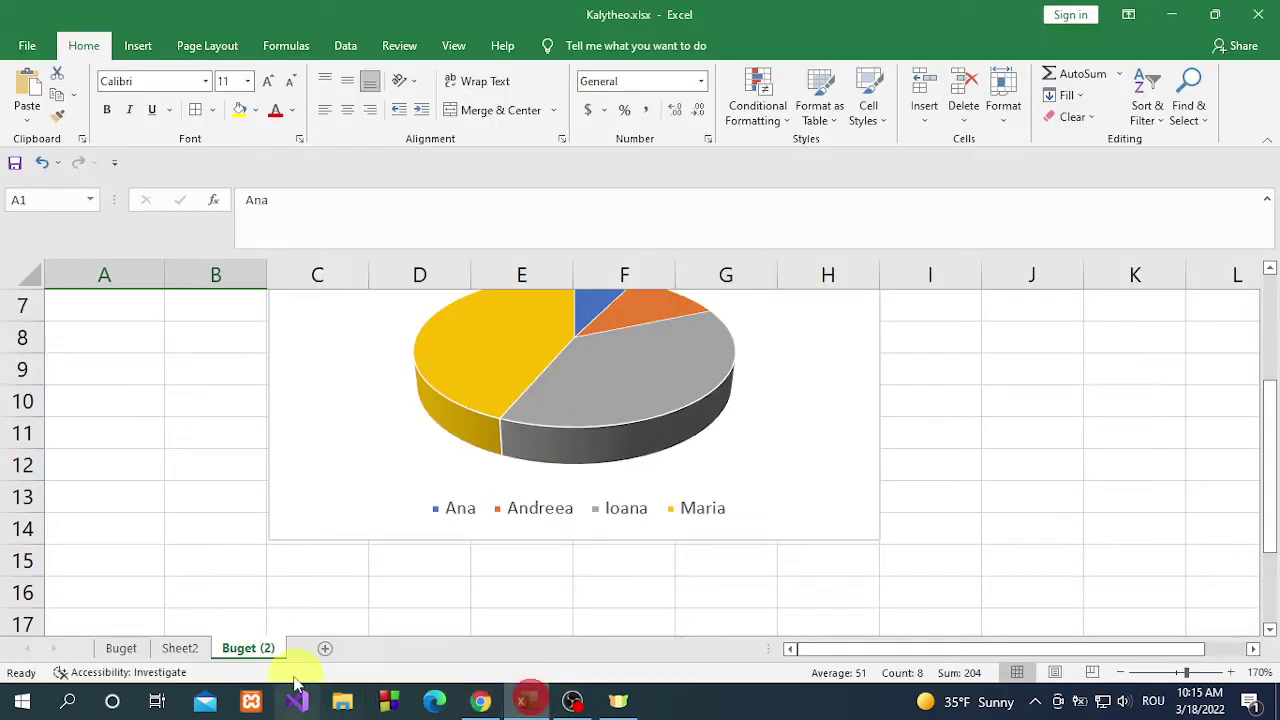
right_click(268, 648)
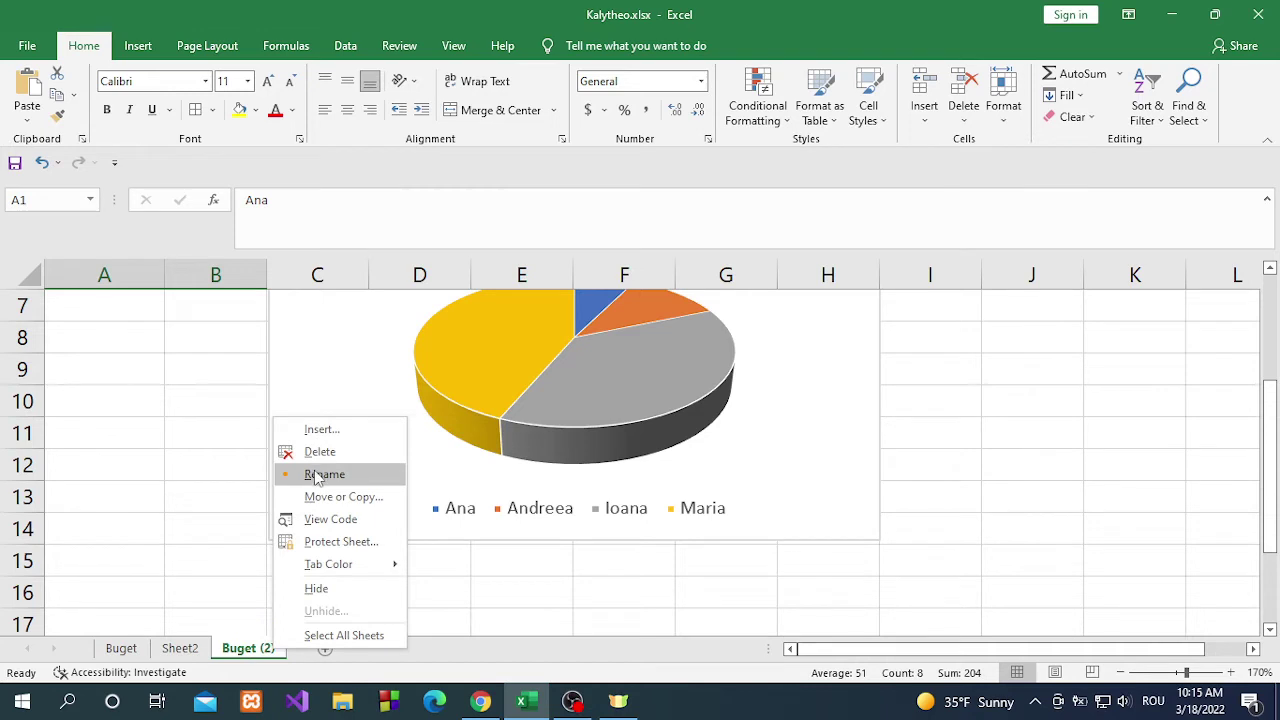
click(316, 474)
click(271, 646)
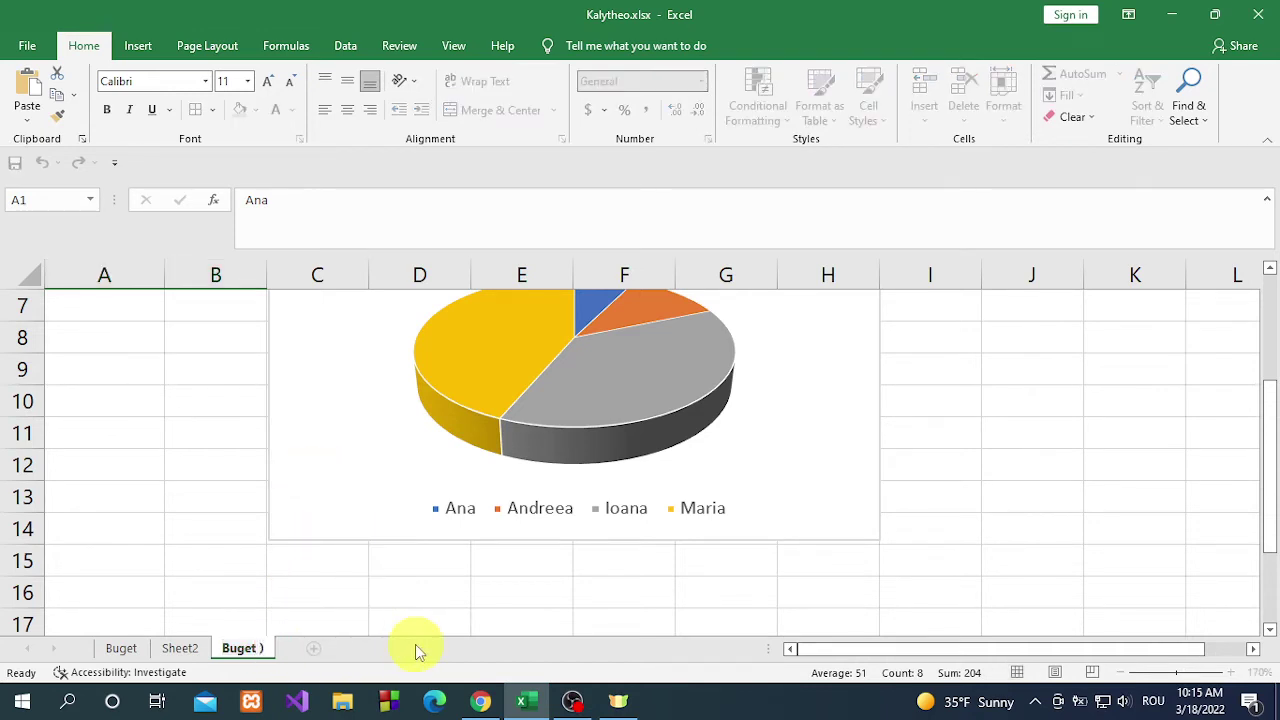
key(BackSpace)
text(2)
key(Delete)
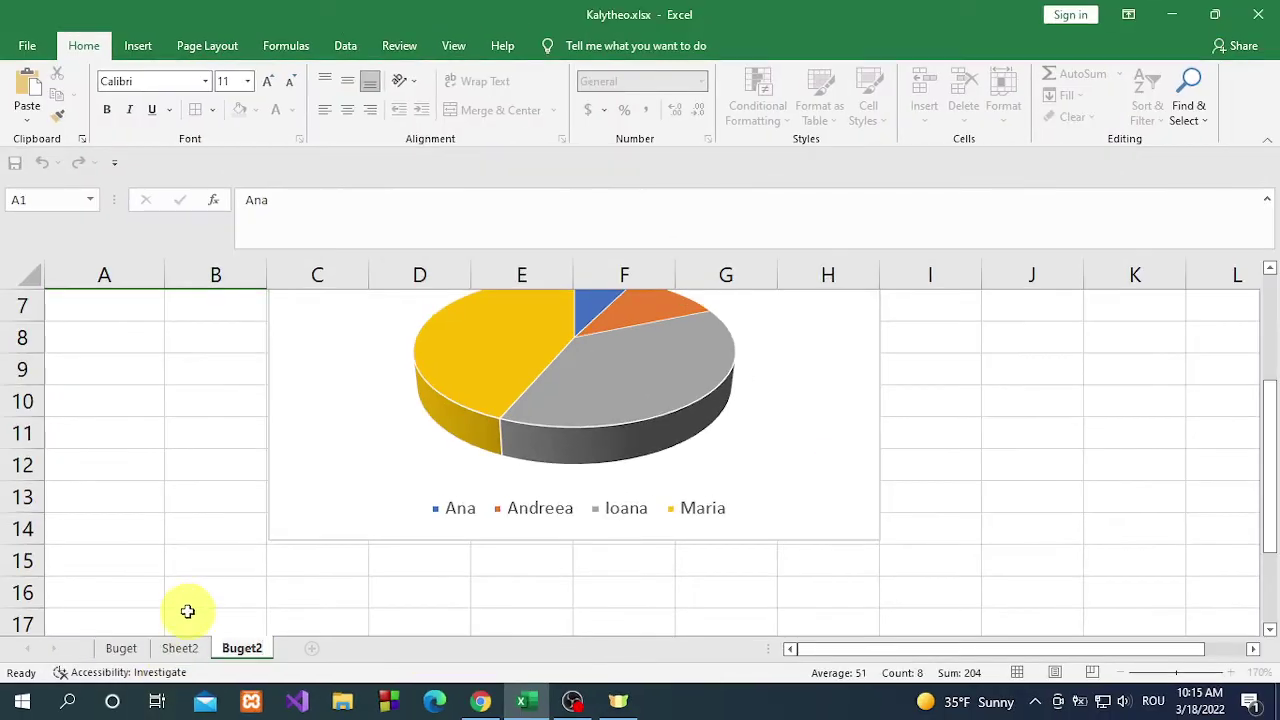
click(189, 606)
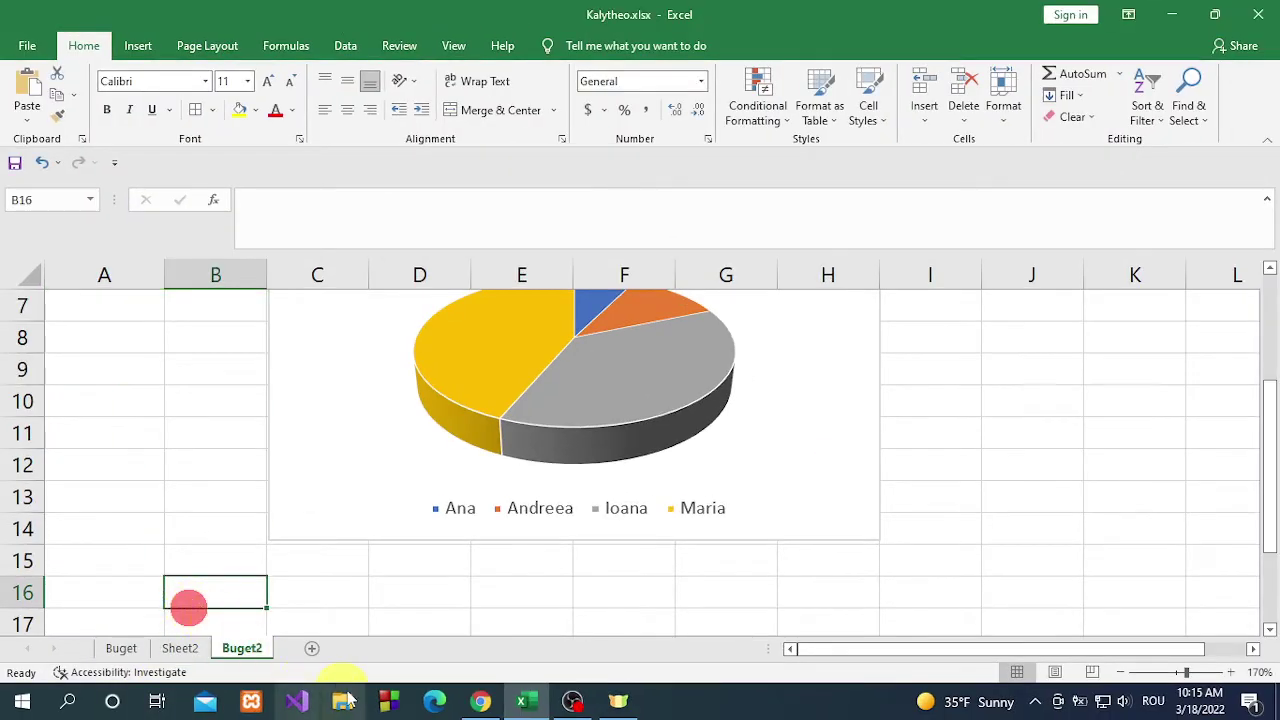
- Highlight exercise 21 about printing the first sheet to a file, then return to Excel
click(481, 700)
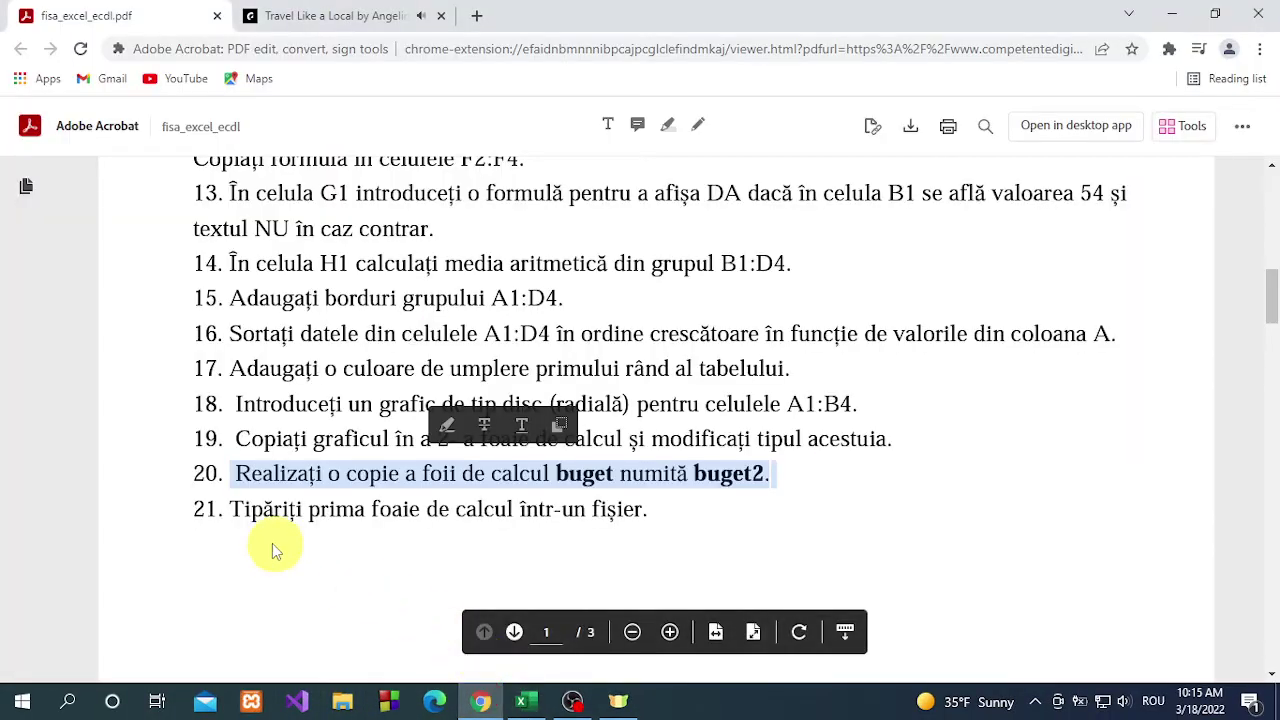
drag(233, 510, 671, 512)
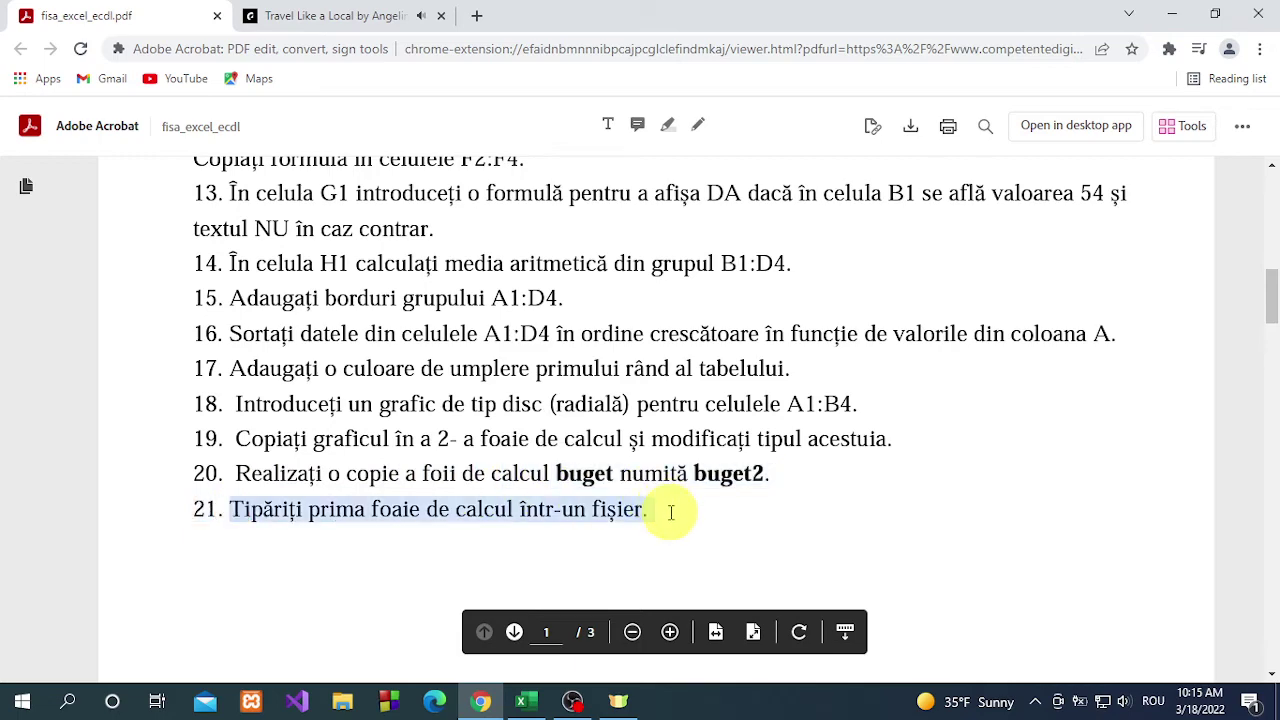
click(525, 705)
scroll(215, 457, up, 2)
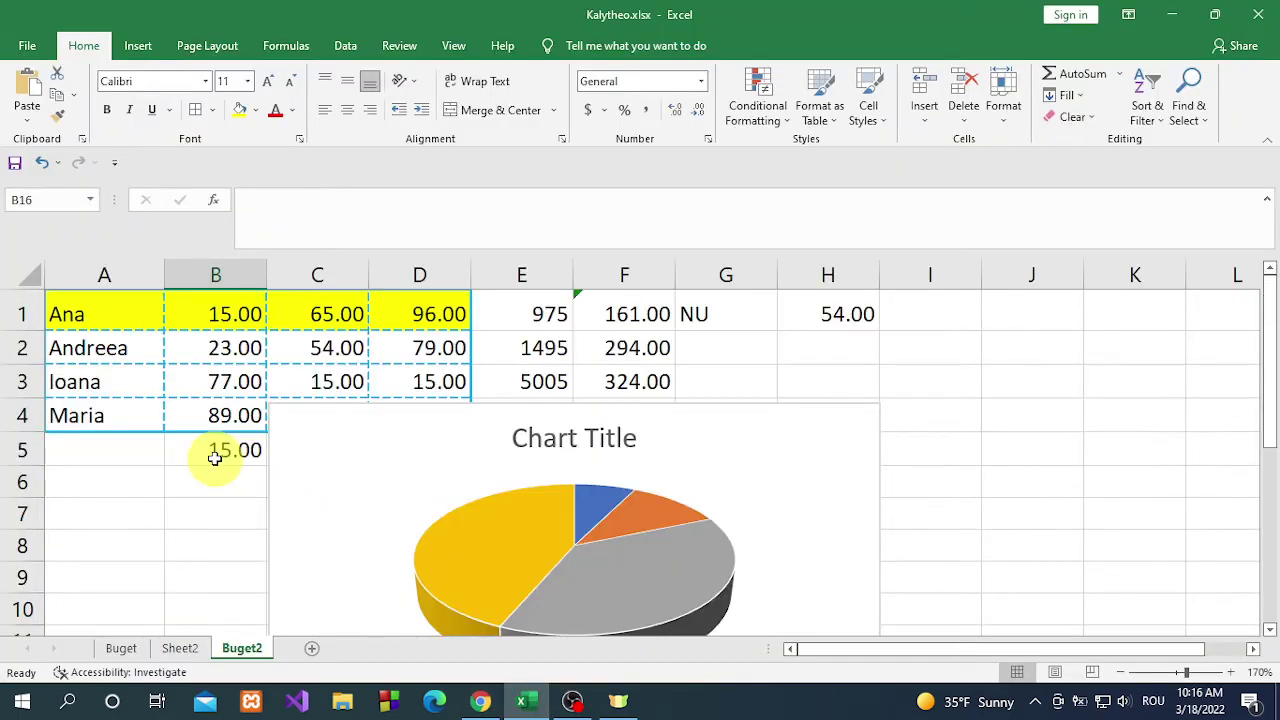
- Switch from Sheet2 back to the Buget sheet and open the File backstage view
click(180, 649)
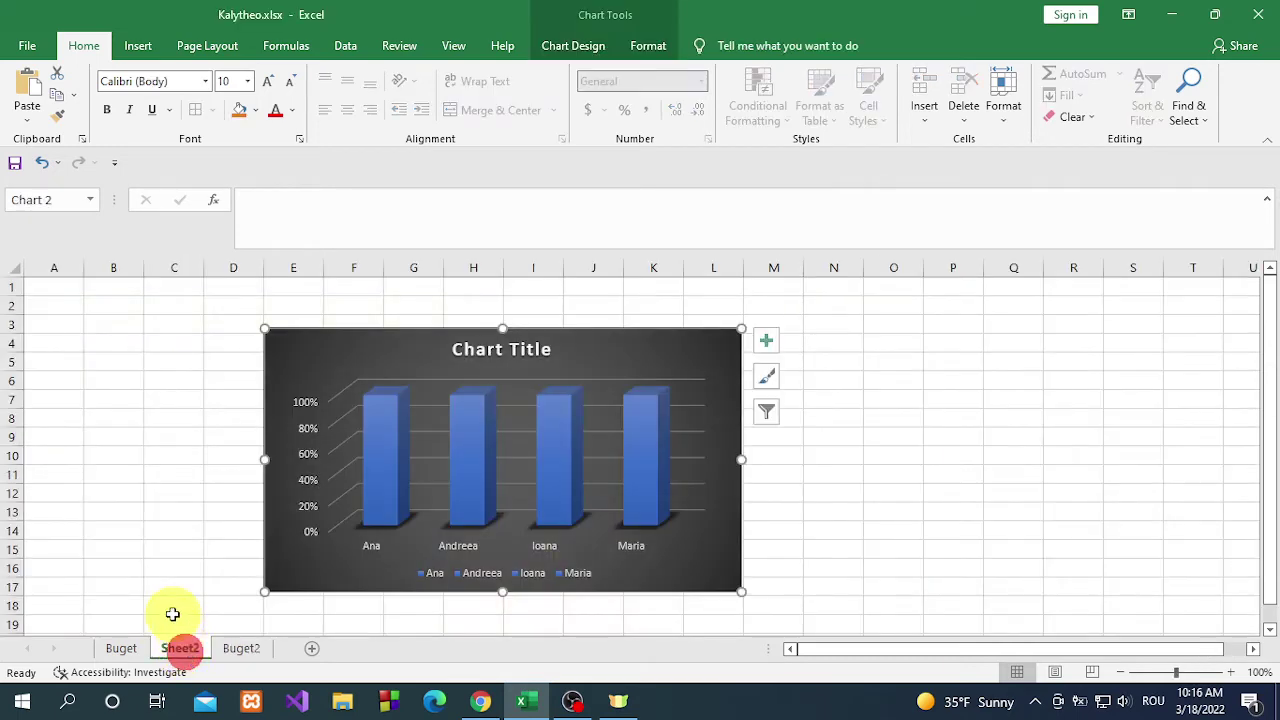
click(122, 648)
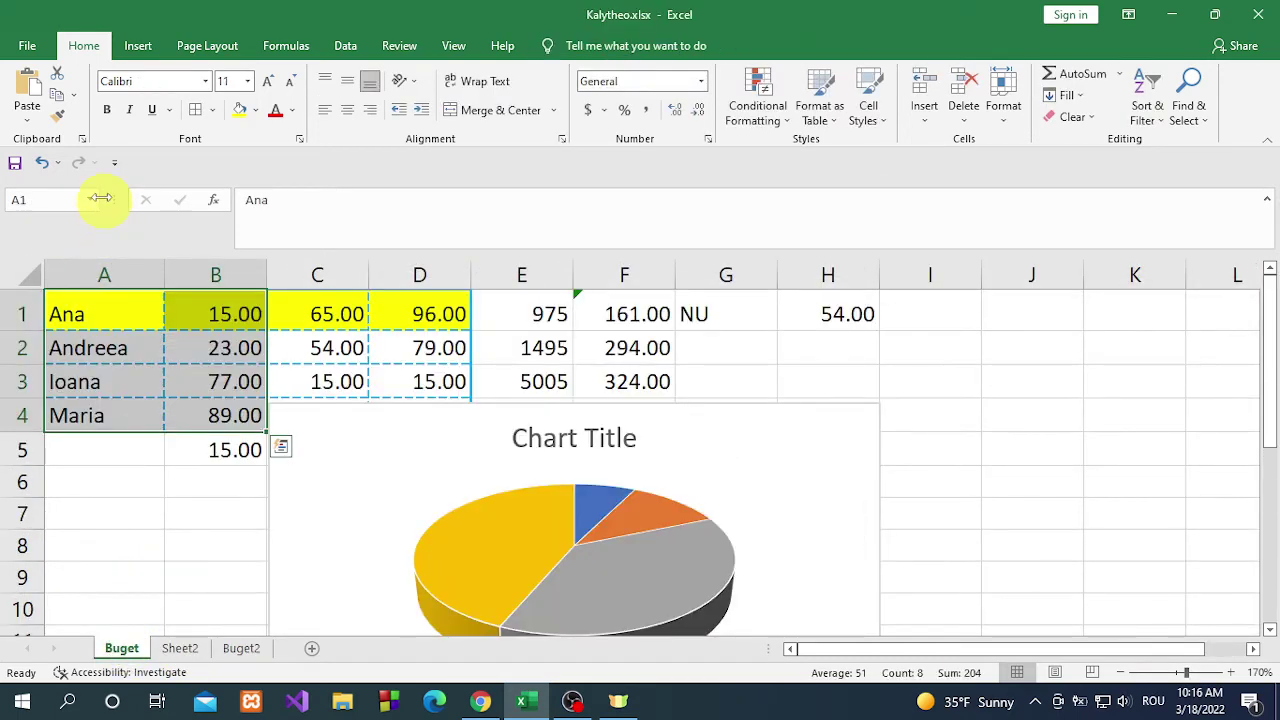
click(27, 45)
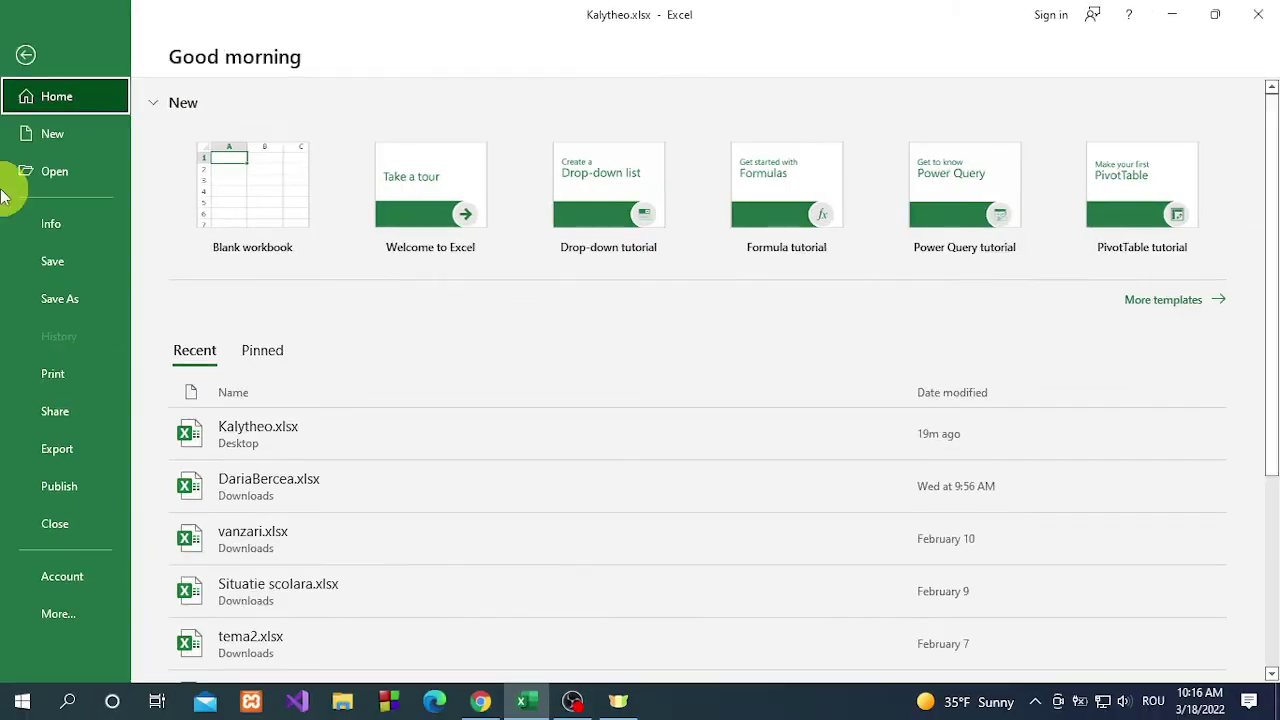
- Print the Buget sheet with Print to File selected, bringing up the save-output prompt
click(61, 372)
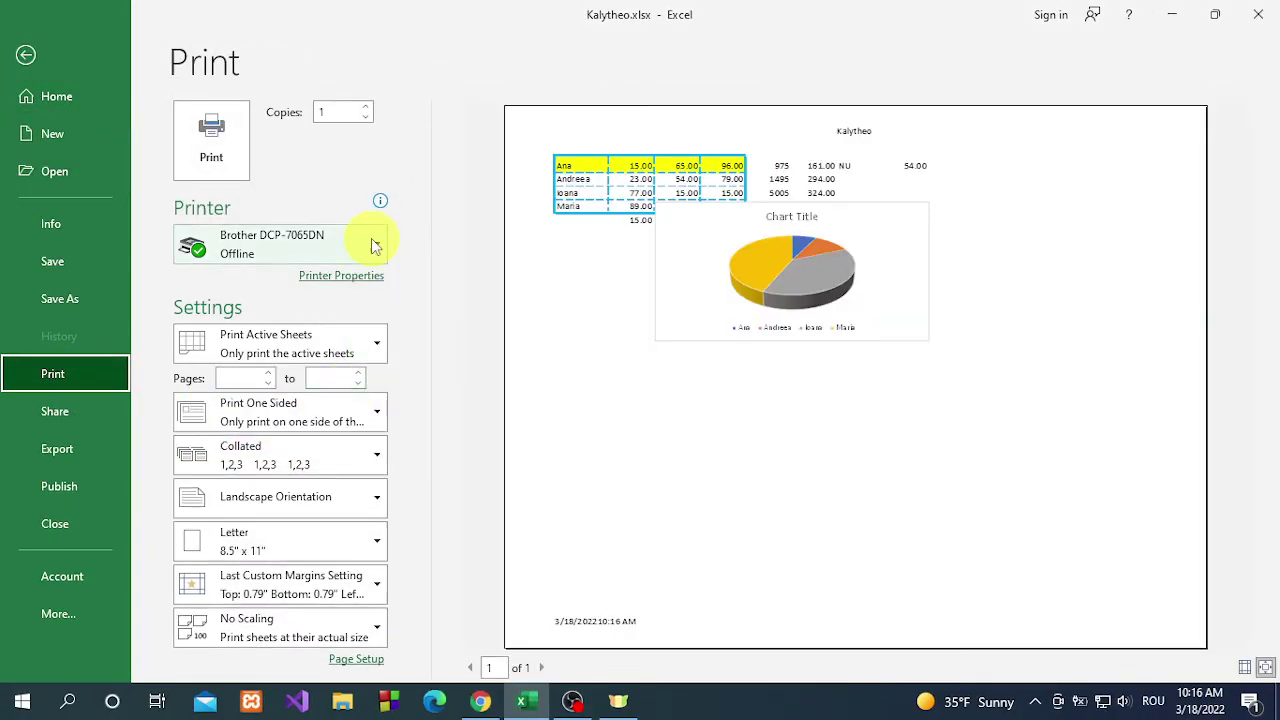
click(371, 240)
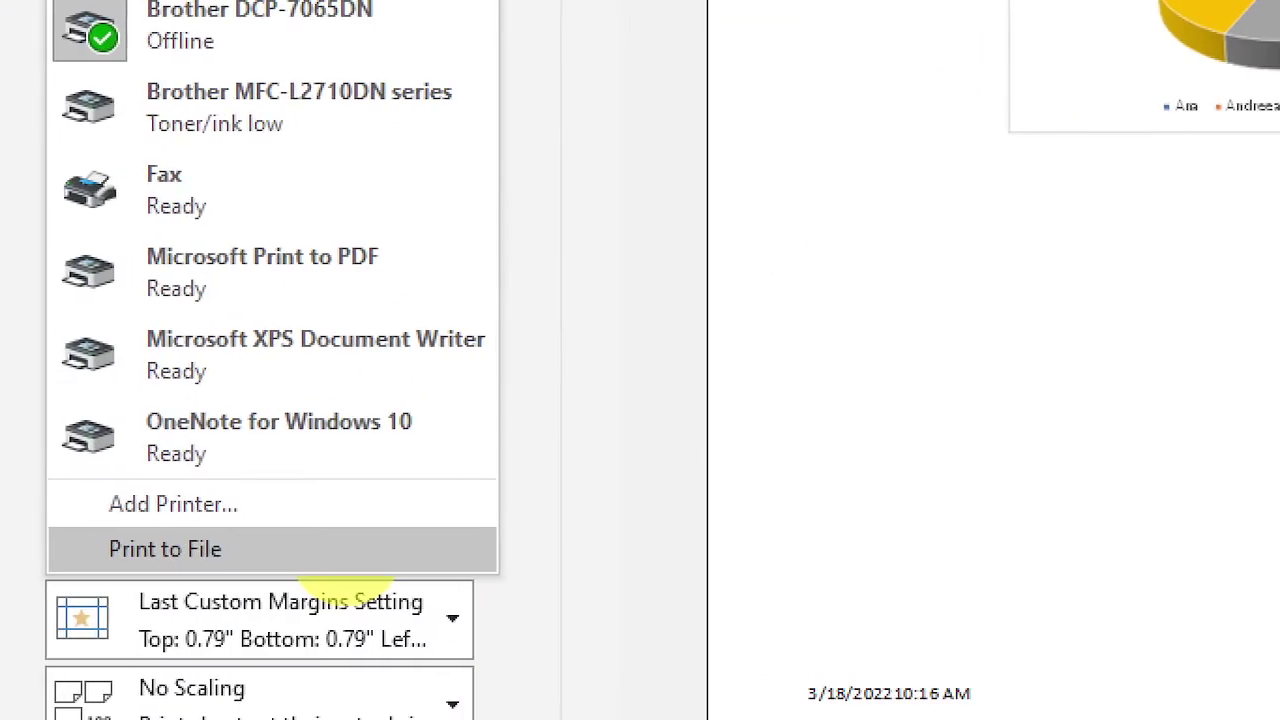
click(287, 547)
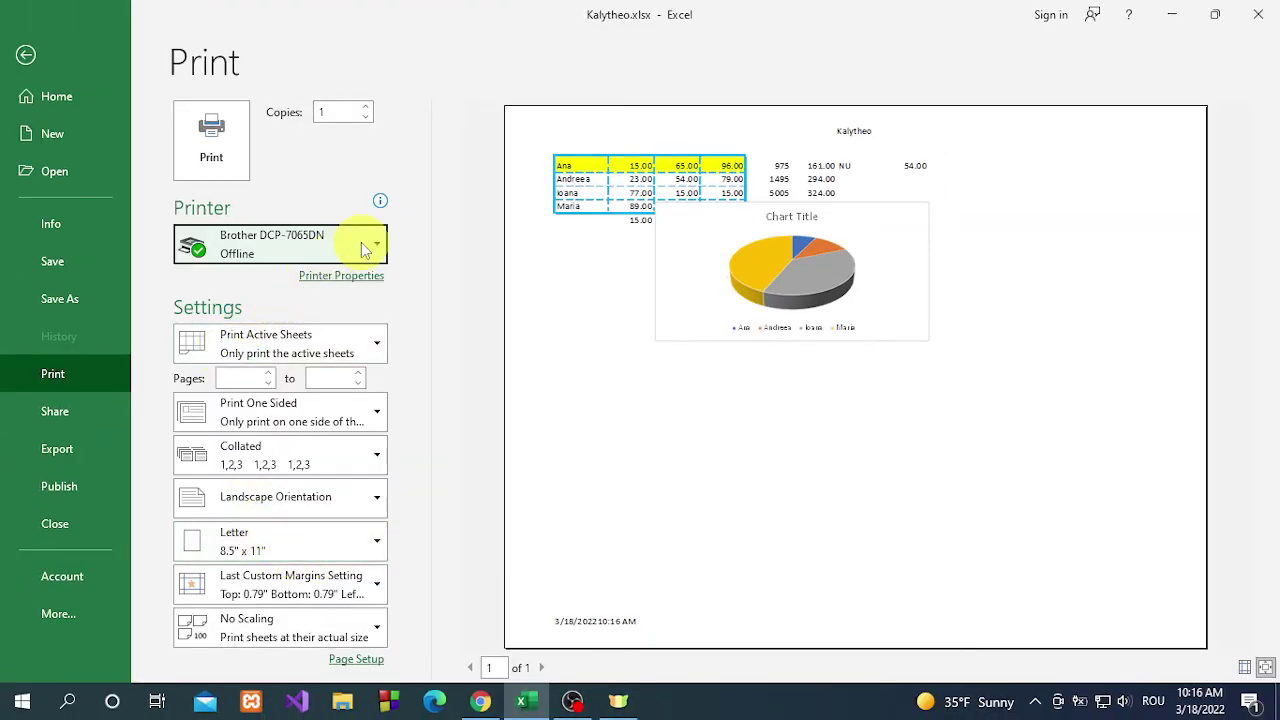
click(366, 240)
click(240, 547)
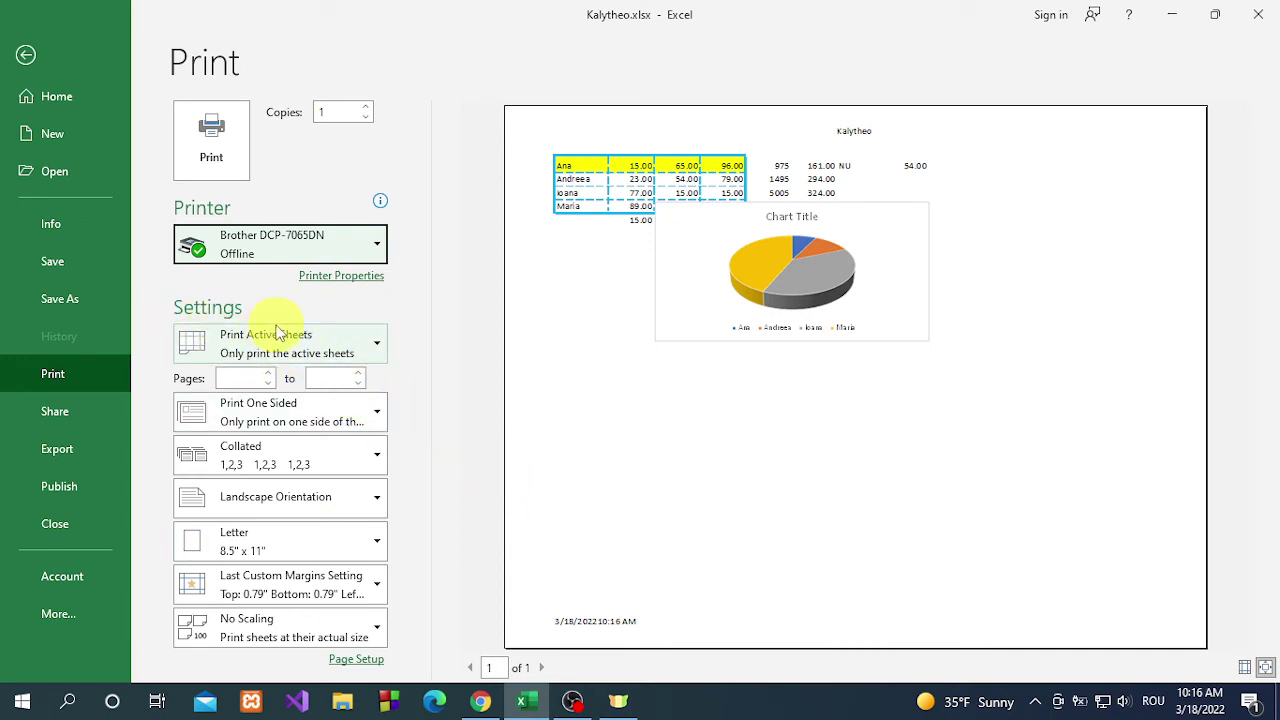
click(357, 245)
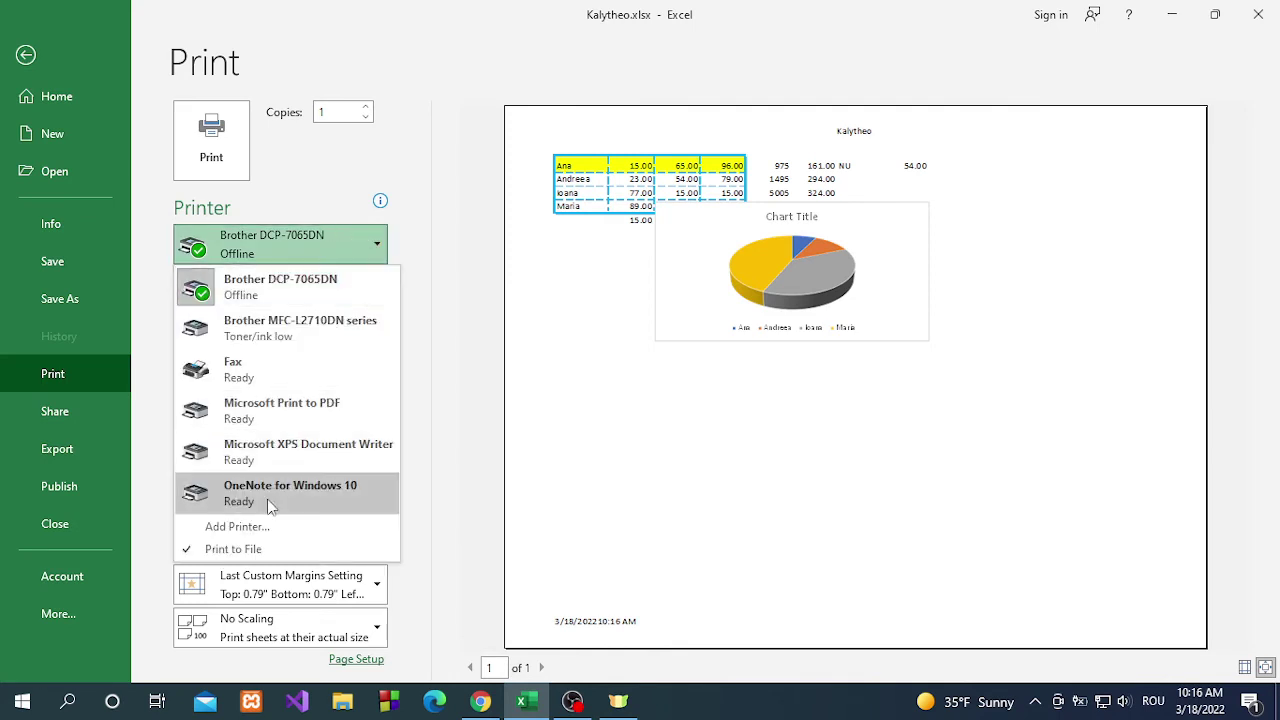
click(482, 398)
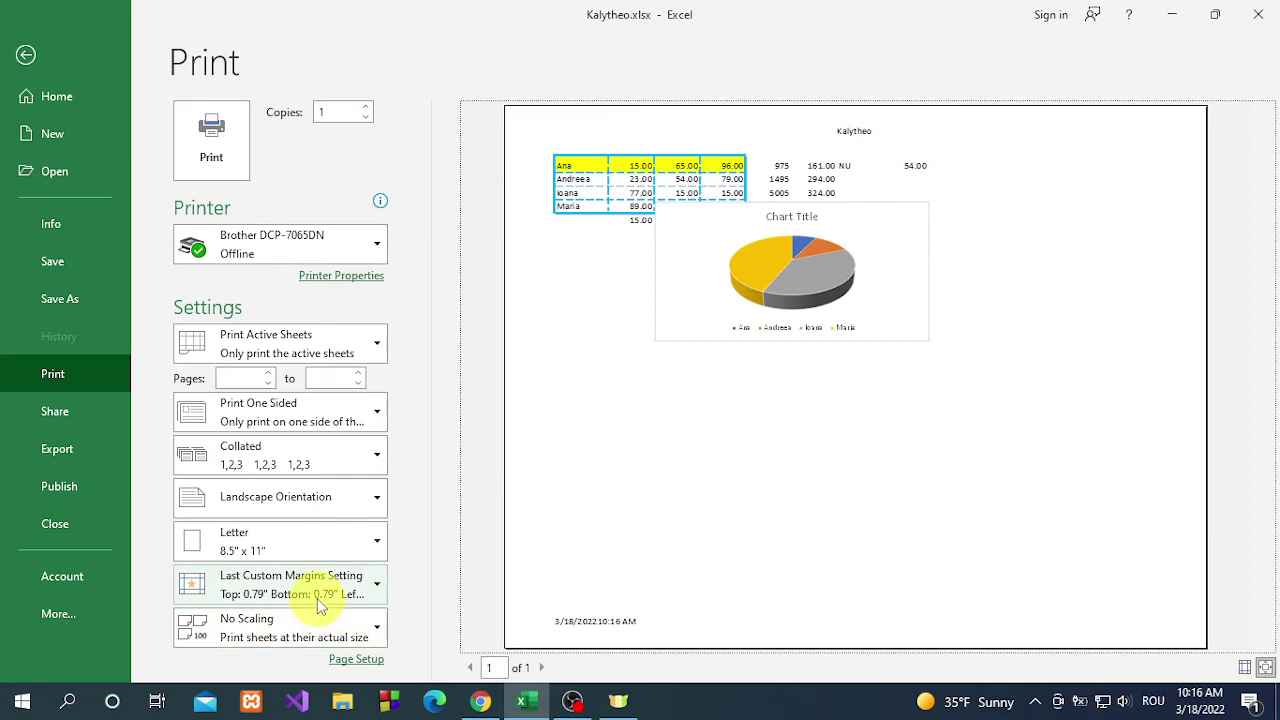
click(199, 146)
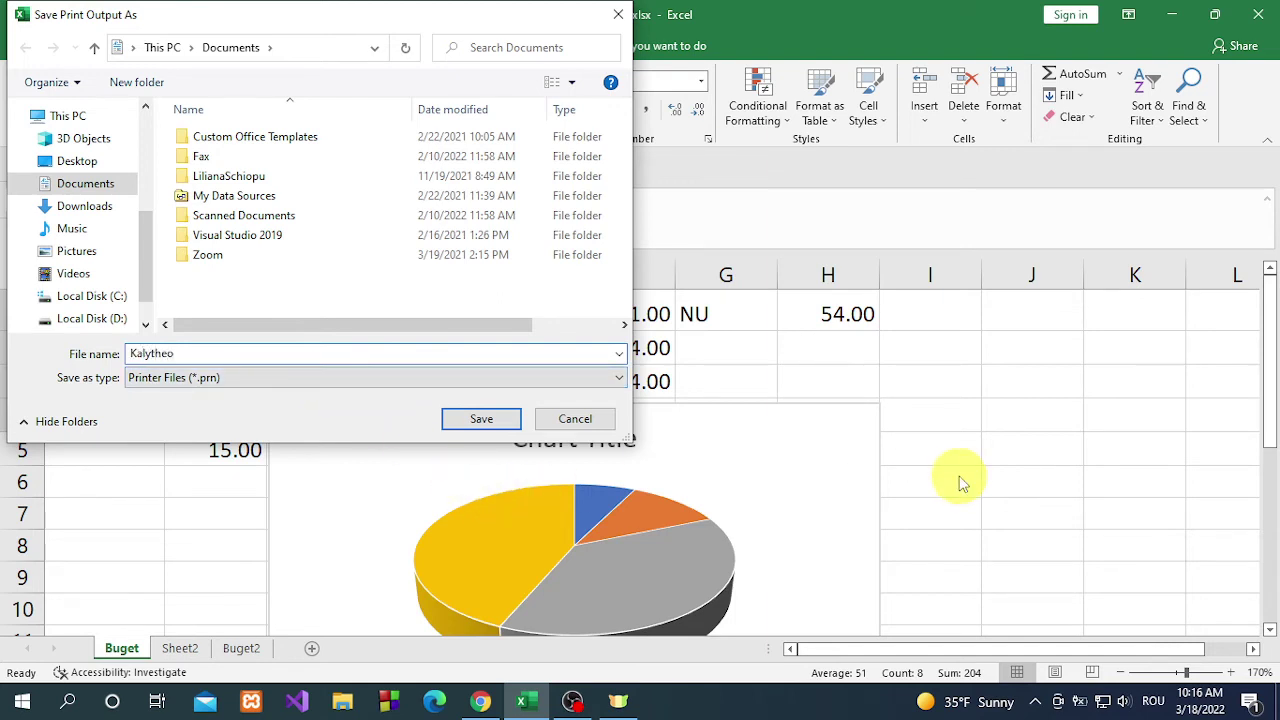
- Move the Save Print Output As dialog, with its .prn file name, toward the screen centre
drag(303, 23, 480, 75)
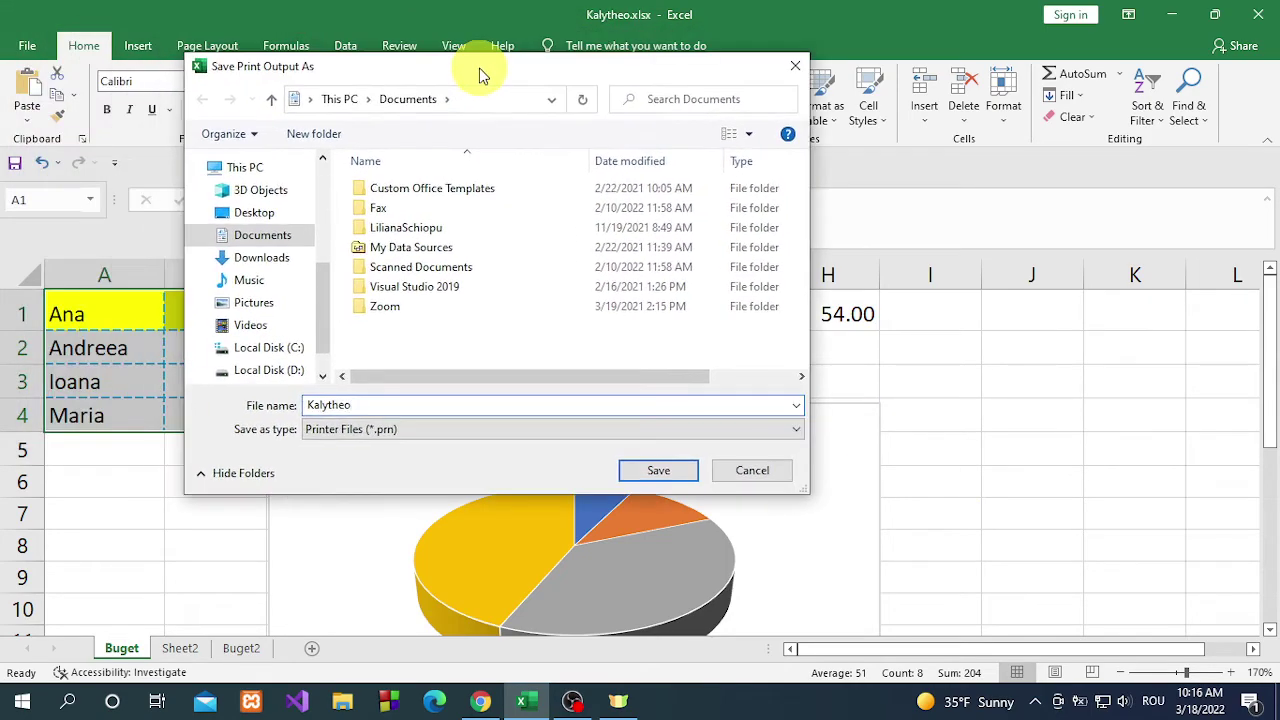